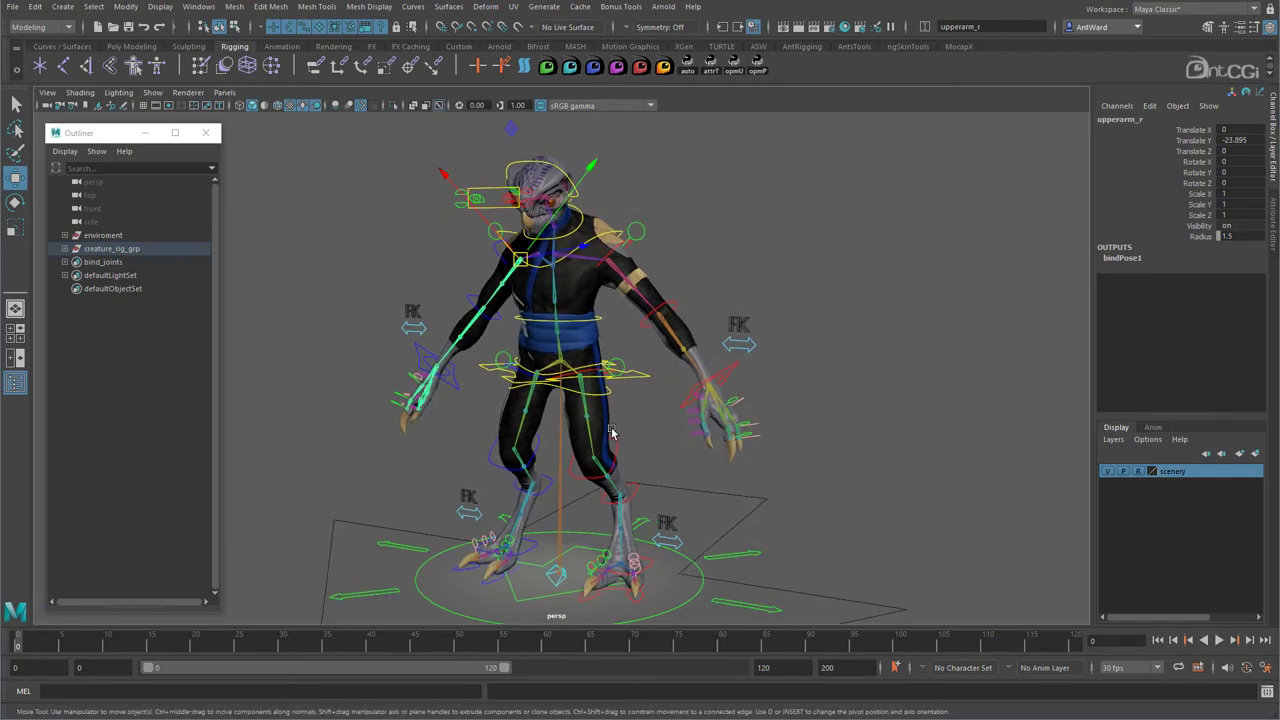
- Turn off hardware texturing in the viewport and hide the scenery display layer
{"action": "left_click", "coordinate": [81, 93]}
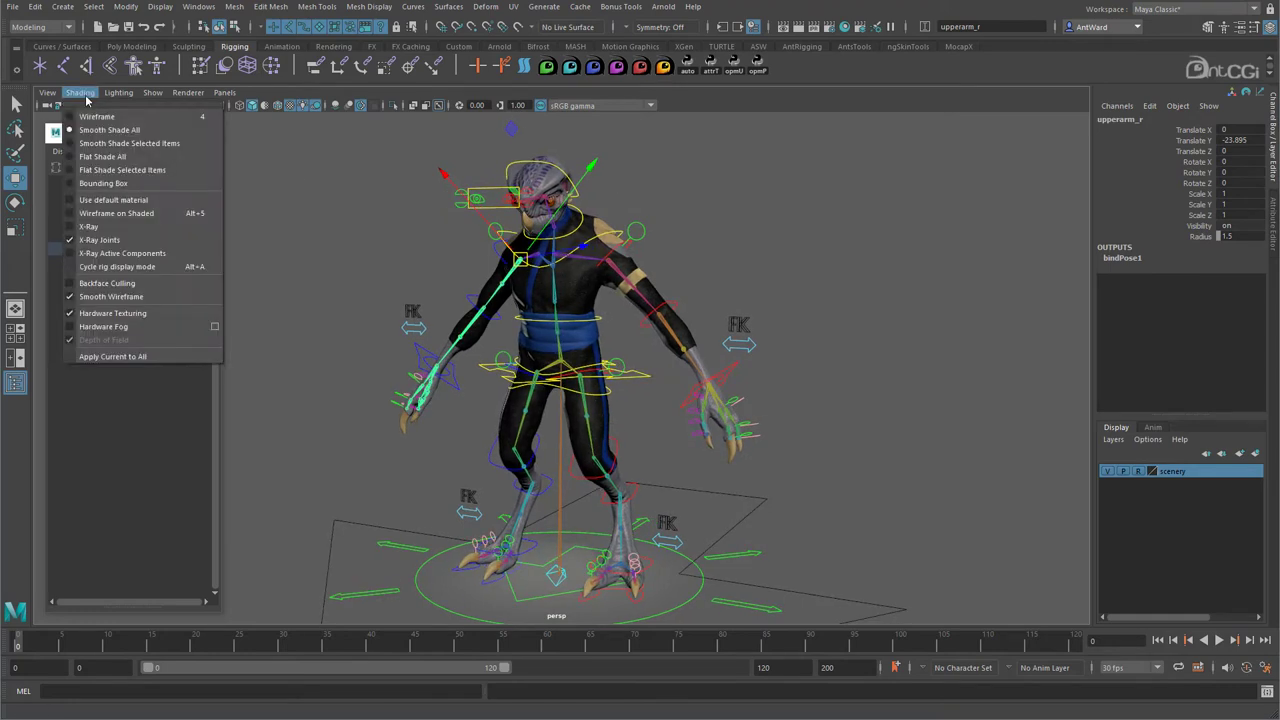
{"action": "left_click", "coordinate": [112, 313]}
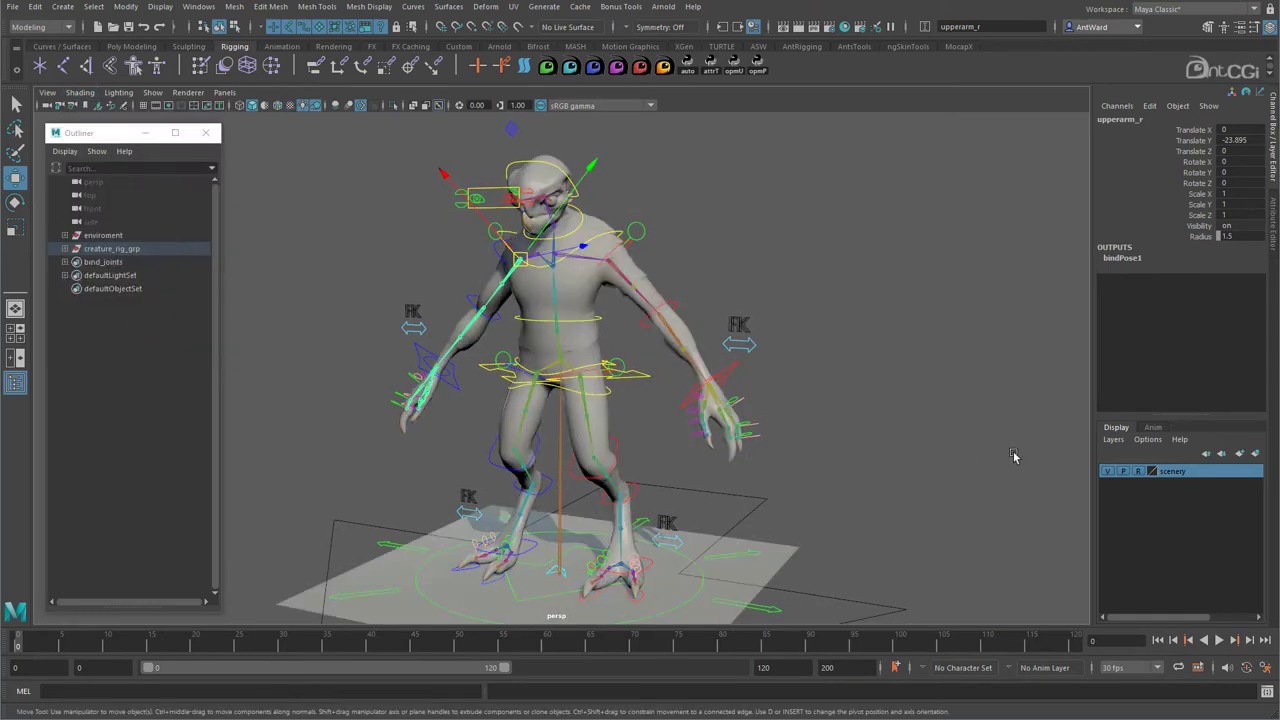
{"action": "left_click", "coordinate": [1108, 471]}
- Switch the viewport to default lighting and clear the joint selection
{"action": "left_click", "coordinate": [118, 92]}
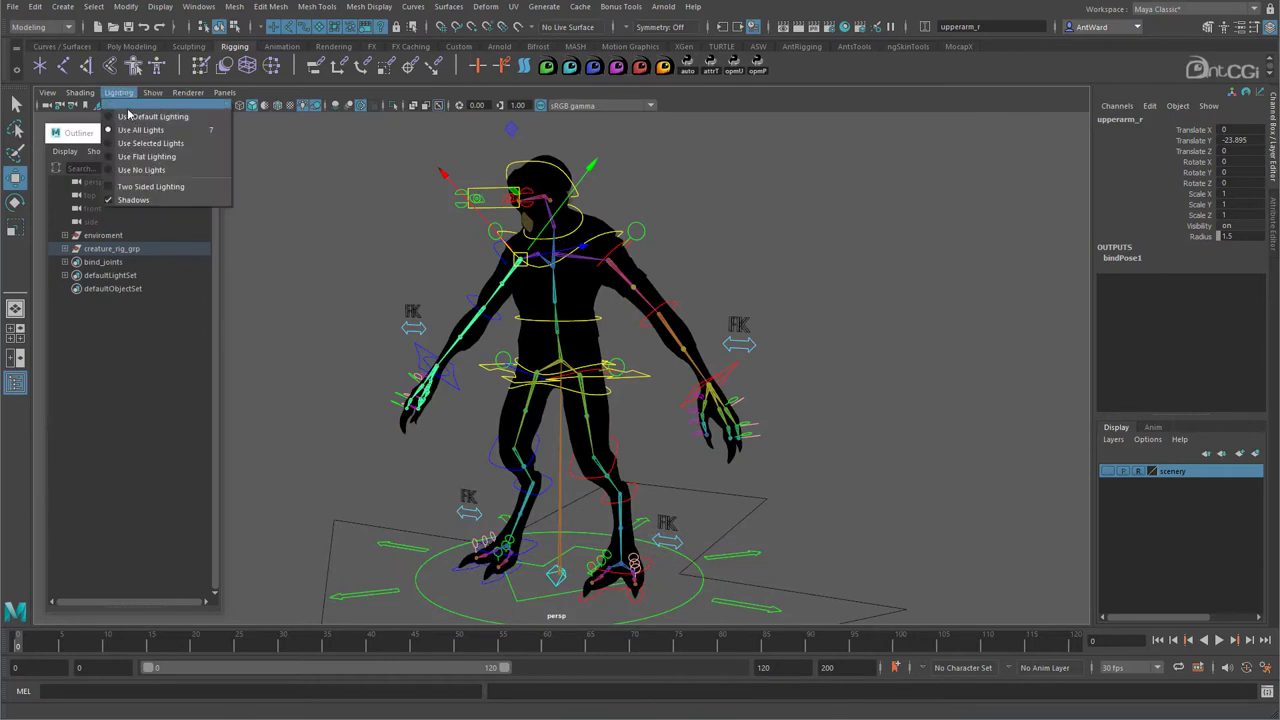
{"action": "left_click", "coordinate": [150, 97]}
{"action": "left_click", "coordinate": [128, 106]}
{"action": "left_click", "coordinate": [252, 90]}
{"action": "mouse_move", "coordinate": [680, 398]}
{"action": "left_mouse_down", "text": "alt"}
{"action": "mouse_move", "coordinate": [634, 397]}
{"action": "mouse_move", "coordinate": [671, 394]}
{"action": "left_mouse_up", "text": "alt"}
{"action": "left_click", "coordinate": [671, 394]}
{"action": "middle_click_drag", "start_coordinate": [539, 398], "coordinate": [546, 376], "text": "alt"}
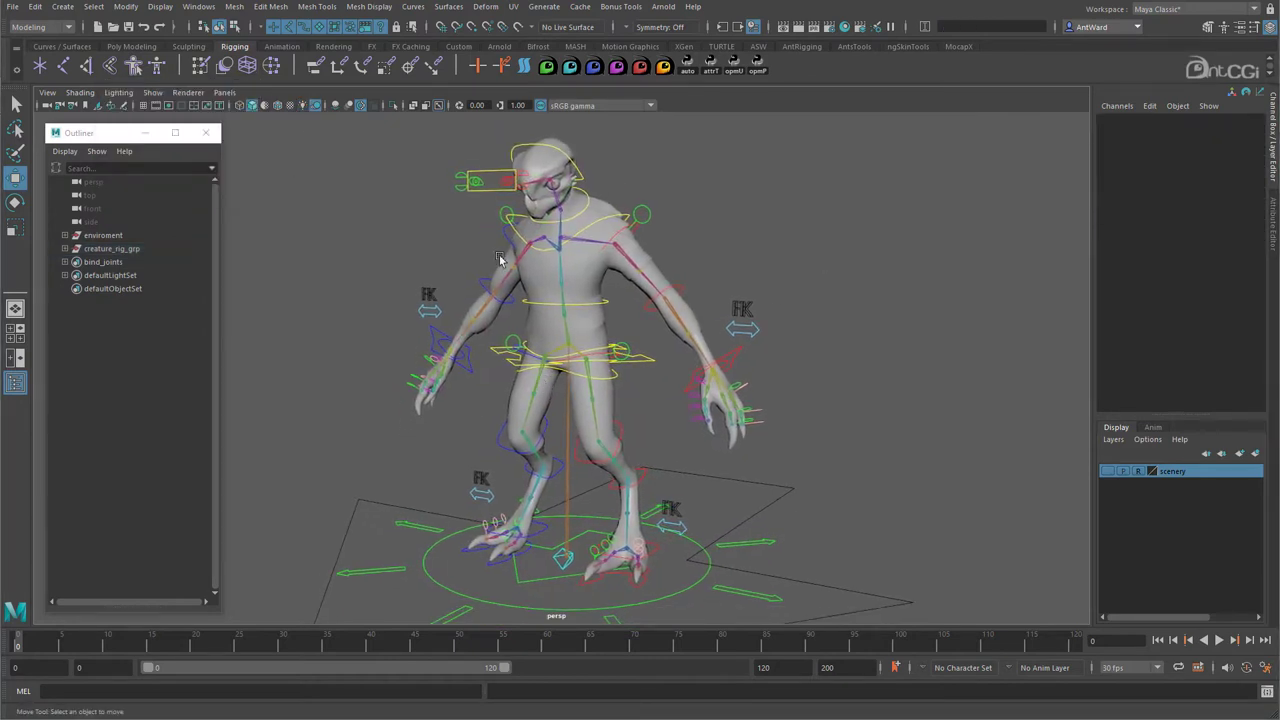
- Set the Face, Body, Arms and Legs control visibility on root_ctrl to Hide
{"action": "left_click", "coordinate": [772, 545]}
{"action": "left_click_drag", "start_coordinate": [1195, 247], "coordinate": [1195, 279]}
{"action": "middle_click_drag", "start_coordinate": [814, 327], "coordinate": [740, 330]}
{"action": "mouse_move", "coordinate": [556, 360]}
{"action": "left_mouse_down", "text": "alt"}
{"action": "mouse_move", "coordinate": [654, 355]}
{"action": "mouse_move", "coordinate": [556, 358]}
{"action": "mouse_move", "coordinate": [557, 346]}
{"action": "left_mouse_up", "text": "alt"}
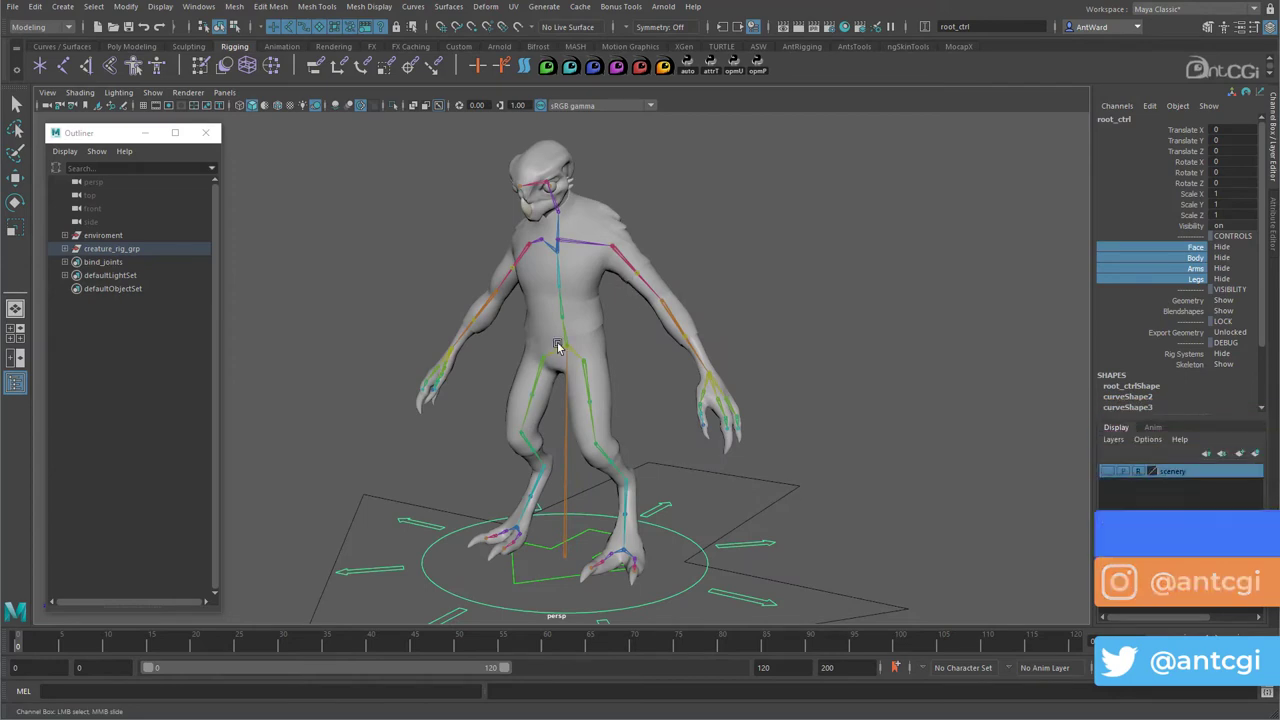
- Duplicate the root joint hierarchy and unparent the duplicate from the skeleton group to the scene's top level
{"action": "right_click_drag", "start_coordinate": [557, 340], "coordinate": [571, 374], "text": "alt"}
{"action": "left_click", "coordinate": [566, 378]}
{"action": "key", "text": "w"}
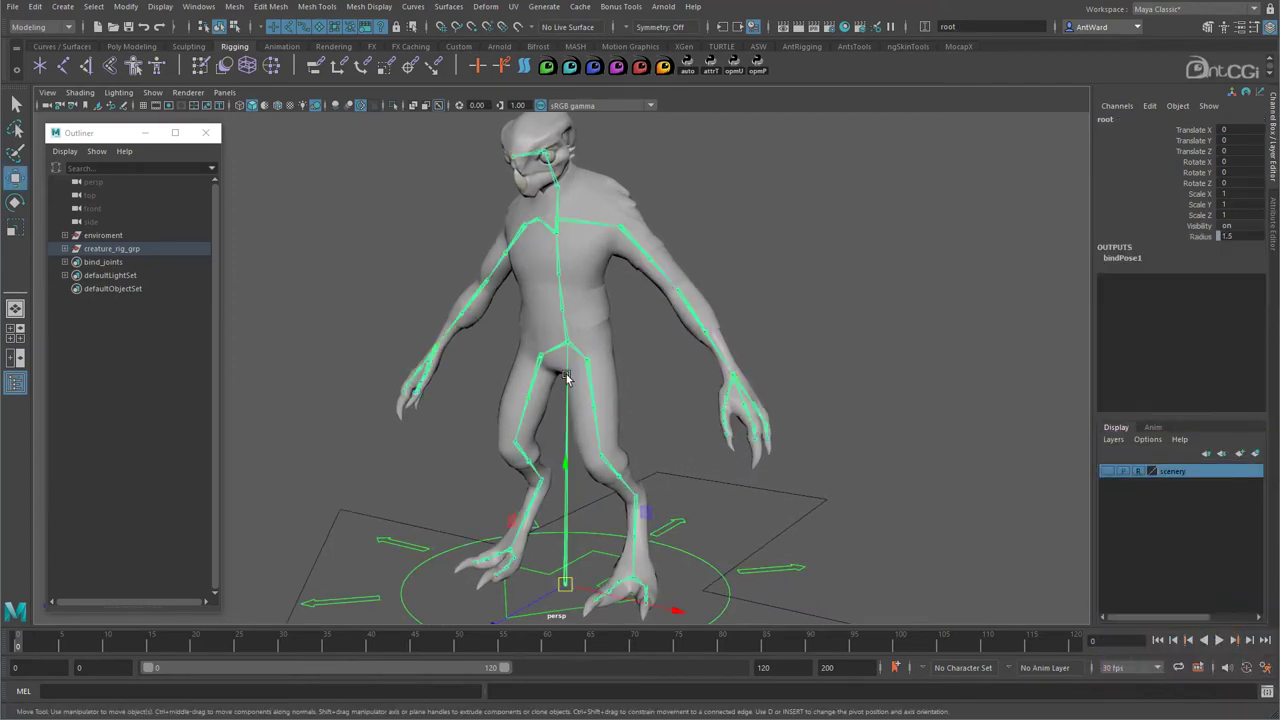
{"action": "key", "text": "ctrl+d"}
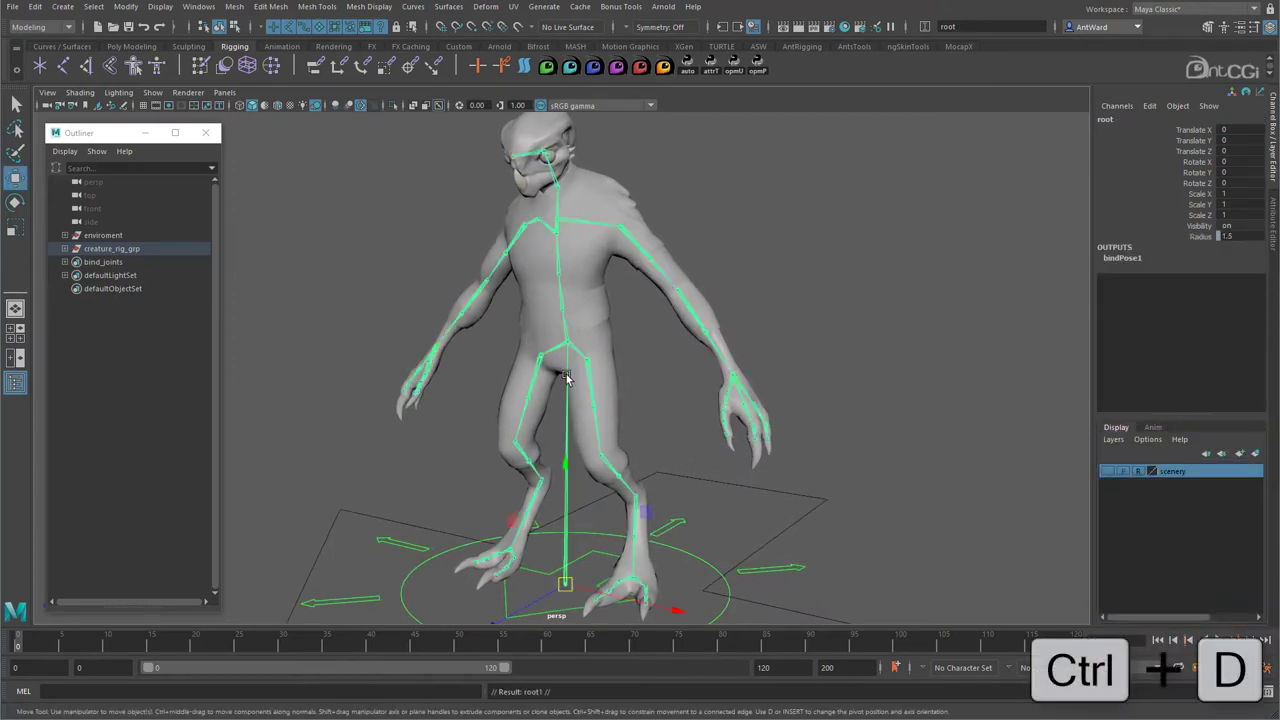
{"action": "right_click", "coordinate": [136, 341]}
{"action": "left_click", "coordinate": [150, 341]}
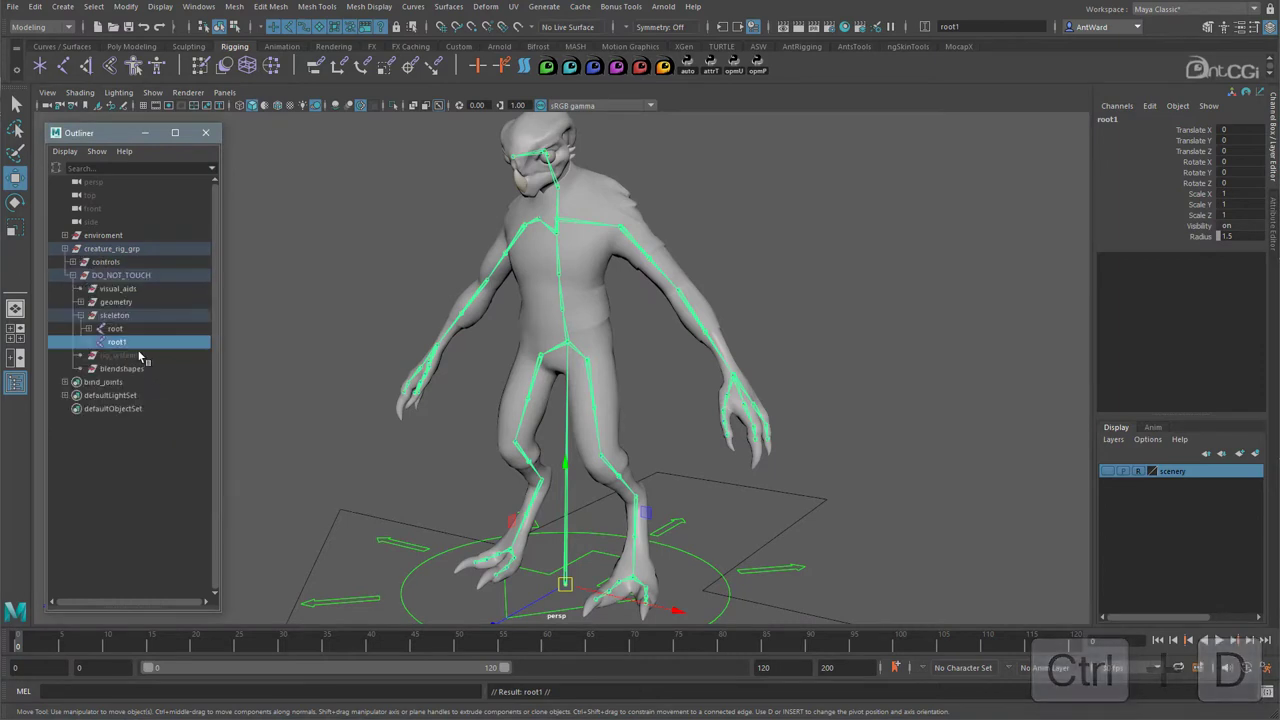
{"action": "middle_click_drag", "start_coordinate": [125, 345], "coordinate": [112, 238]}
- Unparent thigh_l and thigh_r from the duplicated root1 hierarchy so both leg chains are separate
{"action": "left_click", "coordinate": [64, 262]}
{"action": "left_click", "coordinate": [64, 235]}
{"action": "left_click", "coordinate": [72, 248]}
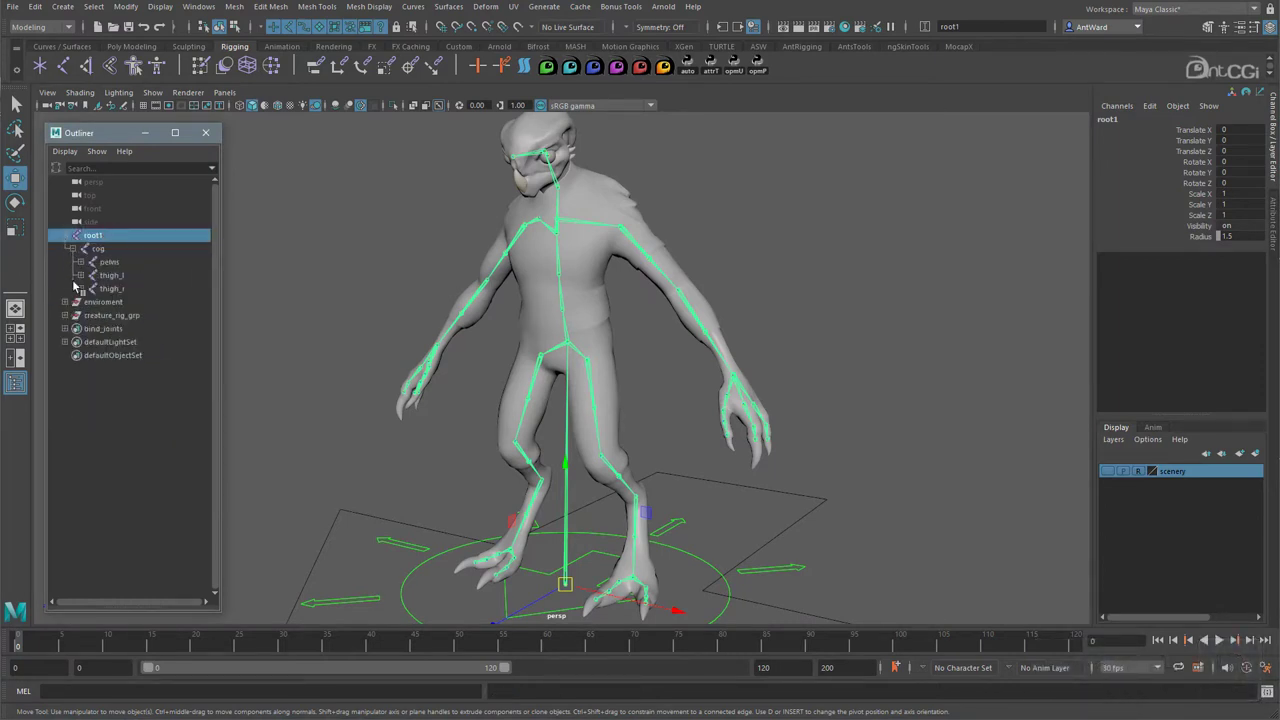
{"action": "left_click_drag", "start_coordinate": [111, 275], "coordinate": [117, 285]}
{"action": "middle_click_drag", "start_coordinate": [117, 280], "coordinate": [110, 229]}
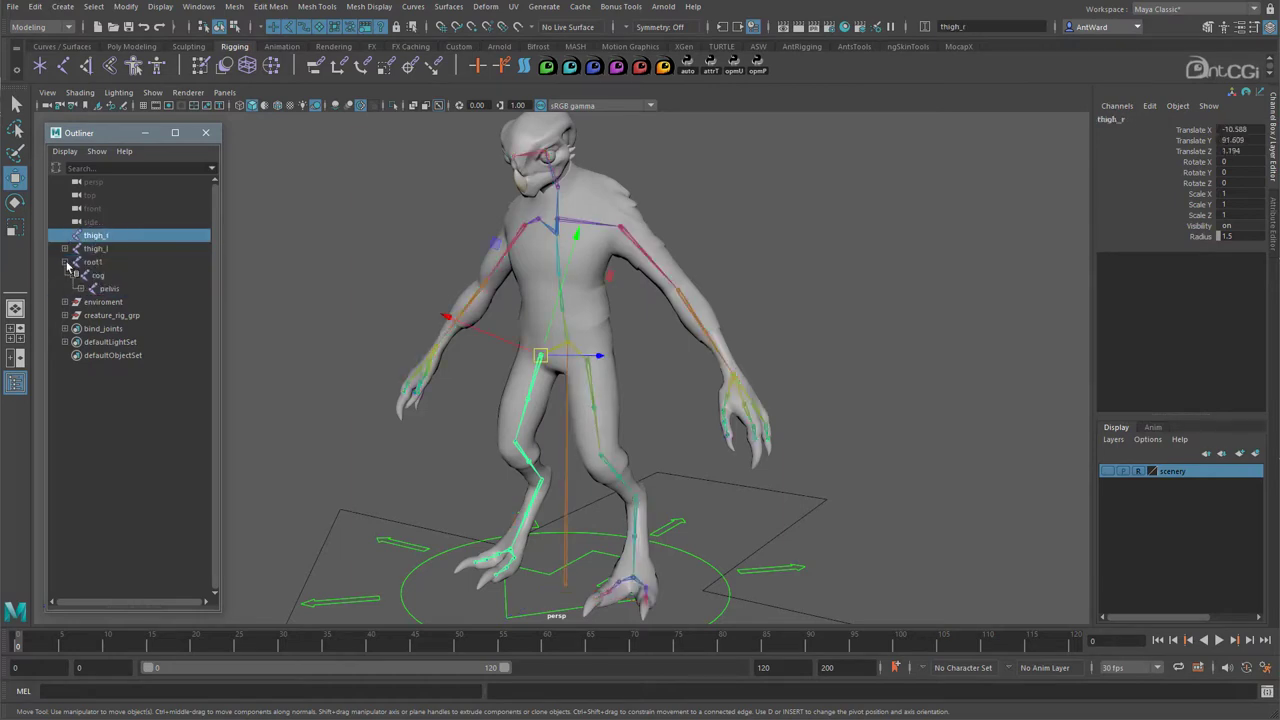
- Unparent upperarm_l and upperarm_r from the clavicles of the duplicated skeleton so both arm chains are separate
{"action": "left_click", "coordinate": [80, 288]}
{"action": "left_click", "coordinate": [88, 302]}
{"action": "left_click", "coordinate": [96, 315]}
{"action": "left_click", "coordinate": [104, 328]}
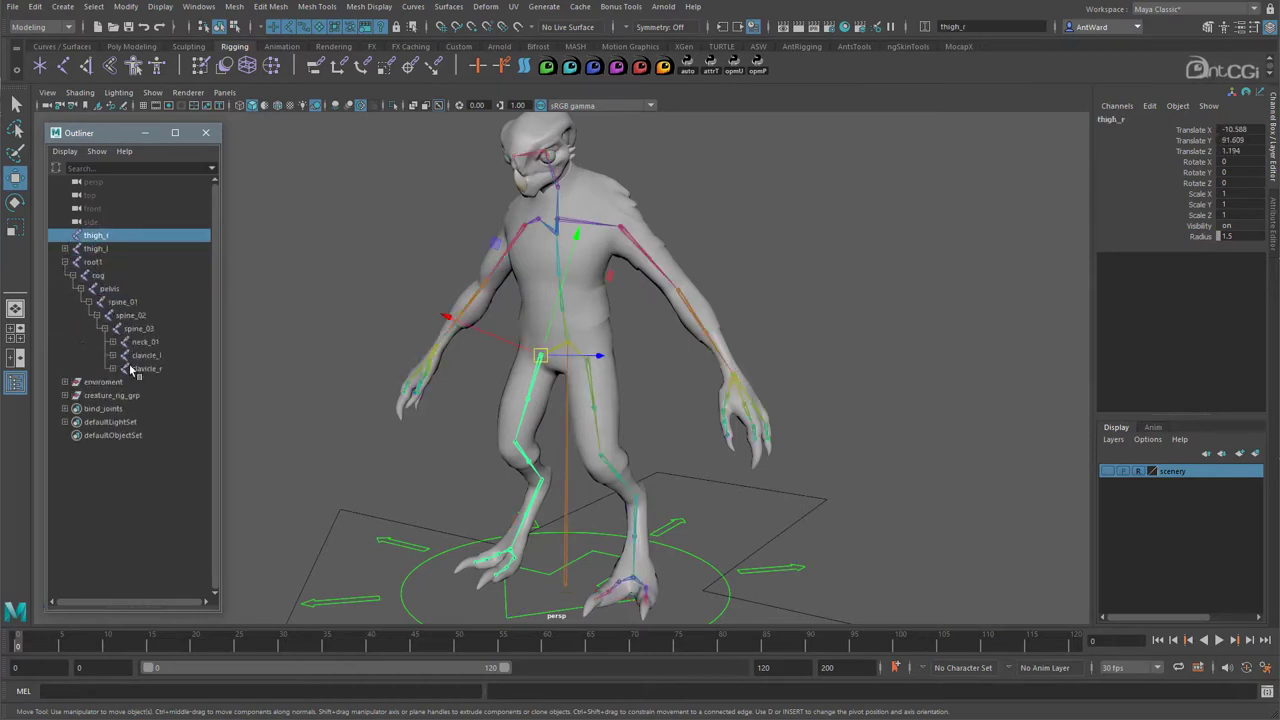
{"action": "left_click", "coordinate": [113, 368]}
{"action": "left_click", "coordinate": [113, 355]}
{"action": "left_click", "coordinate": [154, 369]}
{"action": "left_click", "coordinate": [168, 393], "text": "ctrl"}
{"action": "middle_click_drag", "start_coordinate": [172, 372], "coordinate": [94, 236]}
- Unparent the duplicated pelvis chain and delete the leftover root1 and cog joints
{"action": "left_click", "coordinate": [109, 315]}
{"action": "middle_click_drag", "start_coordinate": [109, 315], "coordinate": [98, 240]}
{"action": "left_click", "coordinate": [108, 316]}
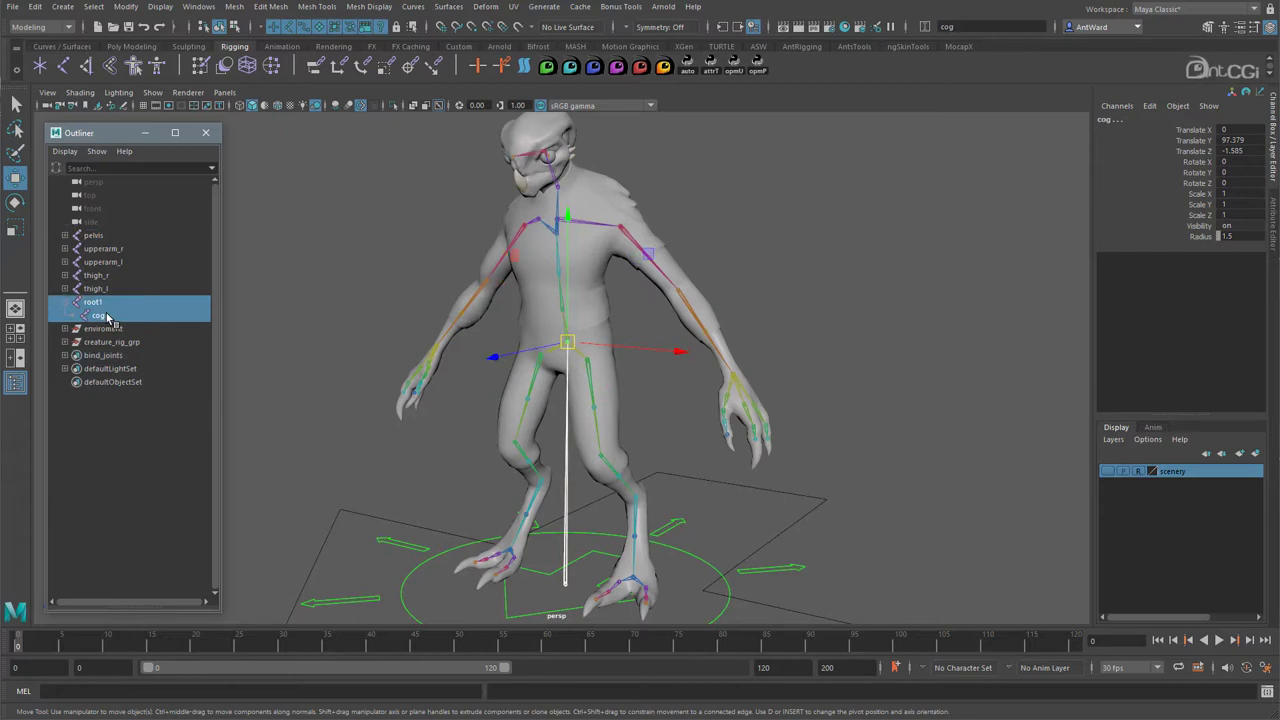
{"action": "key", "text": "Delete"}
- Delete the head, eye and clavicle joints from the duplicated pelvis chain, ending it at neck_01
{"action": "left_click", "coordinate": [65, 235]}
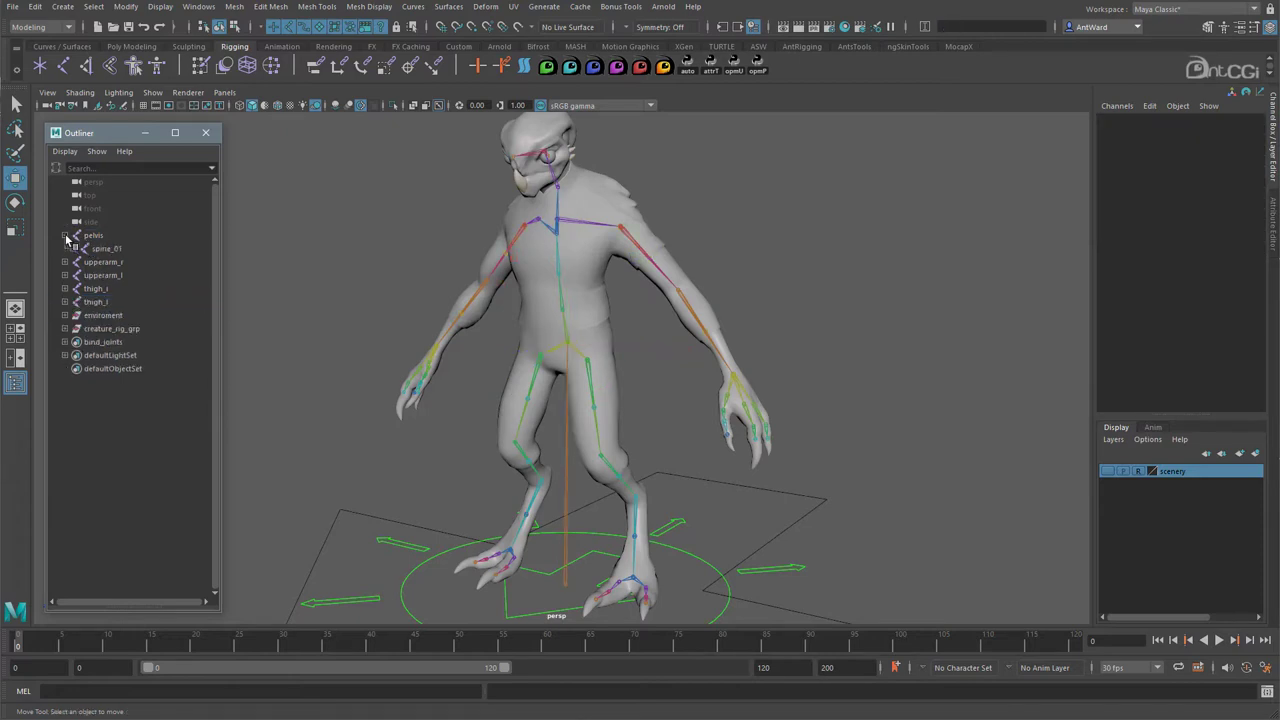
{"action": "left_click", "coordinate": [73, 249], "text": "shift"}
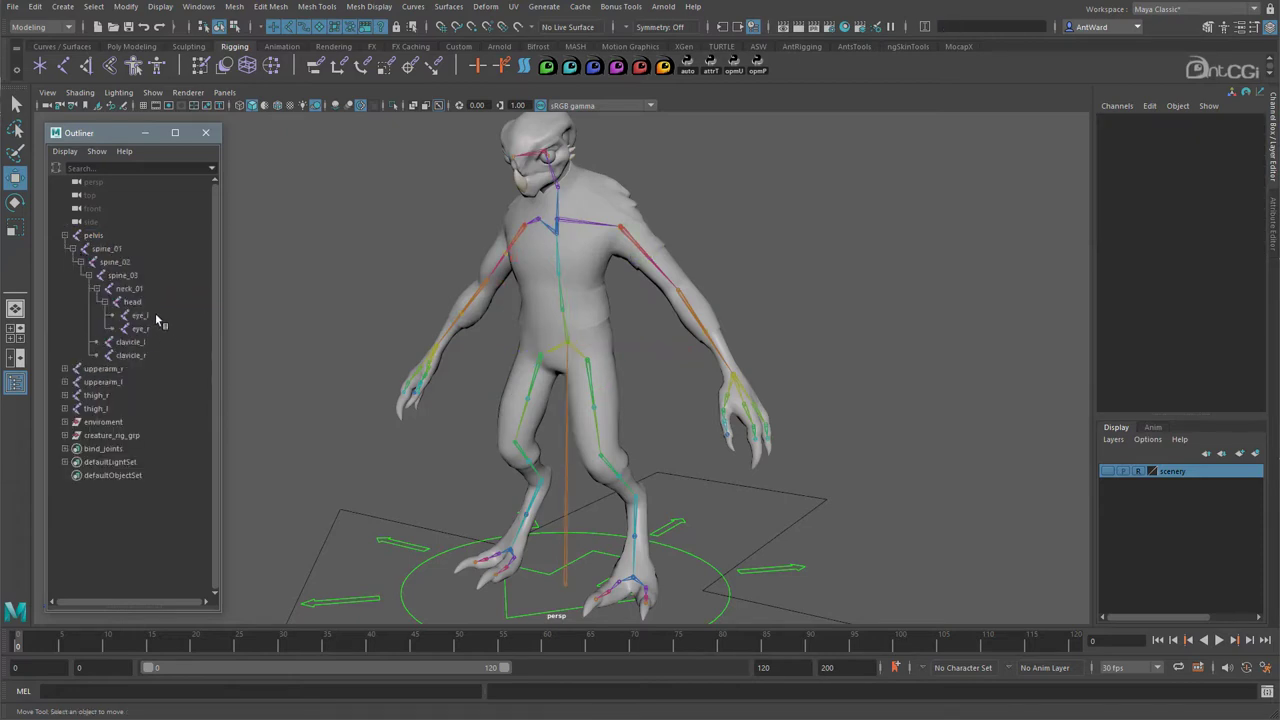
{"action": "mouse_move", "coordinate": [149, 303]}
{"action": "left_mouse_down"}
{"action": "mouse_move", "coordinate": [146, 328]}
{"action": "mouse_move", "coordinate": [139, 315]}
{"action": "left_mouse_up"}
{"action": "key", "text": "Delete"}
{"action": "key", "text": "Delete"}
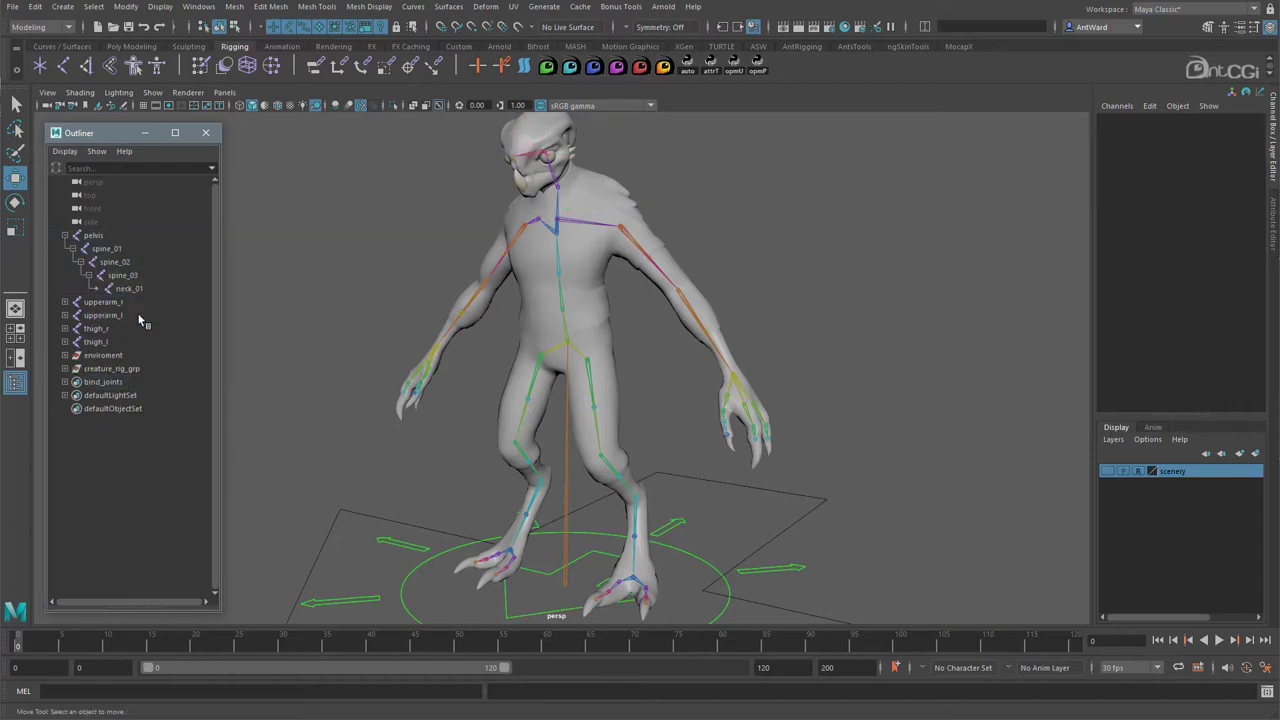
- Set the Skeleton visibility on root_ctrl to Hide so only the duplicated chains are displayed
{"action": "left_click", "coordinate": [798, 568]}
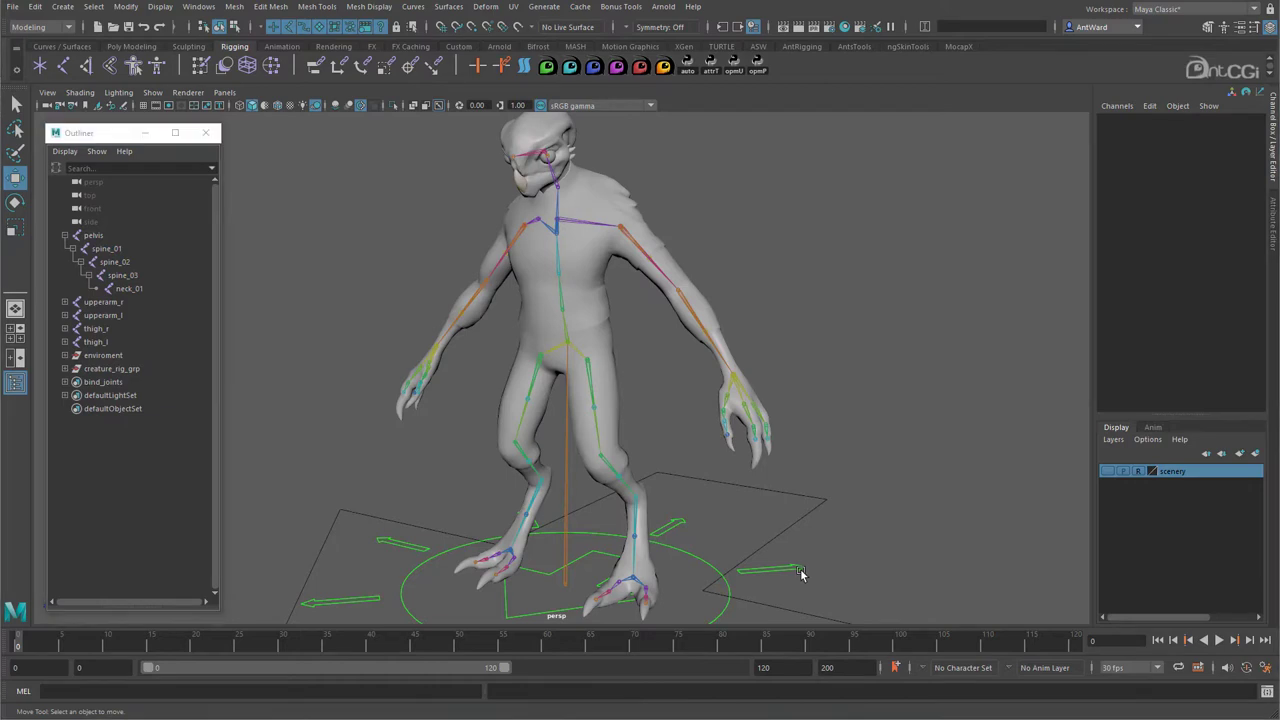
{"action": "left_click", "coordinate": [1200, 367]}
{"action": "middle_click_drag", "start_coordinate": [781, 412], "coordinate": [632, 424]}
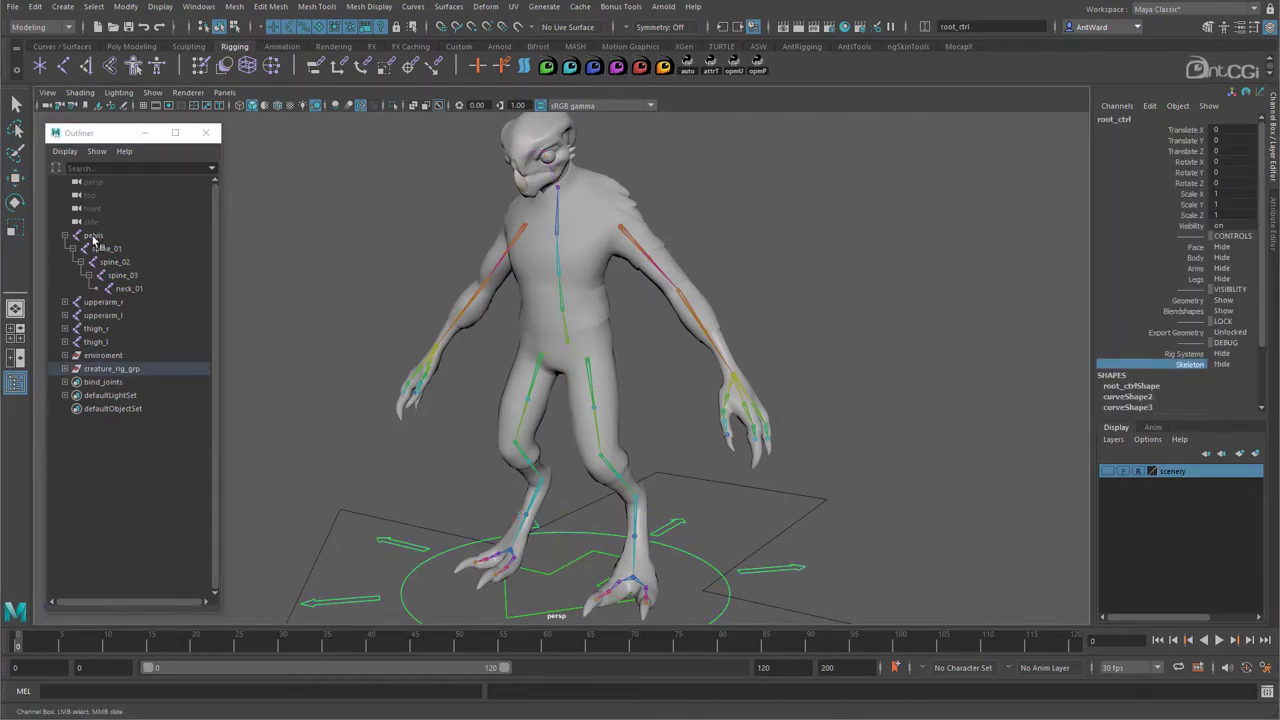
- Select the full hierarchies of the pelvis, upper arm and thigh chains and remove them from the bind_joints set
{"action": "left_click", "coordinate": [64, 235]}
{"action": "left_click_drag", "start_coordinate": [93, 236], "coordinate": [103, 288]}
{"action": "key", "text": "w"}
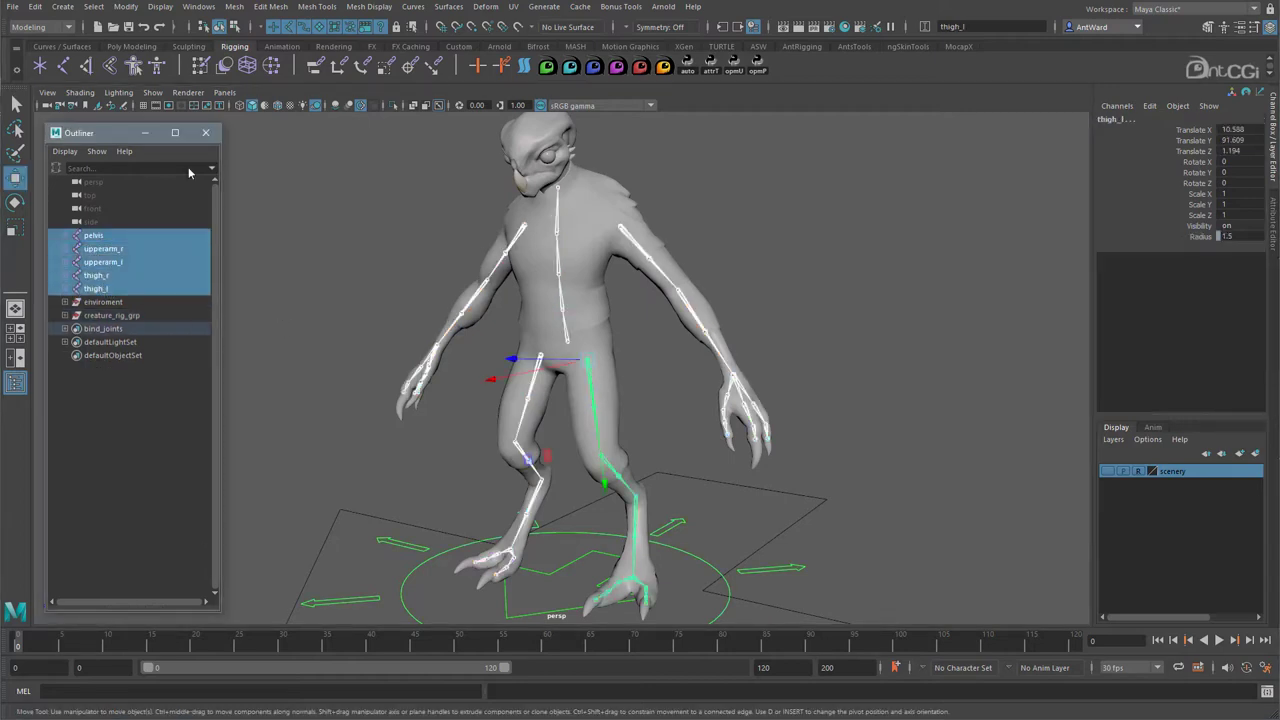
{"action": "left_click", "coordinate": [93, 7]}
{"action": "left_click", "coordinate": [119, 70]}
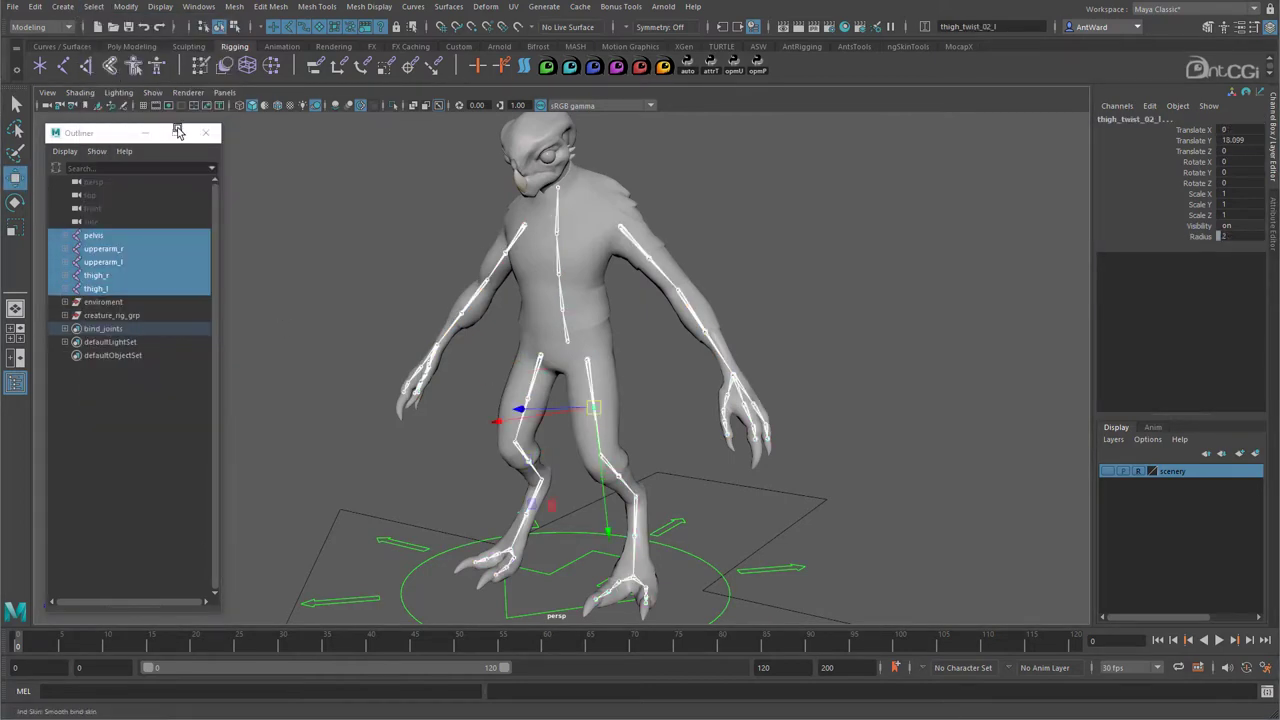
{"action": "right_click", "coordinate": [113, 327]}
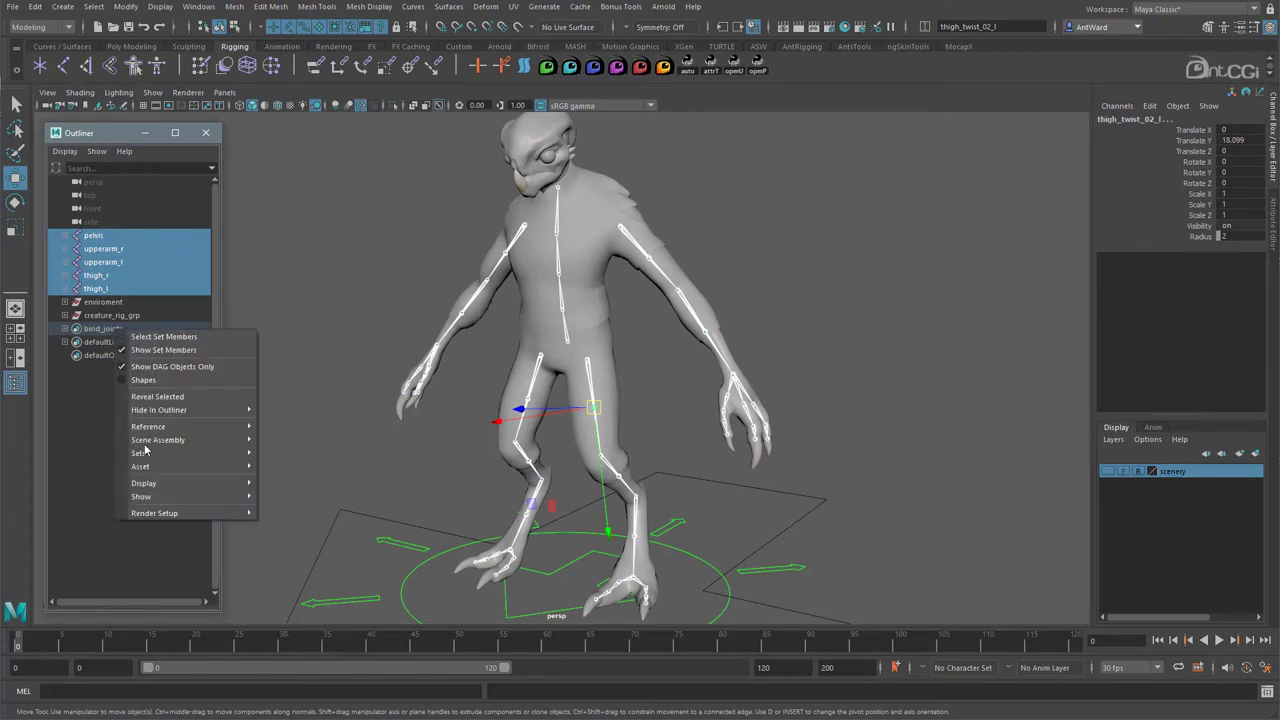
{"action": "mouse_move", "coordinate": [188, 455]}
{"action": "mouse_move", "coordinate": [312, 511]}
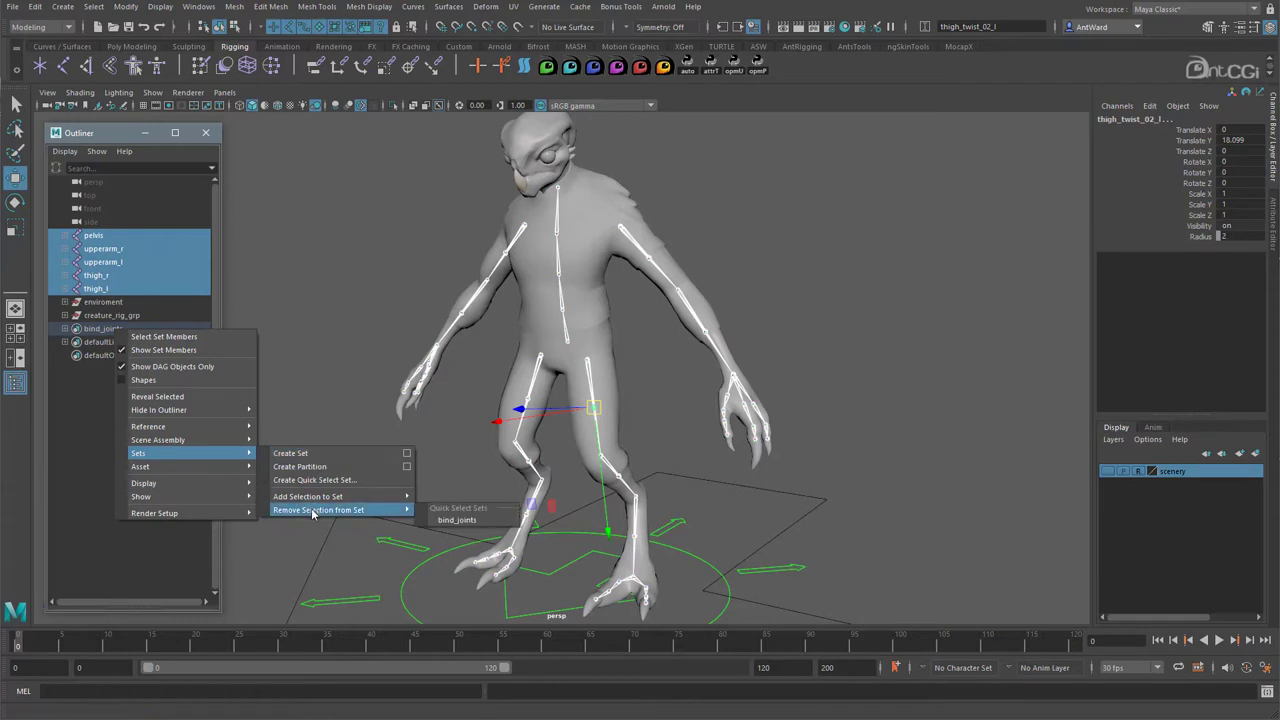
{"action": "left_click", "coordinate": [468, 524]}
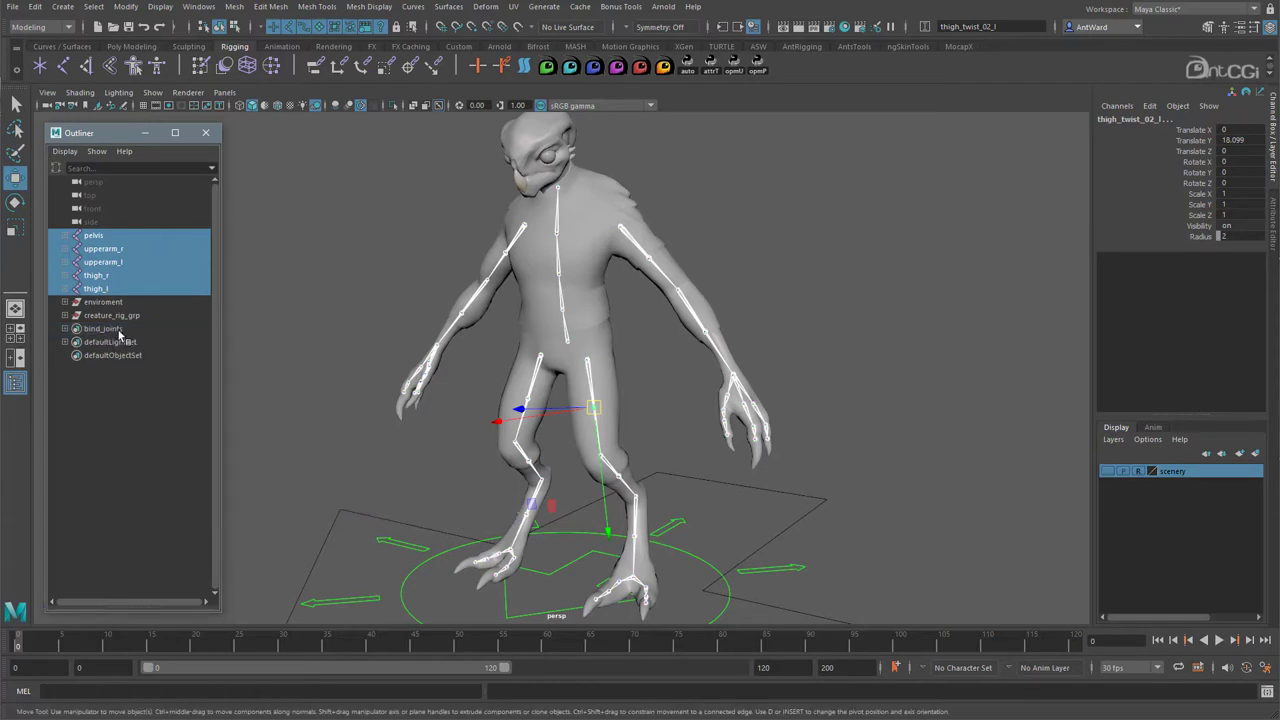
{"action": "left_click", "coordinate": [117, 329]}
{"action": "right_click", "coordinate": [117, 329]}
{"action": "left_click", "coordinate": [140, 334]}
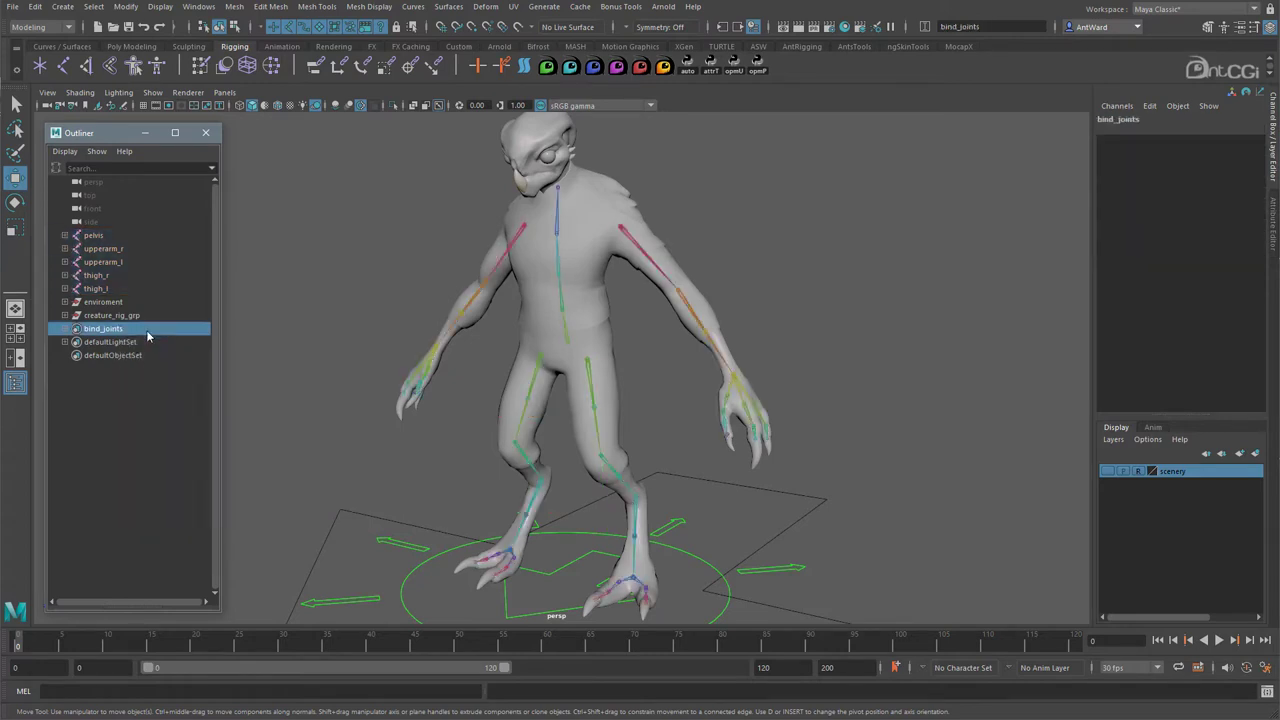
- Fully expand the arm and leg chains in the Outliner and delete the right hand's thumb, index and pinky joints
{"action": "left_click", "coordinate": [868, 252]}
{"action": "left_click_drag", "start_coordinate": [586, 357], "coordinate": [609, 406], "text": "alt"}
{"action": "left_click", "coordinate": [609, 406]}
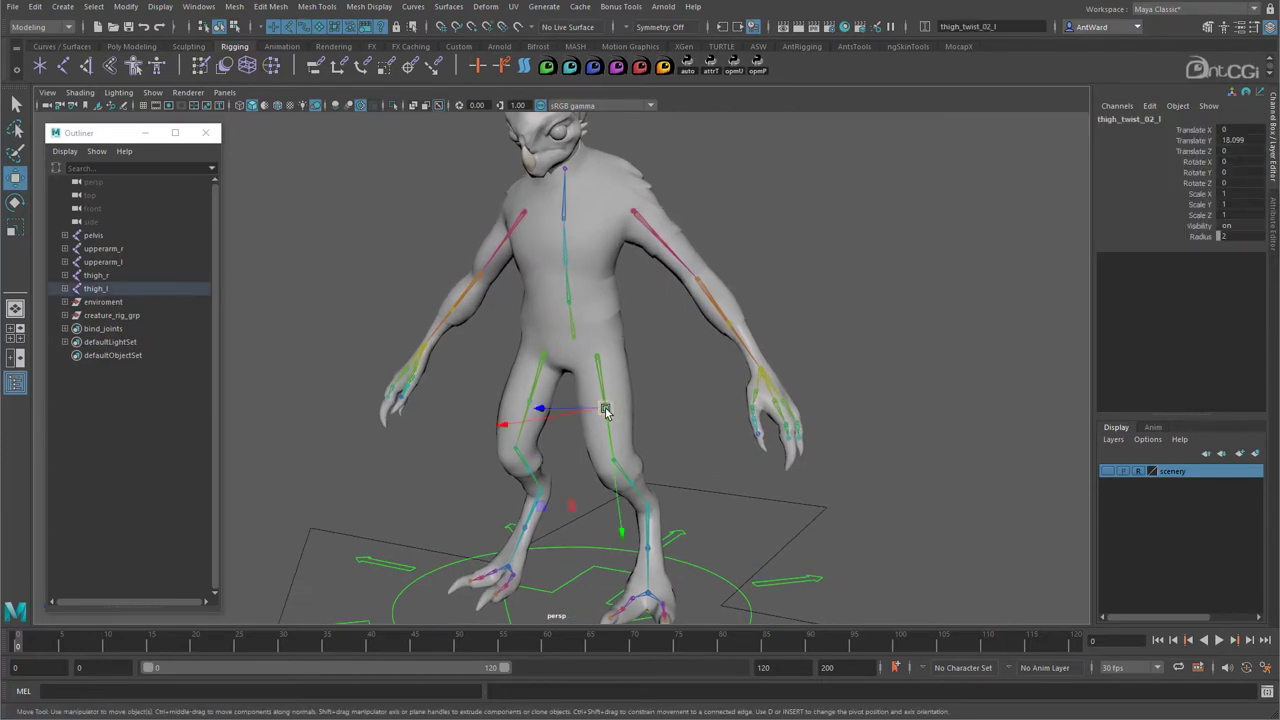
{"action": "left_click", "coordinate": [64, 288], "text": "shift"}
{"action": "left_click", "coordinate": [64, 275], "text": "shift"}
{"action": "left_click", "coordinate": [64, 262], "text": "shift"}
{"action": "left_click", "coordinate": [64, 248], "text": "shift"}
{"action": "left_click", "coordinate": [64, 235], "text": "shift"}
{"action": "left_click", "coordinate": [64, 235]}
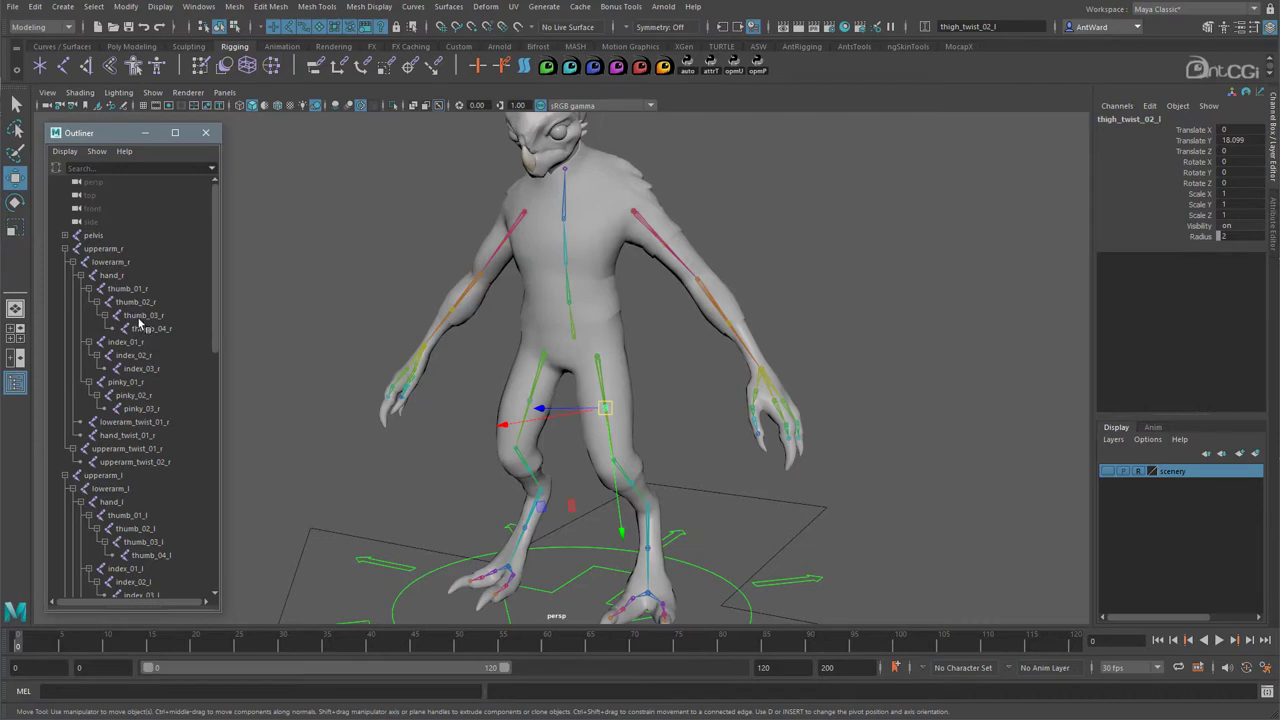
{"action": "left_click", "coordinate": [130, 288]}
{"action": "left_click_drag", "start_coordinate": [138, 302], "coordinate": [157, 408]}
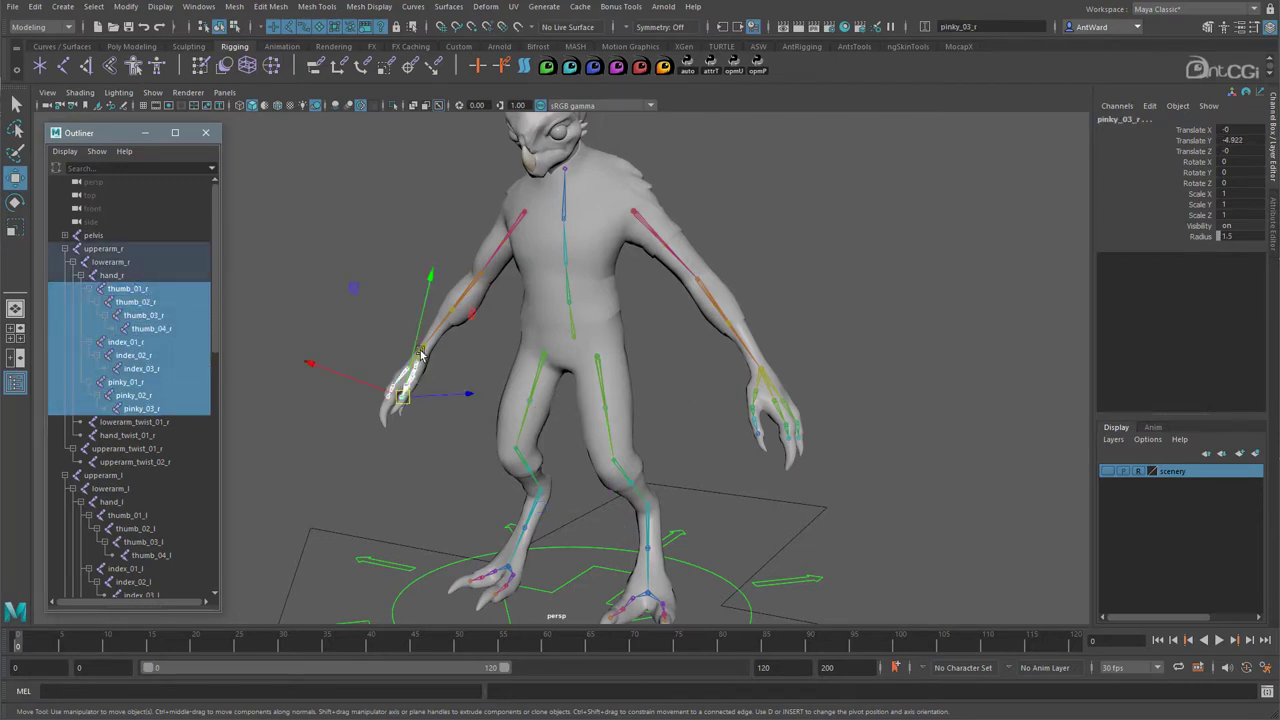
{"action": "key", "text": "Delete"}
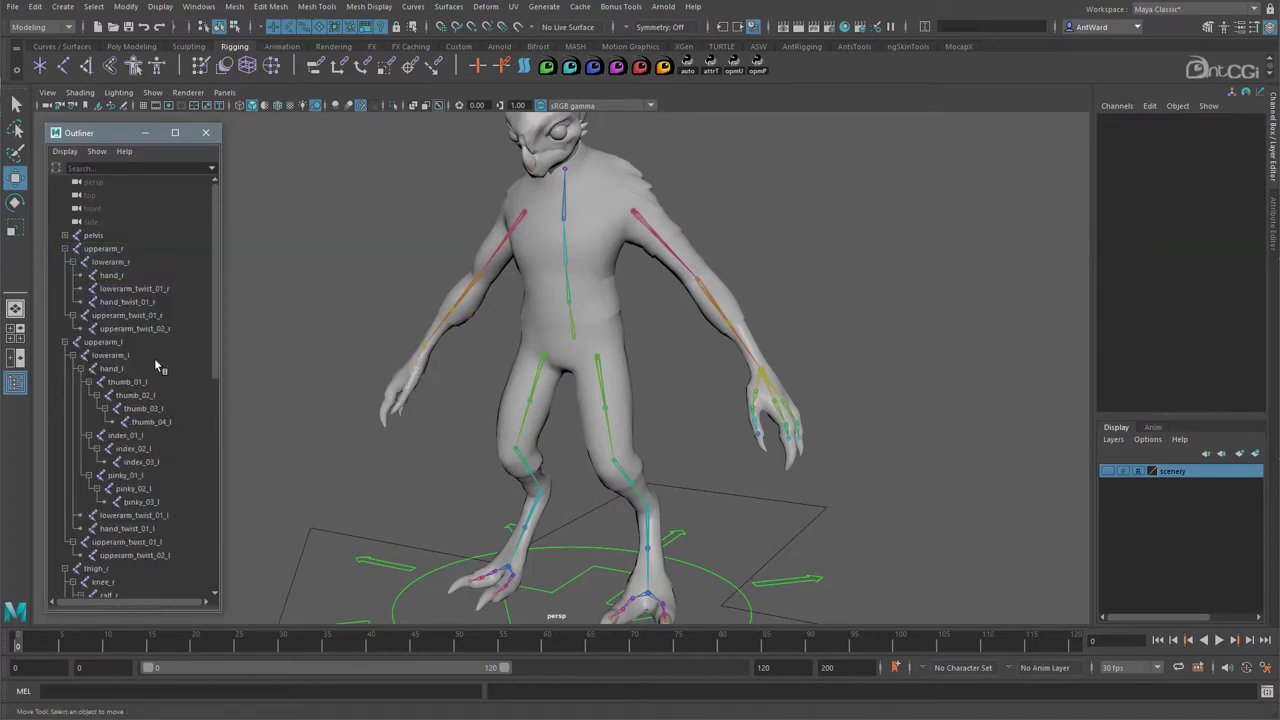
- Delete the upper arm, lower arm and hand twist joints from the right arm chain and check its remaining joints
{"action": "left_click_drag", "start_coordinate": [153, 330], "coordinate": [150, 290]}
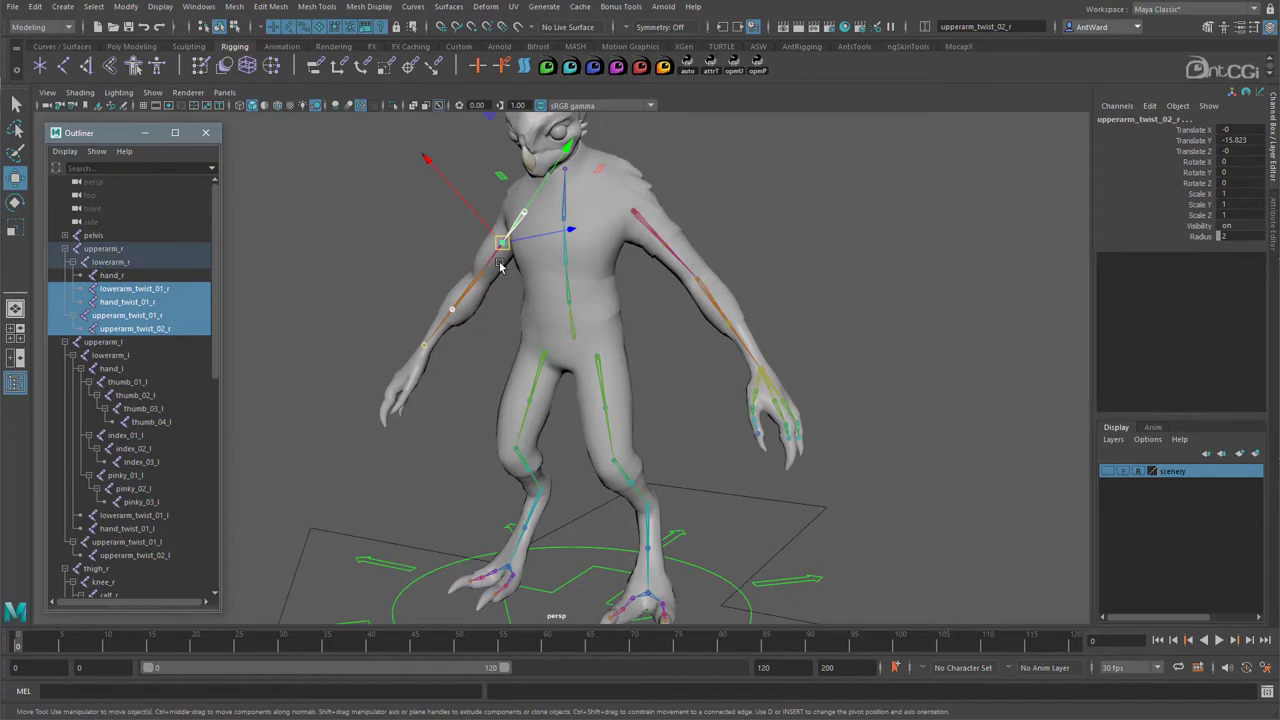
{"action": "key", "text": "Delete"}
{"action": "left_click_drag", "start_coordinate": [452, 312], "coordinate": [556, 278], "text": "alt"}
{"action": "left_click", "coordinate": [575, 230]}
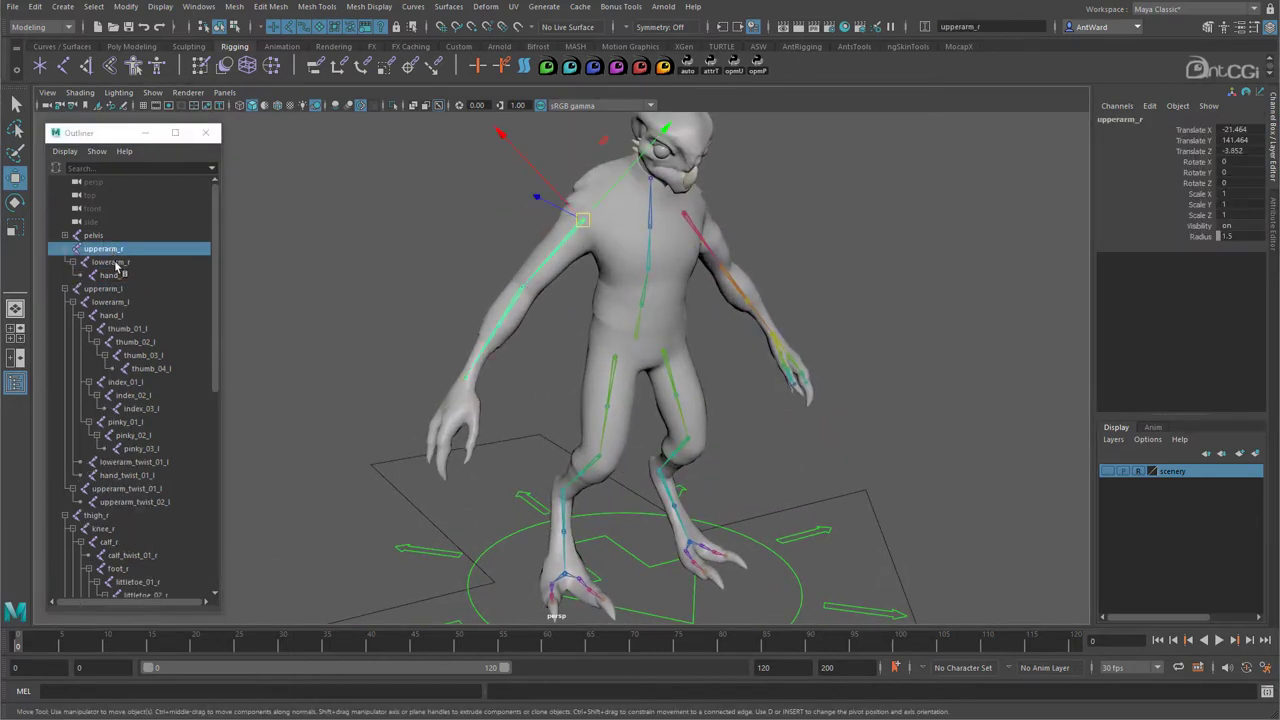
{"action": "left_click", "coordinate": [114, 262]}
{"action": "left_click", "coordinate": [122, 276]}
- Delete the thumb, index, pinky and all twist joints from the left arm chain
{"action": "left_click_drag", "start_coordinate": [150, 330], "coordinate": [153, 452]}
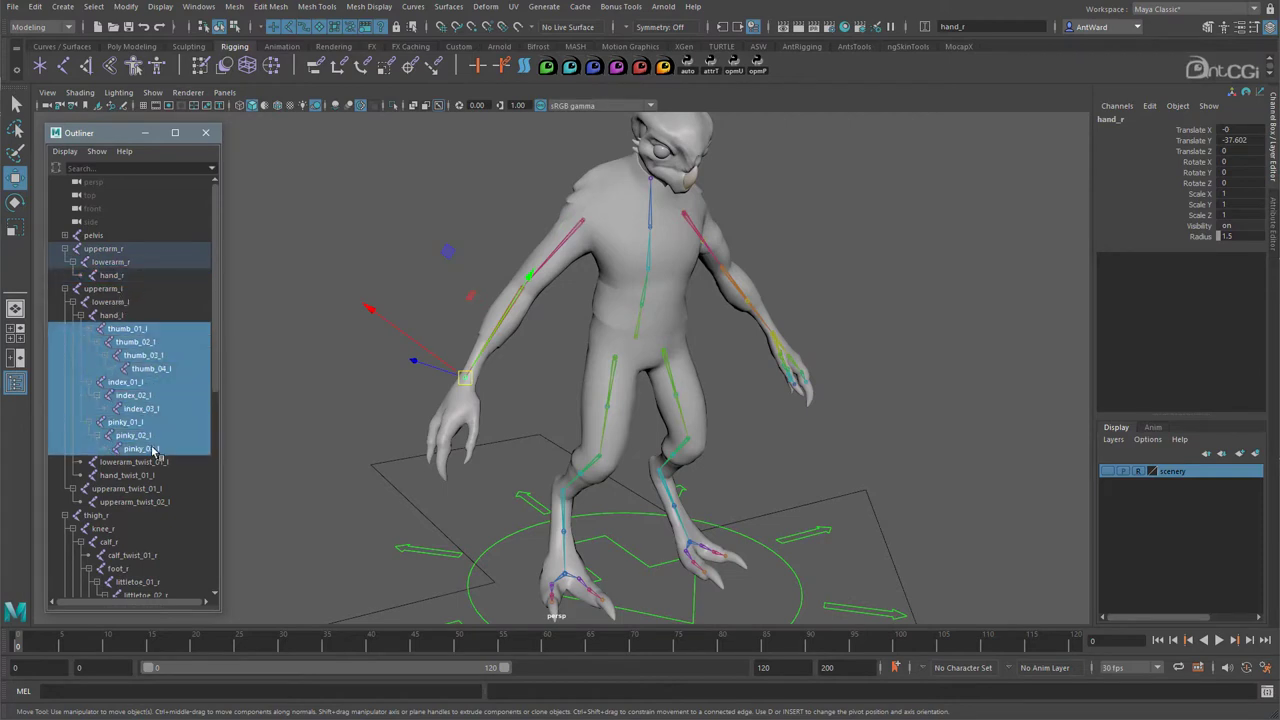
{"action": "key", "text": "Delete"}
{"action": "left_click_drag", "start_coordinate": [158, 328], "coordinate": [162, 369]}
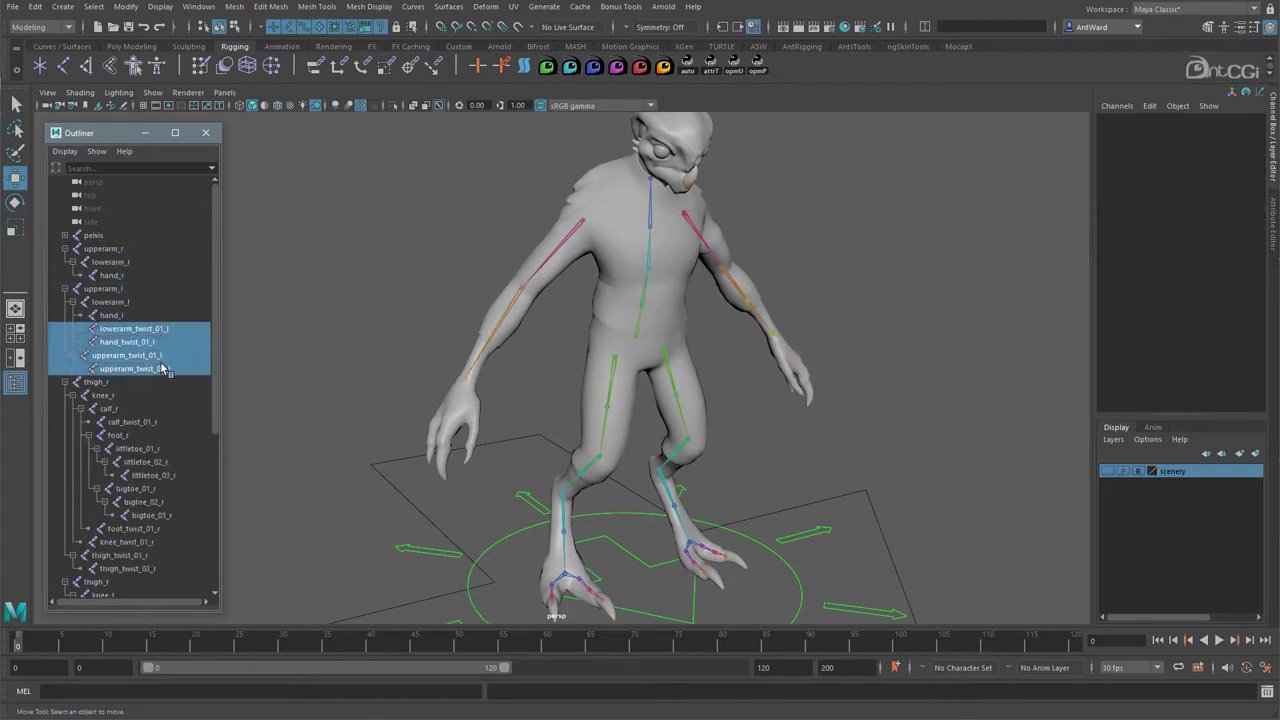
{"action": "key", "text": "Delete"}
{"action": "left_click_drag", "start_coordinate": [743, 349], "coordinate": [648, 268], "text": "alt"}
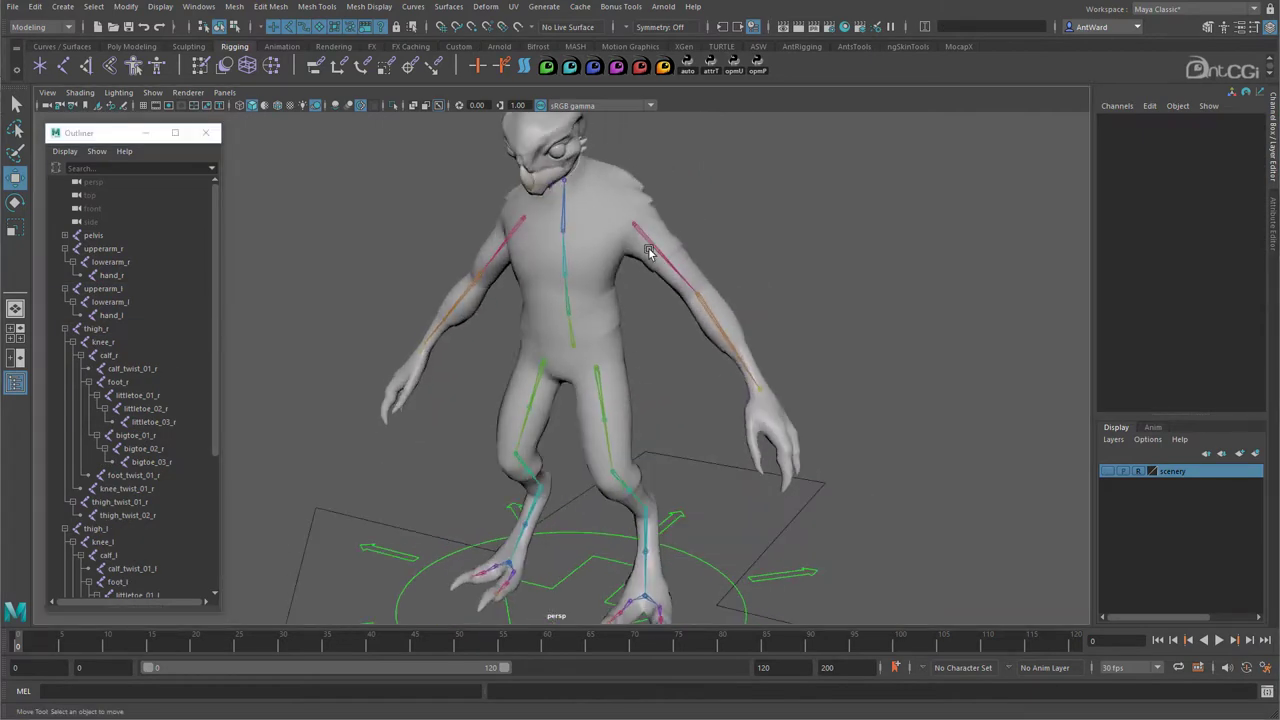
{"action": "left_click", "coordinate": [657, 246]}
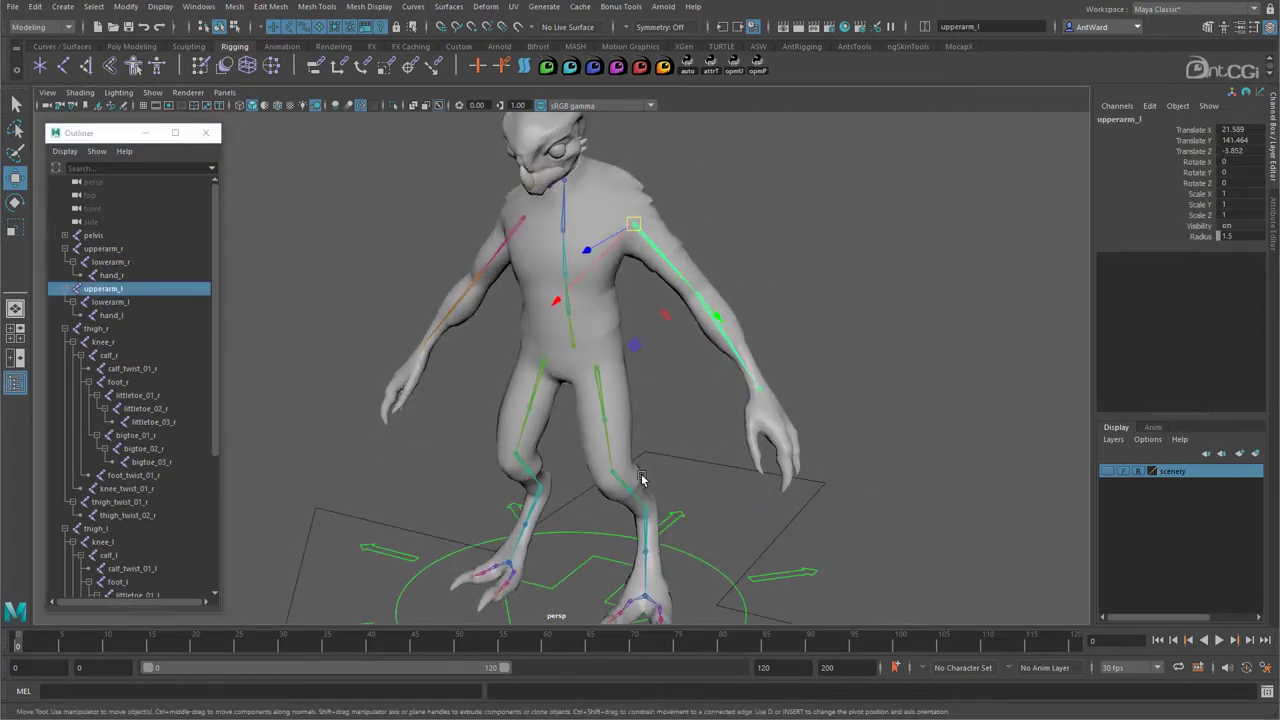
- Delete the foot, knee and thigh twist joints from the right leg chain
{"action": "middle_click_drag", "start_coordinate": [645, 480], "coordinate": [634, 354], "text": "alt"}
{"action": "right_click_drag", "start_coordinate": [634, 354], "coordinate": [711, 366], "text": "alt"}
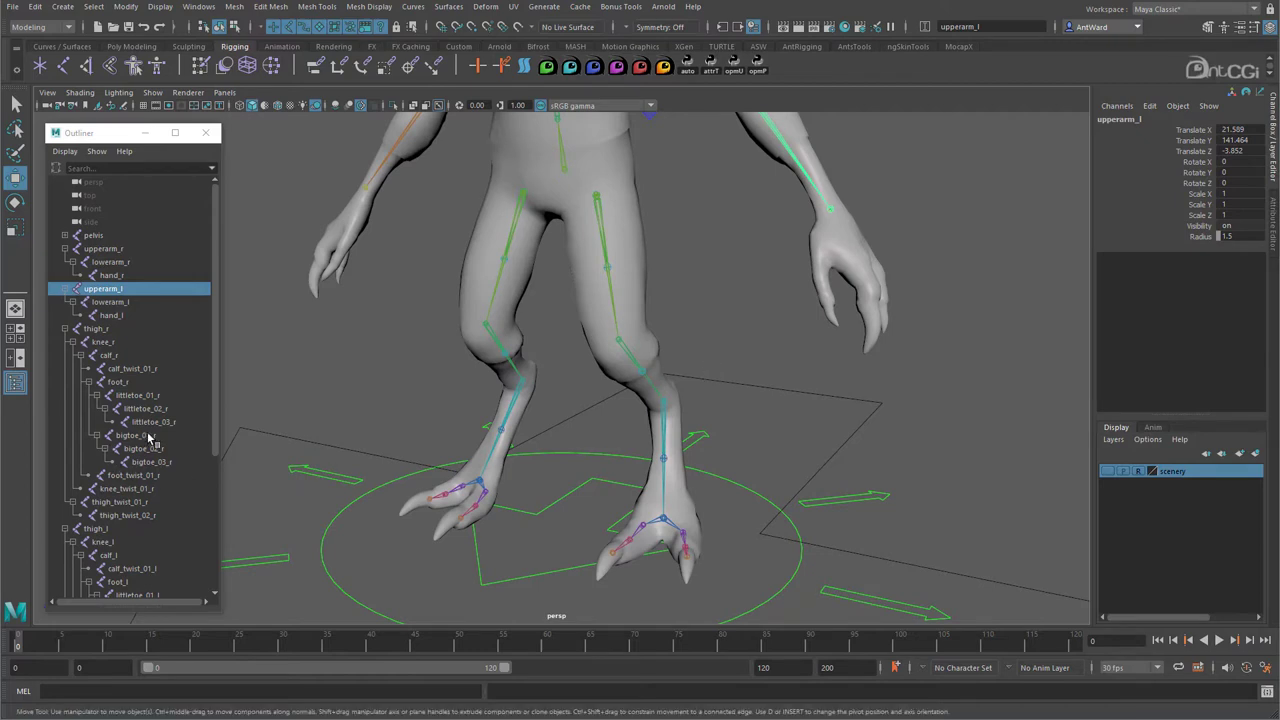
{"action": "scroll", "coordinate": [150, 437], "scroll_direction": "down", "scroll_amount": 3}
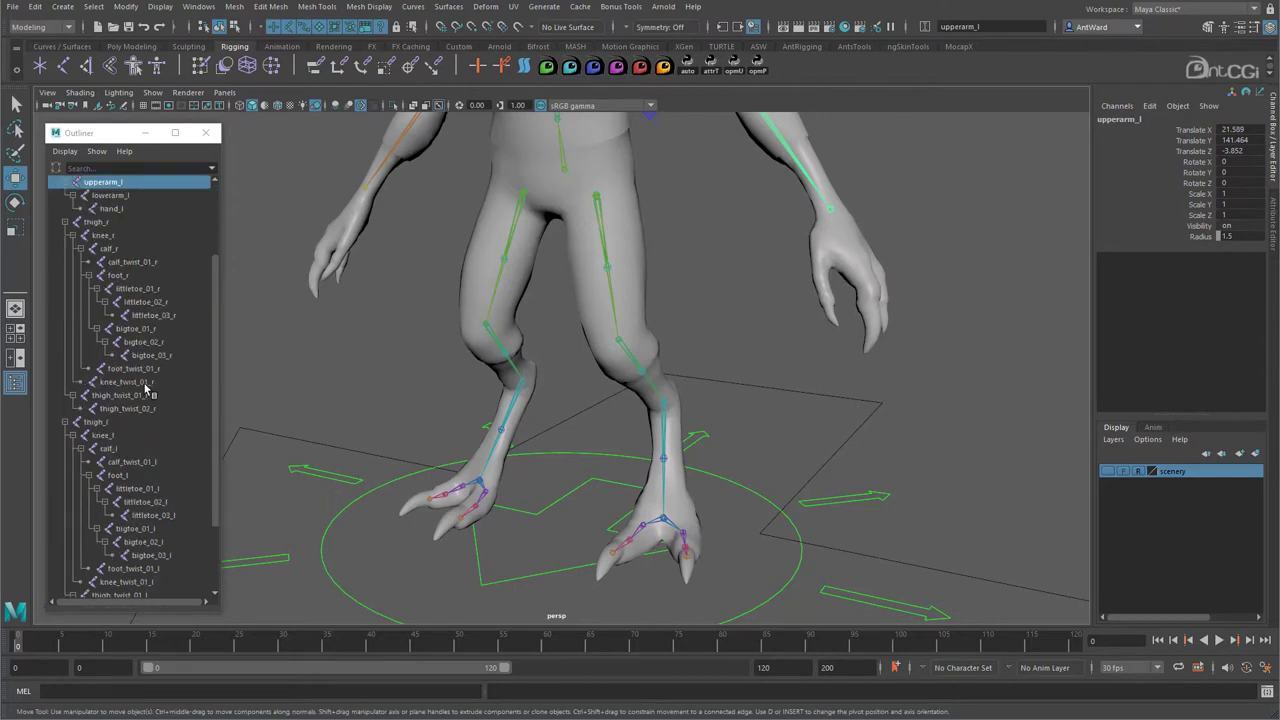
{"action": "left_click_drag", "start_coordinate": [152, 374], "coordinate": [155, 407]}
{"action": "key", "text": "Delete"}
- Delete the calf, foot, knee and thigh twist joints from the left leg chain
{"action": "left_click", "coordinate": [155, 408]}
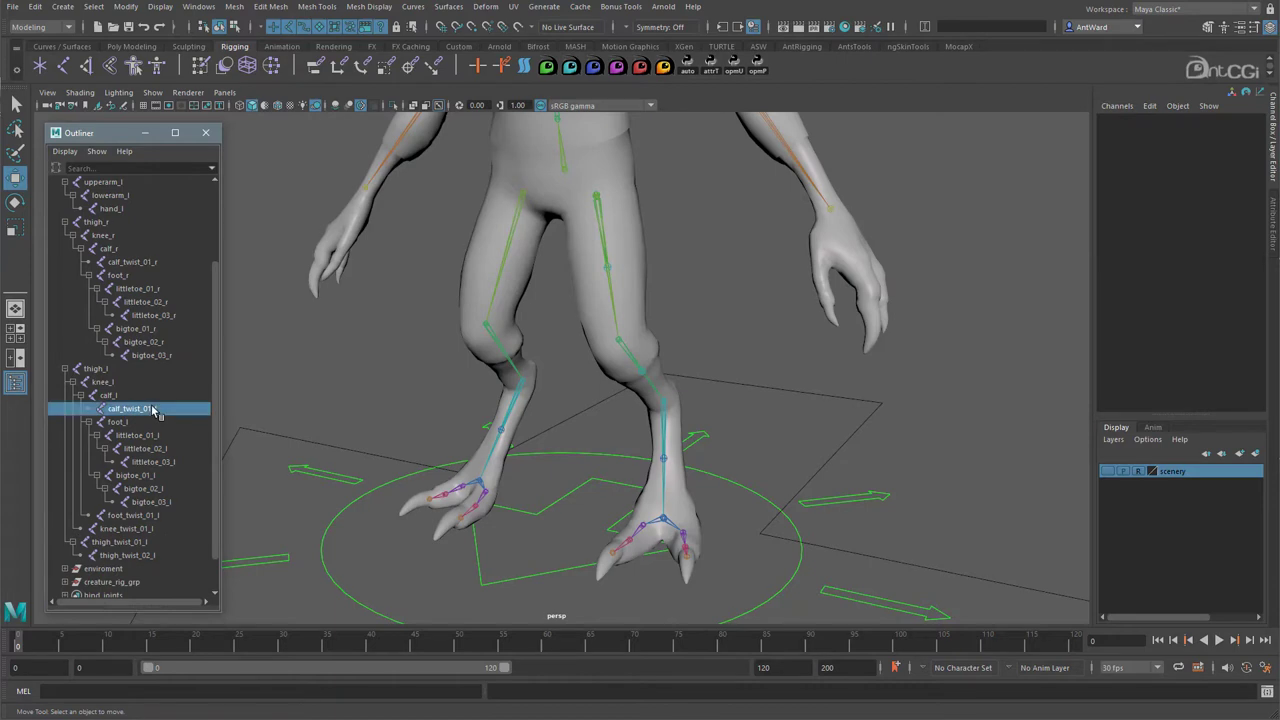
{"action": "key", "text": "Delete"}
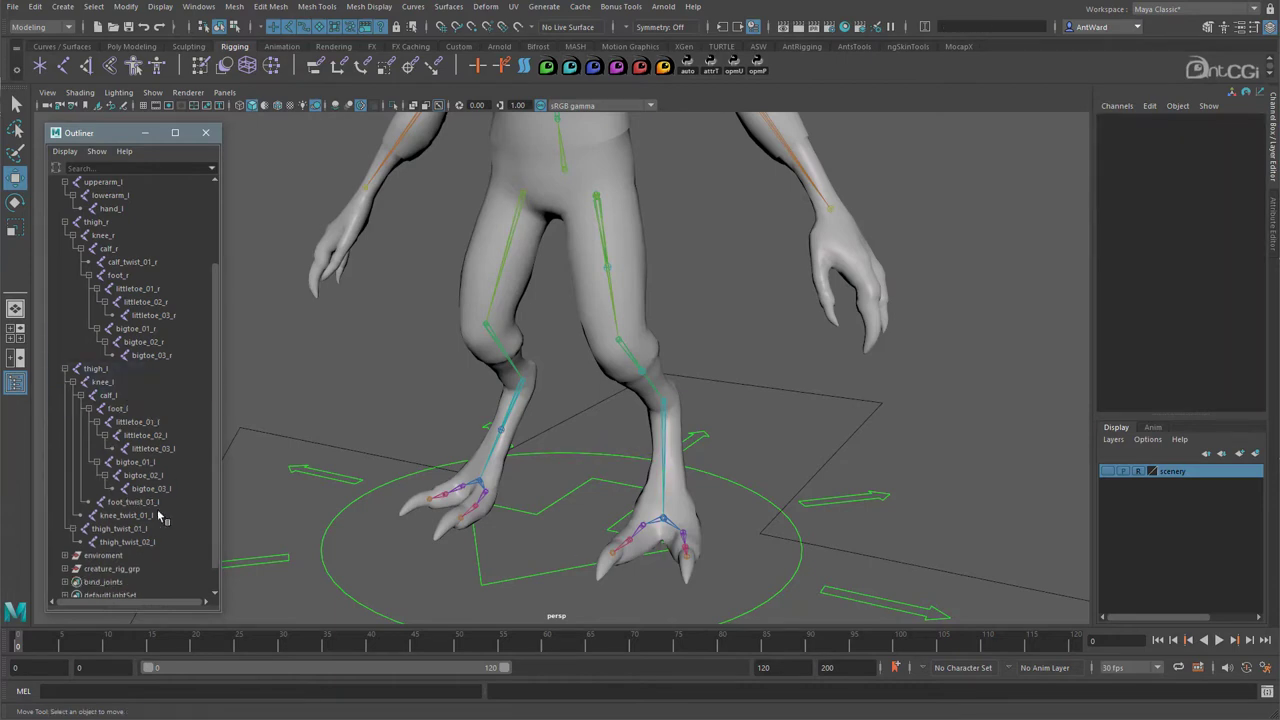
{"action": "left_click_drag", "start_coordinate": [146, 546], "coordinate": [141, 503]}
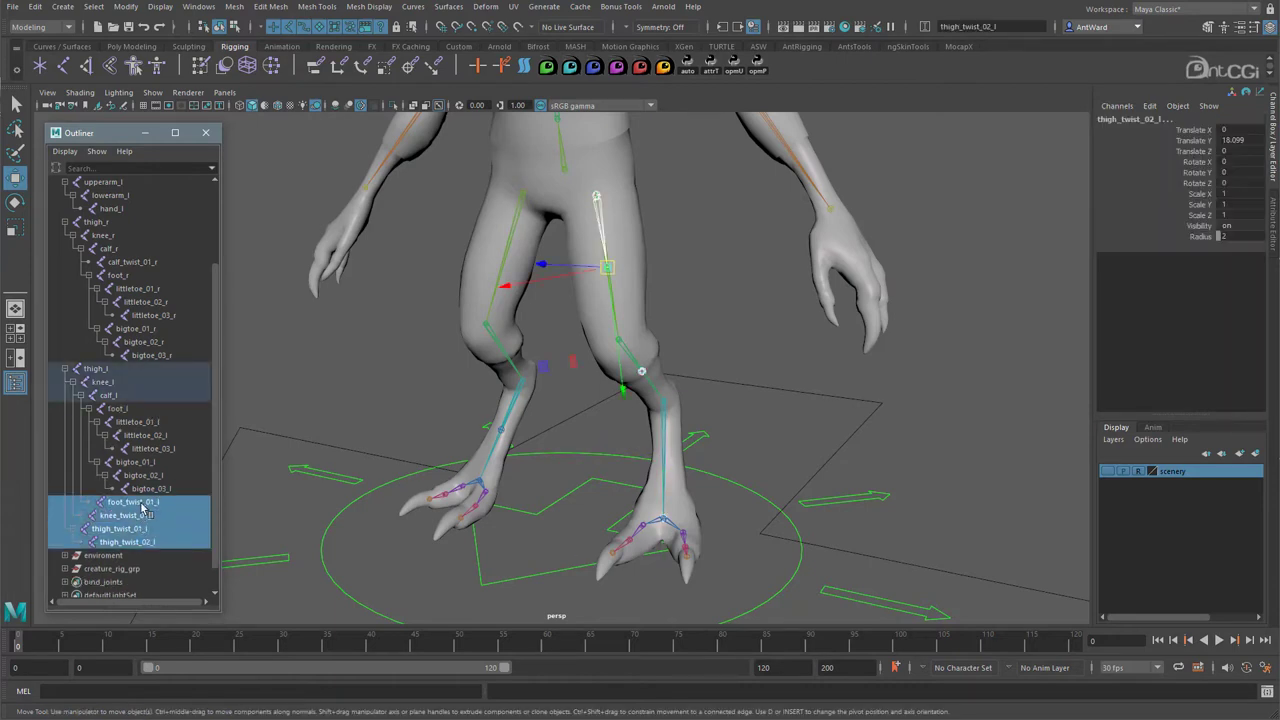
{"action": "key", "text": "Delete"}
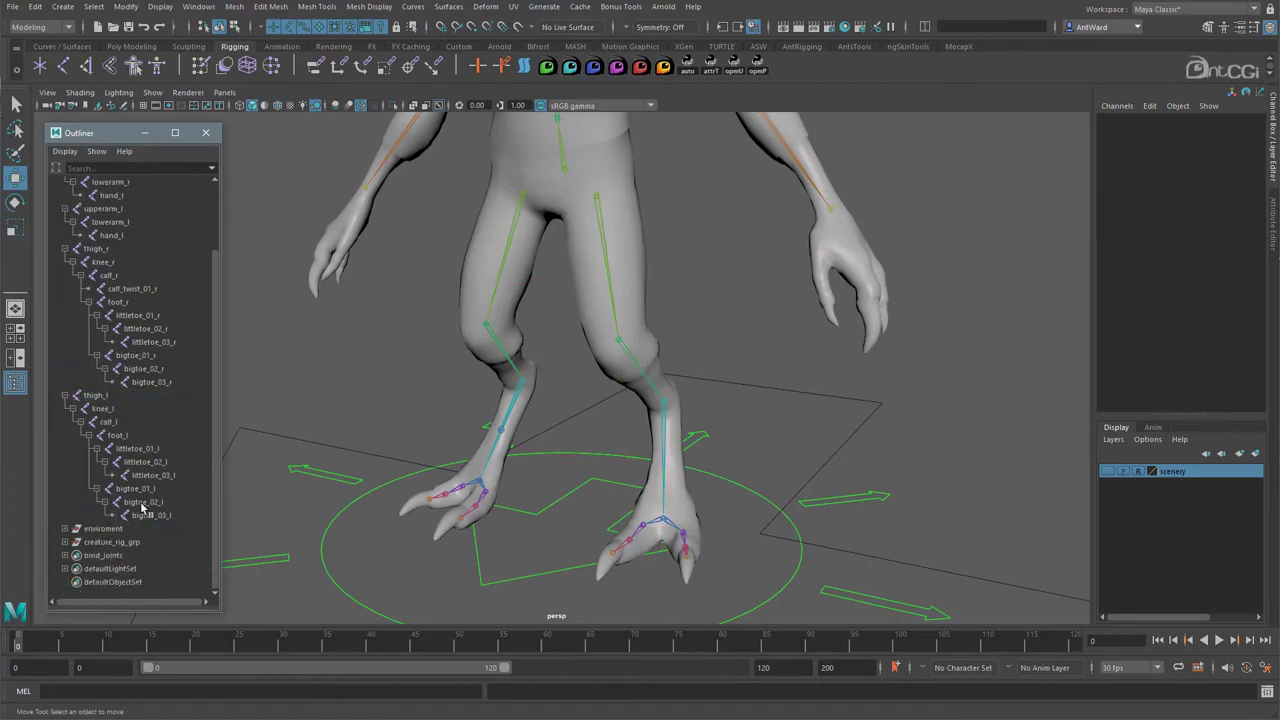
- Delete the calf twist joint from the right leg chain and frame the whole creature
{"action": "left_click", "coordinate": [150, 290]}
{"action": "key", "text": "Delete"}
{"action": "key", "text": "a"}
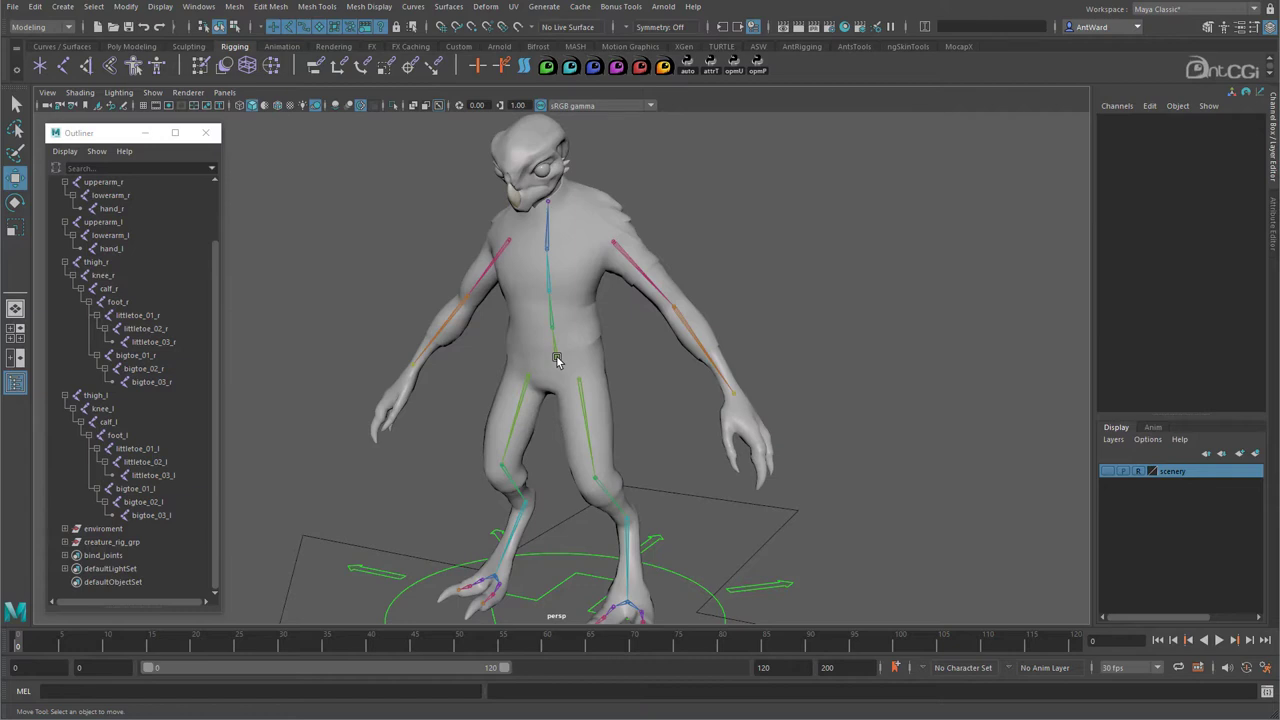
- Select the pelvis, both upper arm and both thigh chains and open the wireframe color settings clear of the creature
{"action": "left_click", "coordinate": [557, 358]}
{"action": "left_click", "coordinate": [618, 248]}
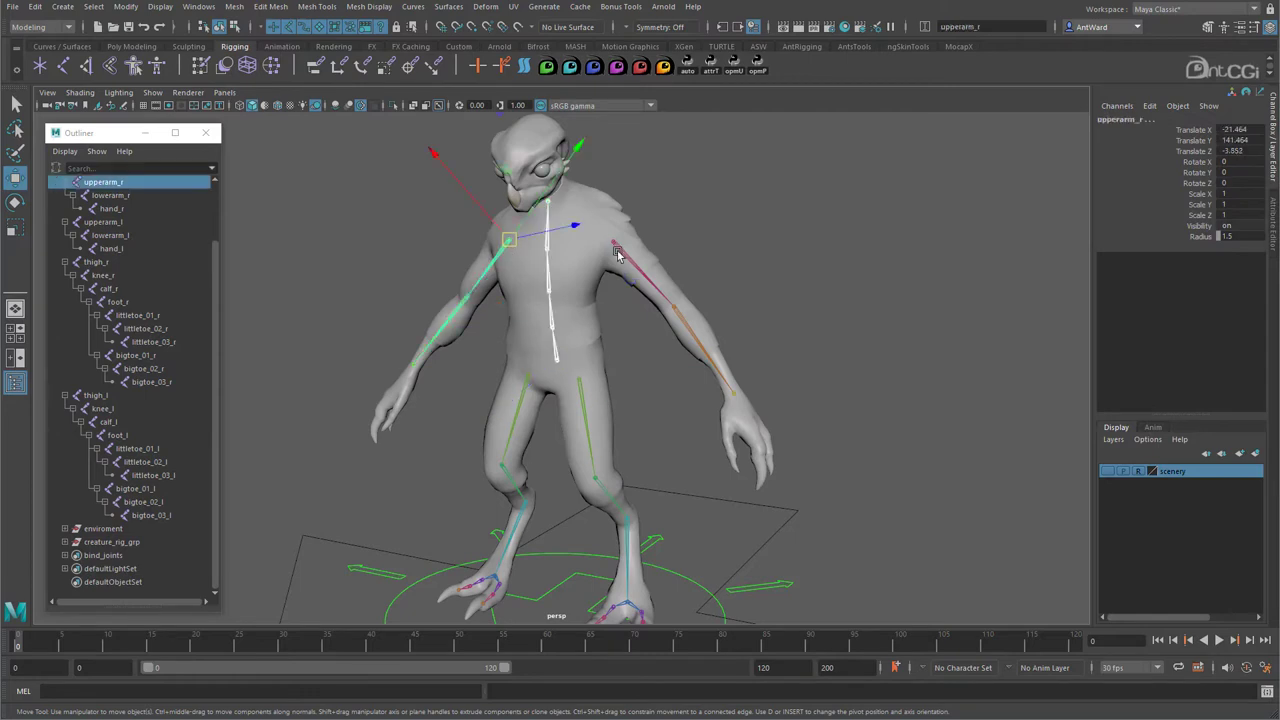
{"action": "left_click", "coordinate": [618, 248], "text": "shift"}
{"action": "left_click", "coordinate": [585, 412], "text": "shift"}
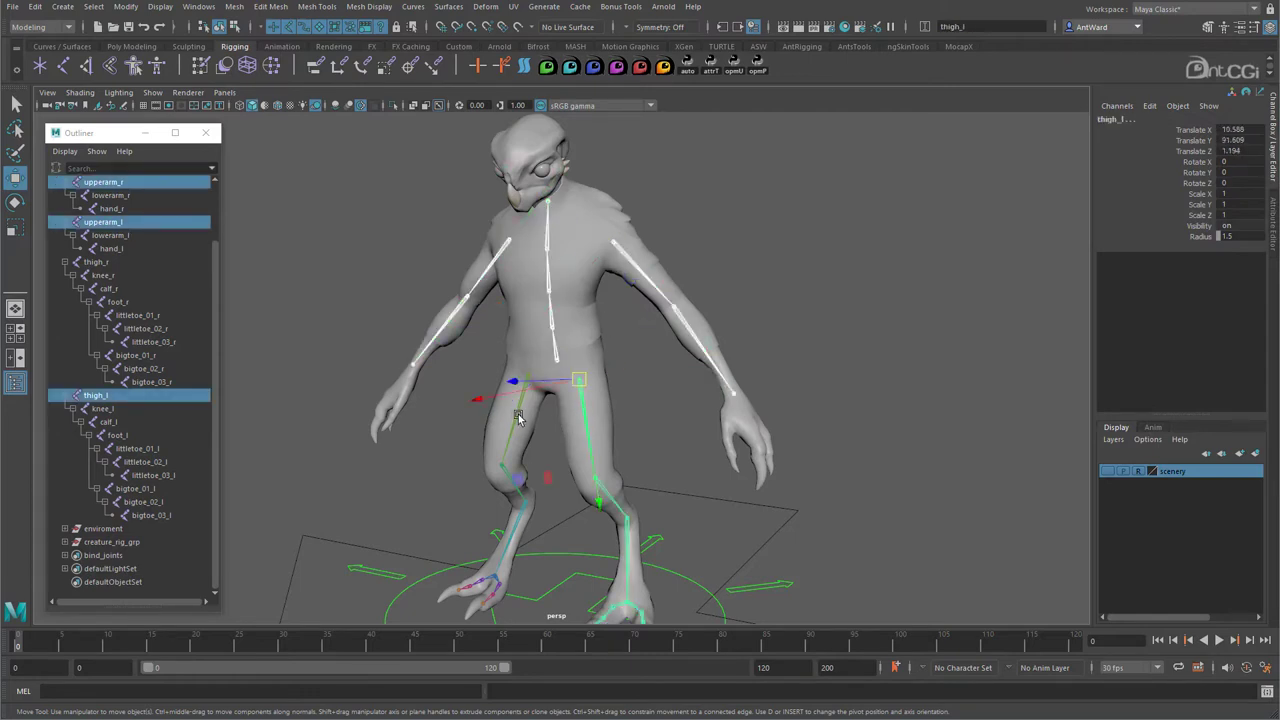
{"action": "left_click", "coordinate": [517, 418], "text": "shift"}
{"action": "left_click", "coordinate": [160, 6]}
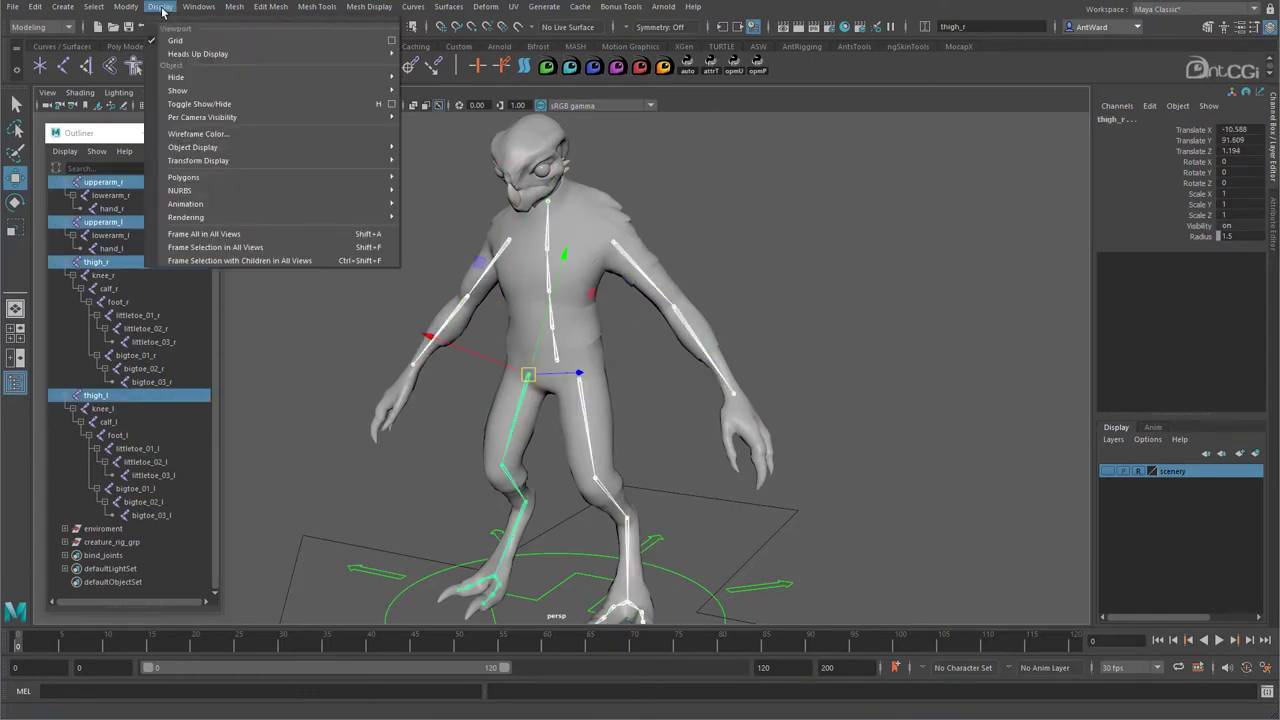
{"action": "left_click", "coordinate": [198, 139]}
{"action": "left_click_drag", "start_coordinate": [162, 413], "coordinate": [340, 167]}
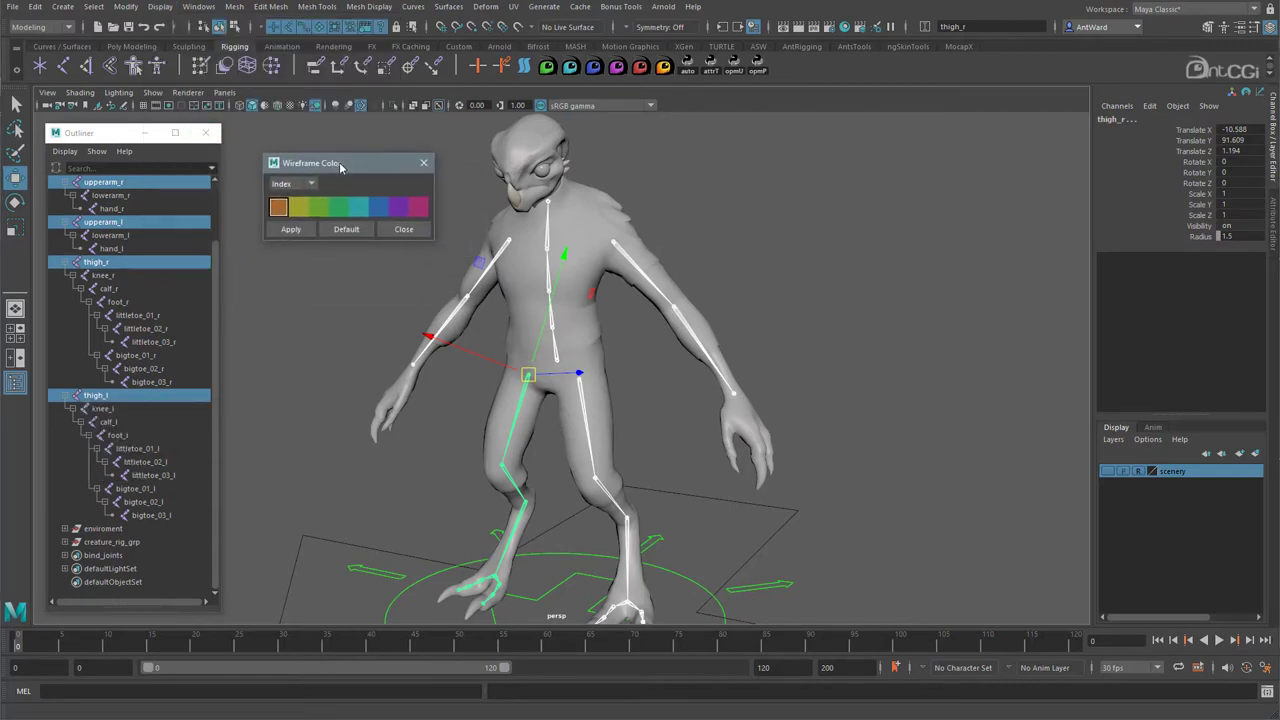
- Try the default wireframe color on the selected joint chains
{"action": "left_click", "coordinate": [347, 230]}
{"action": "left_click", "coordinate": [567, 324]}
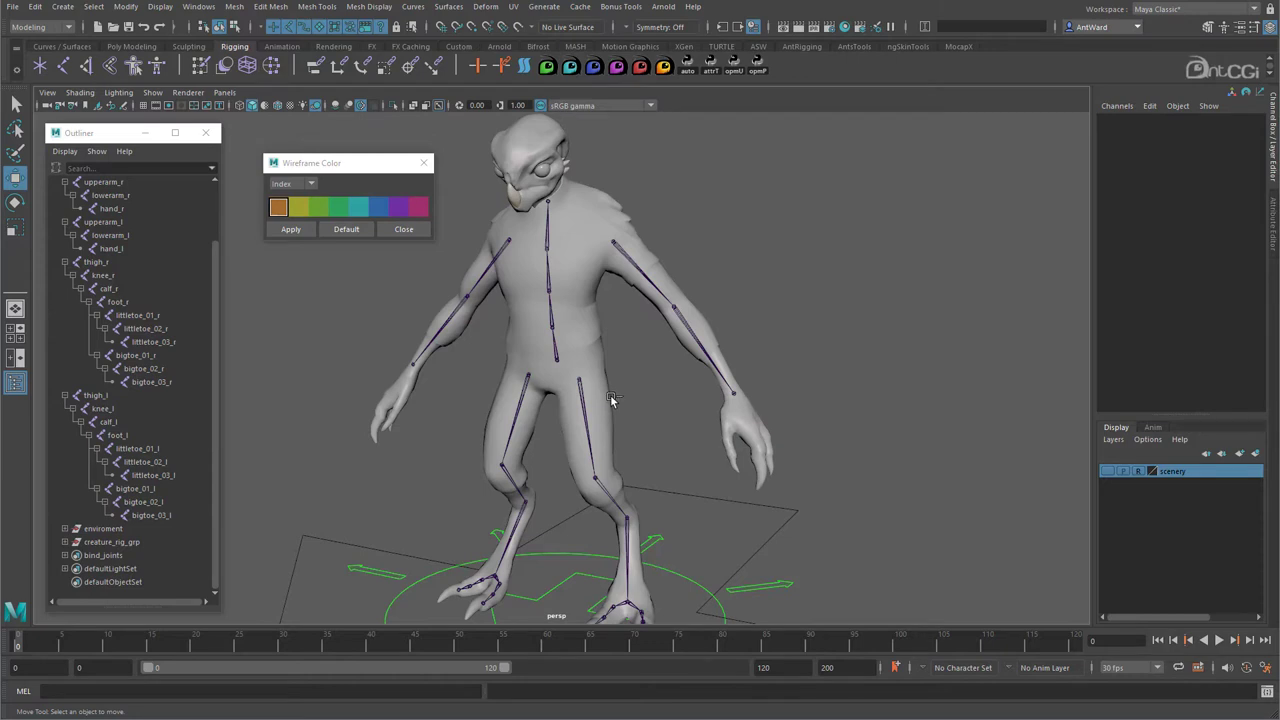
{"action": "key", "text": "ctrl+z"}
- Apply the purple index wireframe color to the selected joint chains and close the color settings
{"action": "left_click", "coordinate": [398, 207]}
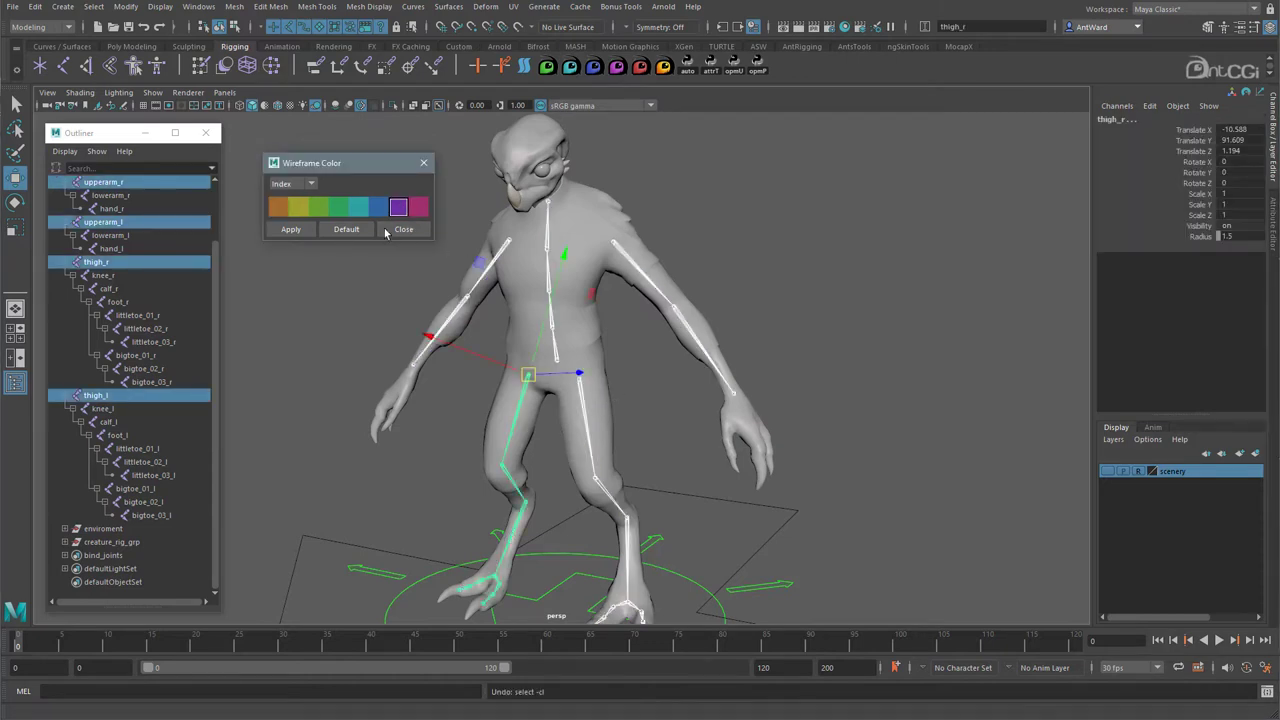
{"action": "left_click", "coordinate": [284, 229]}
{"action": "left_click", "coordinate": [846, 280]}
{"action": "mouse_move", "coordinate": [713, 311]}
{"action": "left_mouse_down", "text": "alt"}
{"action": "mouse_move", "coordinate": [728, 311]}
{"action": "mouse_move", "coordinate": [718, 314]}
{"action": "left_mouse_up", "text": "alt"}
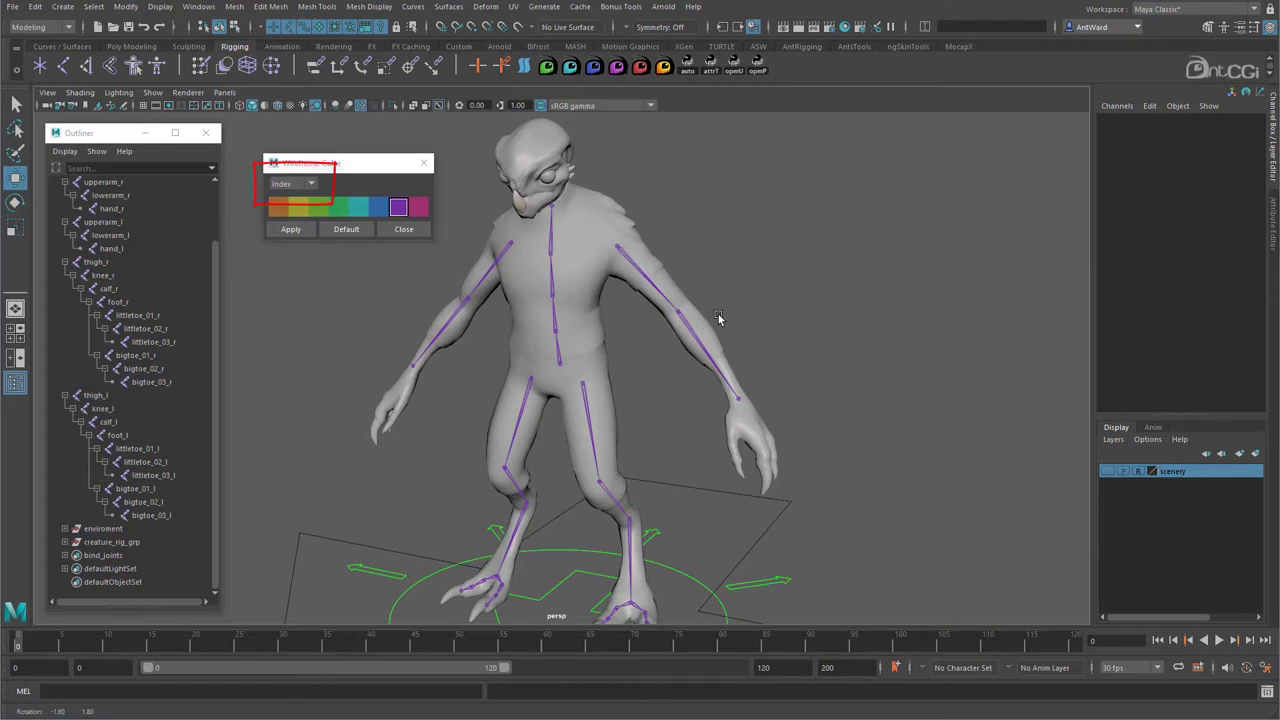
{"action": "left_click_drag", "start_coordinate": [718, 318], "coordinate": [714, 320], "text": "alt"}
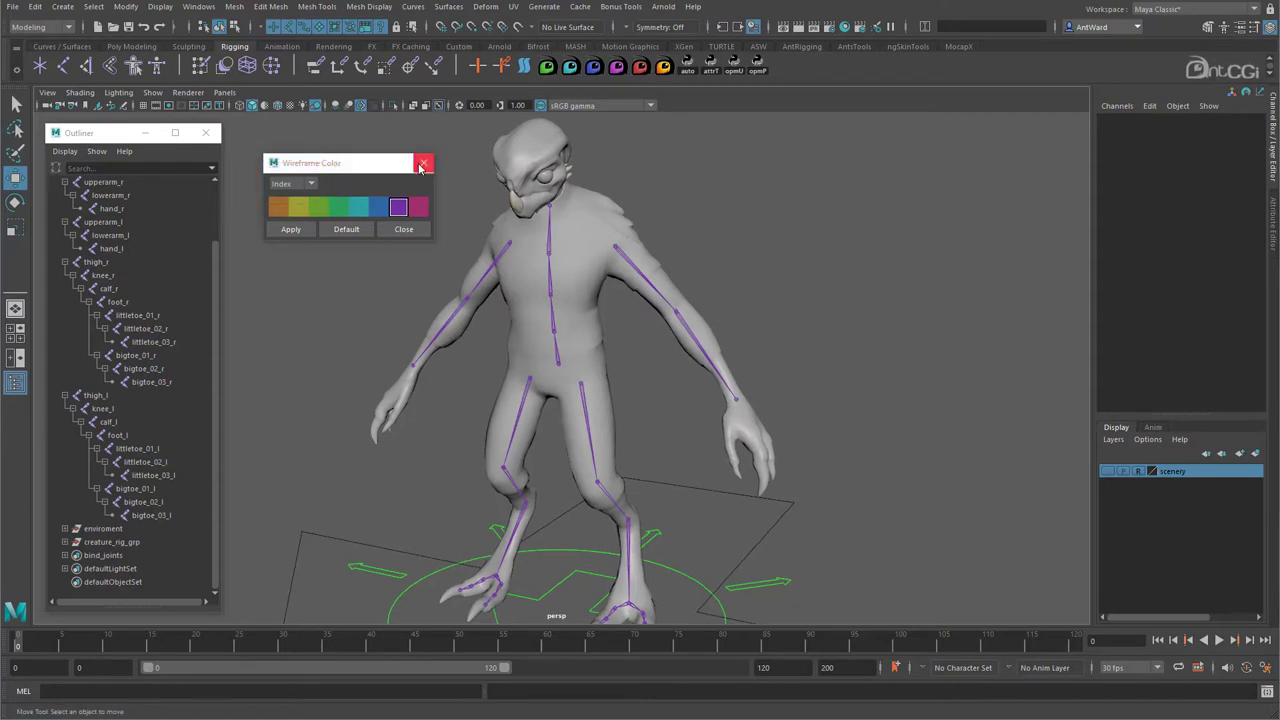
{"action": "left_click", "coordinate": [424, 162]}
- Collapse the upper arm and thigh hierarchies on both sides in the Outliner
{"action": "left_click_drag", "start_coordinate": [644, 338], "coordinate": [545, 336], "text": "alt"}
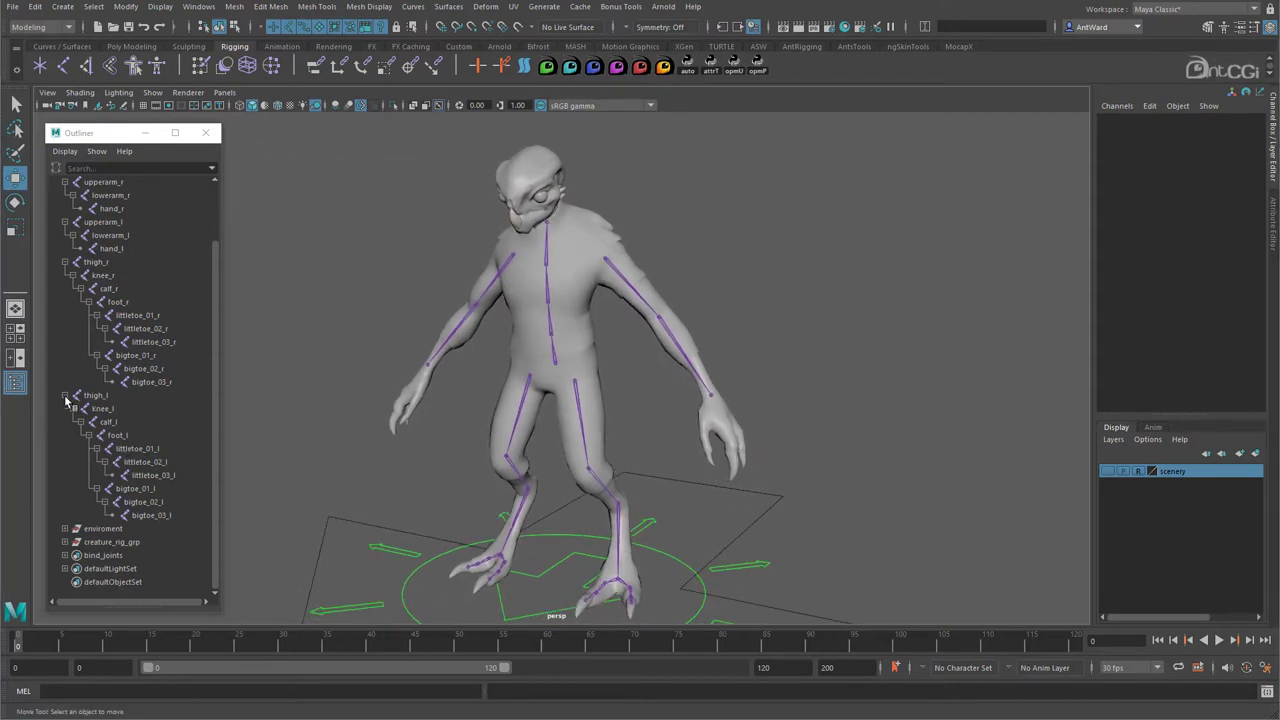
{"action": "left_click", "coordinate": [64, 395]}
{"action": "left_click", "coordinate": [64, 328]}
{"action": "left_click", "coordinate": [64, 288]}
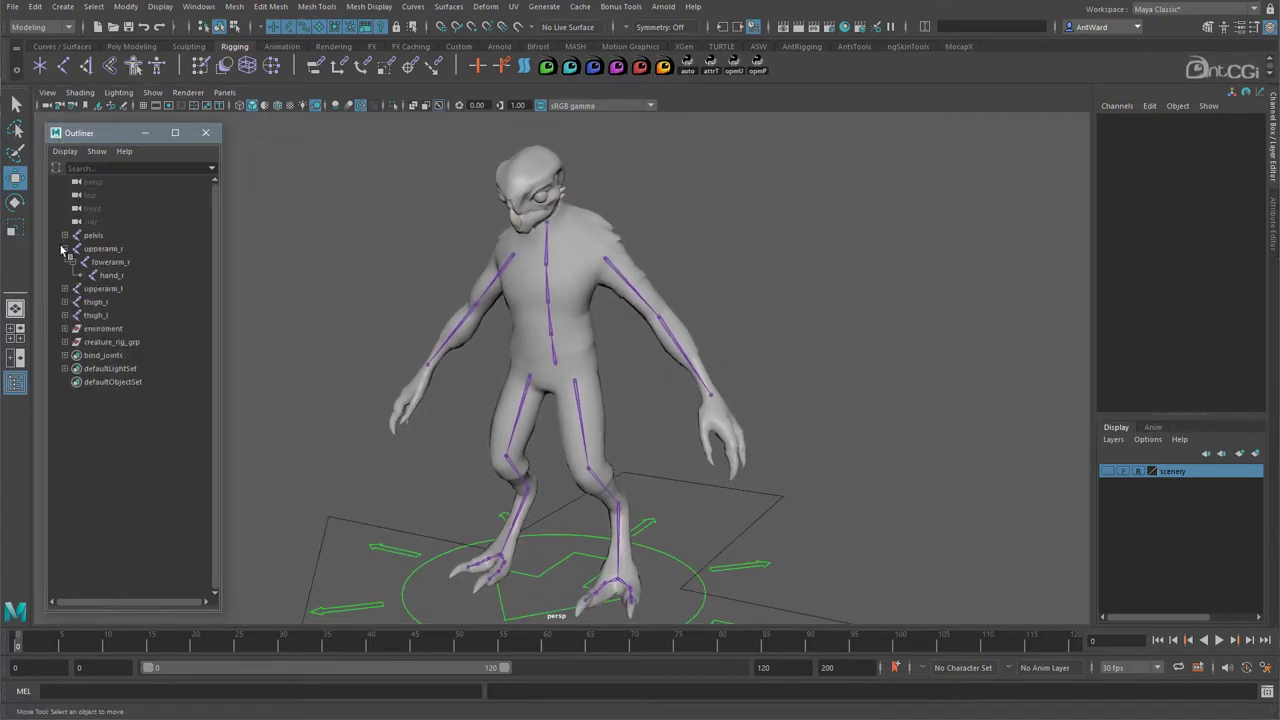
{"action": "left_click", "coordinate": [64, 248]}
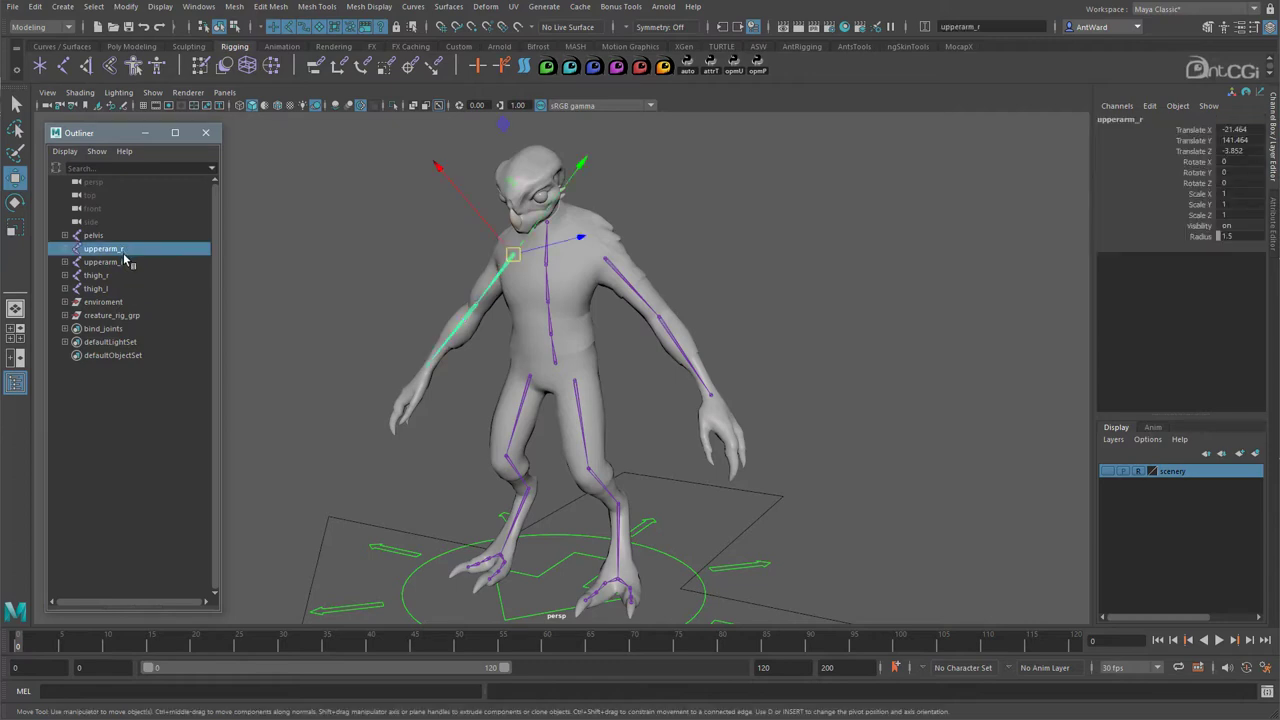
- Replace _r with _r_ik throughout the right upper arm and thigh hierarchies and check the names of their joints
{"action": "left_click", "coordinate": [121, 270], "text": "ctrl"}
{"action": "left_click", "coordinate": [125, 7]}
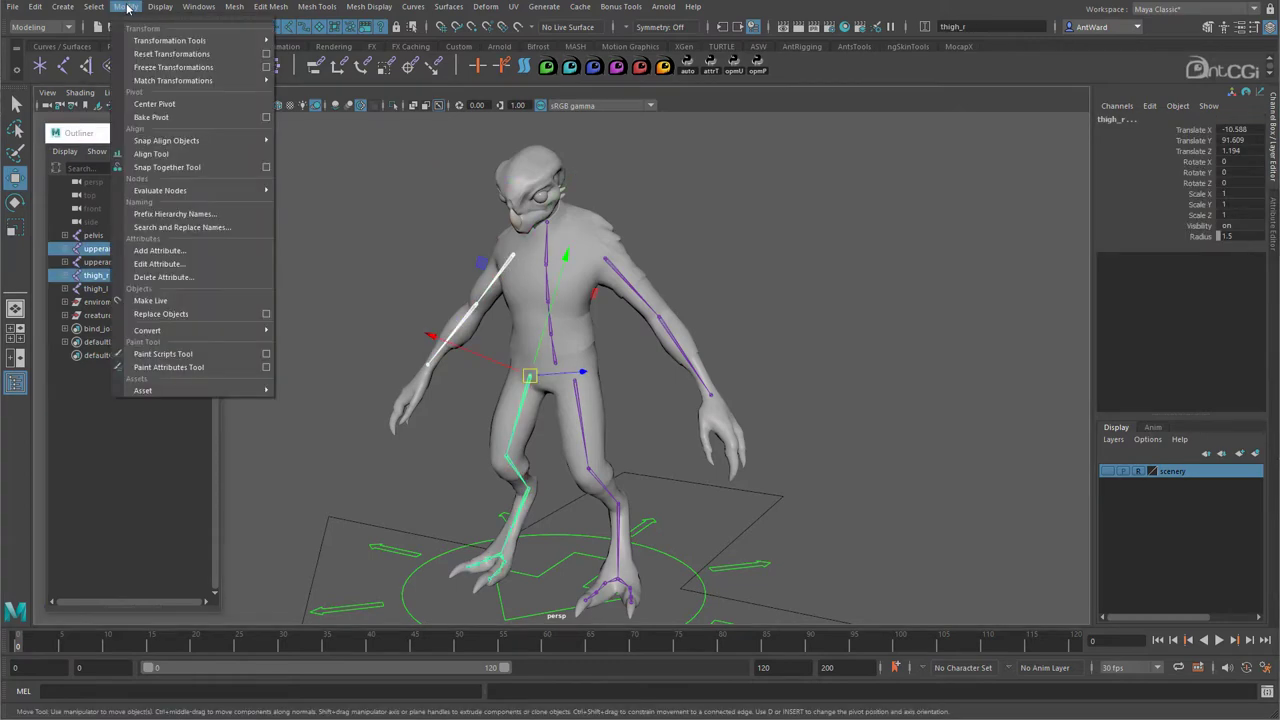
{"action": "left_click", "coordinate": [230, 231]}
{"action": "left_click_drag", "start_coordinate": [123, 88], "coordinate": [879, 147]}
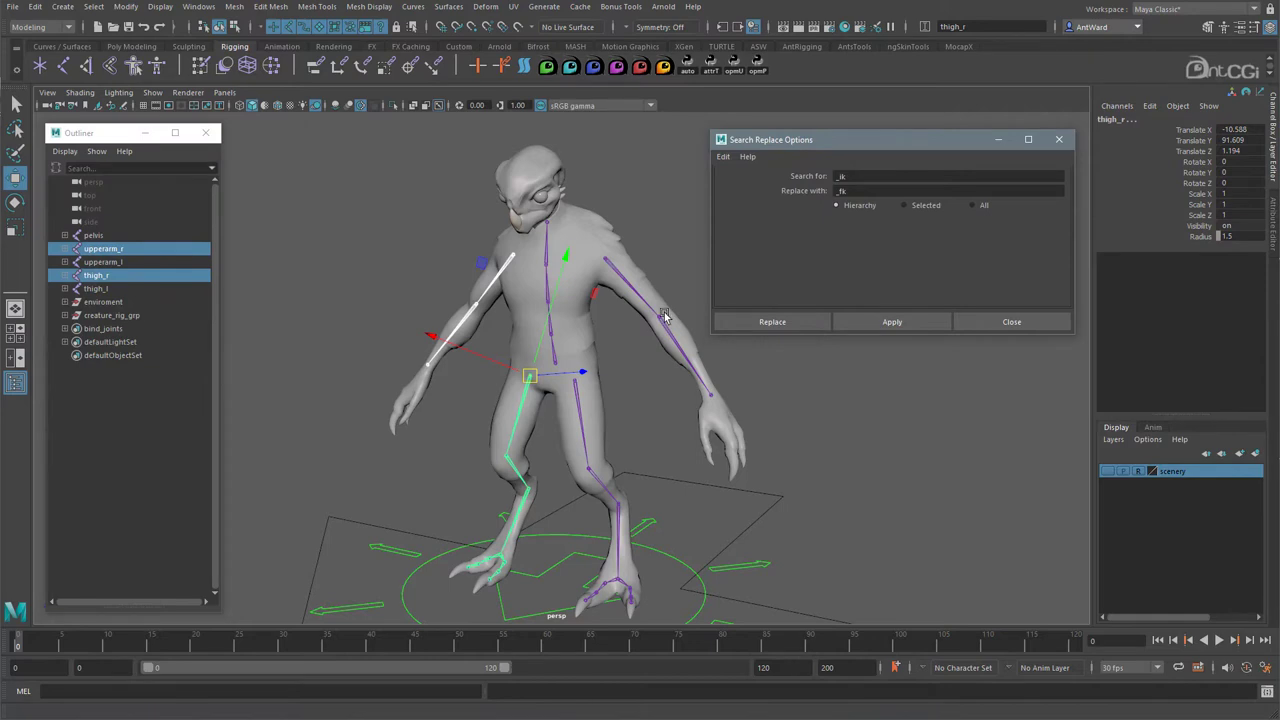
{"action": "double_click", "coordinate": [889, 176]}
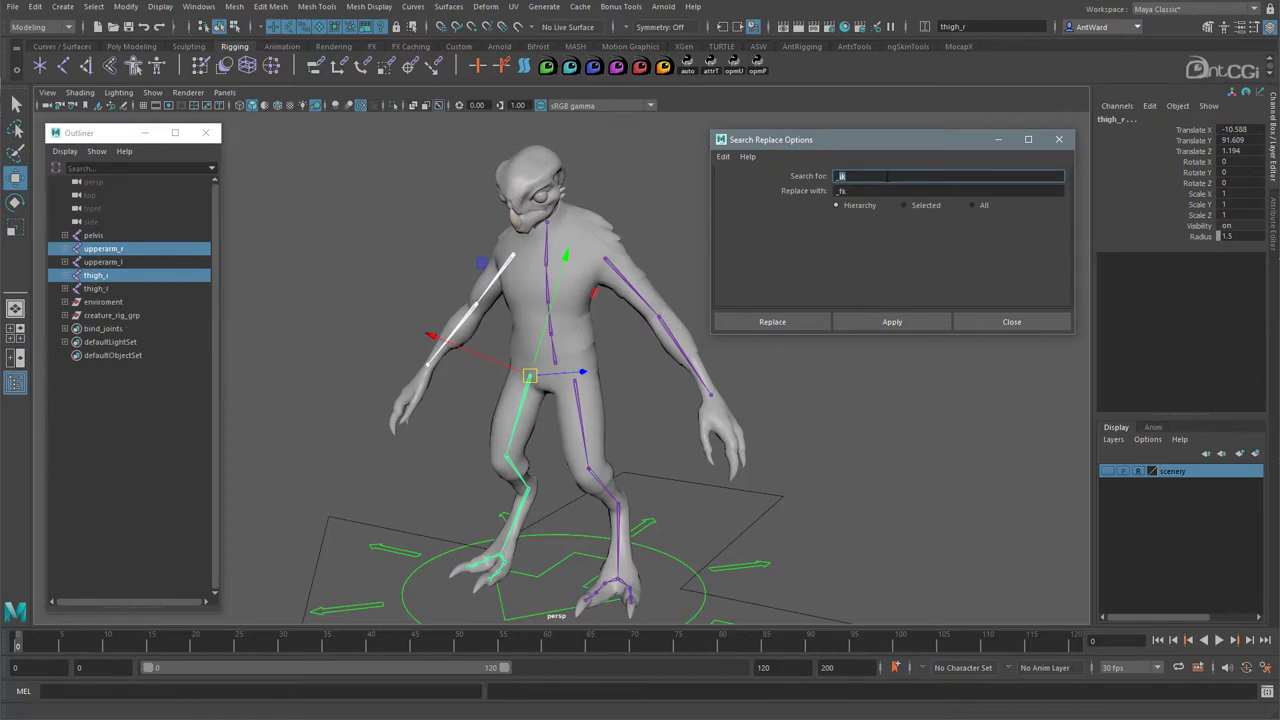
{"action": "key", "text": "Tab"}
{"action": "key", "text": "ctrl+c"}
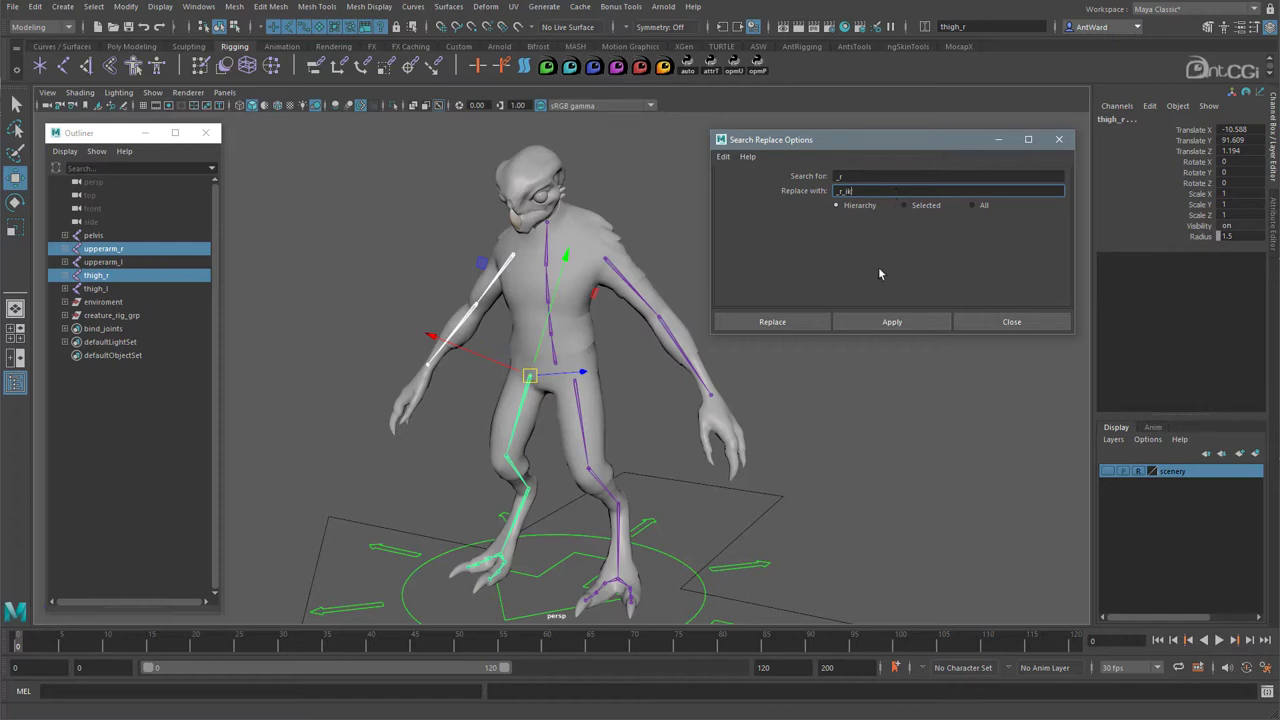
{"action": "left_click", "coordinate": [906, 324]}
{"action": "left_click", "coordinate": [65, 248]}
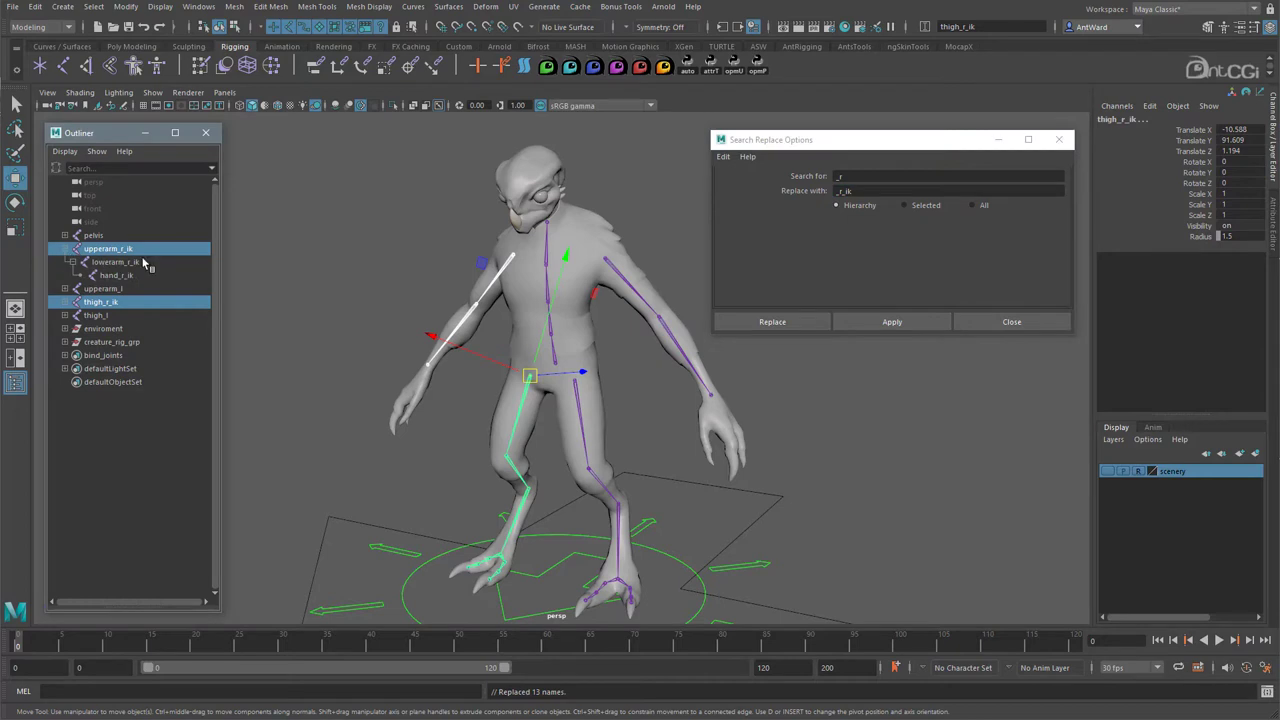
{"action": "left_click", "coordinate": [65, 301]}
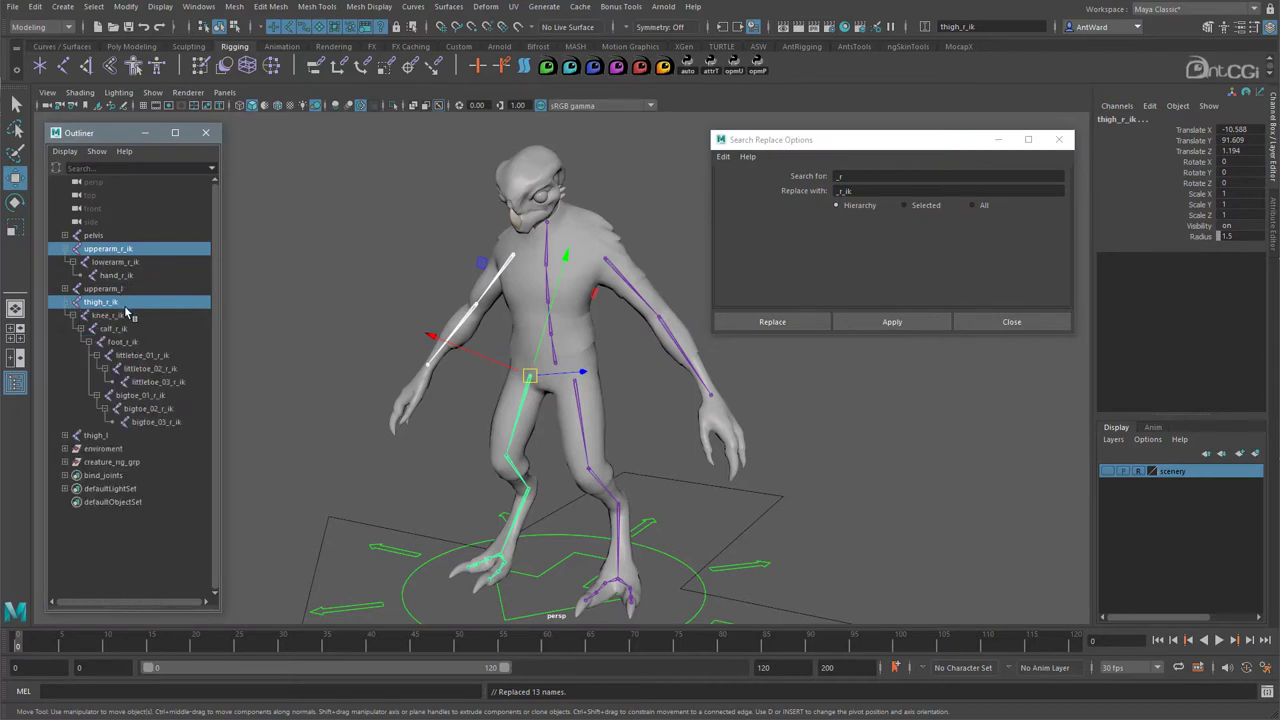
{"action": "left_click", "coordinate": [65, 301]}
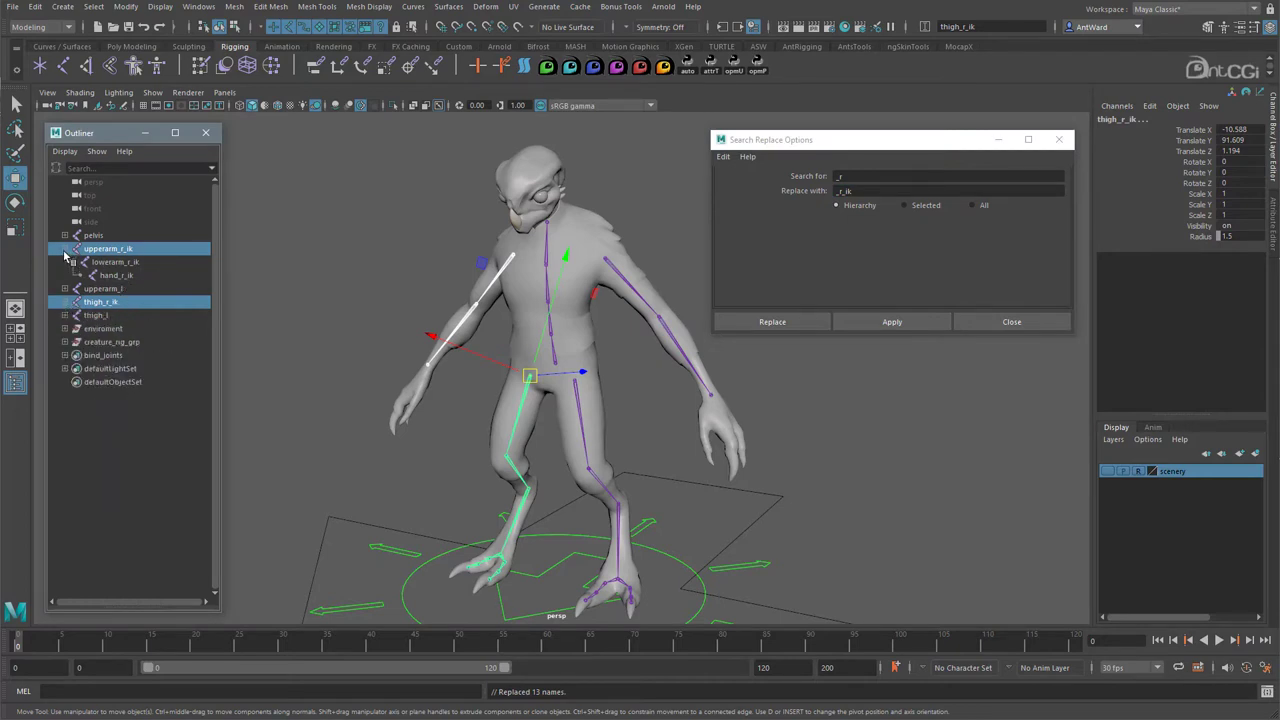
{"action": "left_click", "coordinate": [65, 249]}
- Replace _l with _l_ik throughout the left upper arm and thigh hierarchies and check the leg joints' names
{"action": "left_click", "coordinate": [123, 262]}
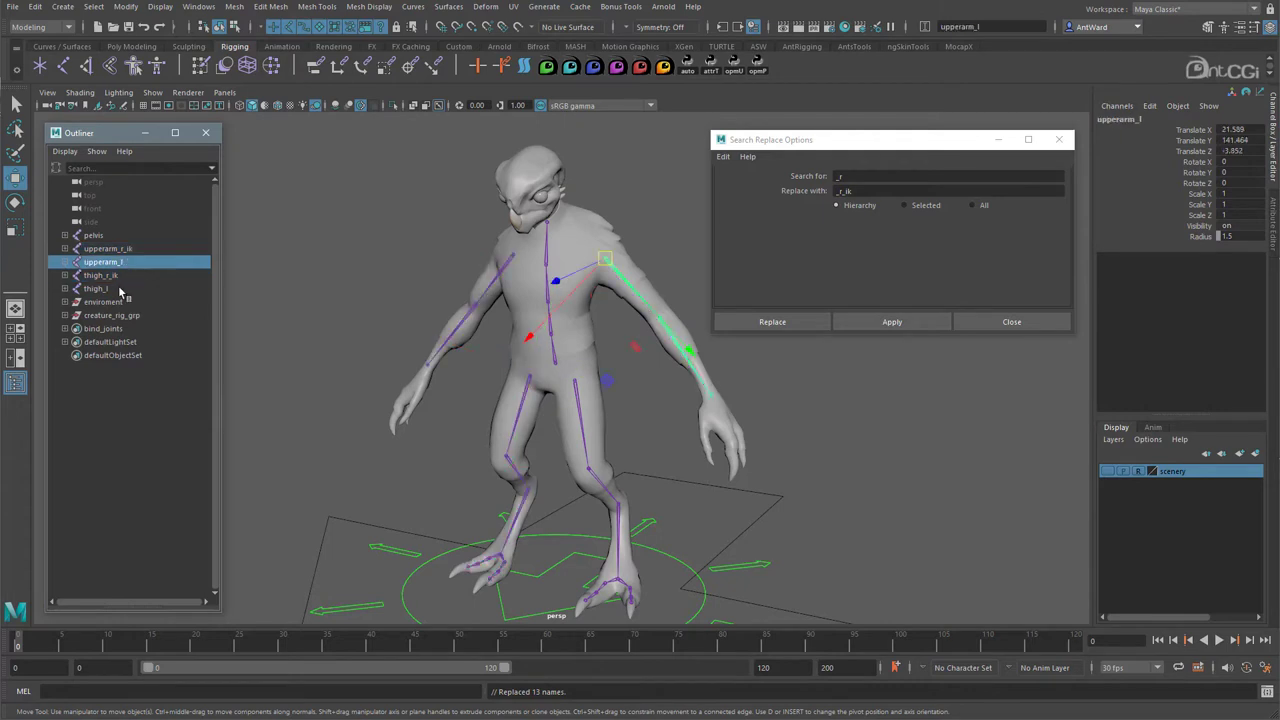
{"action": "left_click", "coordinate": [122, 289], "text": "ctrl"}
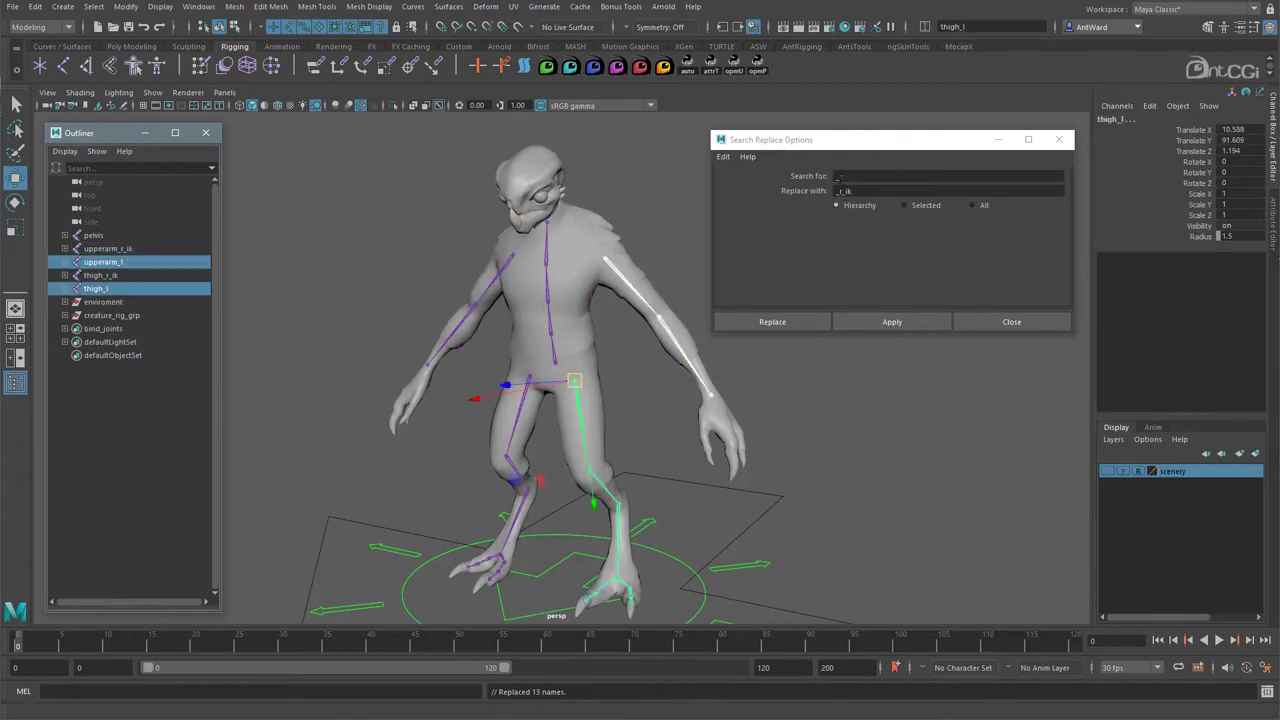
{"action": "left_click", "coordinate": [881, 177]}
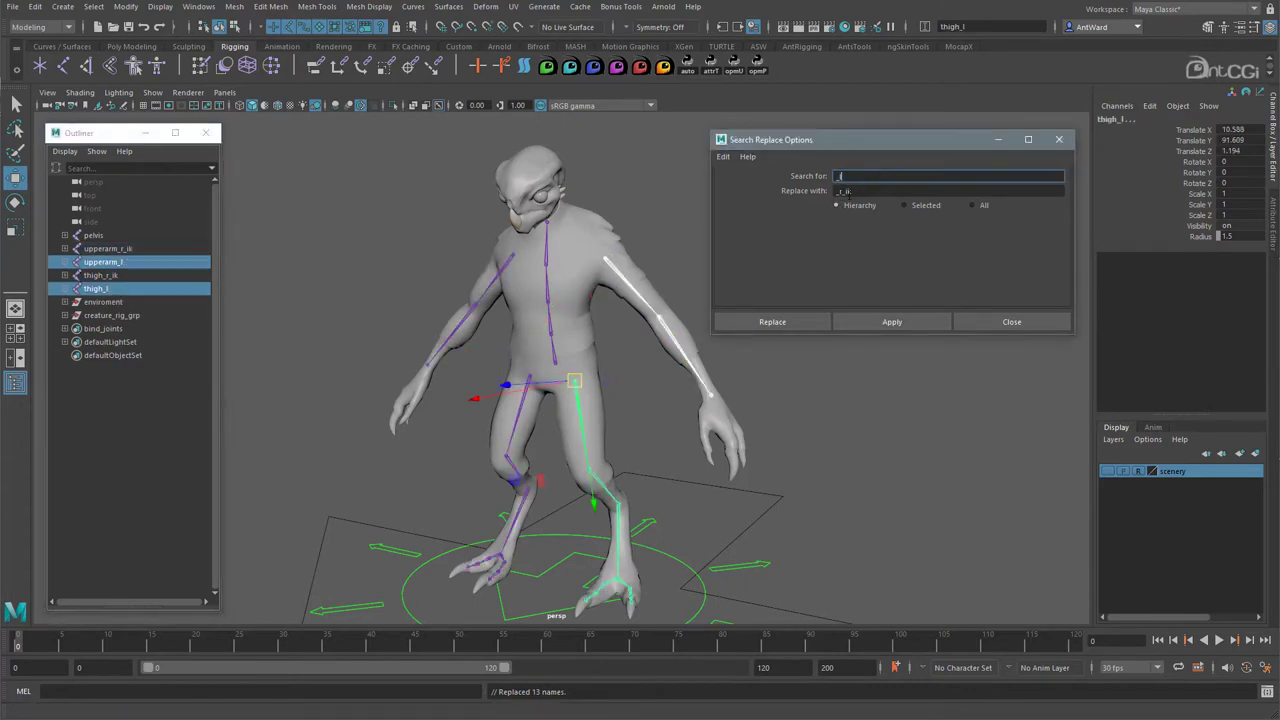
{"action": "left_click", "coordinate": [840, 191]}
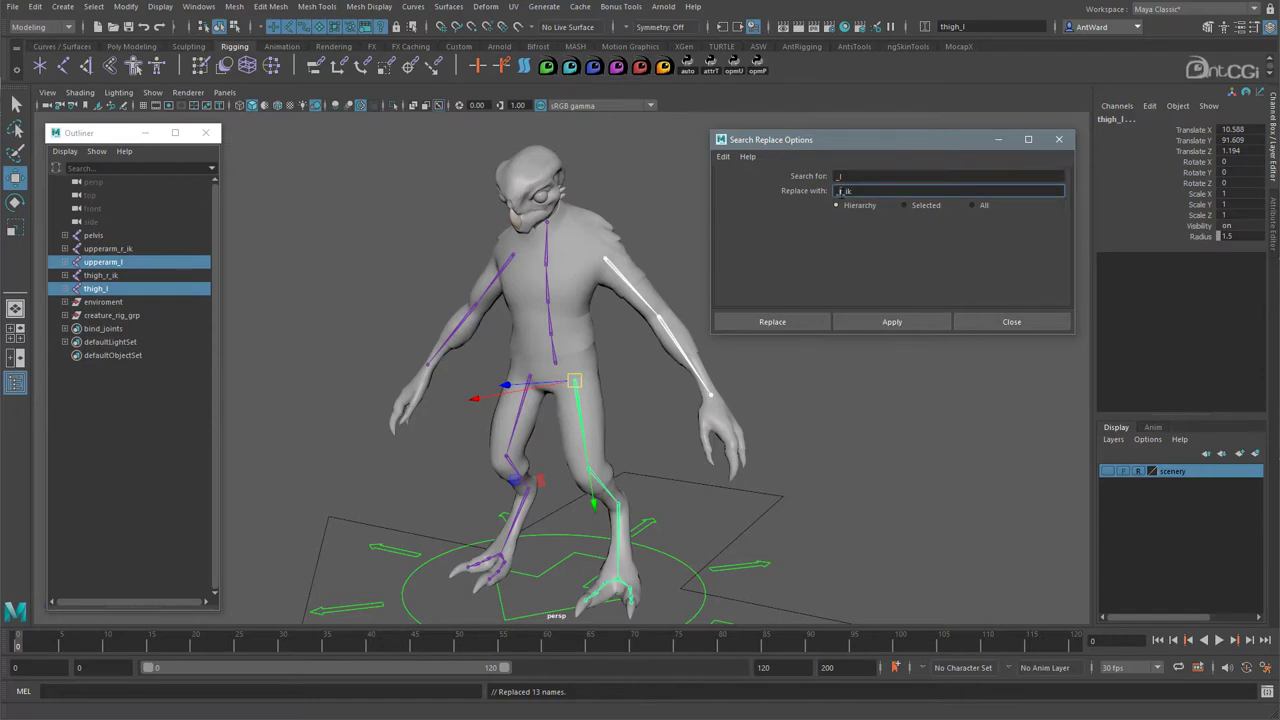
{"action": "left_click", "coordinate": [891, 321]}
{"action": "left_click", "coordinate": [65, 288], "text": "shift"}
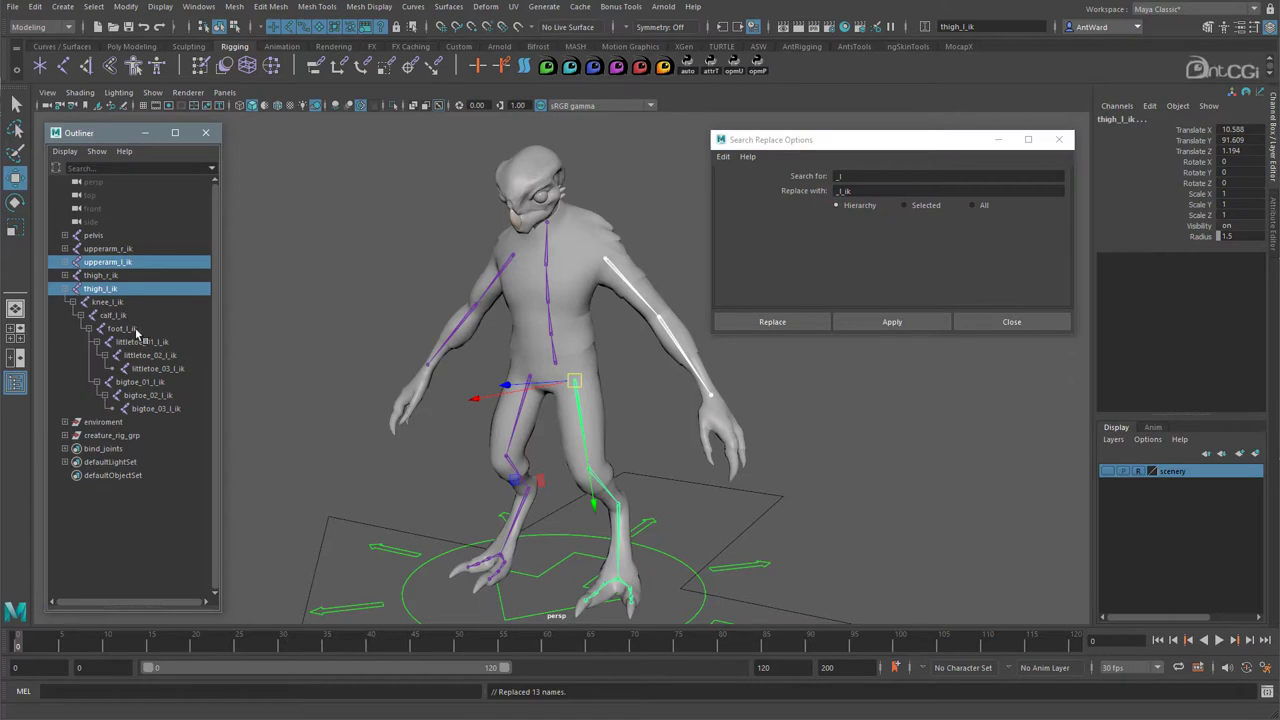
{"action": "left_click", "coordinate": [65, 288]}
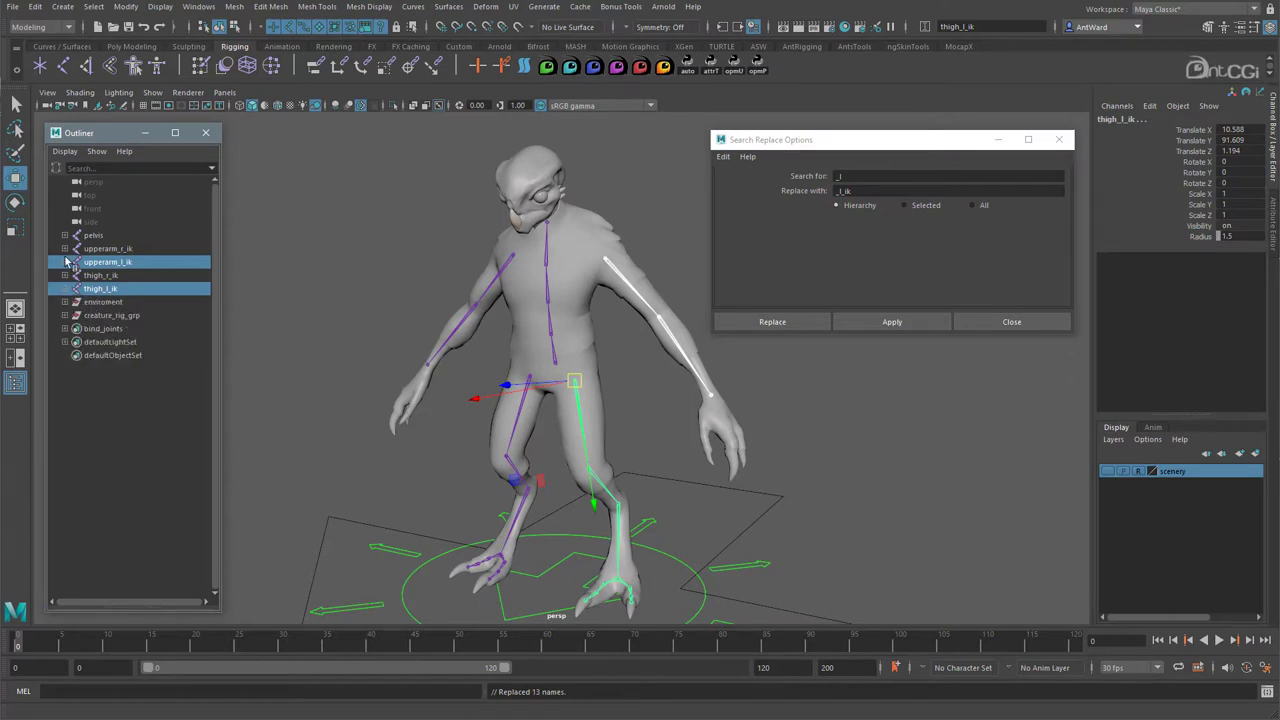
- Add the suffix _ik to the names of the pelvis, spine_01, spine_02, spine_03 and neck_01 joints and collapse their chain
{"action": "left_click", "coordinate": [65, 235], "text": "shift"}
{"action": "double_click", "coordinate": [108, 237]}
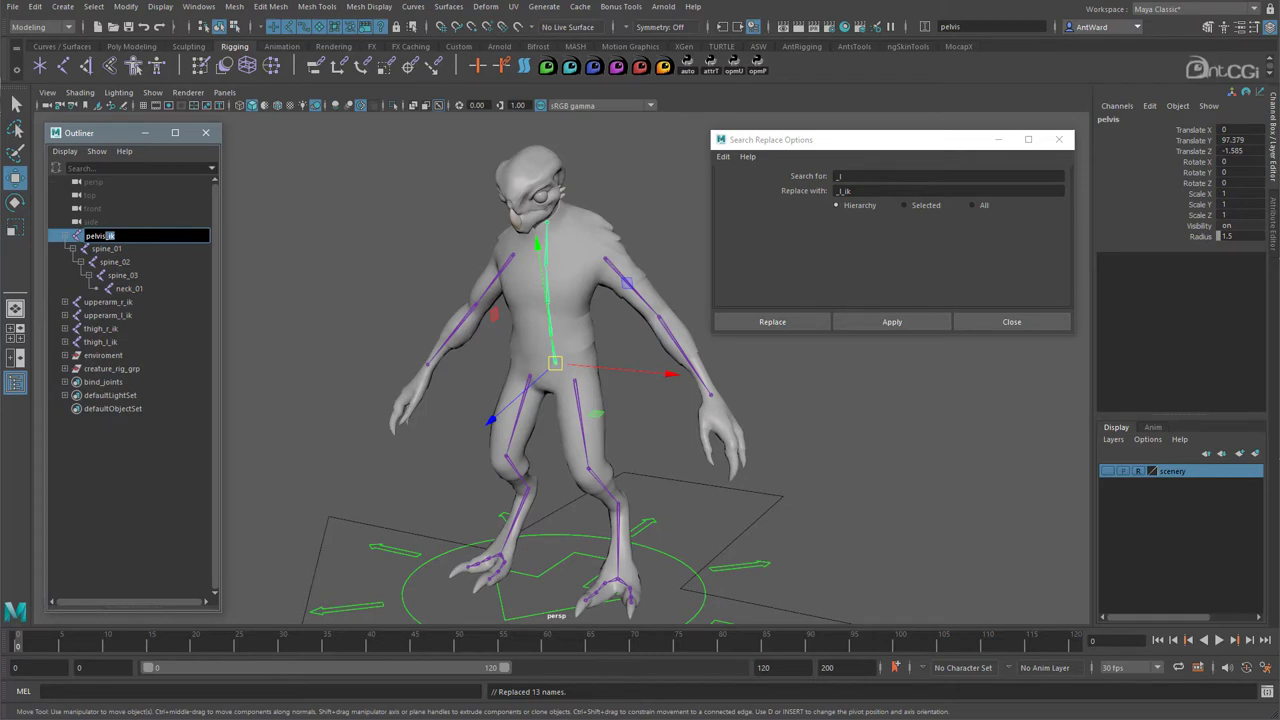
{"action": "double_click", "coordinate": [129, 249]}
{"action": "key", "text": "ctrl+v"}
{"action": "double_click", "coordinate": [137, 262]}
{"action": "key", "text": "ctrl+v"}
{"action": "double_click", "coordinate": [148, 276]}
{"action": "key", "text": "ctrl+v"}
{"action": "left_click", "coordinate": [153, 288]}
{"action": "double_click", "coordinate": [154, 289]}
{"action": "type", "text": "_ik"}
{"action": "left_click", "coordinate": [95, 237]}
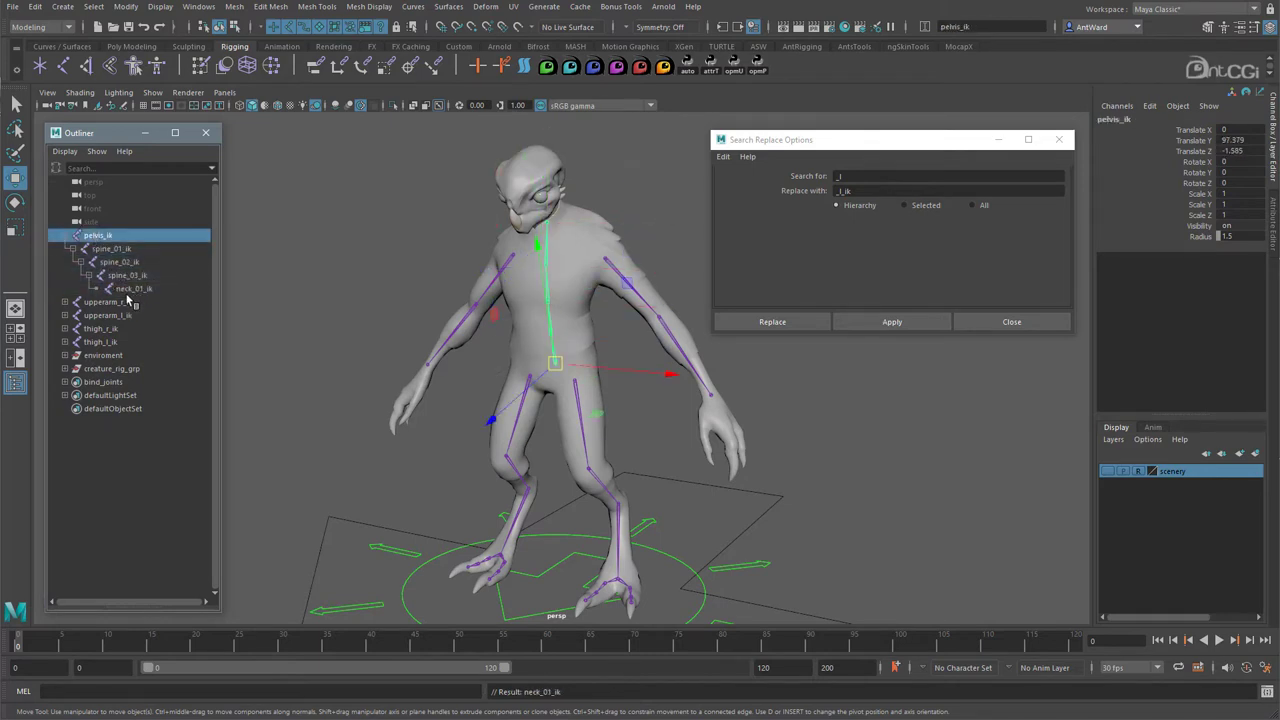
{"action": "left_click", "coordinate": [65, 235]}
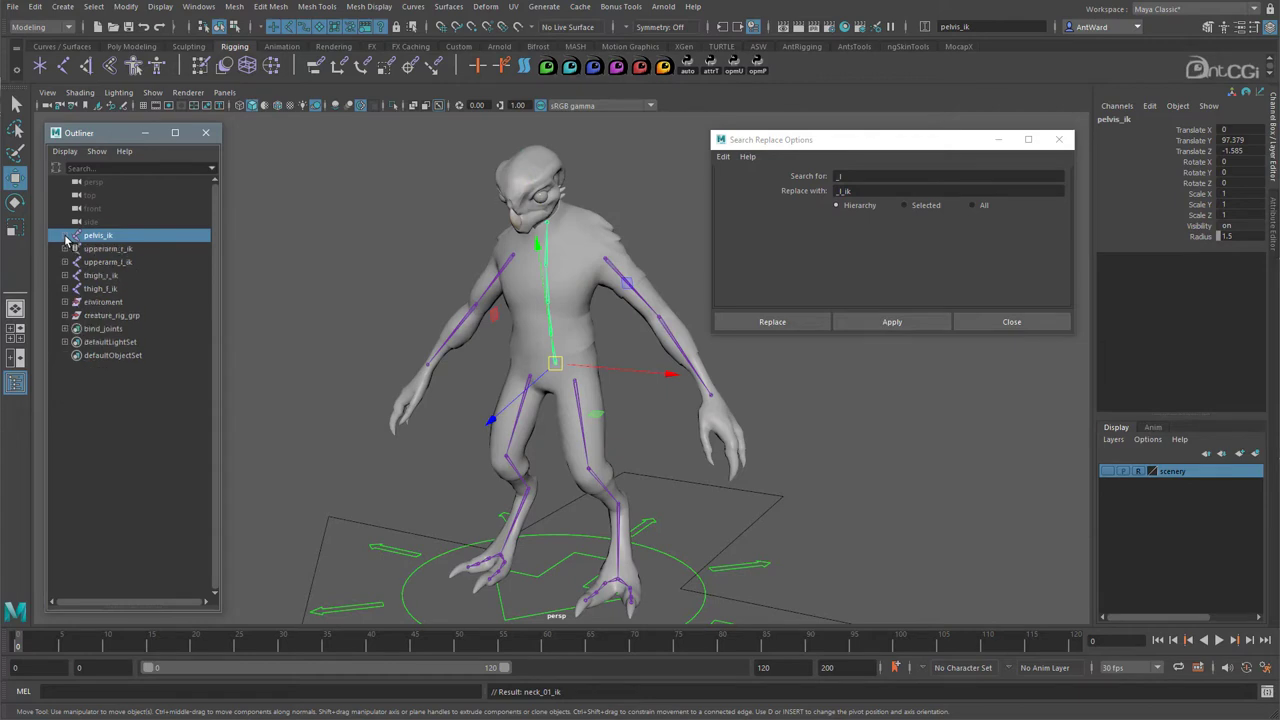
- Duplicate the five IK joint chains and replace _ik1 with _fk in the names of the copies
{"action": "left_click", "coordinate": [100, 288], "text": "shift"}
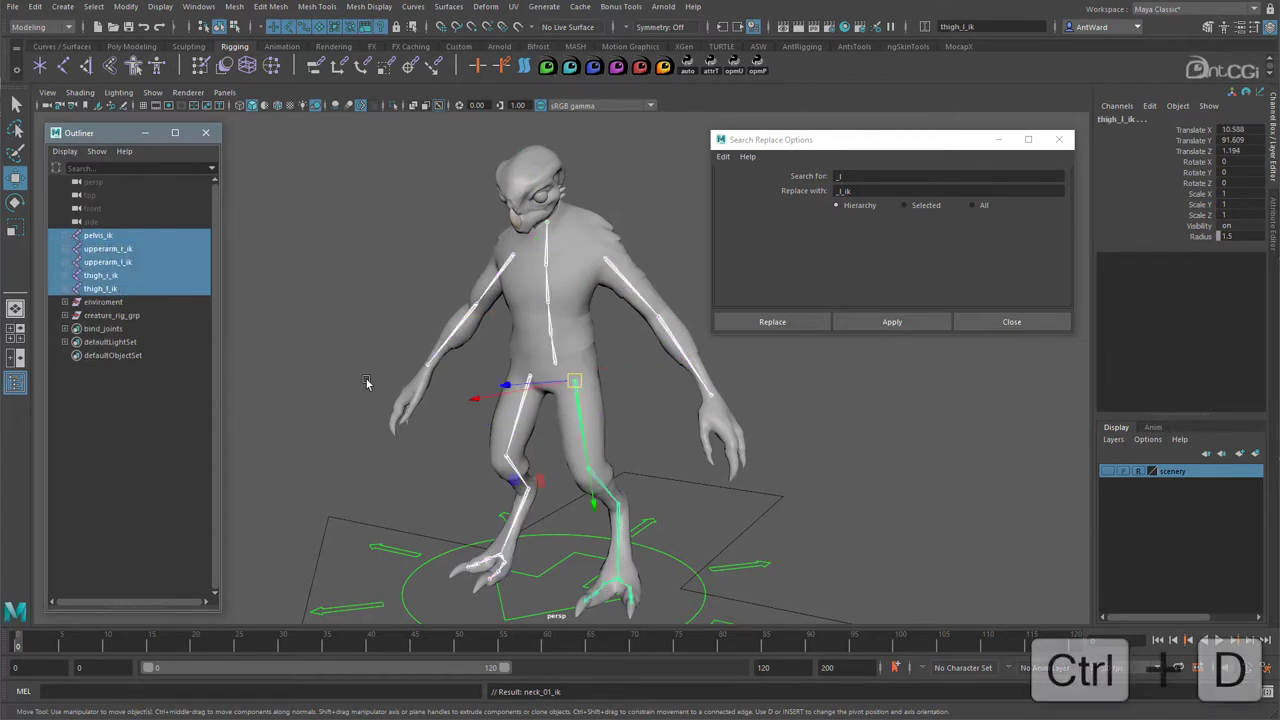
{"action": "key", "text": "ctrl+d"}
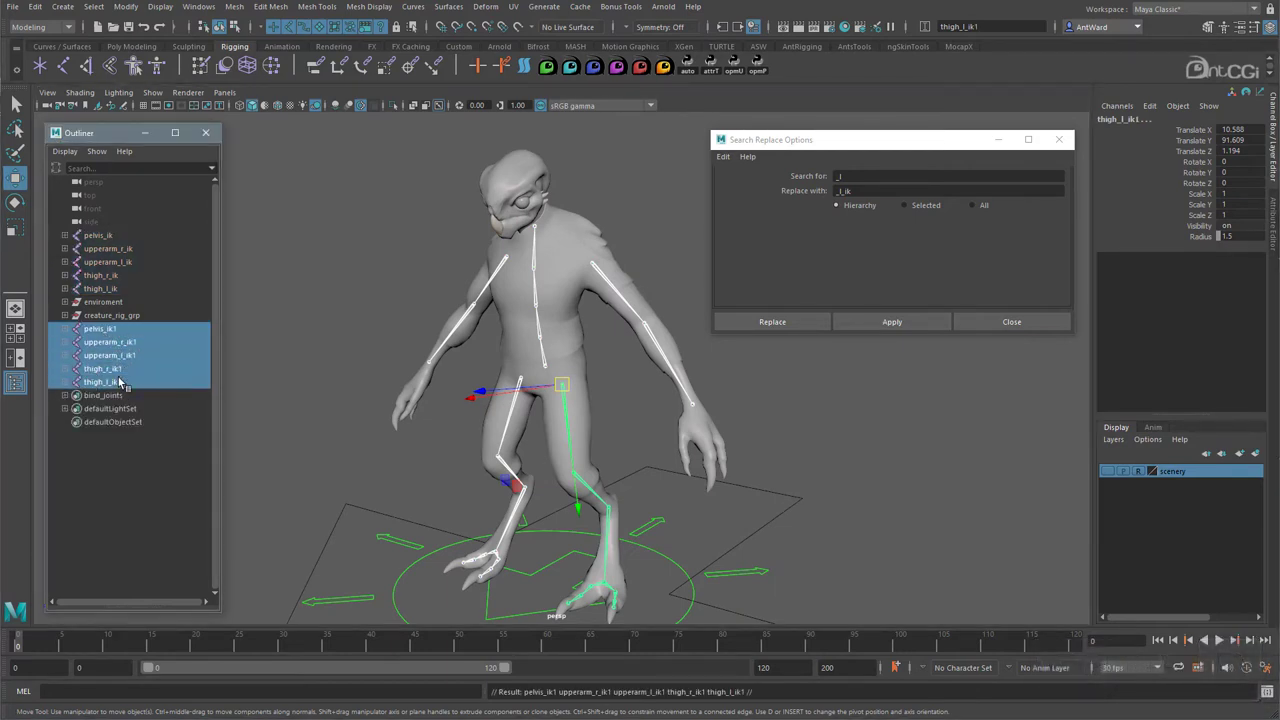
{"action": "left_click", "coordinate": [840, 176]}
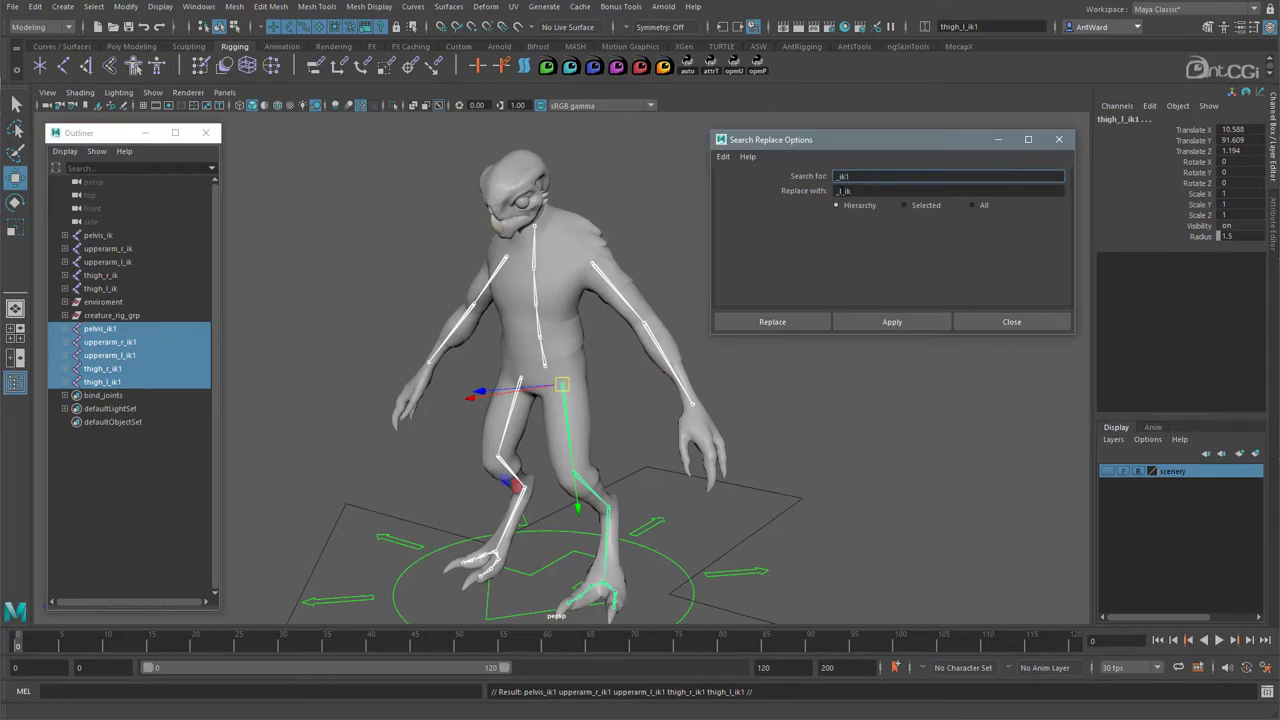
{"action": "double_click", "coordinate": [845, 190]}
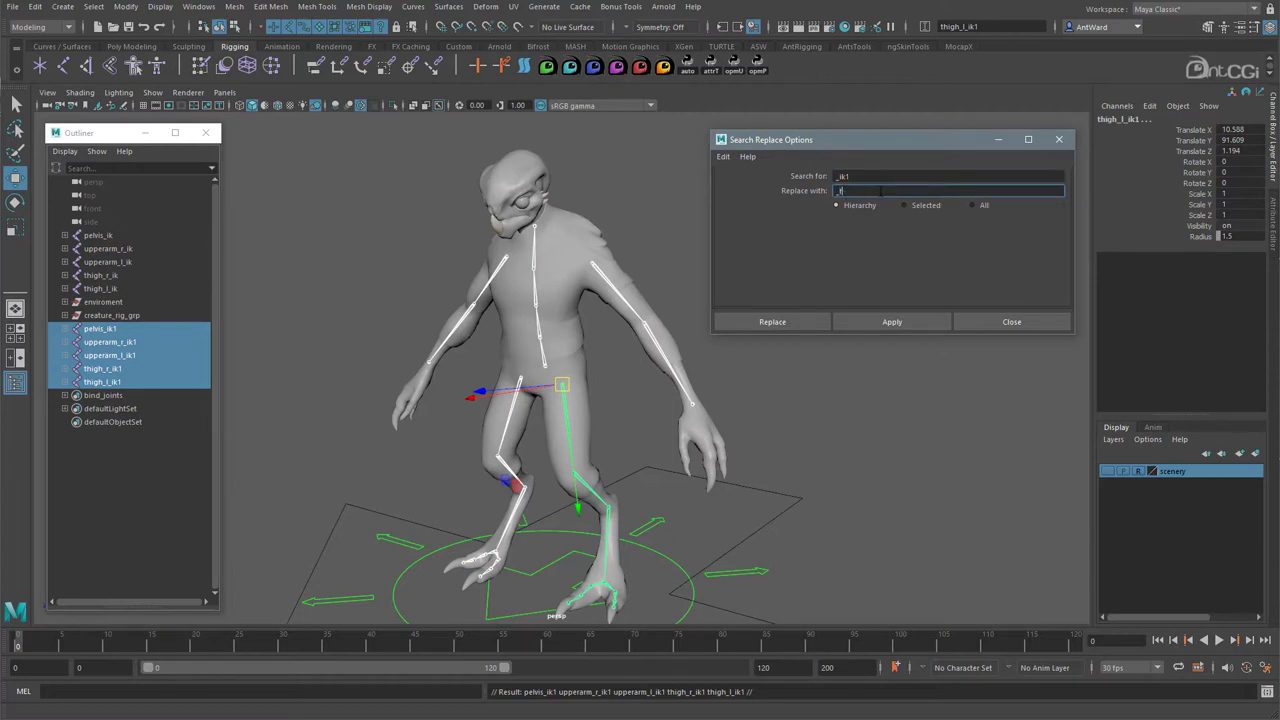
{"action": "left_click", "coordinate": [909, 322]}
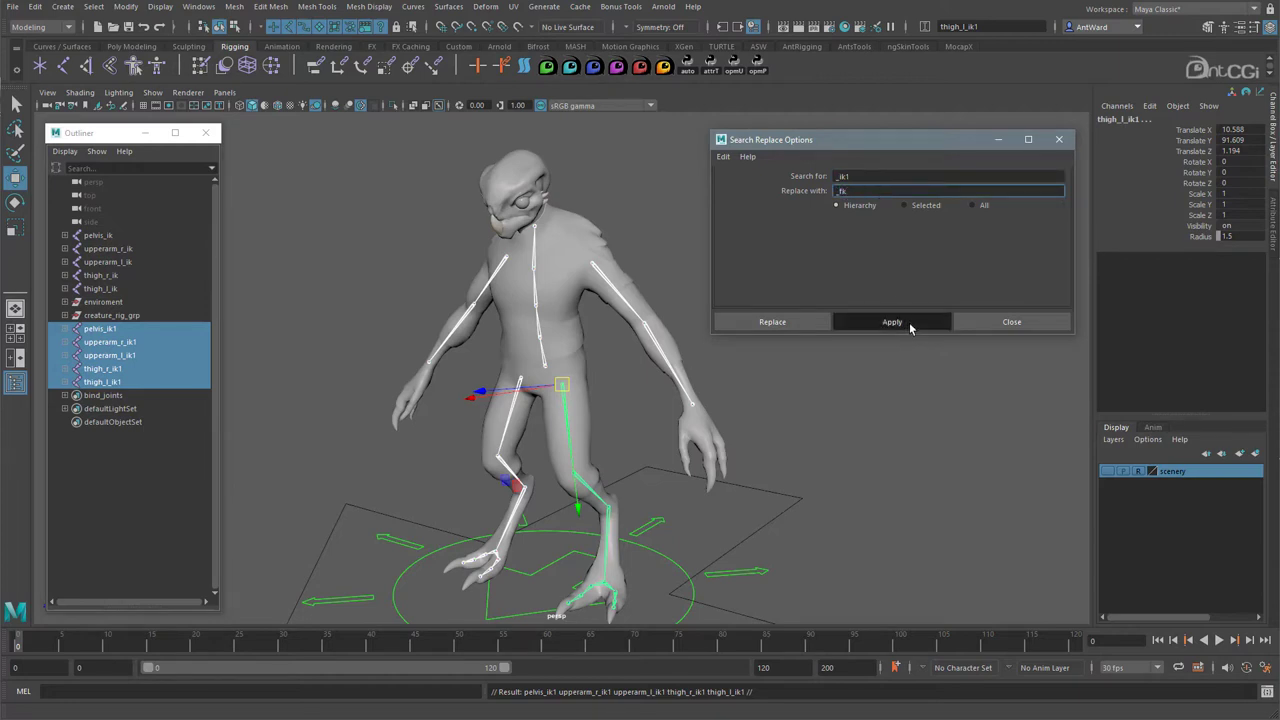
- Replace _ik with _fk throughout the duplicated hierarchies, check their joint names and collapse the chains
{"action": "left_click", "coordinate": [66, 342]}
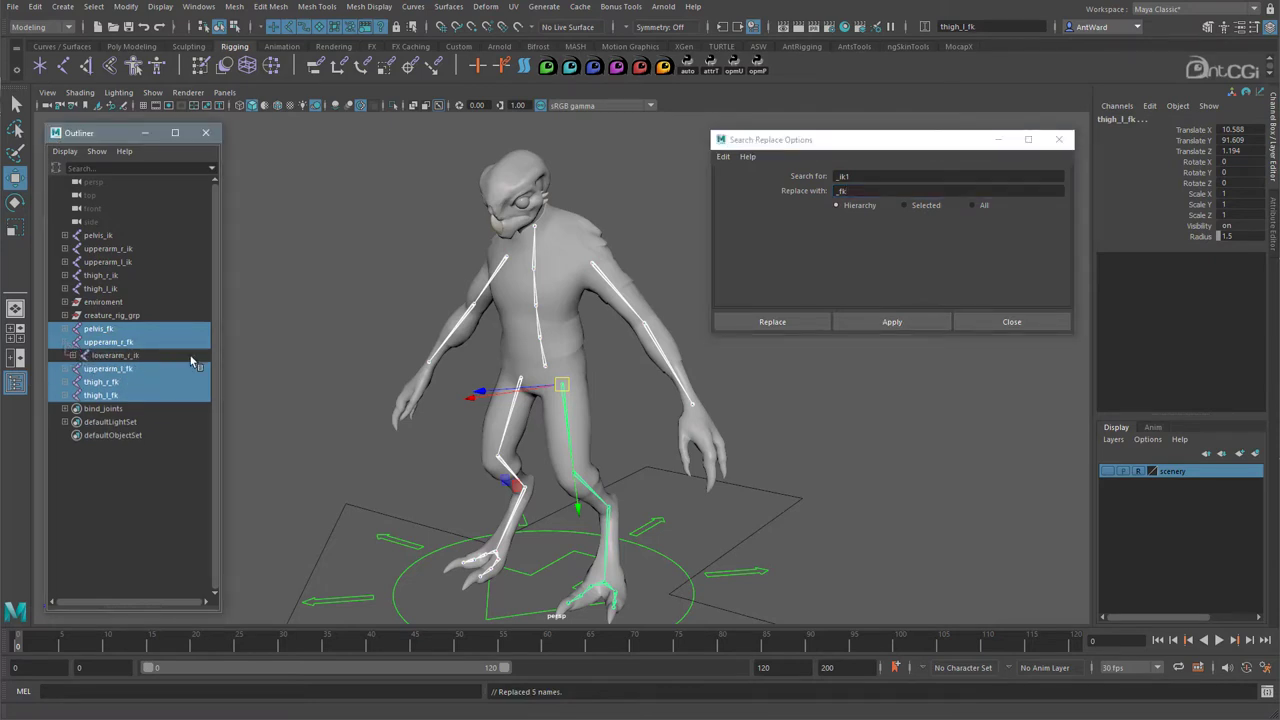
{"action": "left_click", "coordinate": [852, 176]}
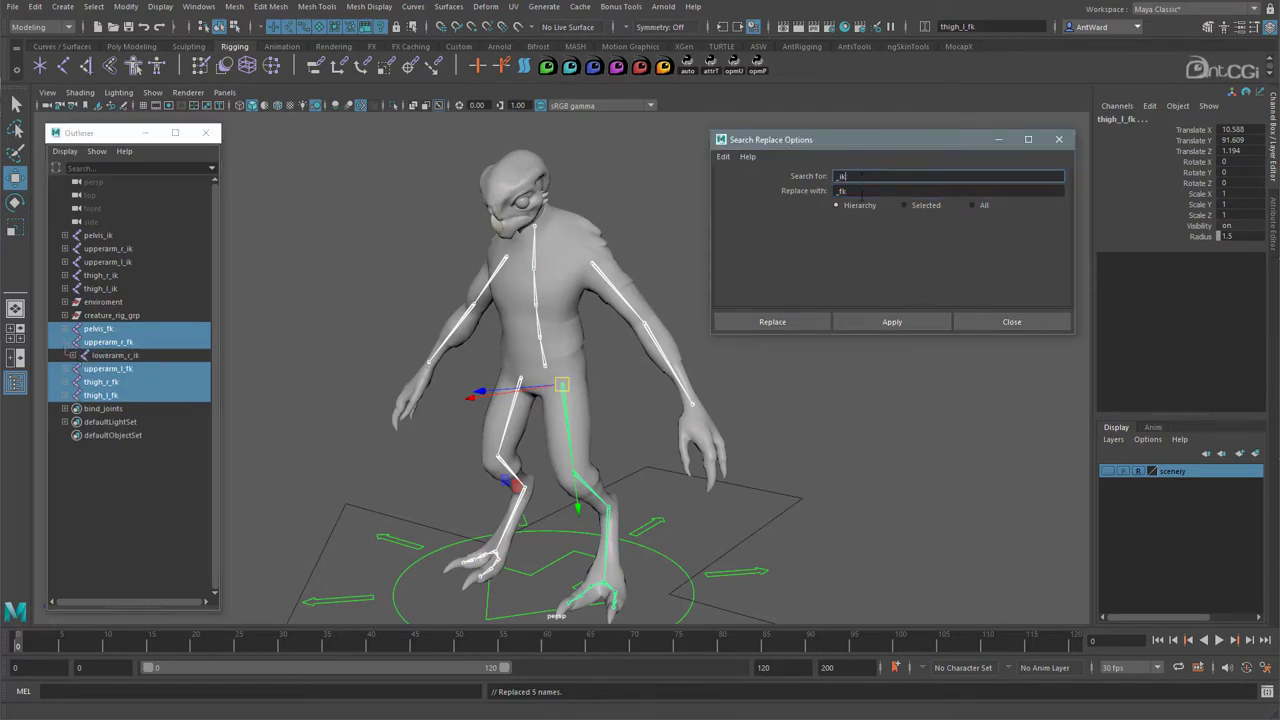
{"action": "left_click", "coordinate": [874, 320]}
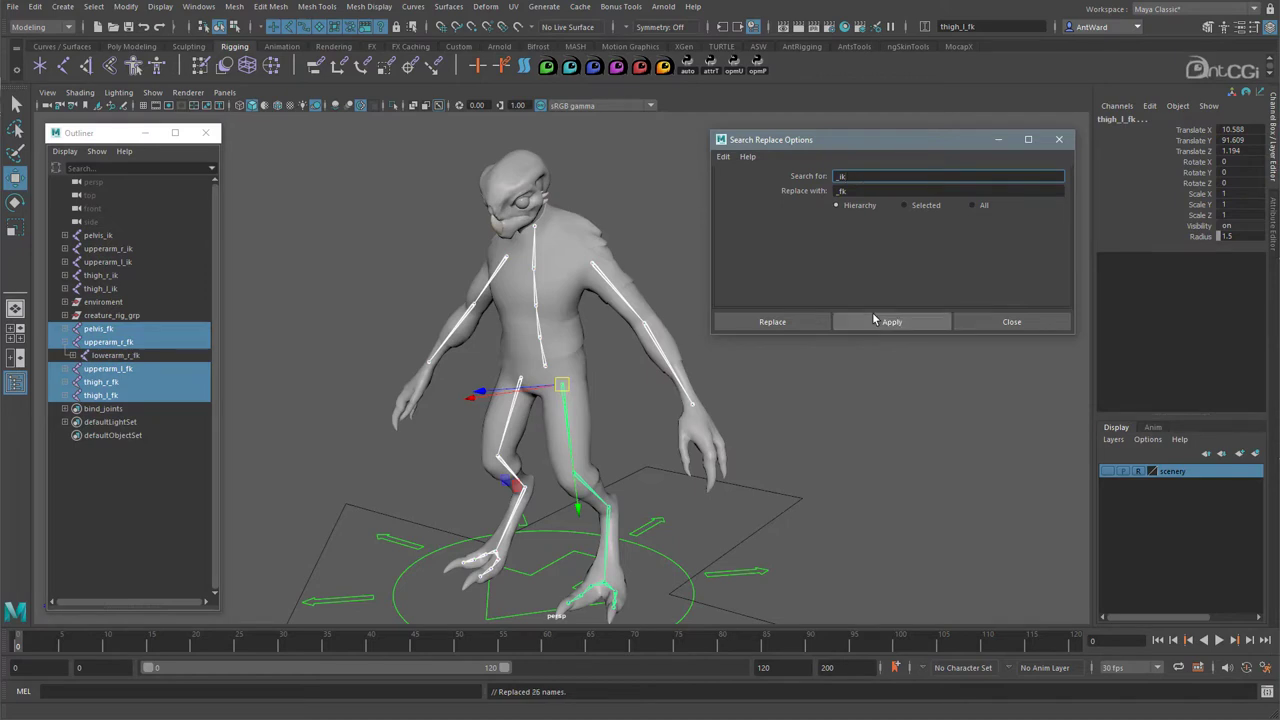
{"action": "left_click", "coordinate": [66, 395], "text": "shift"}
{"action": "left_click", "coordinate": [66, 329], "text": "shift"}
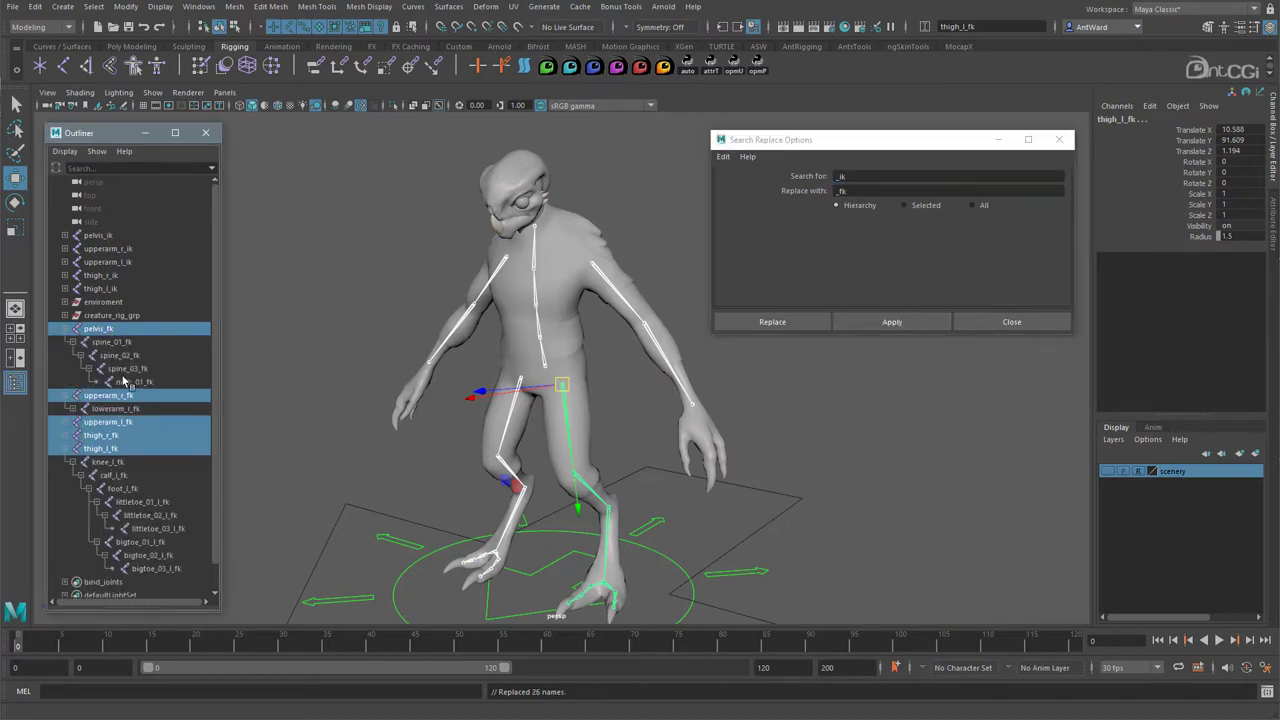
{"action": "left_click", "coordinate": [65, 329]}
{"action": "left_click", "coordinate": [65, 342]}
{"action": "left_click", "coordinate": [72, 381]}
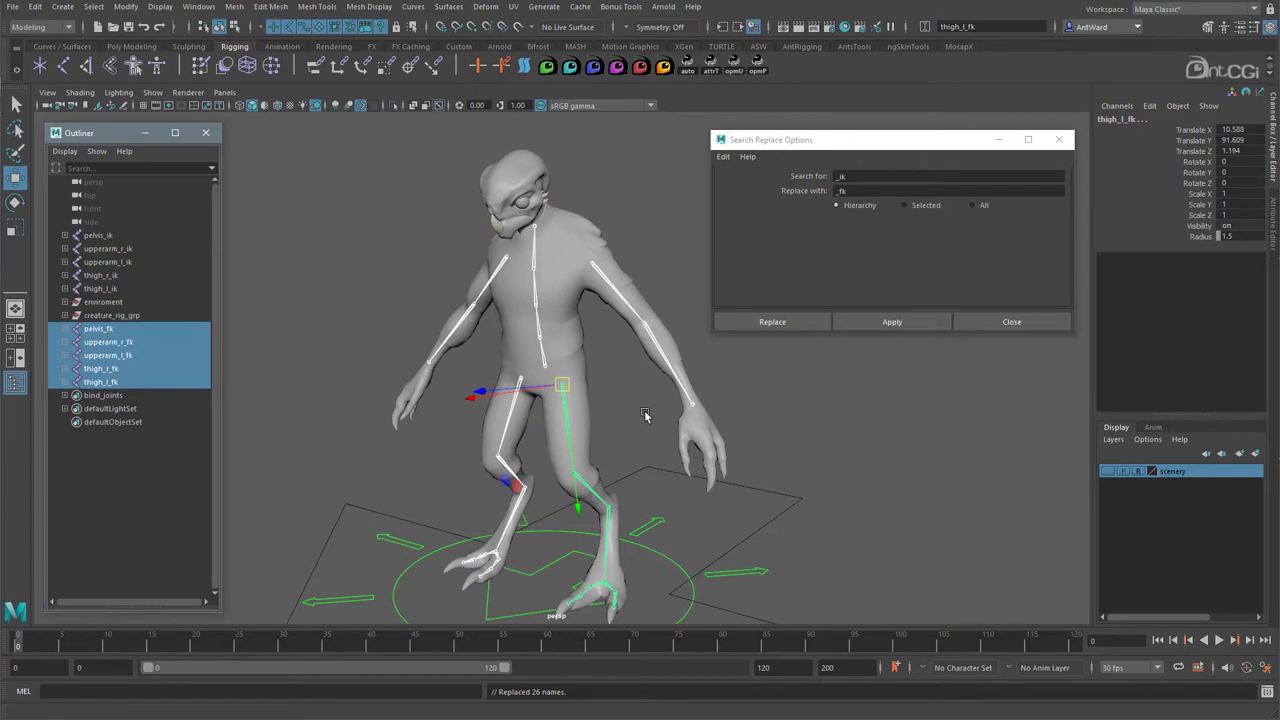
- Group the five FK chains together and the five IK chains in a second group
{"action": "key", "text": "ctrl+g"}
{"action": "key", "text": "ctrl+g"}
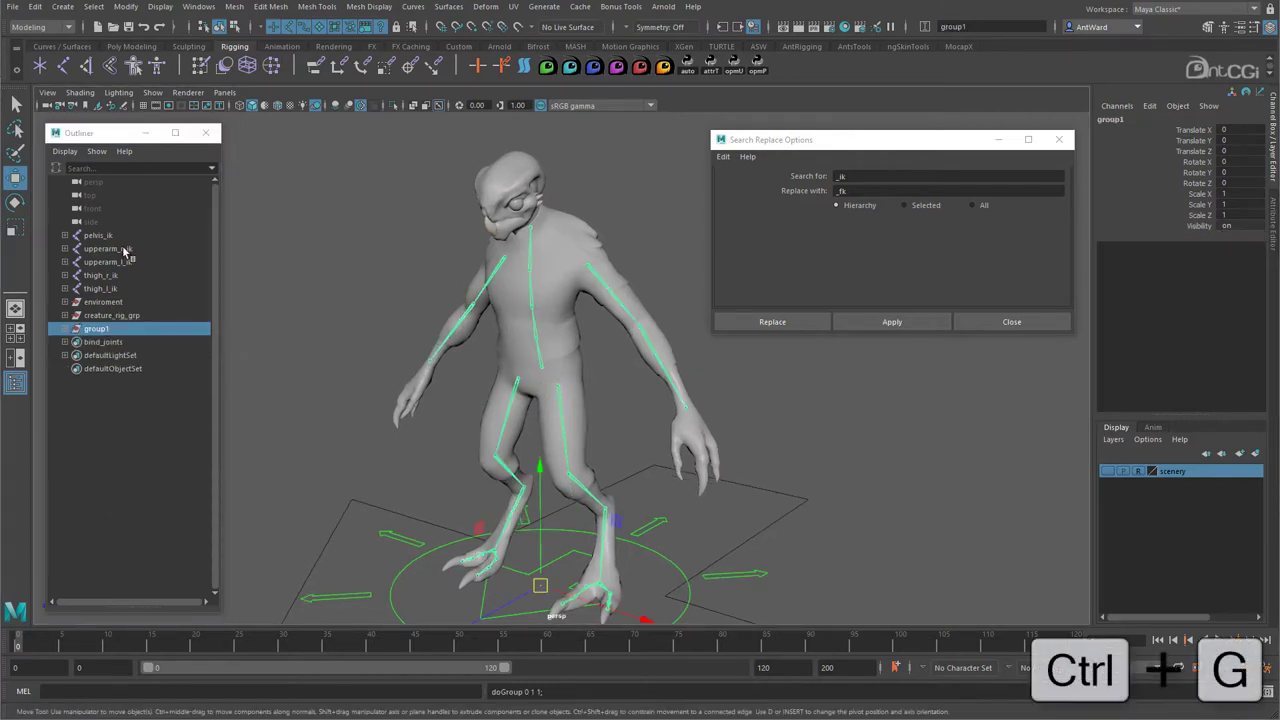
{"action": "left_click_drag", "start_coordinate": [98, 235], "coordinate": [115, 287]}
{"action": "key", "text": "ctrl+g"}
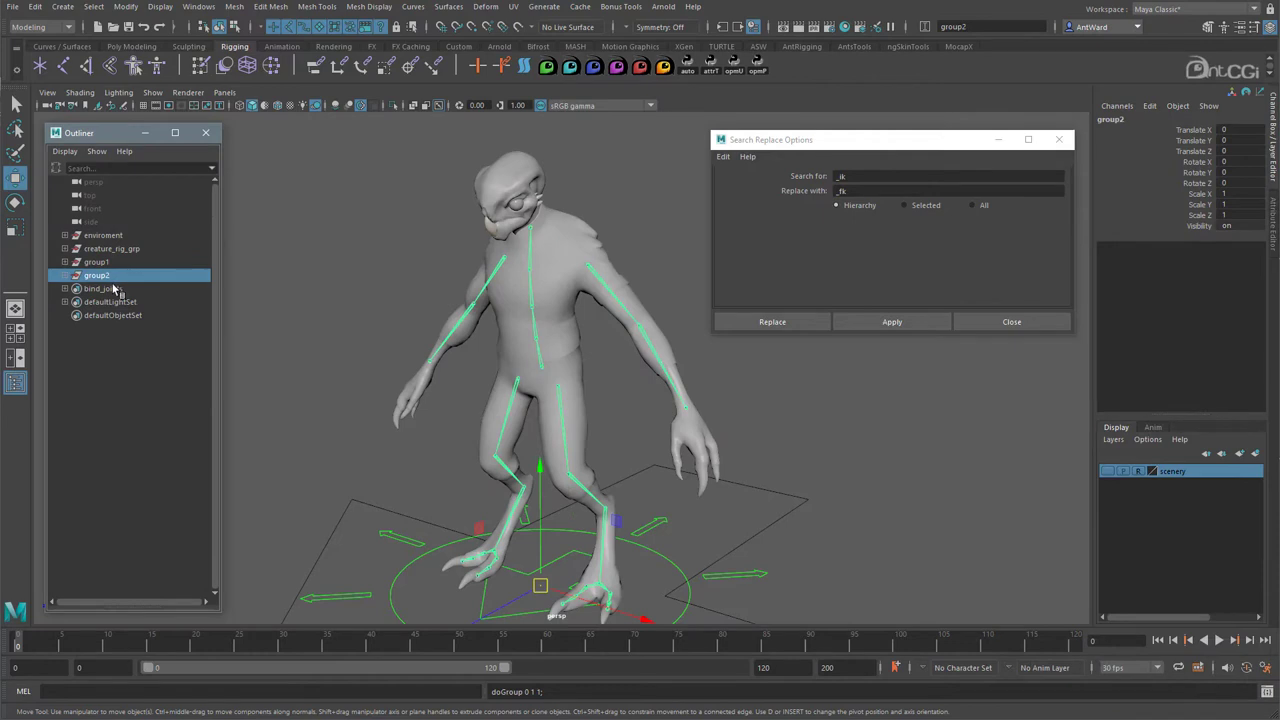
- Expand both new groups and rename them FK and IK to match the joint chains they contain
{"action": "left_click", "coordinate": [64, 275]}
{"action": "left_click", "coordinate": [64, 262]}
{"action": "double_click", "coordinate": [97, 262]}
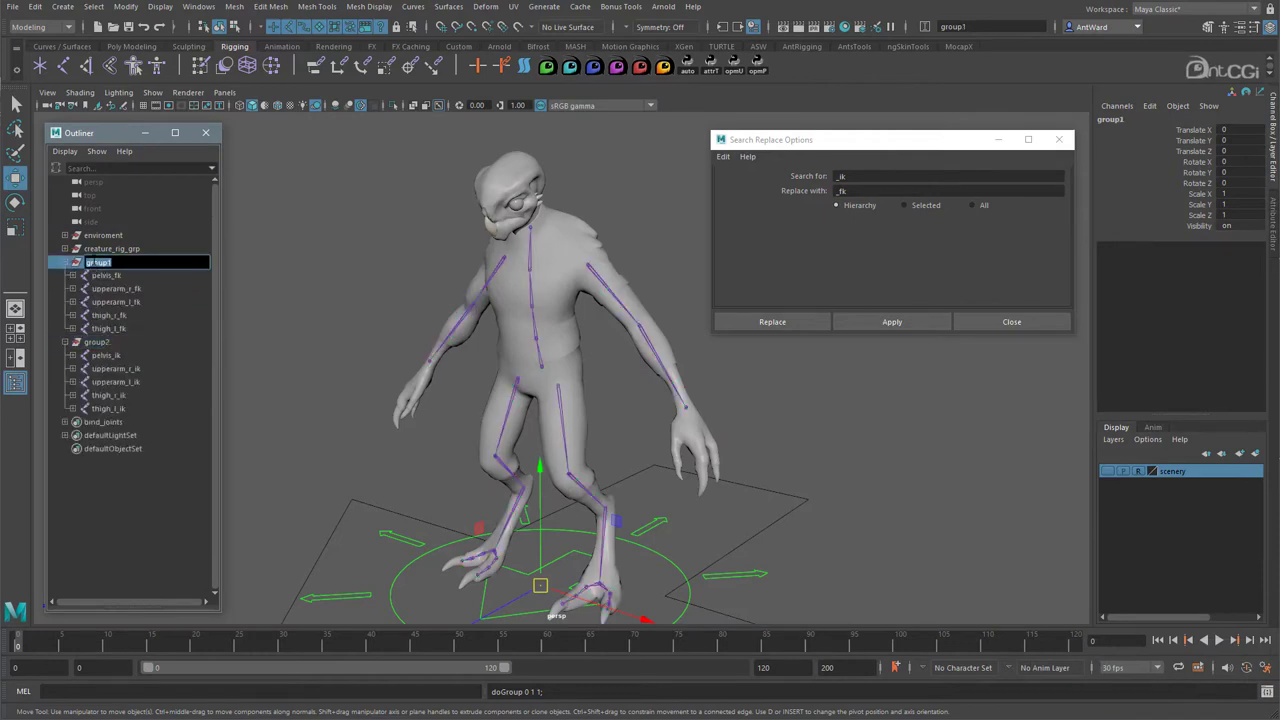
{"action": "type", "text": "FK"}
{"action": "key", "text": "Return"}
{"action": "left_click", "coordinate": [98, 342]}
{"action": "double_click", "coordinate": [98, 342]}
{"action": "type", "text": "IK"}
{"action": "key", "text": "Return"}
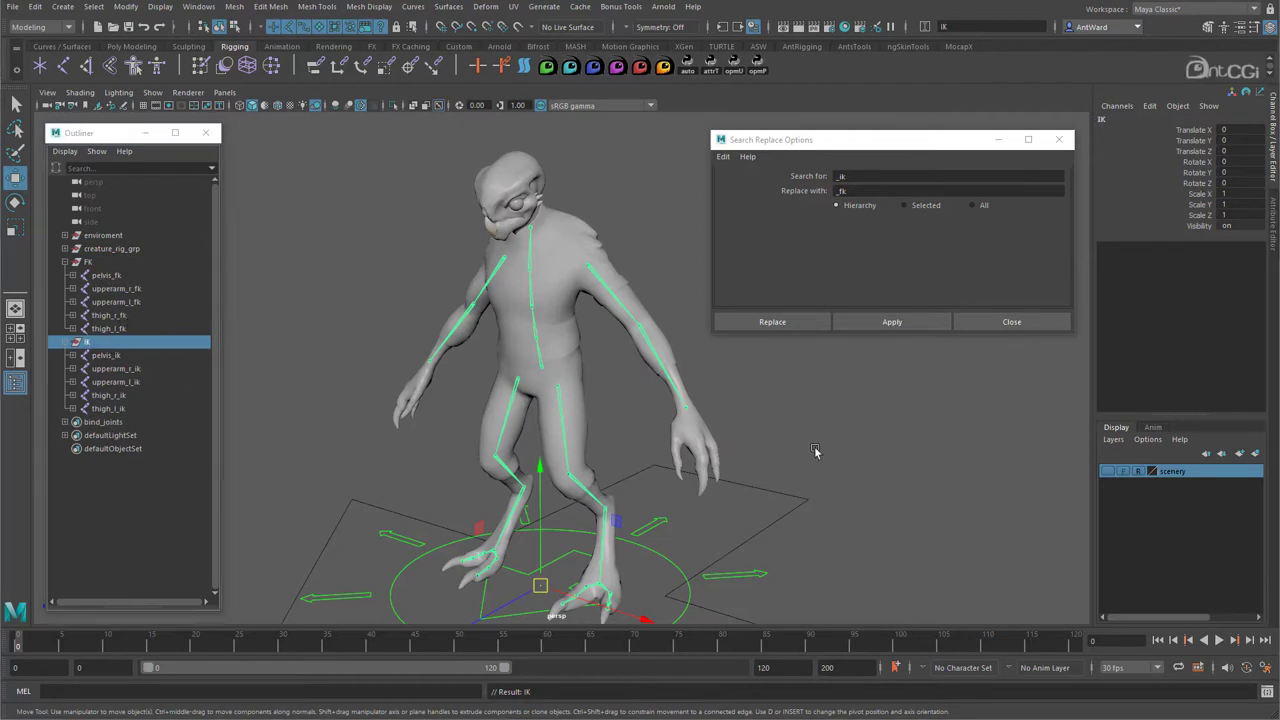
- Close the Search Replace Options and set the Arms controls to Show on root_ctrl
{"action": "left_click", "coordinate": [752, 574]}
{"action": "left_click", "coordinate": [1012, 322]}
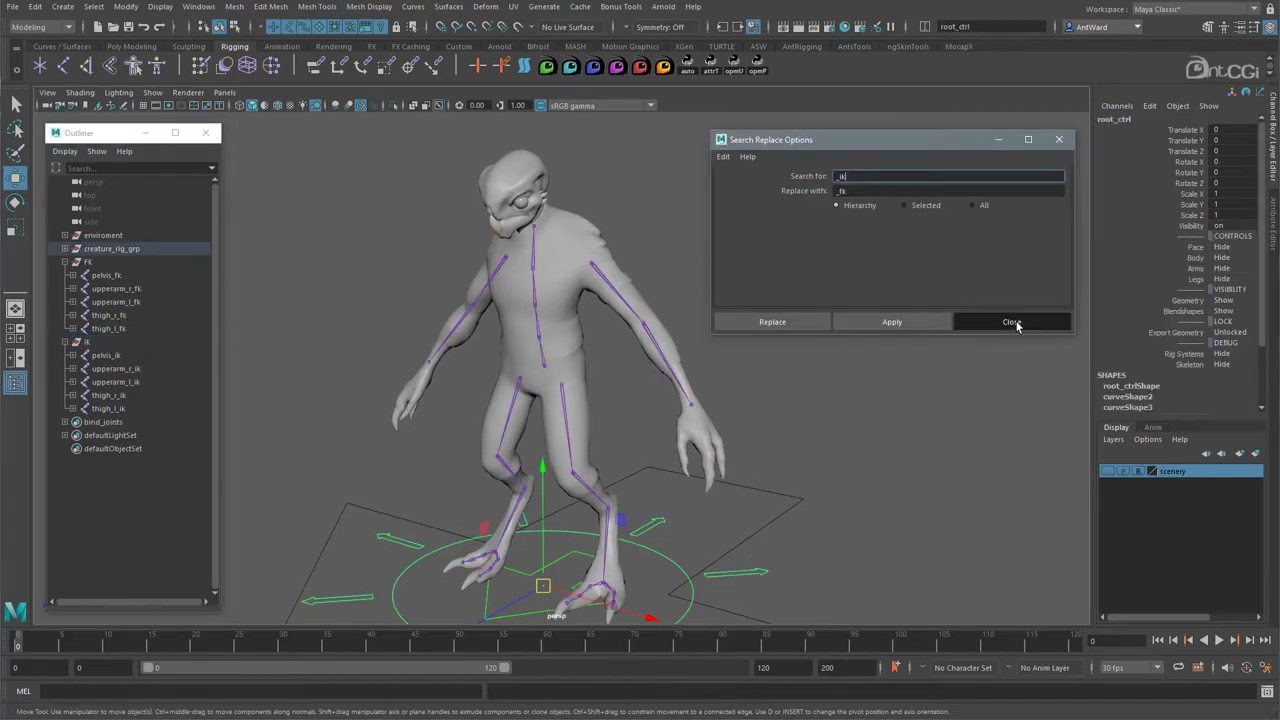
{"action": "left_click", "coordinate": [1195, 267]}
{"action": "middle_click_drag", "start_coordinate": [873, 299], "coordinate": [900, 301]}
{"action": "mouse_move", "coordinate": [697, 371]}
{"action": "left_mouse_down", "text": "alt"}
{"action": "mouse_move", "coordinate": [711, 366]}
{"action": "mouse_move", "coordinate": [634, 360]}
{"action": "mouse_move", "coordinate": [680, 357]}
{"action": "left_mouse_up", "text": "alt"}
{"action": "right_click_drag", "start_coordinate": [680, 357], "coordinate": [763, 351], "text": "alt"}
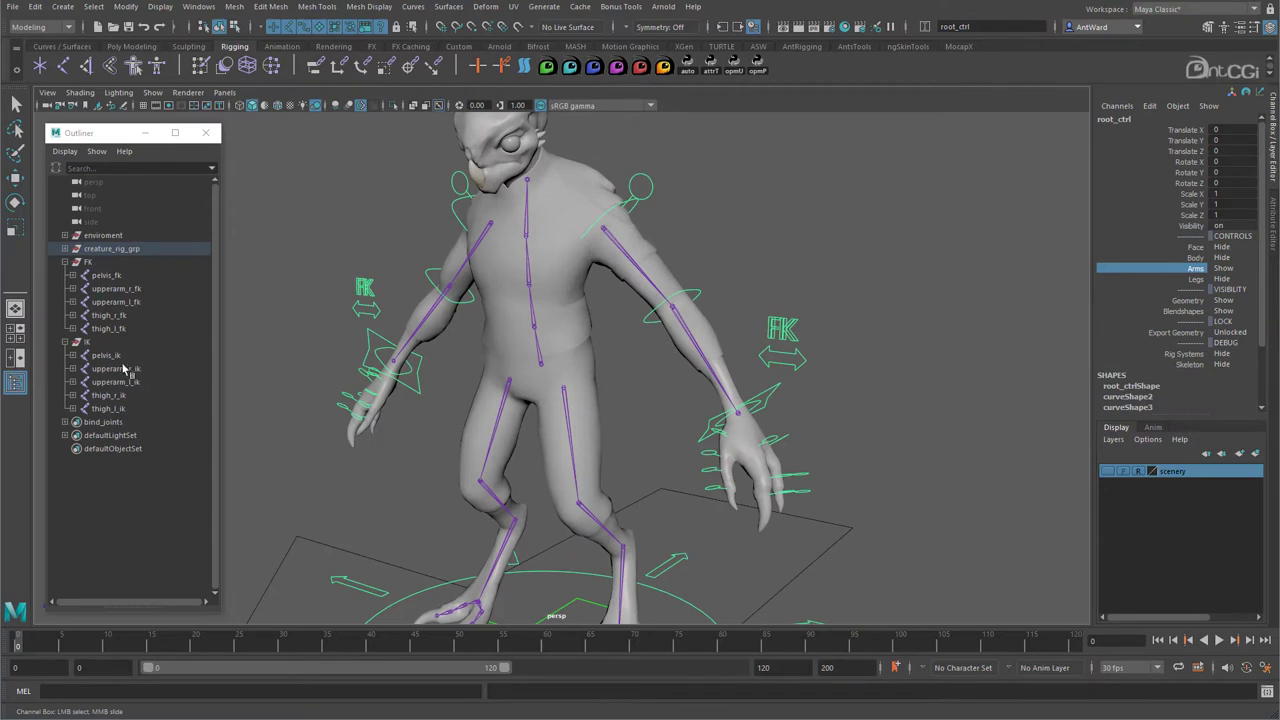
- Move the IK group to about -19.7 in Translate Z and the FK group to about 23.8 so the chains separate
{"action": "left_click", "coordinate": [102, 342]}
{"action": "left_click_drag", "start_coordinate": [609, 506], "coordinate": [584, 550], "text": "alt"}
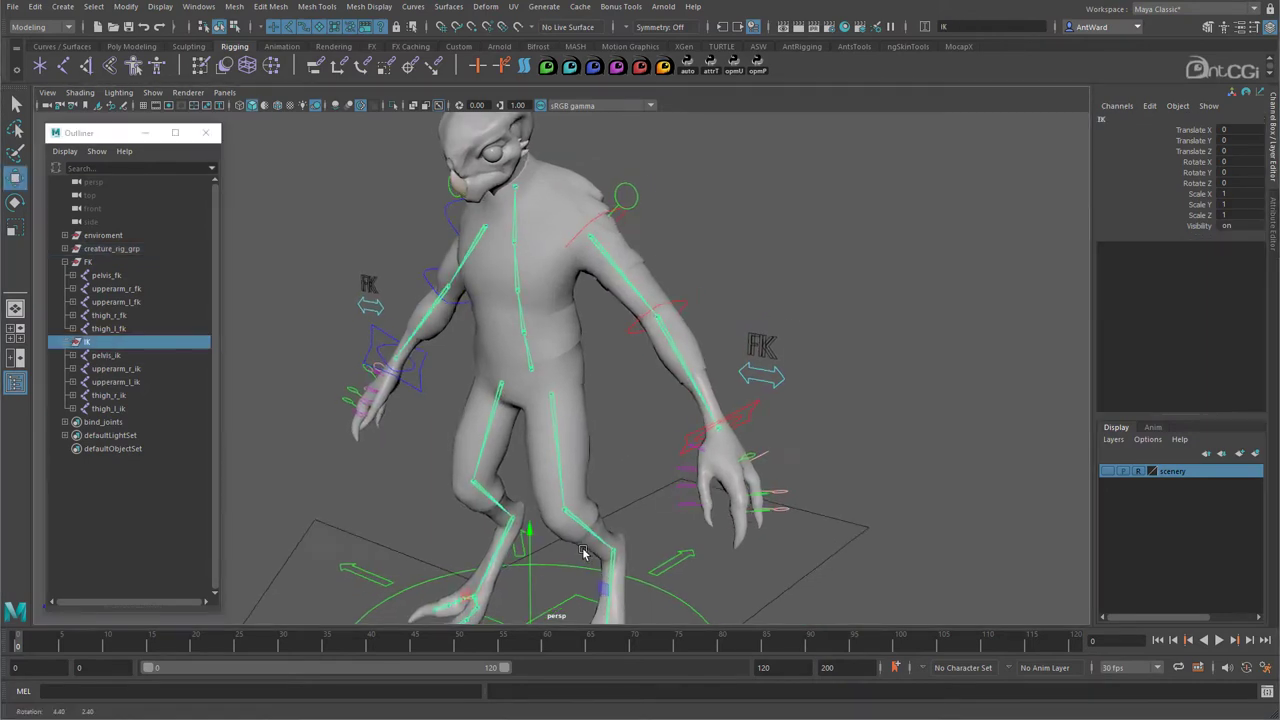
{"action": "right_click_drag", "start_coordinate": [584, 550], "coordinate": [491, 594], "text": "alt"}
{"action": "left_click_drag", "start_coordinate": [491, 594], "coordinate": [530, 585]}
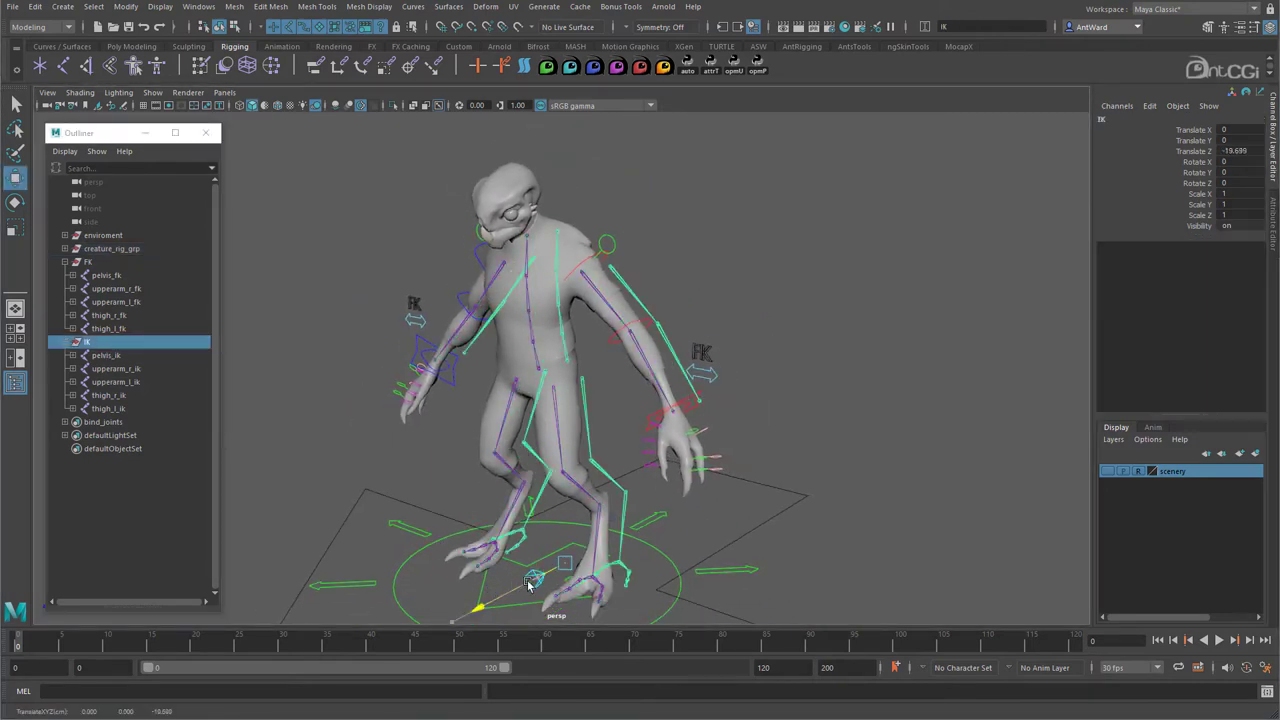
{"action": "left_click", "coordinate": [100, 262]}
{"action": "left_click_drag", "start_coordinate": [513, 589], "coordinate": [474, 606]}
{"action": "right_click_drag", "start_coordinate": [398, 462], "coordinate": [542, 448], "text": "alt"}
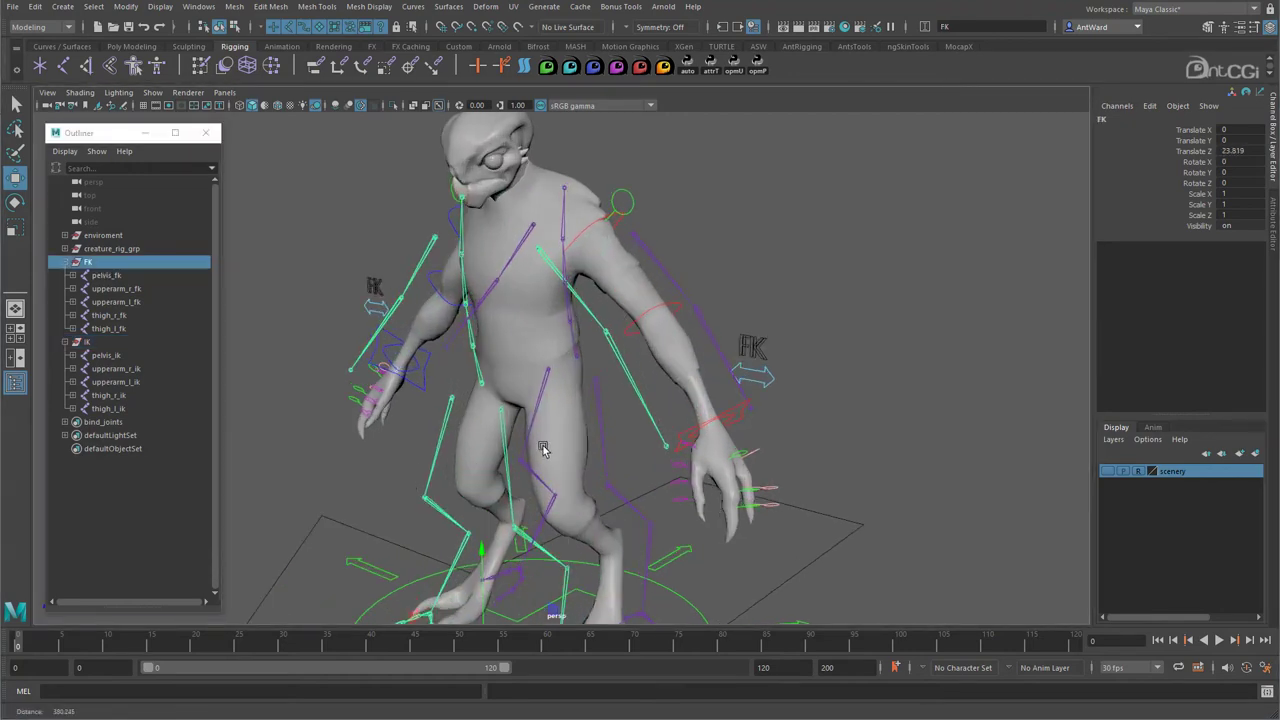
{"action": "left_click", "coordinate": [542, 450]}
{"action": "left_click_drag", "start_coordinate": [723, 286], "coordinate": [624, 360], "text": "alt"}
- Give the five chains in the FK group a yellow wireframe color
{"action": "left_click_drag", "start_coordinate": [110, 276], "coordinate": [110, 329]}
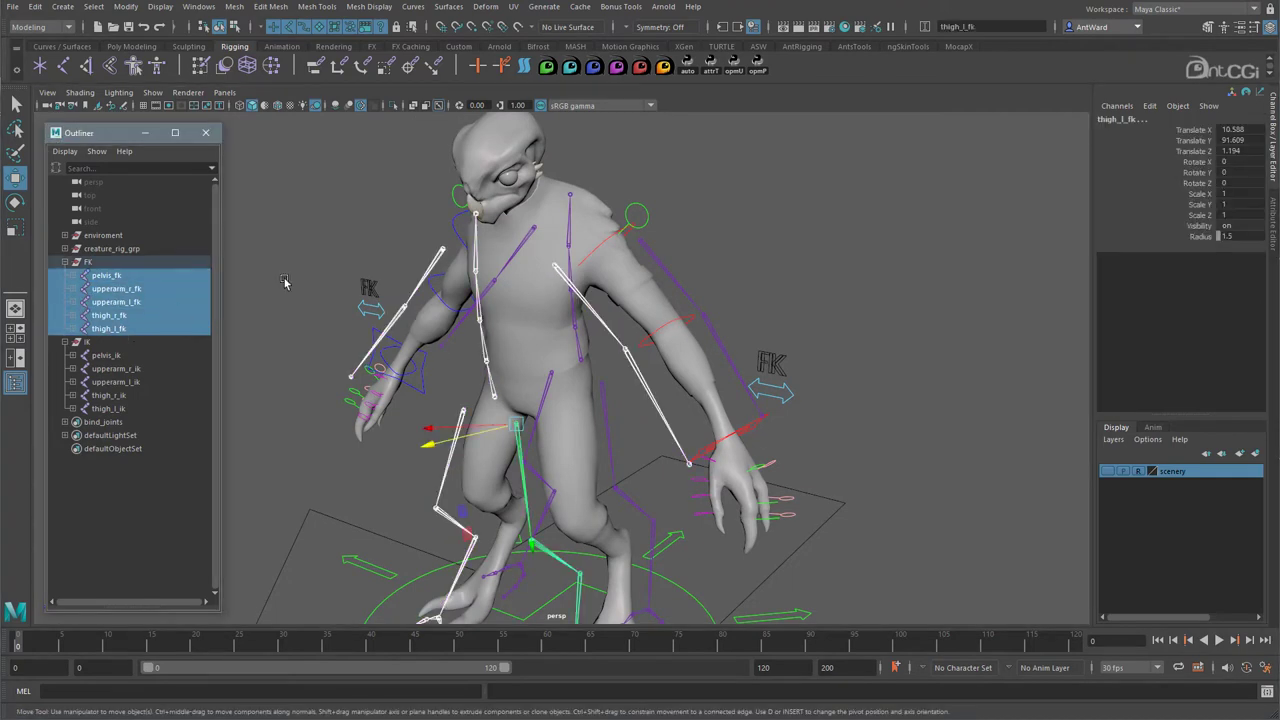
{"action": "left_click", "coordinate": [155, 7]}
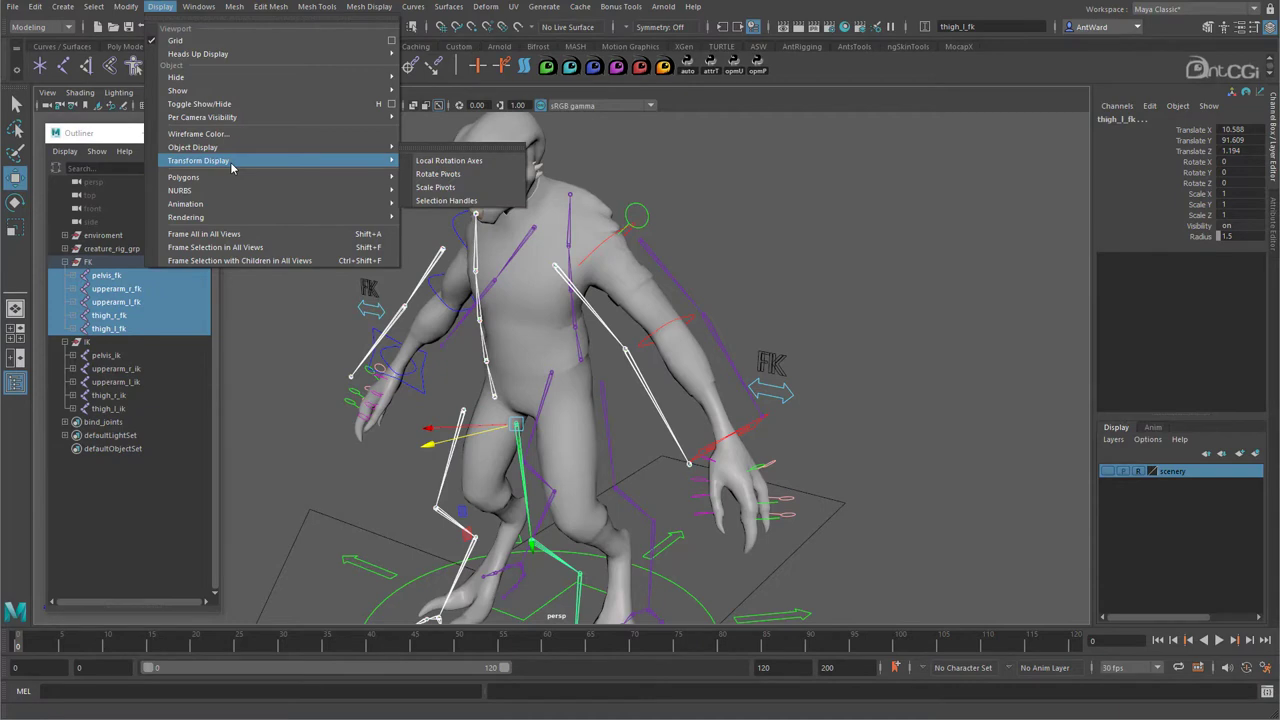
{"action": "left_click", "coordinate": [240, 133]}
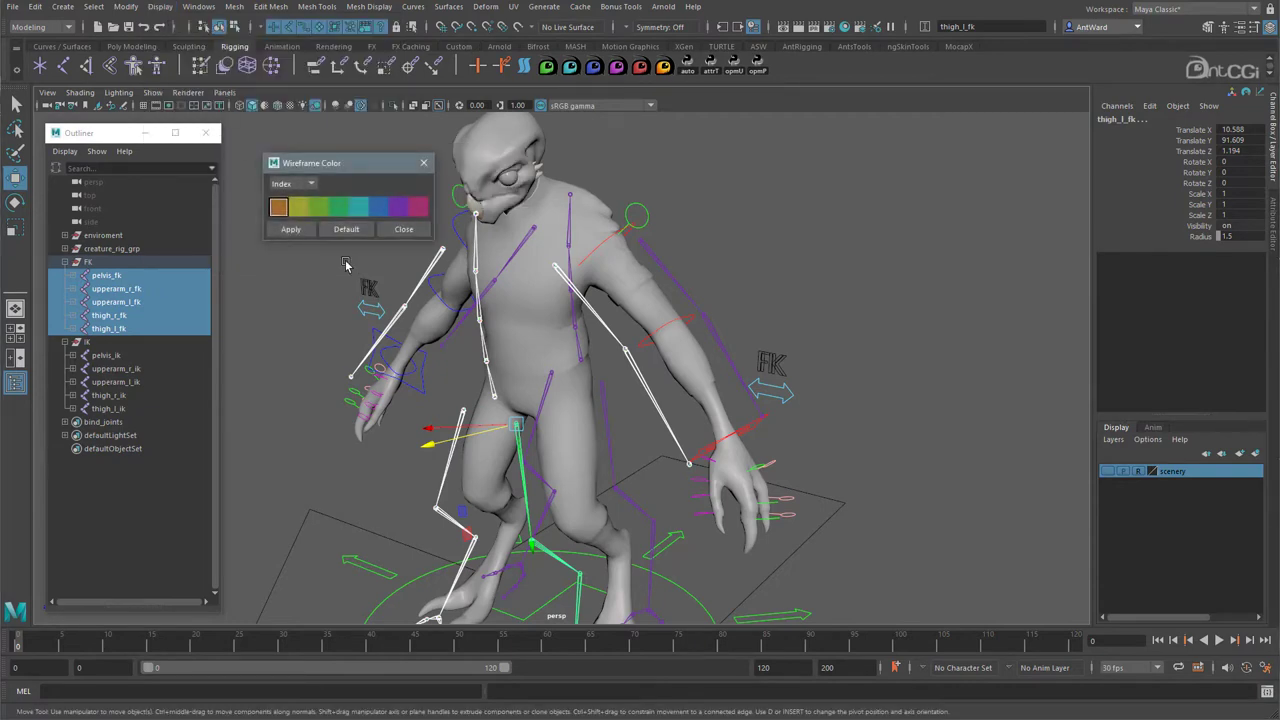
{"action": "left_click", "coordinate": [298, 207]}
{"action": "left_click", "coordinate": [296, 229]}
{"action": "left_click", "coordinate": [832, 307]}
{"action": "left_click_drag", "start_coordinate": [663, 314], "coordinate": [649, 320], "text": "alt"}
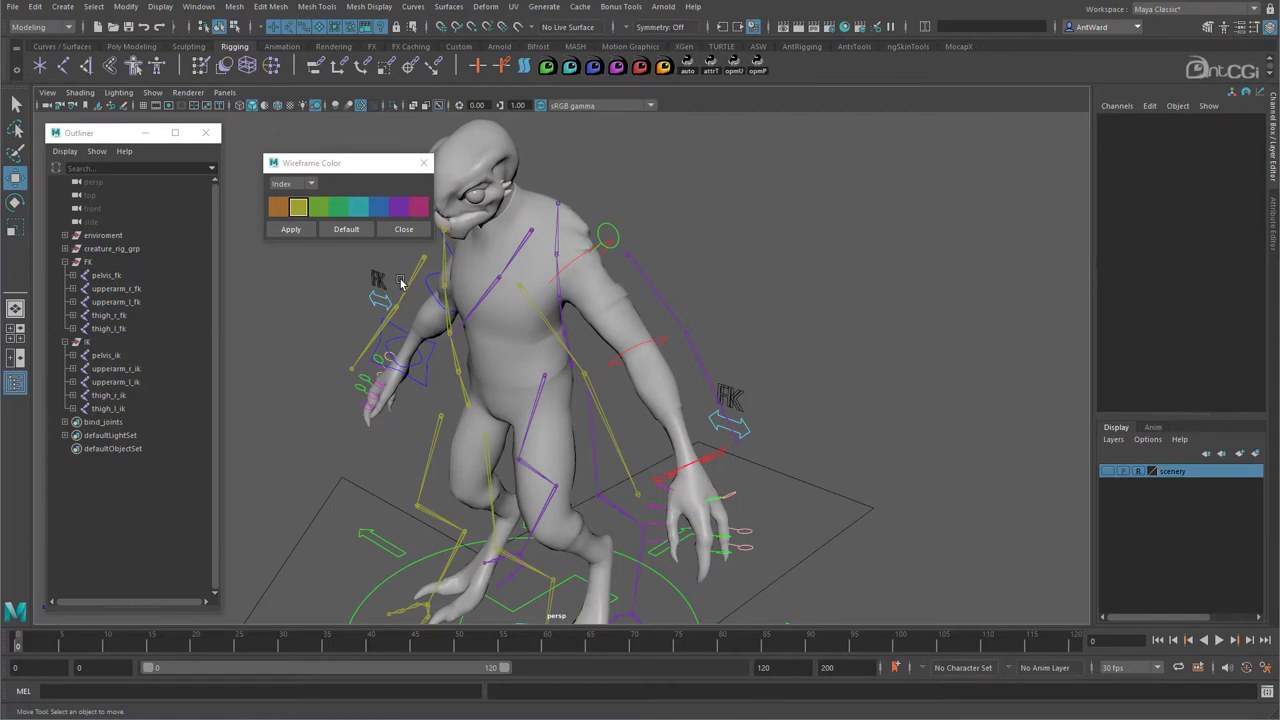
{"action": "left_click_drag", "start_coordinate": [480, 289], "coordinate": [486, 287], "text": "alt"}
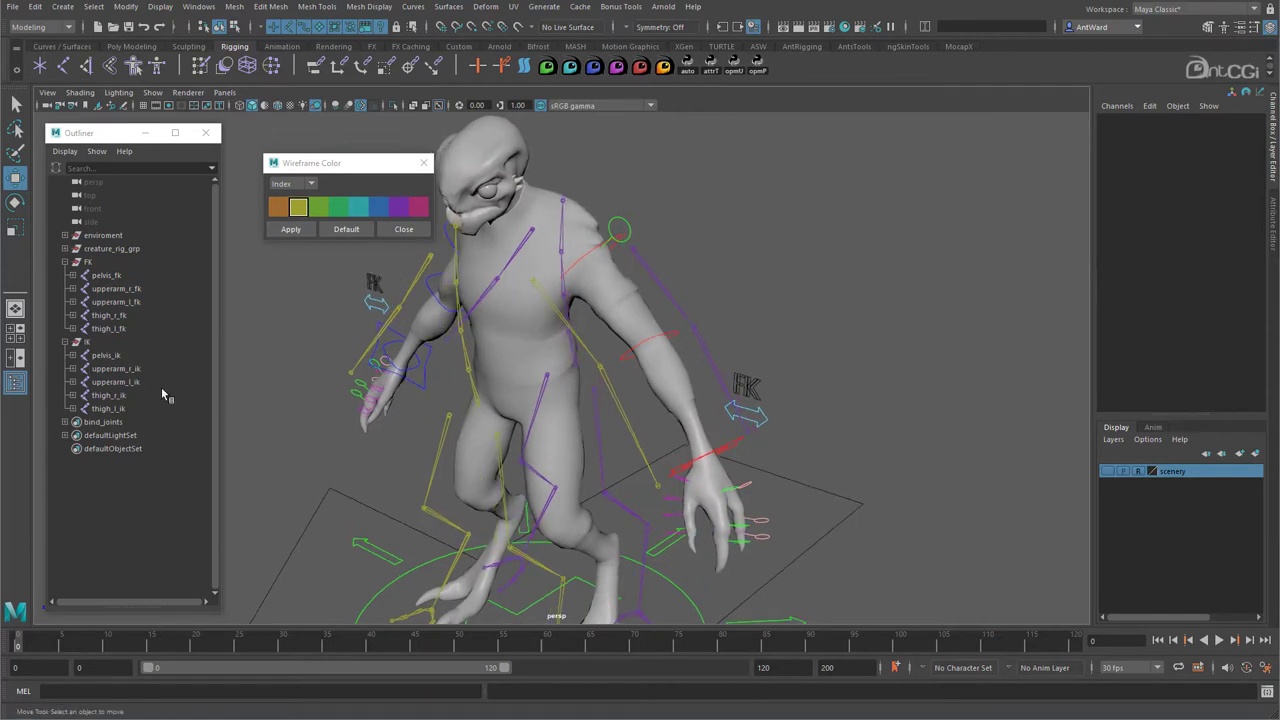
- Give the five chains in the IK group a cyan wireframe color and close the Wireframe Color dialog
{"action": "left_click_drag", "start_coordinate": [130, 356], "coordinate": [128, 409]}
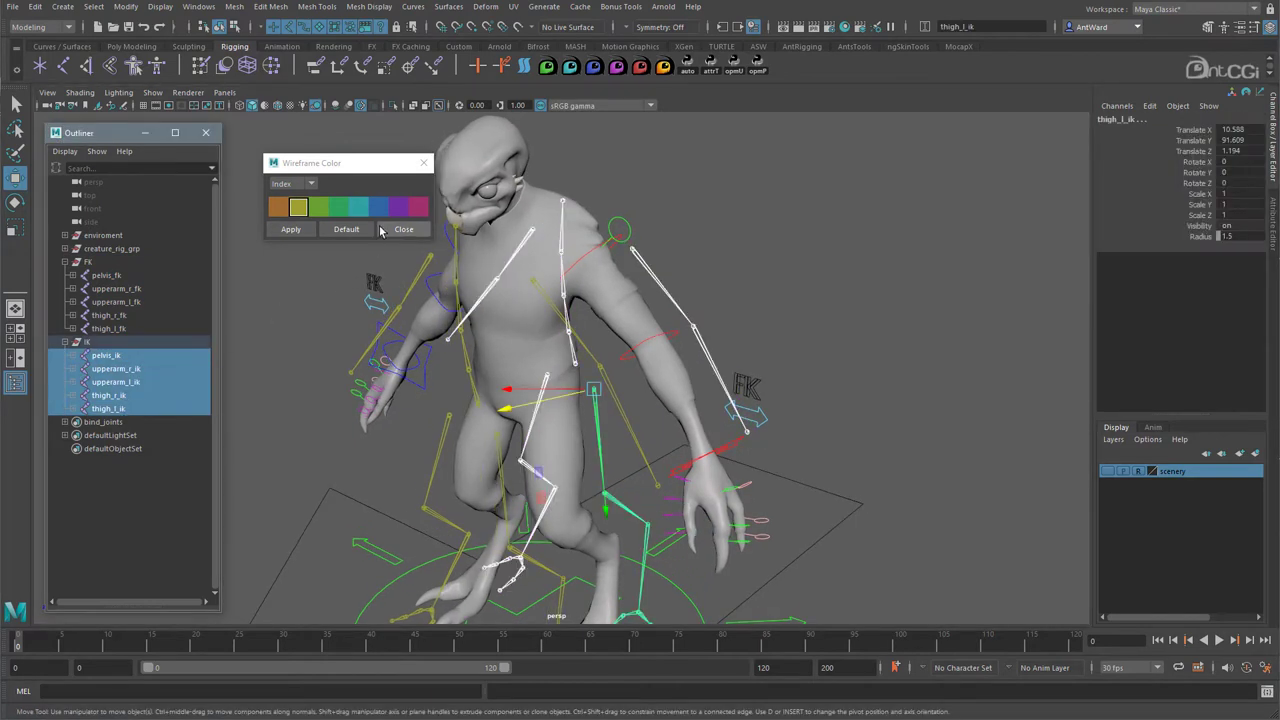
{"action": "left_click", "coordinate": [358, 206]}
{"action": "left_click", "coordinate": [290, 229]}
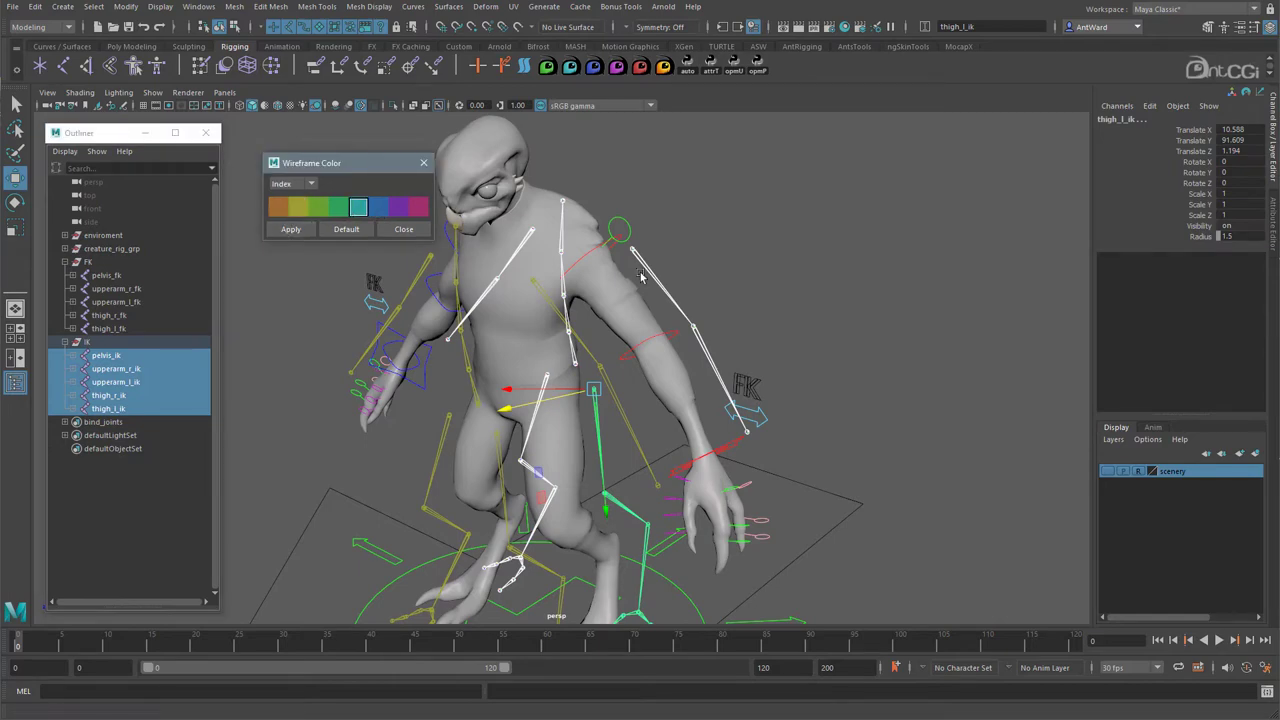
{"action": "left_click", "coordinate": [711, 303]}
{"action": "left_click_drag", "start_coordinate": [711, 303], "coordinate": [612, 266], "text": "alt"}
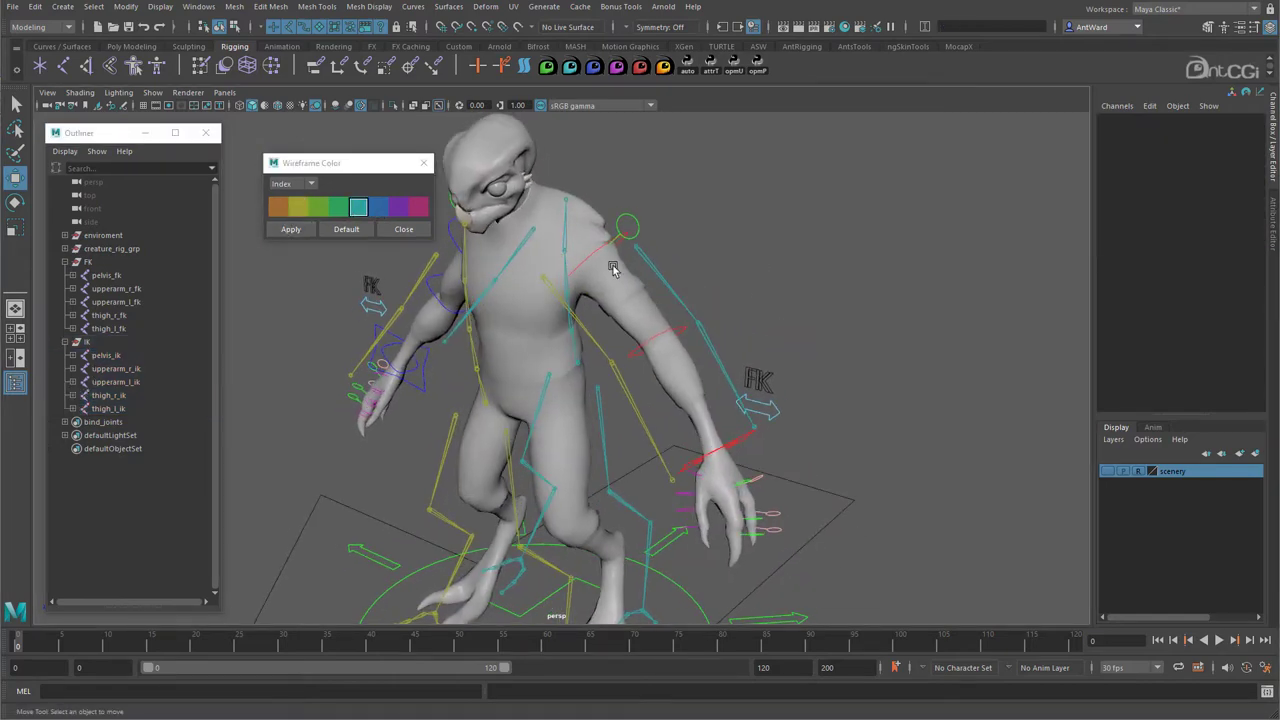
{"action": "left_click", "coordinate": [420, 231]}
- Set Skeleton to Show on root_ctrl to display the bind joints alongside the FK and IK chains
{"action": "left_click_drag", "start_coordinate": [440, 270], "coordinate": [679, 428], "text": "alt"}
{"action": "right_click_drag", "start_coordinate": [682, 428], "coordinate": [743, 428], "text": "alt"}
{"action": "right_click_drag", "start_coordinate": [878, 478], "coordinate": [718, 518], "text": "alt"}
{"action": "left_click", "coordinate": [688, 508]}
{"action": "left_click", "coordinate": [1180, 366]}
{"action": "middle_click_drag", "start_coordinate": [668, 404], "coordinate": [744, 404]}
{"action": "right_click_drag", "start_coordinate": [349, 377], "coordinate": [663, 287], "text": "alt"}
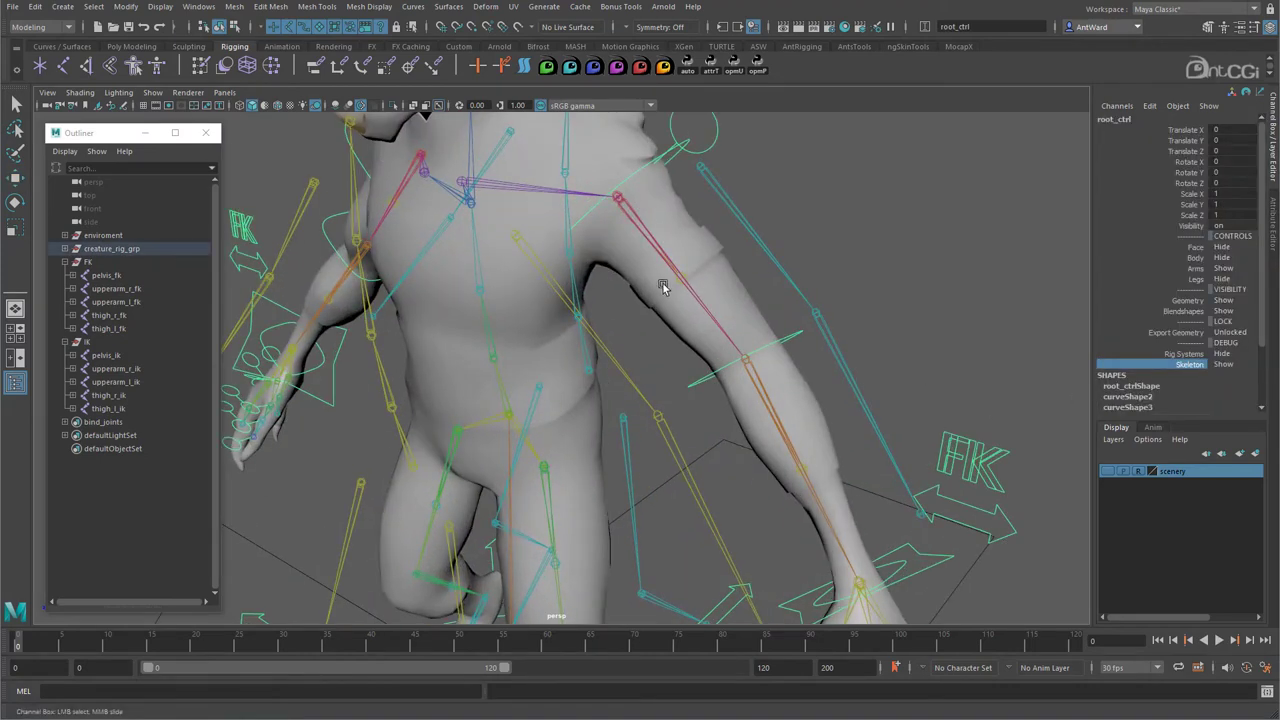
- Try moving arm_root_l_ctrl up and away from the shoulder, and undo the move
{"action": "left_click_drag", "start_coordinate": [809, 334], "coordinate": [865, 268], "text": "alt"}
{"action": "right_click_drag", "start_coordinate": [865, 268], "coordinate": [676, 190], "text": "alt"}
{"action": "left_click", "coordinate": [682, 197]}
{"action": "key", "text": "w"}
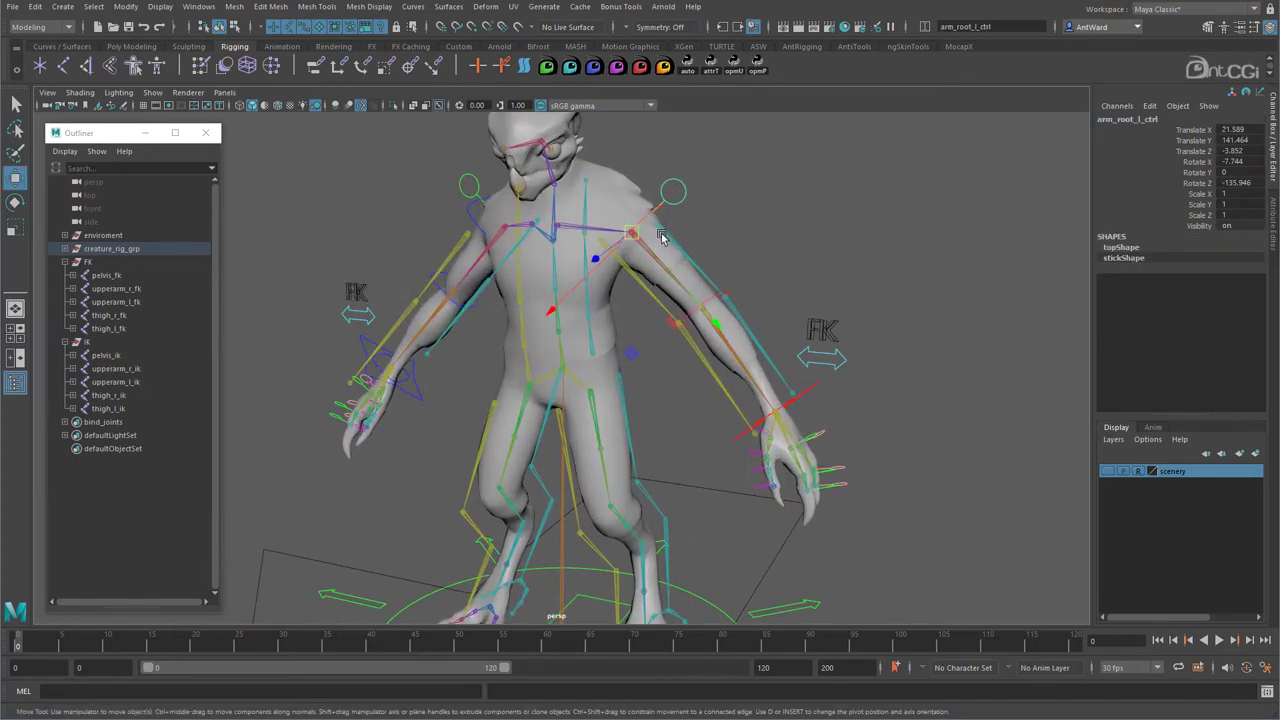
{"action": "left_click", "coordinate": [755, 240]}
{"action": "left_click", "coordinate": [632, 235]}
{"action": "left_click_drag", "start_coordinate": [632, 235], "coordinate": [660, 203]}
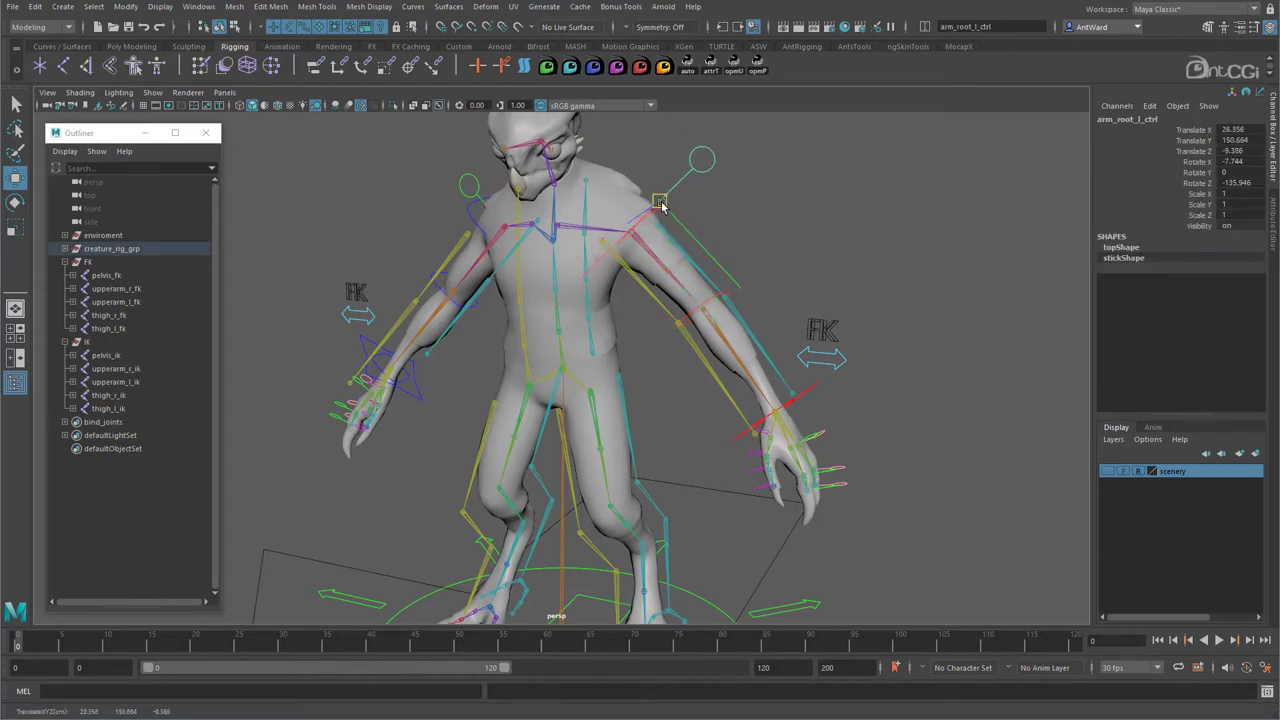
{"action": "key", "text": "ctrl+z"}
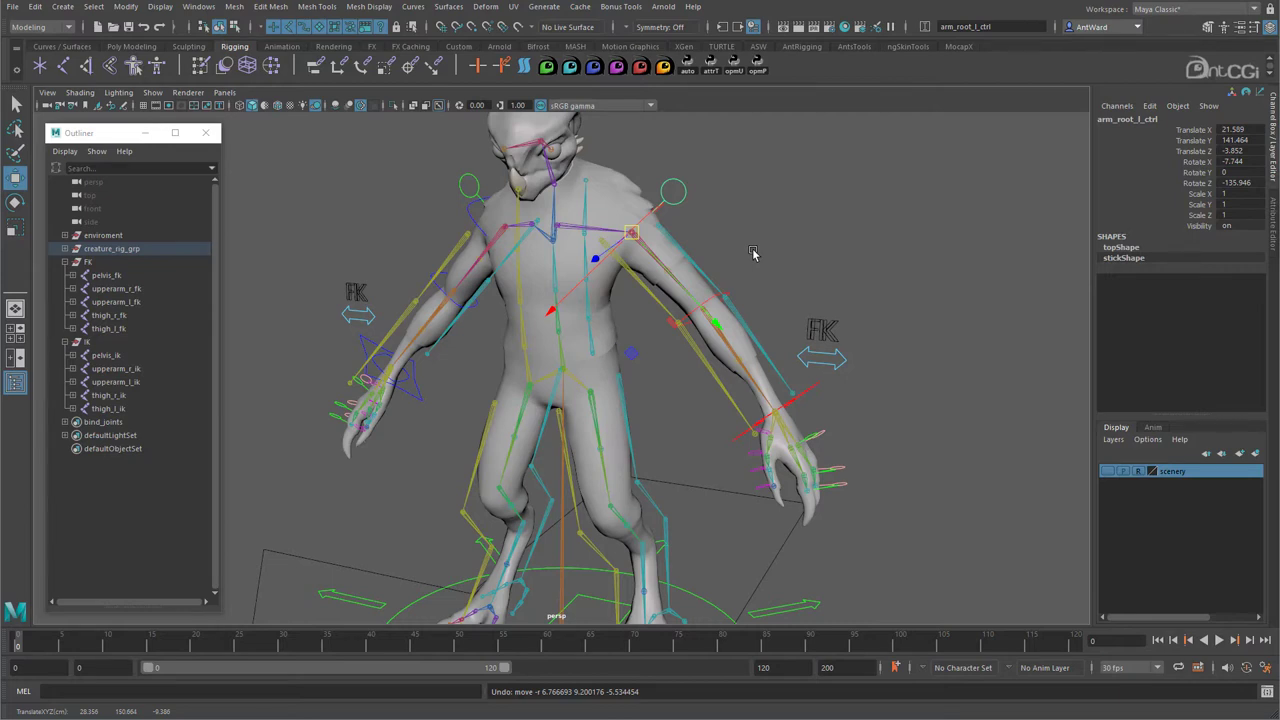
- Transfer arm_root_l_ctrl's translate and rotate values into its Transform Offset Parent Matrix, zeroing its transform attributes, and clear the selection
{"action": "left_click", "coordinate": [1270, 222]}
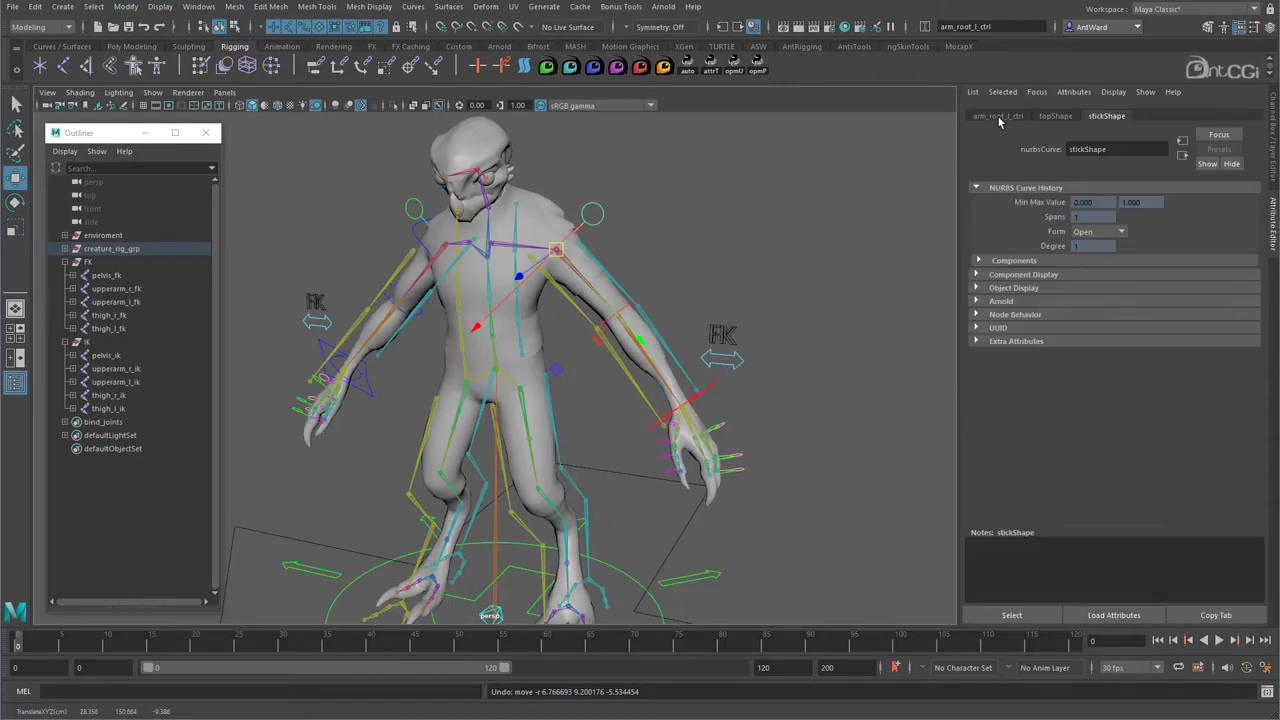
{"action": "left_click", "coordinate": [998, 116]}
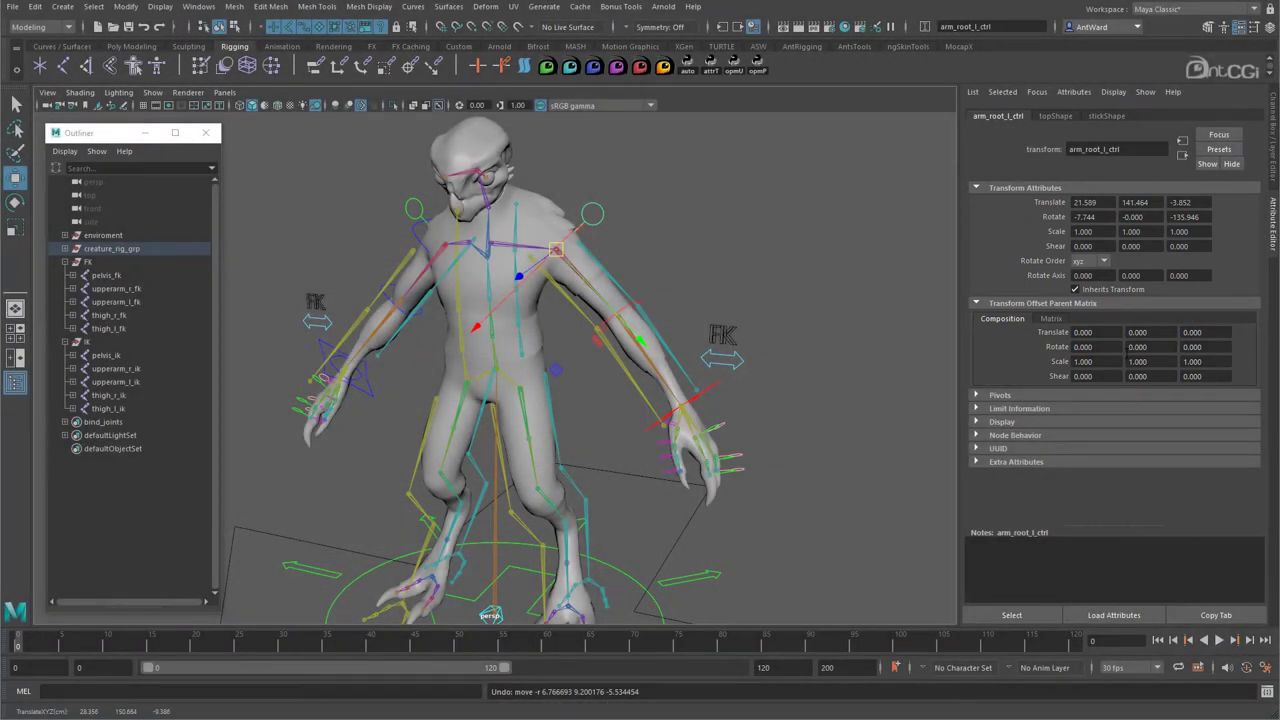
{"action": "left_click", "coordinate": [763, 75]}
{"action": "left_click", "coordinate": [593, 215]}
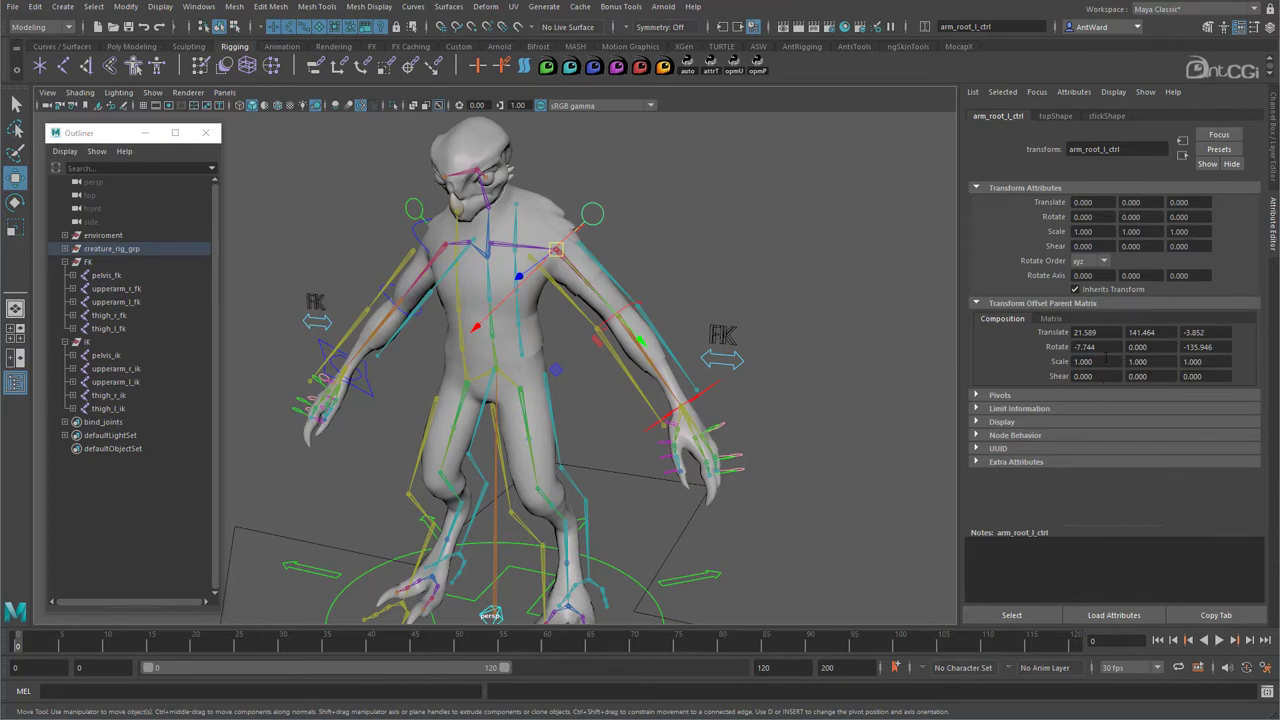
{"action": "left_click", "coordinate": [802, 350]}
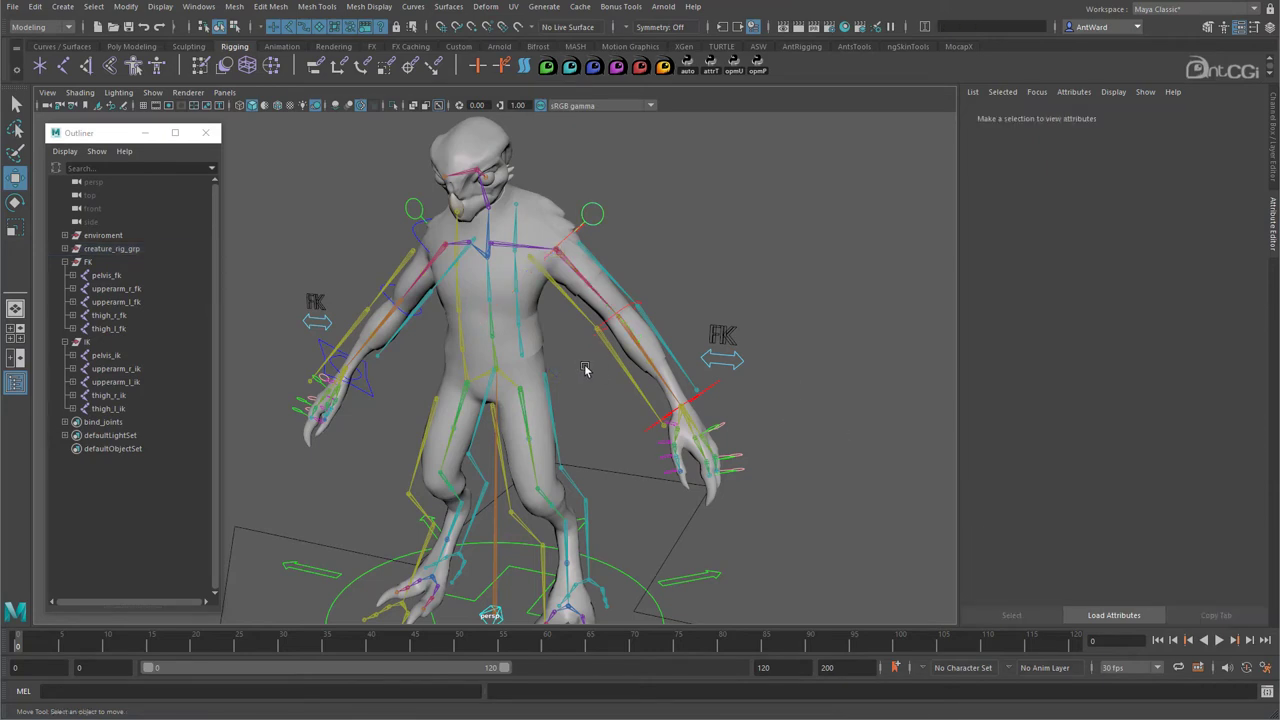
- Create an empty group with nothing selected and name it arm_grp
{"action": "middle_click_drag", "start_coordinate": [576, 361], "coordinate": [617, 370], "text": "alt"}
{"action": "left_click_drag", "start_coordinate": [617, 371], "coordinate": [622, 251], "text": "alt"}
{"action": "left_click", "coordinate": [633, 240]}
{"action": "key", "text": "ctrl+z"}
{"action": "scroll", "coordinate": [690, 278], "scroll_direction": "up", "scroll_amount": 5}
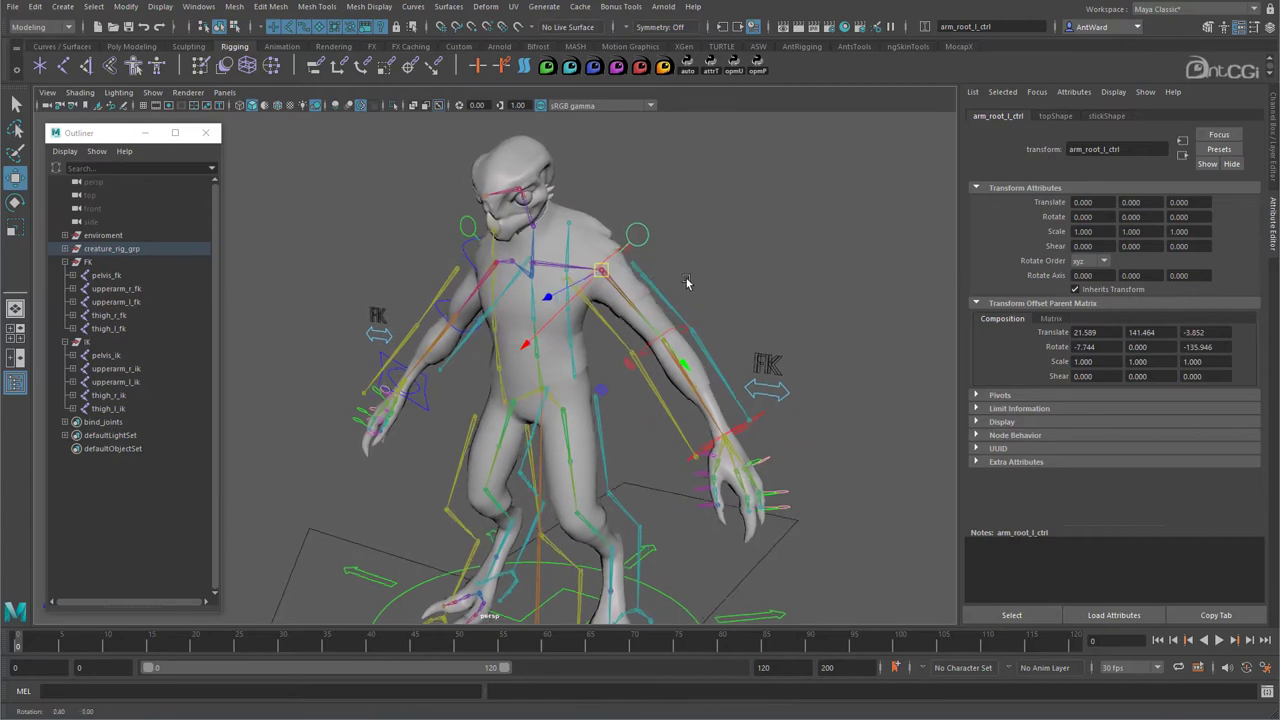
{"action": "key", "text": "ctrl+g"}
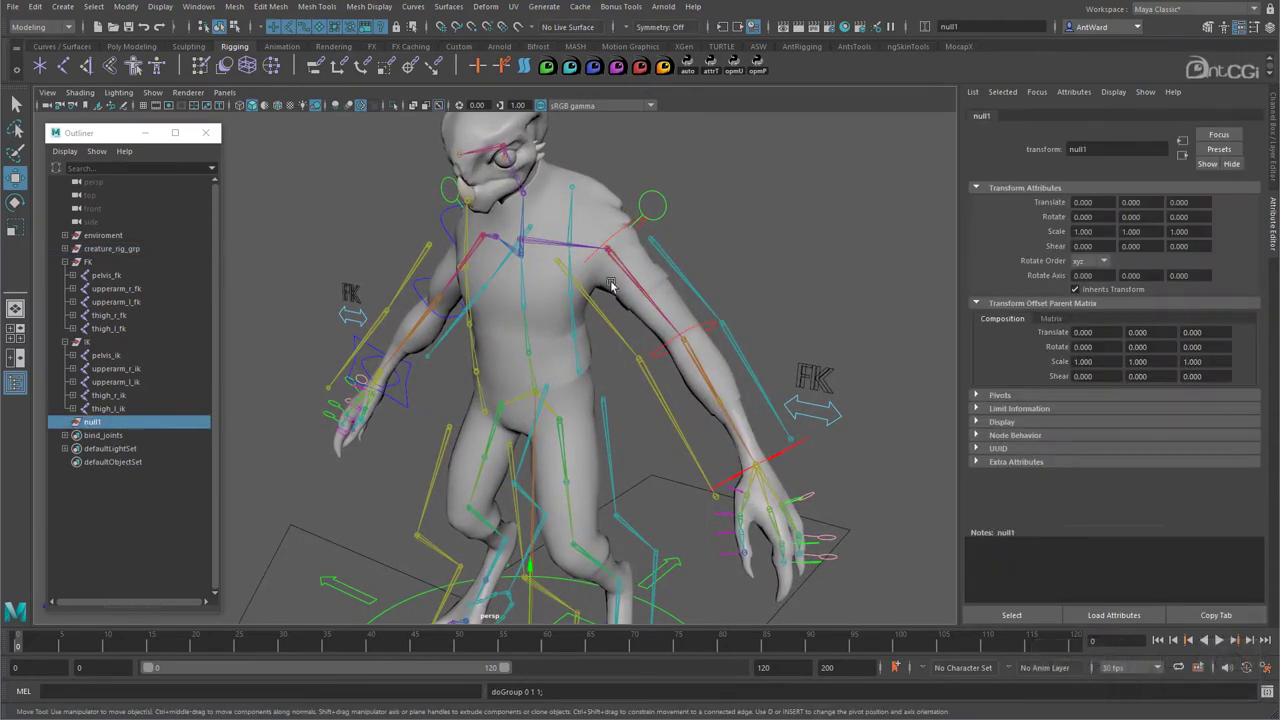
{"action": "double_click", "coordinate": [94, 422]}
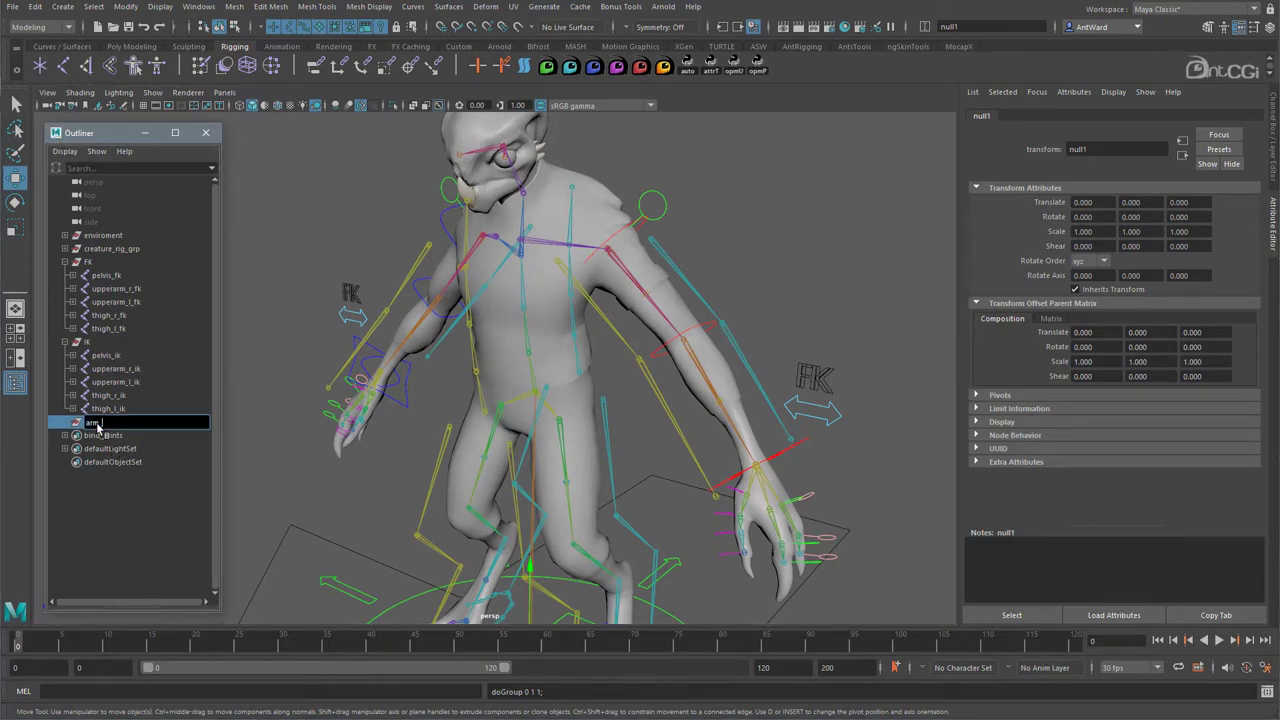
{"action": "key", "text": "Return"}
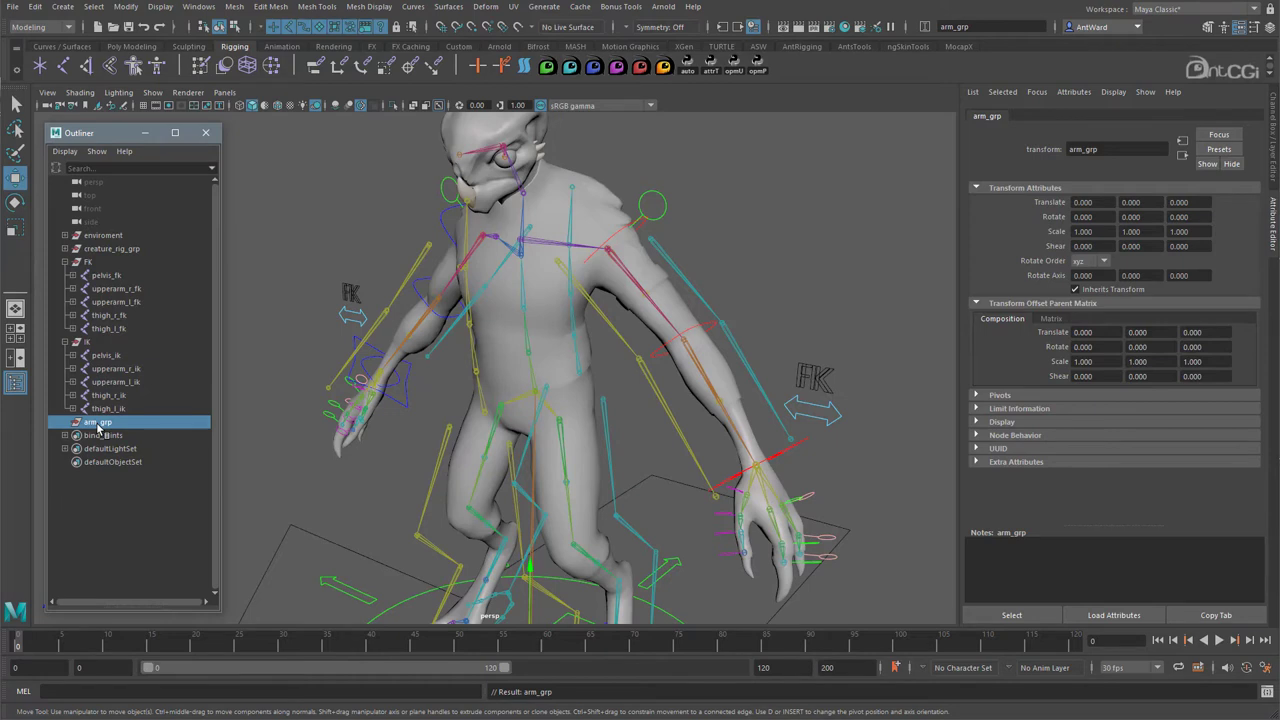
- Match all transforms of arm_grp to those of arm_root_l_ctrl
{"action": "right_click_drag", "start_coordinate": [751, 261], "coordinate": [566, 262], "text": "alt"}
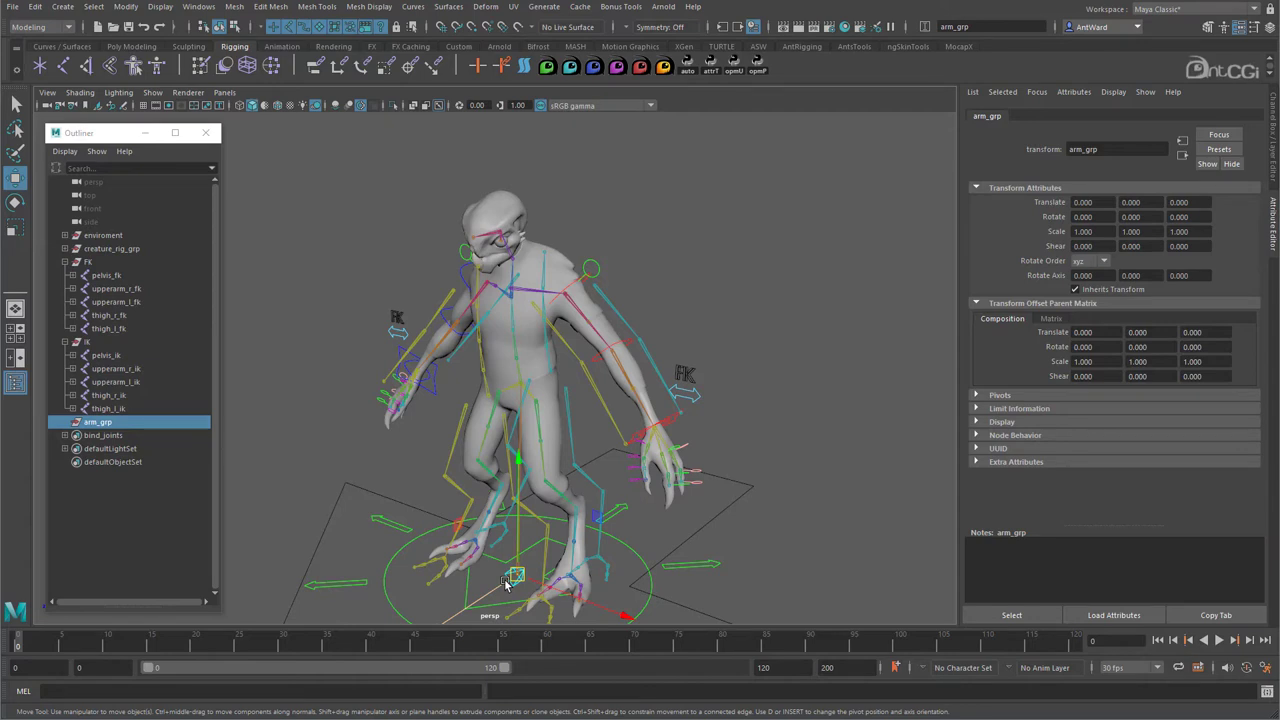
{"action": "left_click", "coordinate": [594, 270]}
{"action": "left_click", "coordinate": [130, 7]}
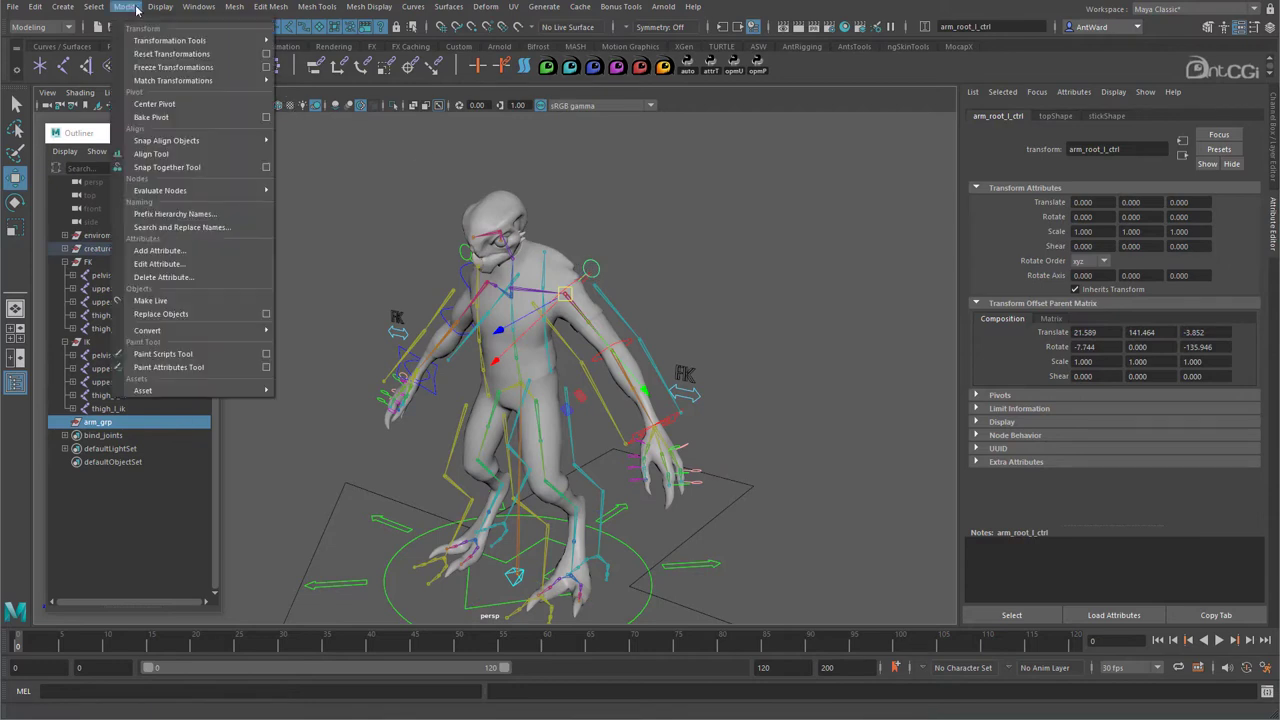
{"action": "mouse_move", "coordinate": [170, 80]}
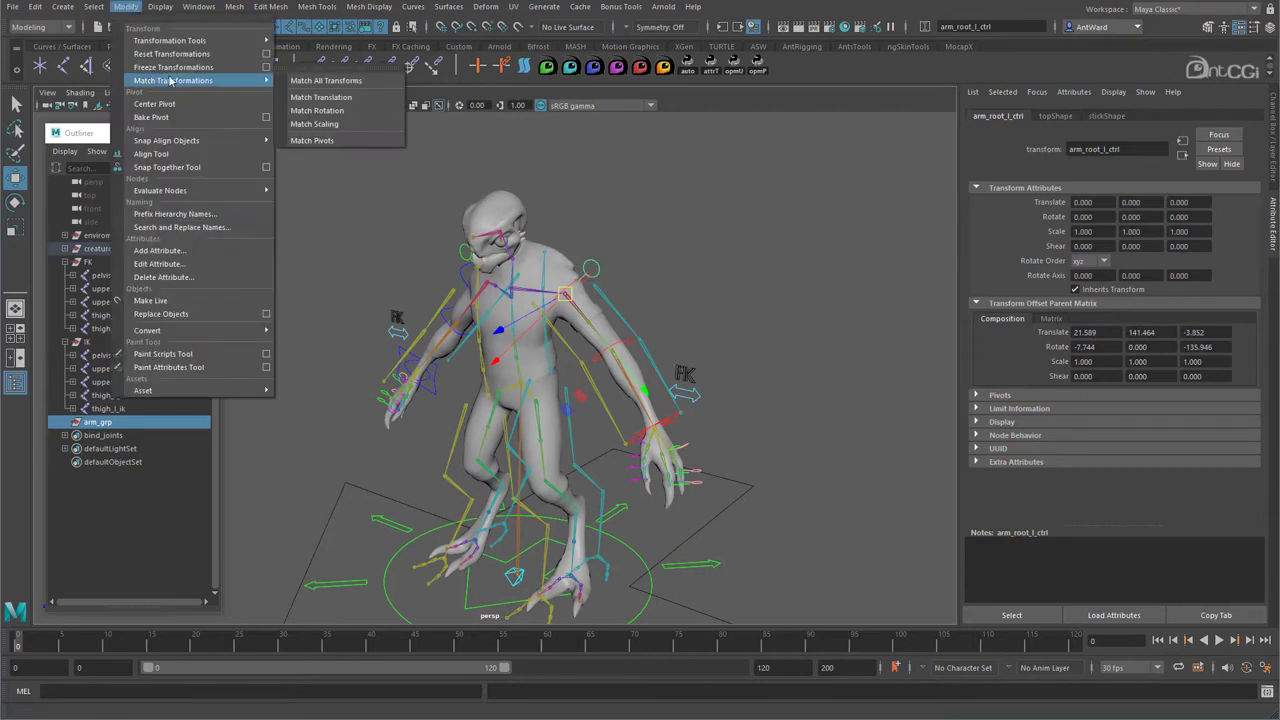
{"action": "left_click", "coordinate": [316, 81]}
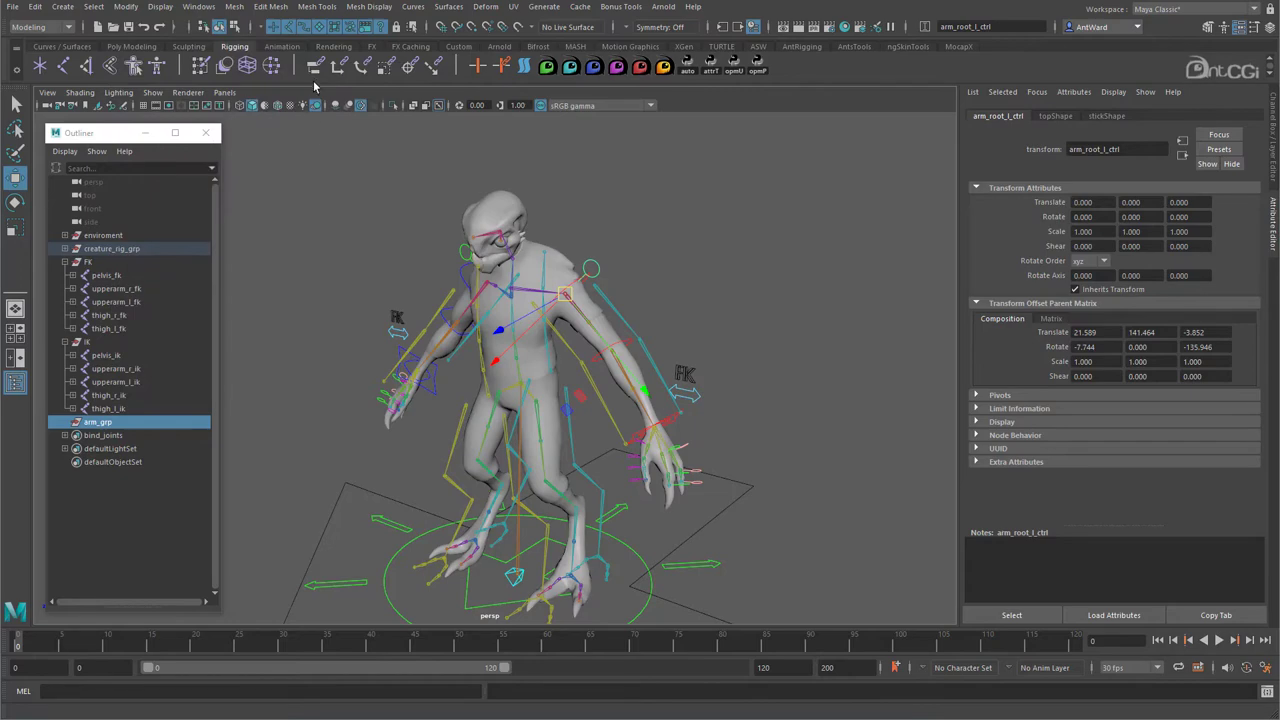
{"action": "left_click_drag", "start_coordinate": [451, 405], "coordinate": [491, 397], "text": "alt"}
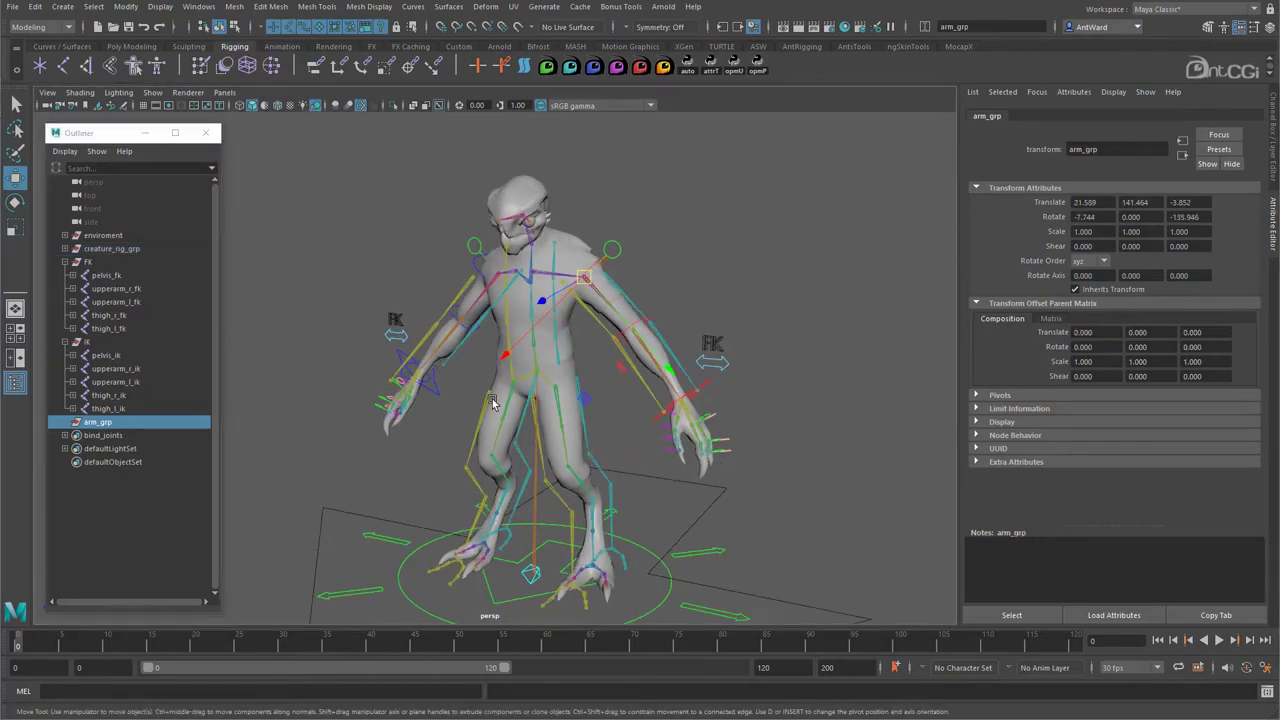
- Transfer arm_grp's translate and rotate values into its Transform Offset Parent Matrix, and reselect the group to check its attributes
{"action": "right_click_drag", "start_coordinate": [491, 397], "coordinate": [657, 231], "text": "alt"}
{"action": "left_click_drag", "start_coordinate": [630, 259], "coordinate": [625, 282], "text": "alt"}
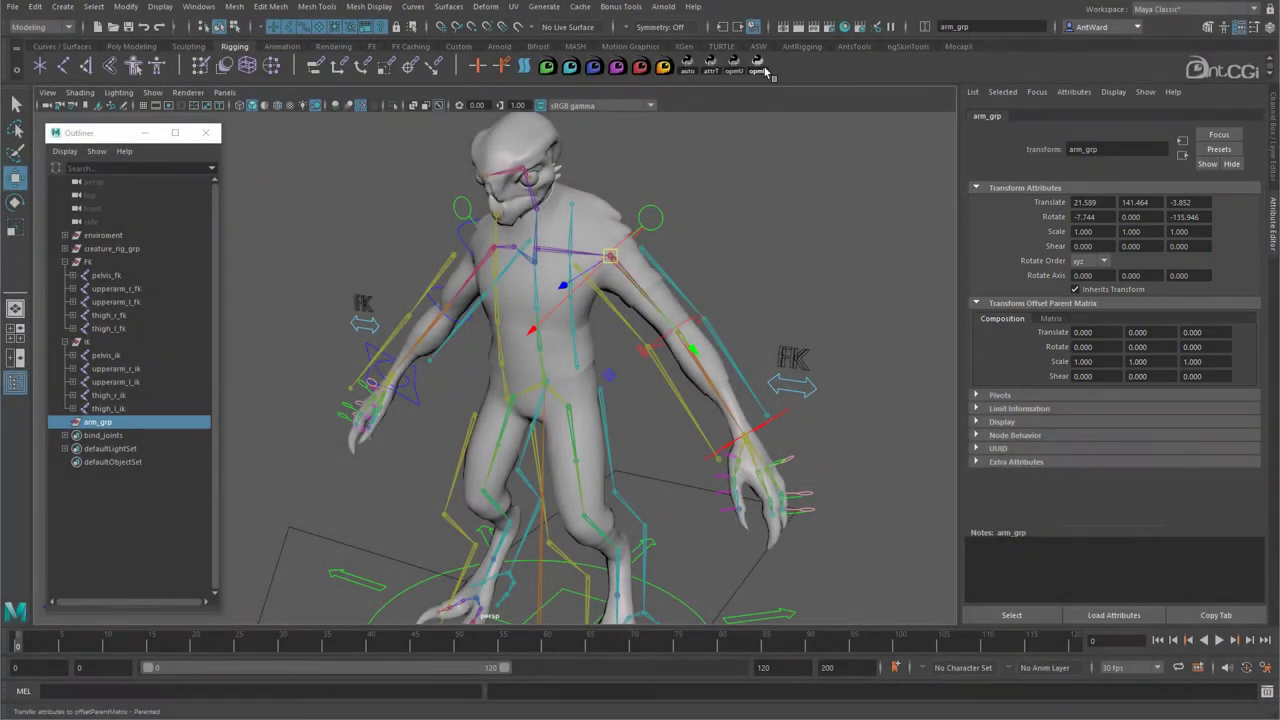
{"action": "left_click", "coordinate": [764, 69]}
{"action": "left_click_drag", "start_coordinate": [803, 254], "coordinate": [780, 258], "text": "alt"}
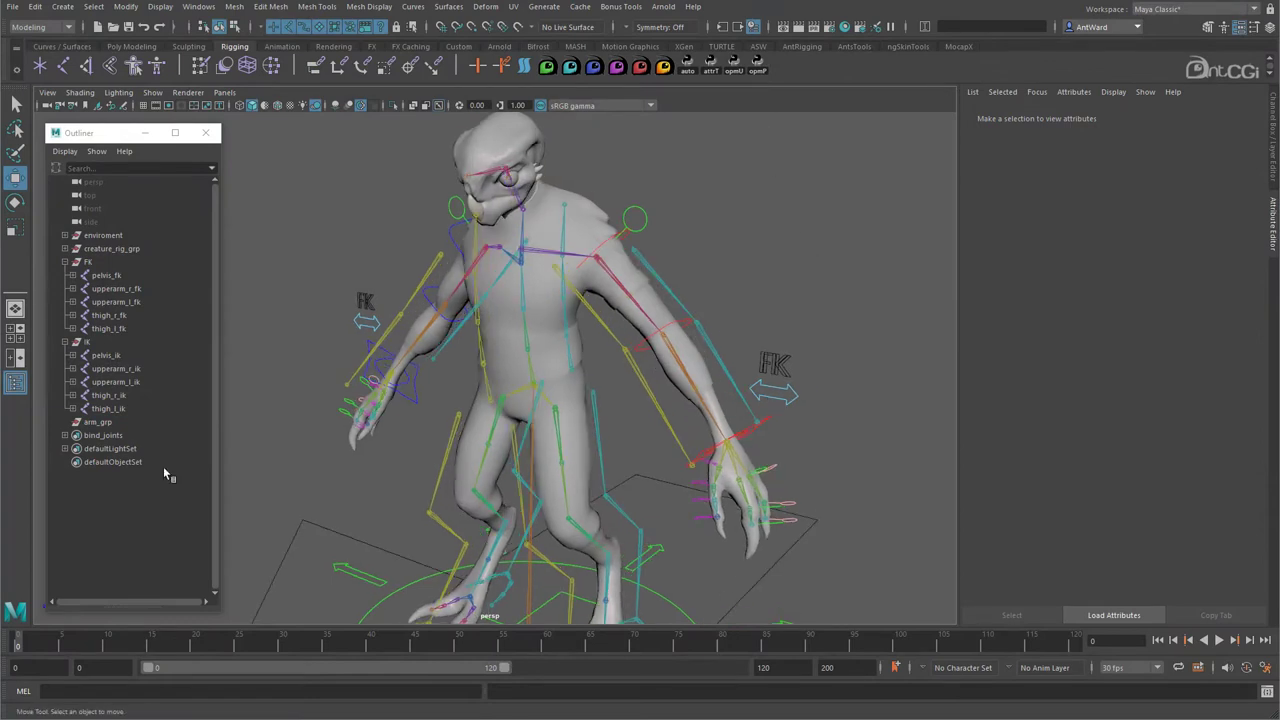
{"action": "left_click", "coordinate": [97, 422]}
{"action": "mouse_move", "coordinate": [605, 344]}
{"action": "left_mouse_down", "text": "alt"}
{"action": "mouse_move", "coordinate": [579, 342]}
{"action": "mouse_move", "coordinate": [628, 338]}
{"action": "left_mouse_up", "text": "alt"}
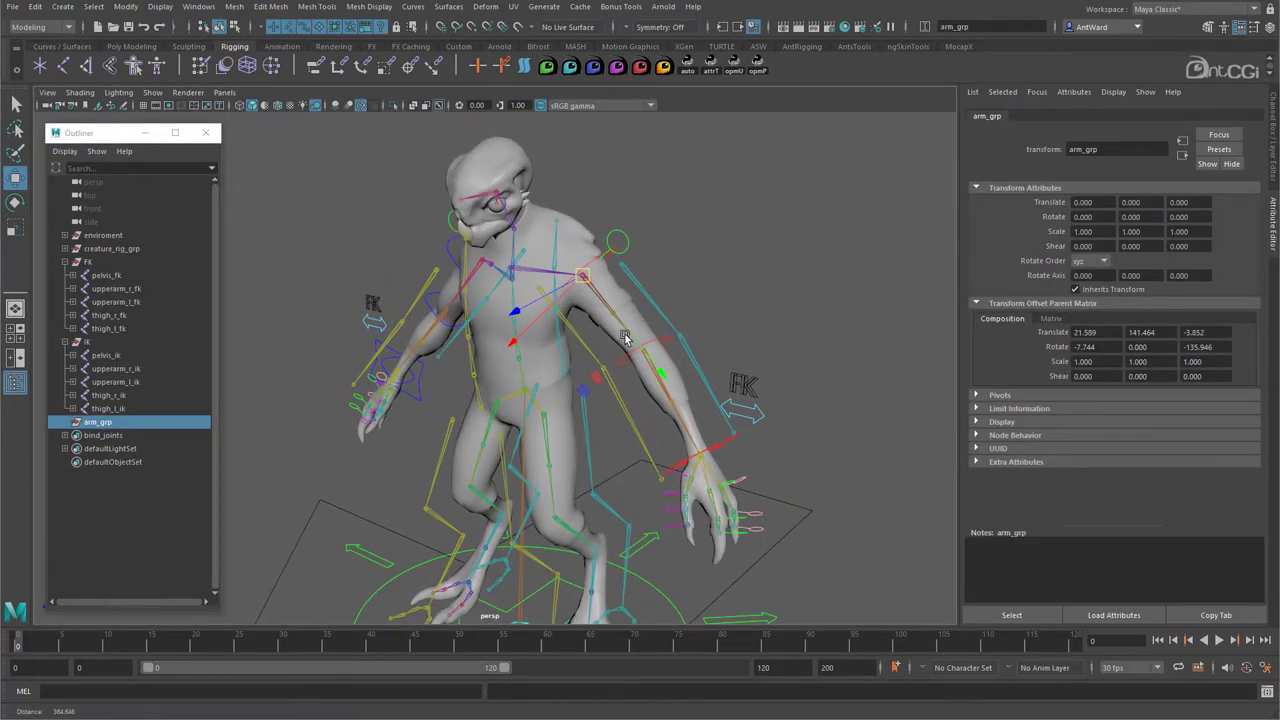
- Try moving arm_root_l_ctrl slightly at the shoulder, undo the move and clear the selection
{"action": "left_click", "coordinate": [624, 236]}
{"action": "mouse_move", "coordinate": [586, 280]}
{"action": "left_mouse_down"}
{"action": "mouse_move", "coordinate": [620, 252]}
{"action": "mouse_move", "coordinate": [589, 274]}
{"action": "left_mouse_up"}
{"action": "key", "text": "ctrl+z"}
{"action": "left_click", "coordinate": [684, 269]}
- Show the Channel Box and open the Node Editor, placing it beside the creature's left arm
{"action": "left_click_drag", "start_coordinate": [684, 269], "coordinate": [655, 232], "text": "alt"}
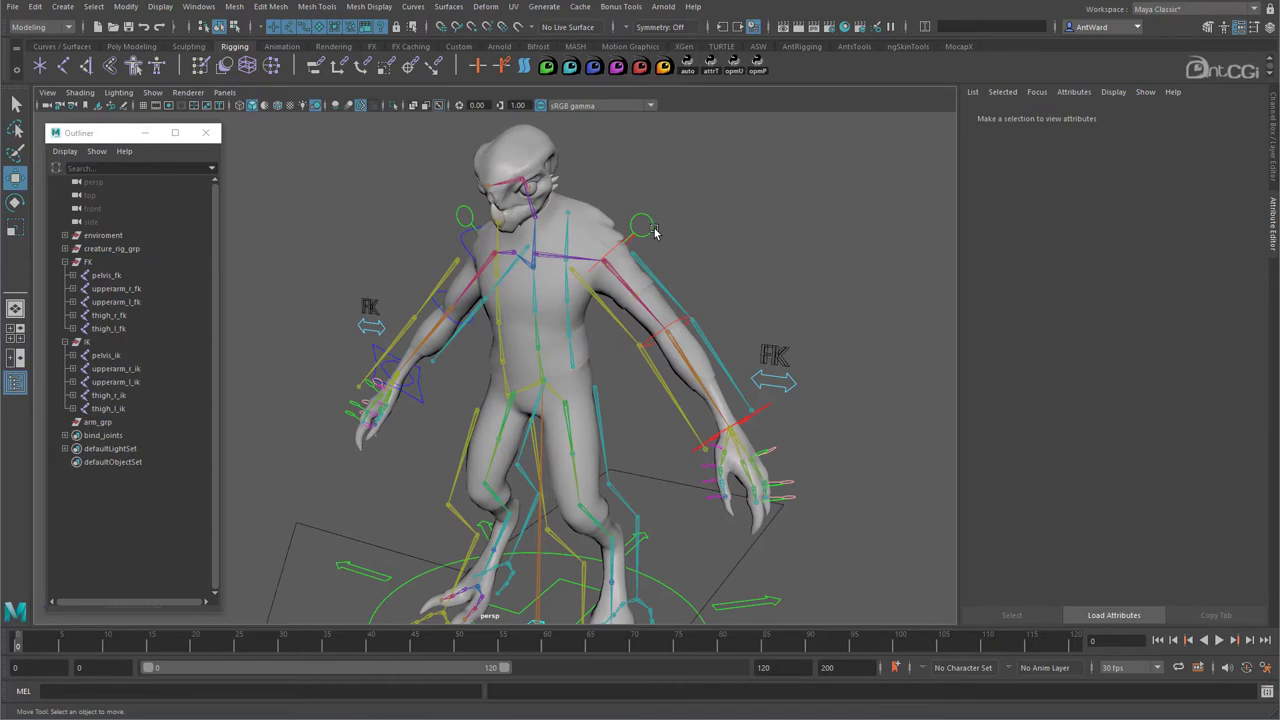
{"action": "middle_click_drag", "start_coordinate": [655, 232], "coordinate": [571, 304], "text": "alt"}
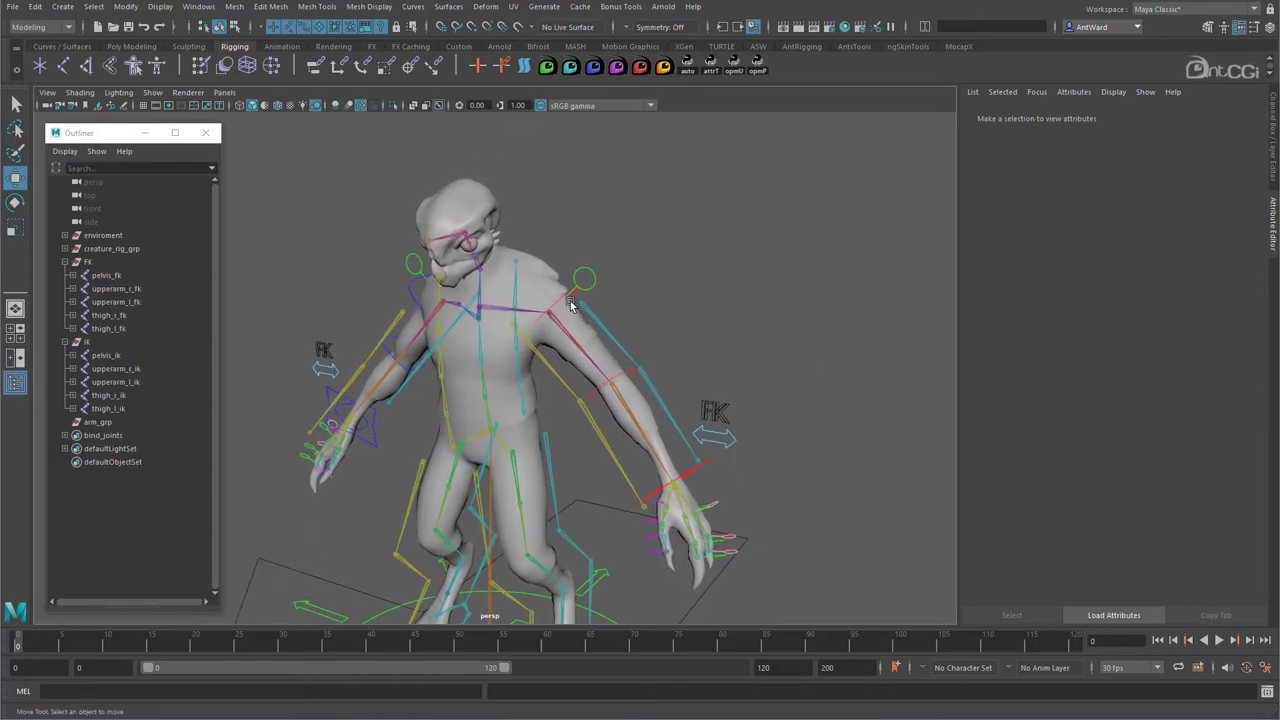
{"action": "right_click_drag", "start_coordinate": [571, 304], "coordinate": [677, 289], "text": "alt"}
{"action": "left_click", "coordinate": [1270, 143]}
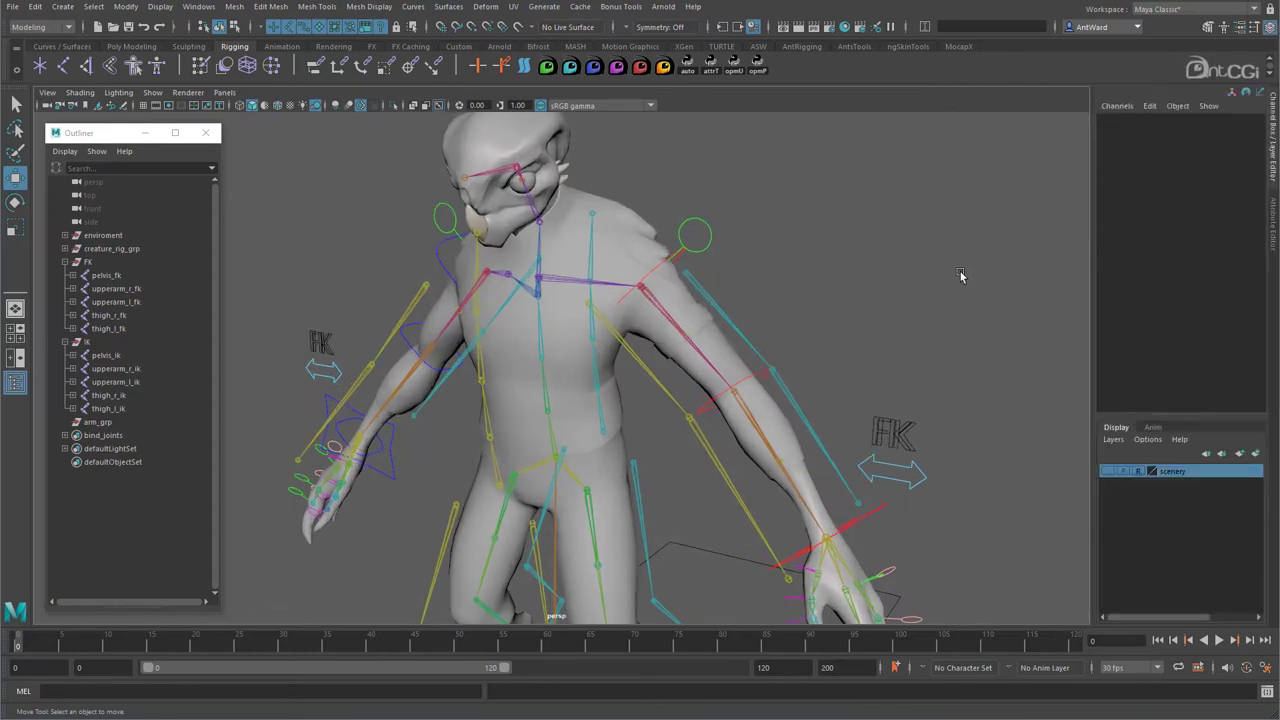
{"action": "right_click_drag", "start_coordinate": [866, 352], "coordinate": [706, 366], "text": "alt"}
{"action": "left_click", "coordinate": [198, 6]}
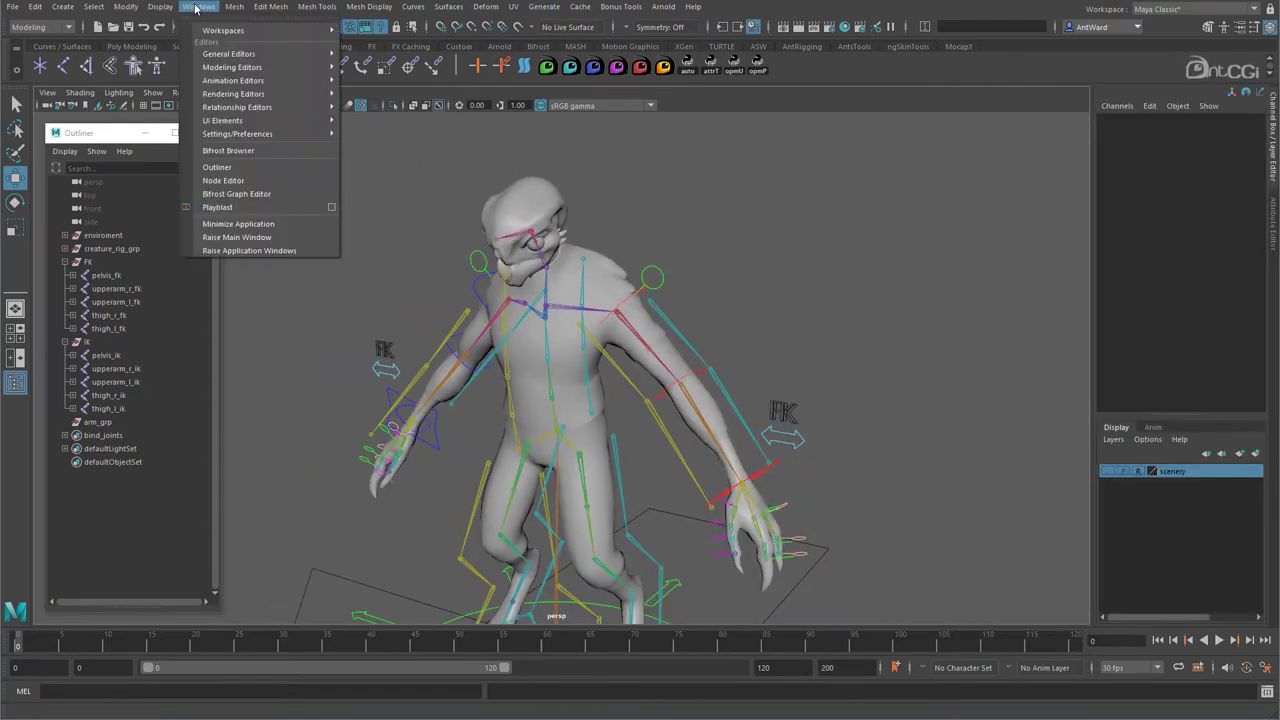
{"action": "left_click", "coordinate": [227, 186]}
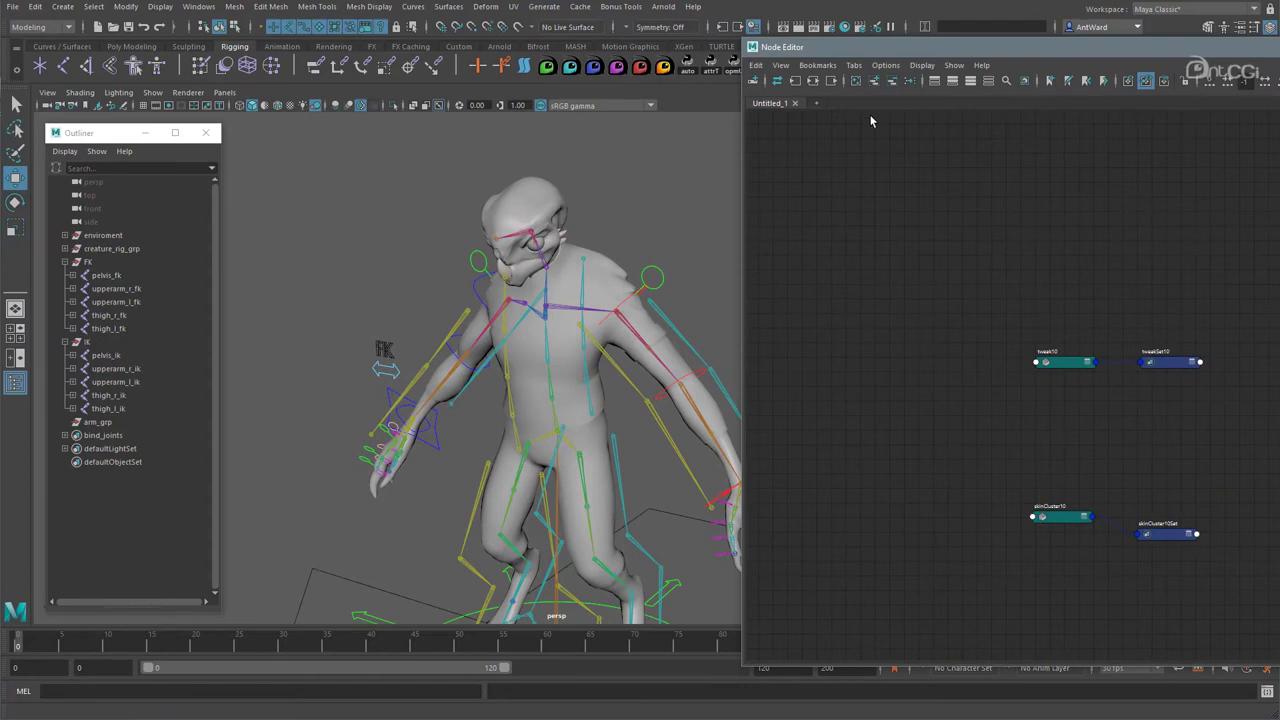
{"action": "left_click_drag", "start_coordinate": [760, 48], "coordinate": [886, 210]}
- Load arm_root_l_ctrl into the Node Editor graph and remove its topShape and stickShape nodes
{"action": "right_click_drag", "start_coordinate": [545, 275], "coordinate": [700, 272], "text": "alt"}
{"action": "middle_click_drag", "start_coordinate": [700, 272], "coordinate": [545, 256], "text": "alt"}
{"action": "left_click", "coordinate": [505, 228]}
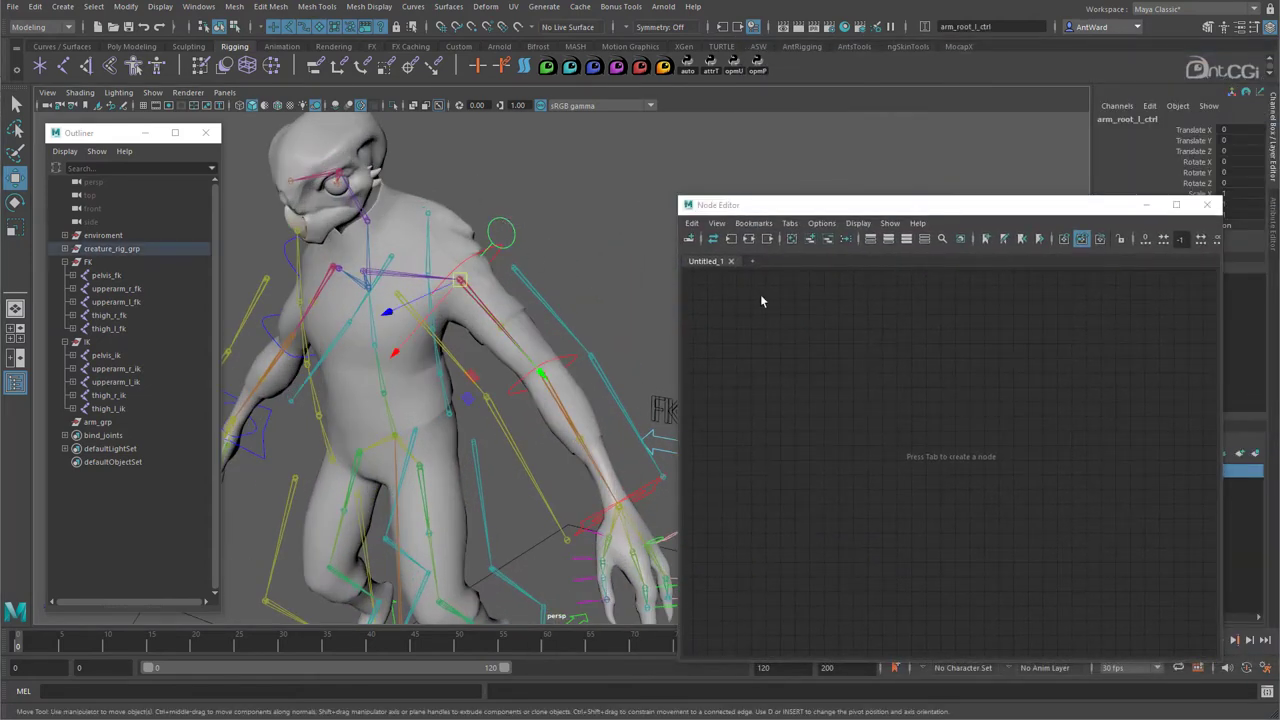
{"action": "left_click", "coordinate": [810, 238]}
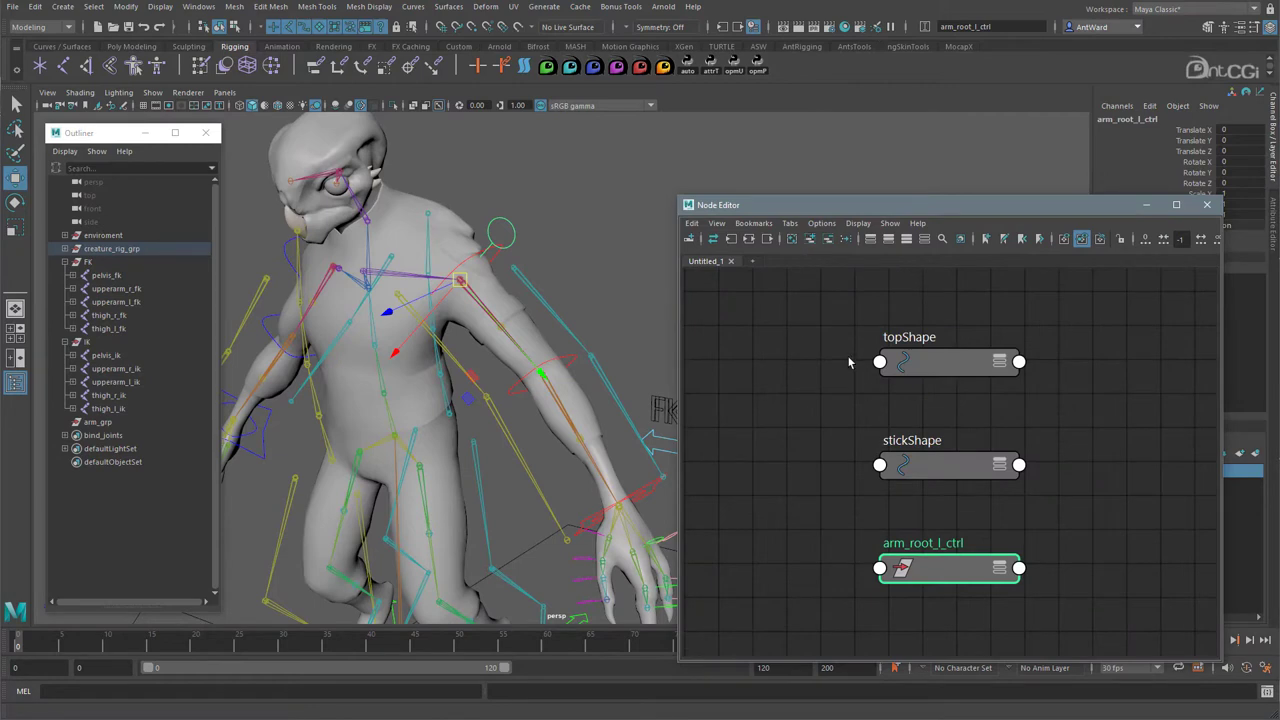
{"action": "left_click_drag", "start_coordinate": [849, 362], "coordinate": [900, 485]}
{"action": "left_click", "coordinate": [827, 238]}
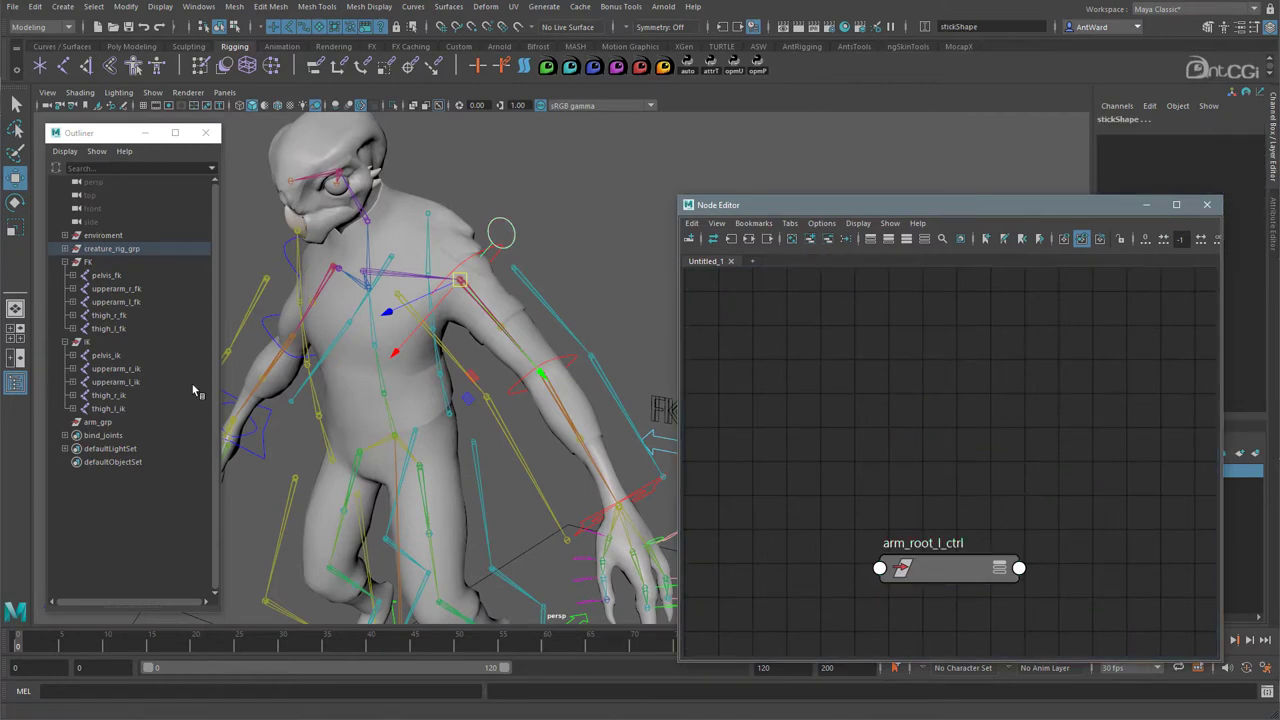
- Rename arm_grp to arm_l_grp
{"action": "left_click", "coordinate": [105, 423]}
{"action": "double_click", "coordinate": [105, 423]}
{"action": "key", "text": "Return"}
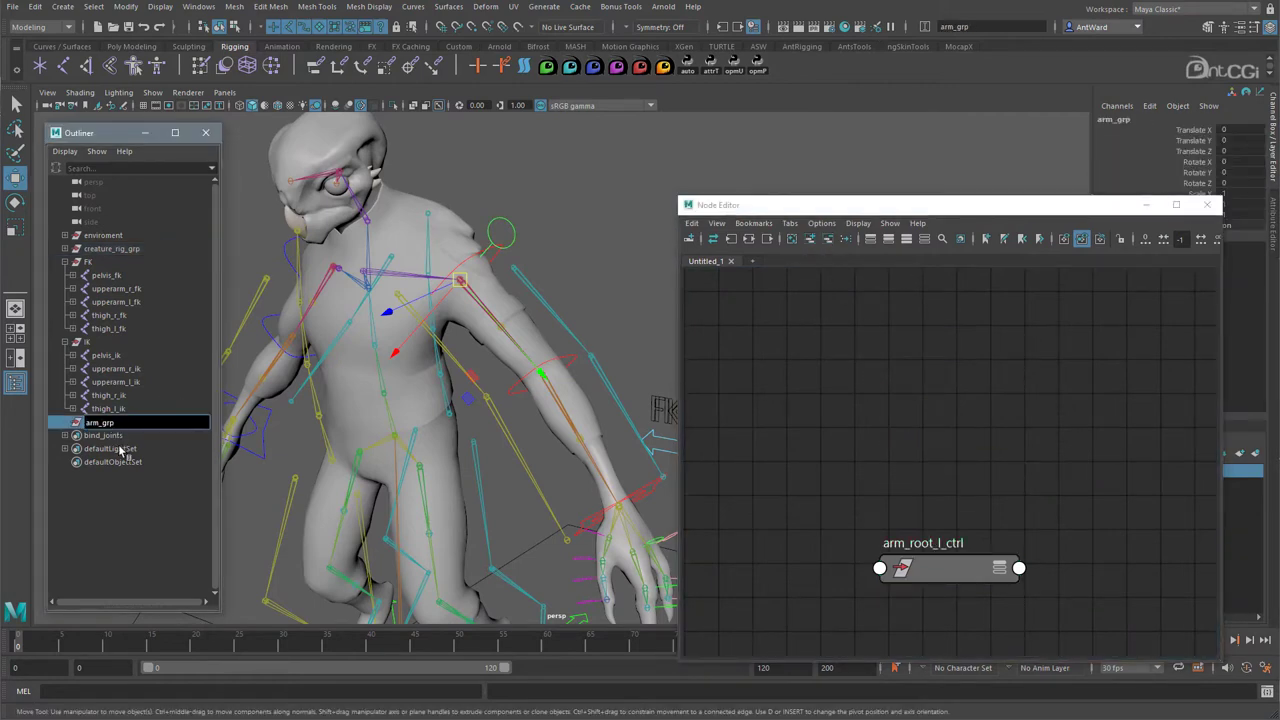
{"action": "type", "text": "l_"}
{"action": "key", "text": "Return"}
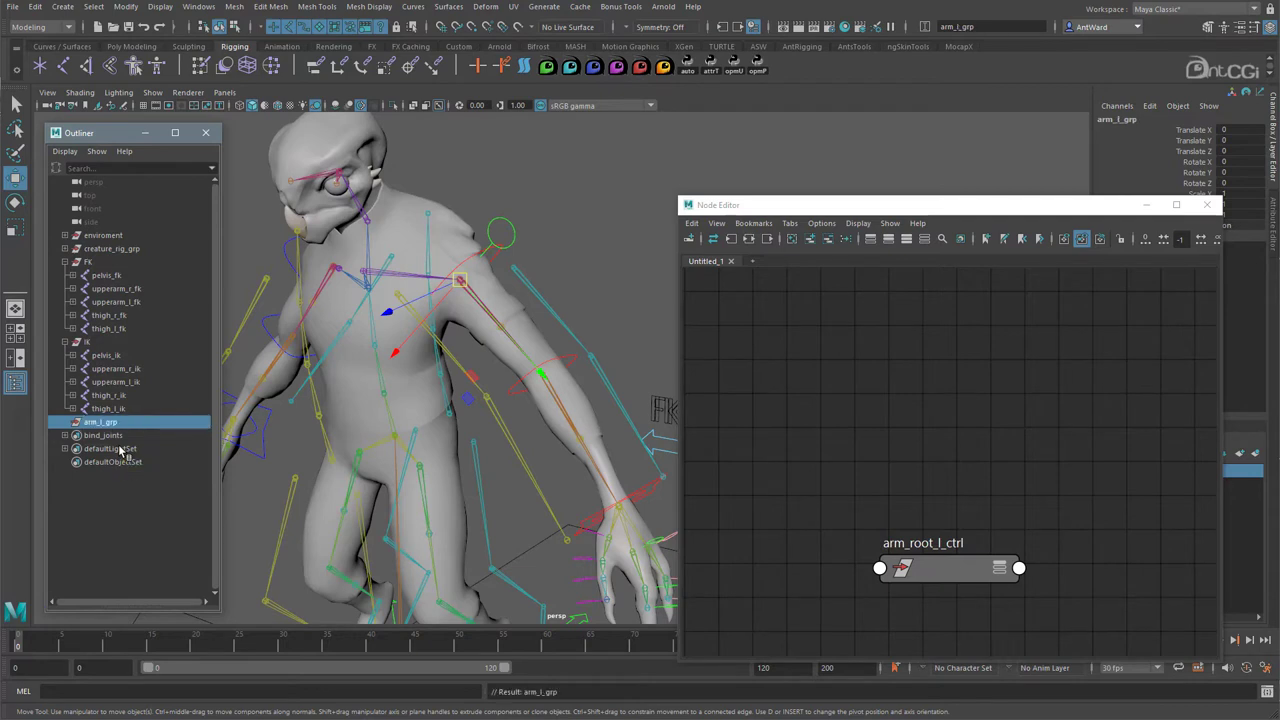
- Add arm_l_grp to the node graph beside arm_root_l_ctrl and expand both nodes to show their attributes
{"action": "middle_click_drag", "start_coordinate": [106, 428], "coordinate": [1072, 468]}
{"action": "scroll", "coordinate": [1022, 484], "scroll_direction": "down", "scroll_amount": 2}
{"action": "middle_click_drag", "start_coordinate": [1033, 534], "coordinate": [960, 417], "text": "alt"}
{"action": "left_click_drag", "start_coordinate": [899, 440], "coordinate": [836, 367]}
{"action": "left_click_drag", "start_coordinate": [829, 315], "coordinate": [1096, 405]}
{"action": "key", "text": "3"}
{"action": "scroll", "coordinate": [943, 511], "scroll_direction": "down", "scroll_amount": 2}
{"action": "middle_click_drag", "start_coordinate": [943, 511], "coordinate": [932, 440], "text": "alt"}
{"action": "left_click", "coordinate": [859, 585]}
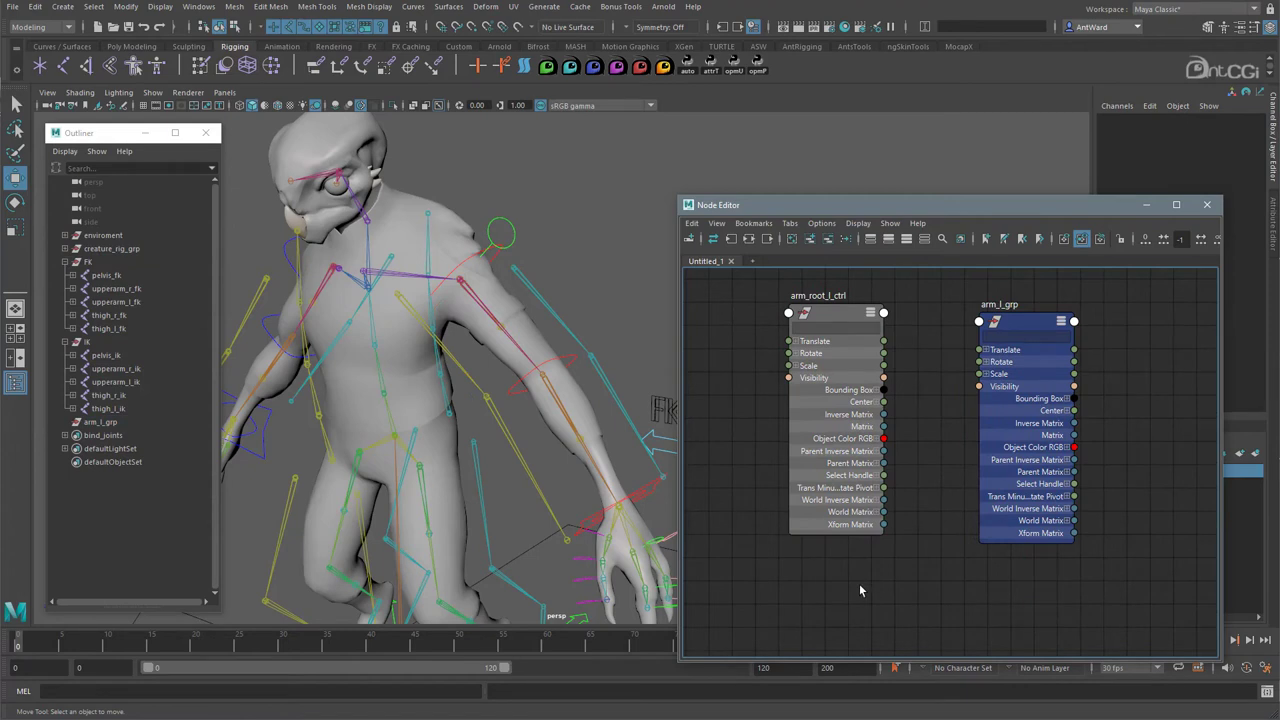
- Connect arm_root_l_ctrl's World Matrix[0] output to arm_l_grp's offsetParentMatrix input
{"action": "left_click", "coordinate": [841, 312]}
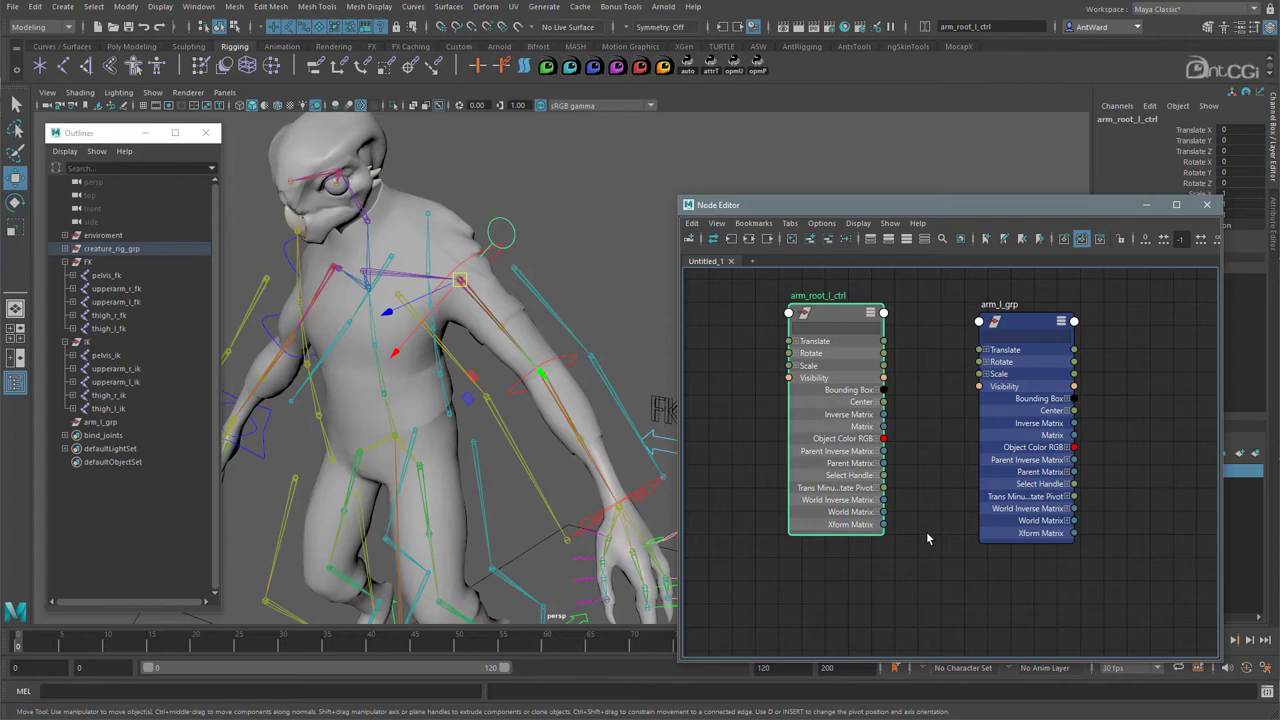
{"action": "left_click", "coordinate": [877, 512]}
{"action": "left_click_drag", "start_coordinate": [884, 530], "coordinate": [988, 328]}
{"action": "scroll", "coordinate": [463, 465], "scroll_direction": "down", "scroll_amount": 10}
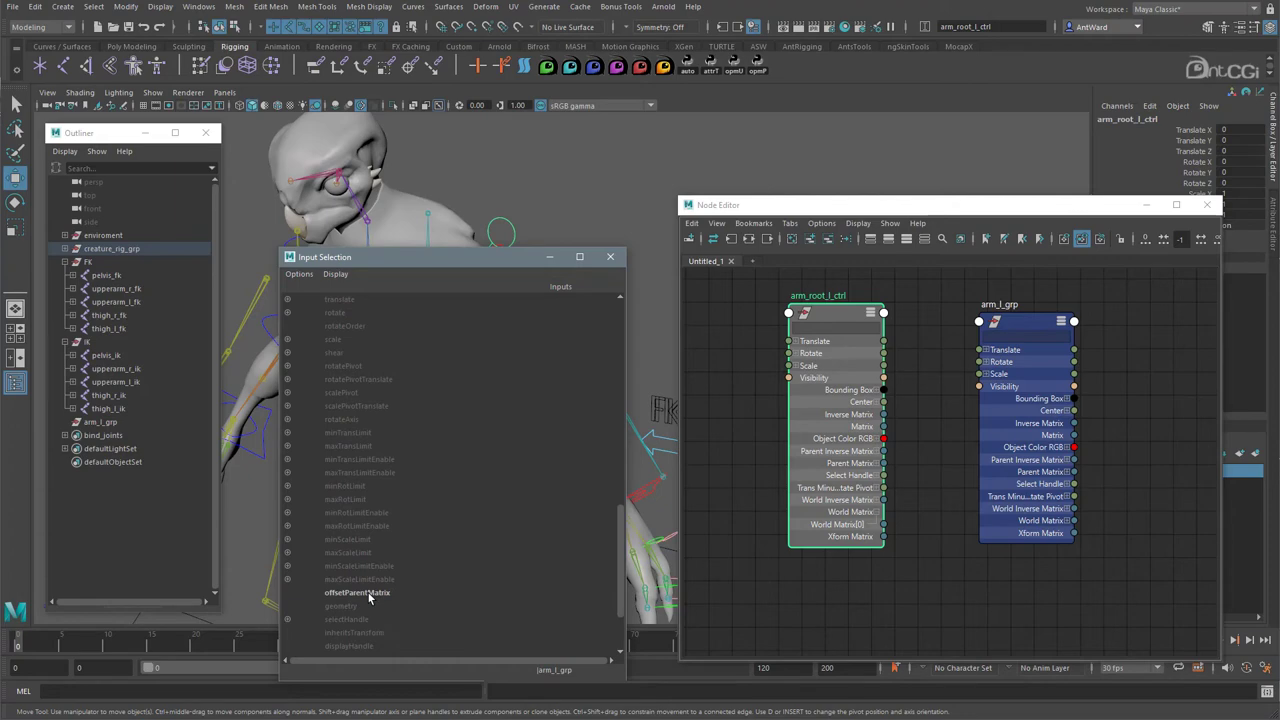
{"action": "left_click", "coordinate": [367, 592]}
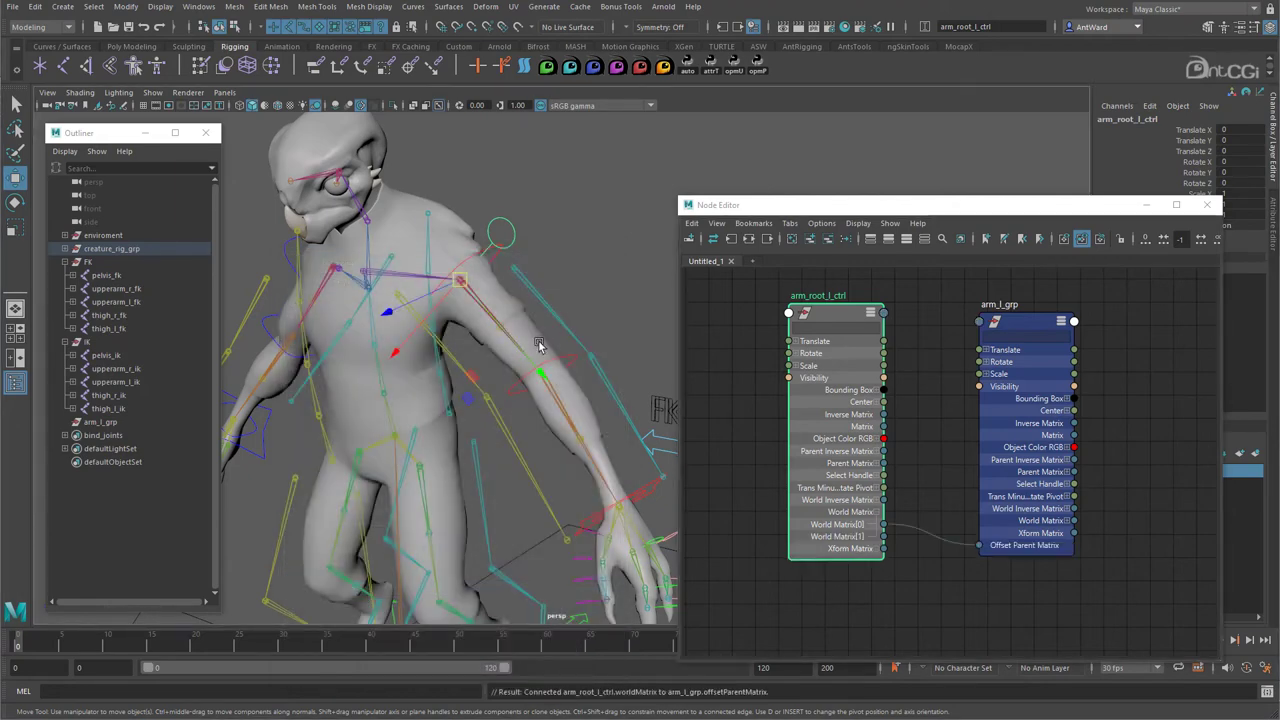
- Try moving arm_root_l_ctrl up from the shoulder to test the connection to arm_l_grp, and undo the move
{"action": "left_click", "coordinate": [100, 423]}
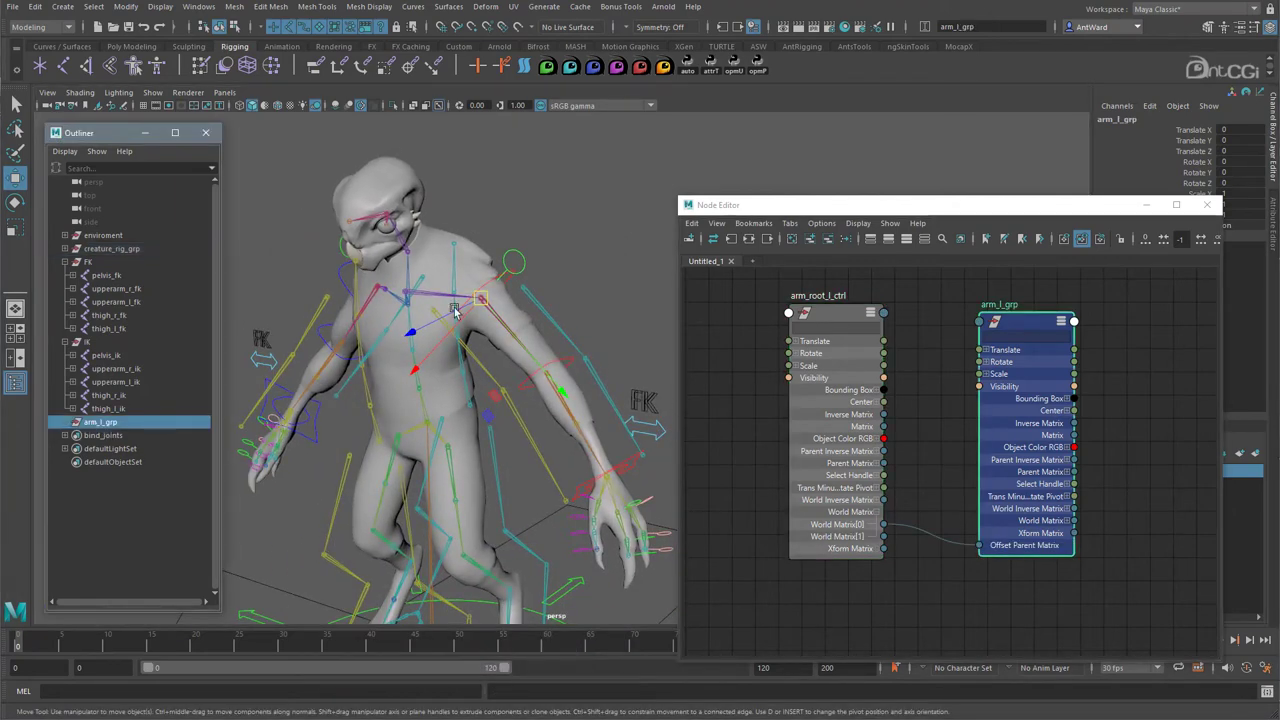
{"action": "left_click_drag", "start_coordinate": [530, 250], "coordinate": [568, 245], "text": "alt"}
{"action": "left_click", "coordinate": [500, 287]}
{"action": "left_click_drag", "start_coordinate": [501, 288], "coordinate": [515, 254]}
{"action": "key", "text": "ctrl+z"}
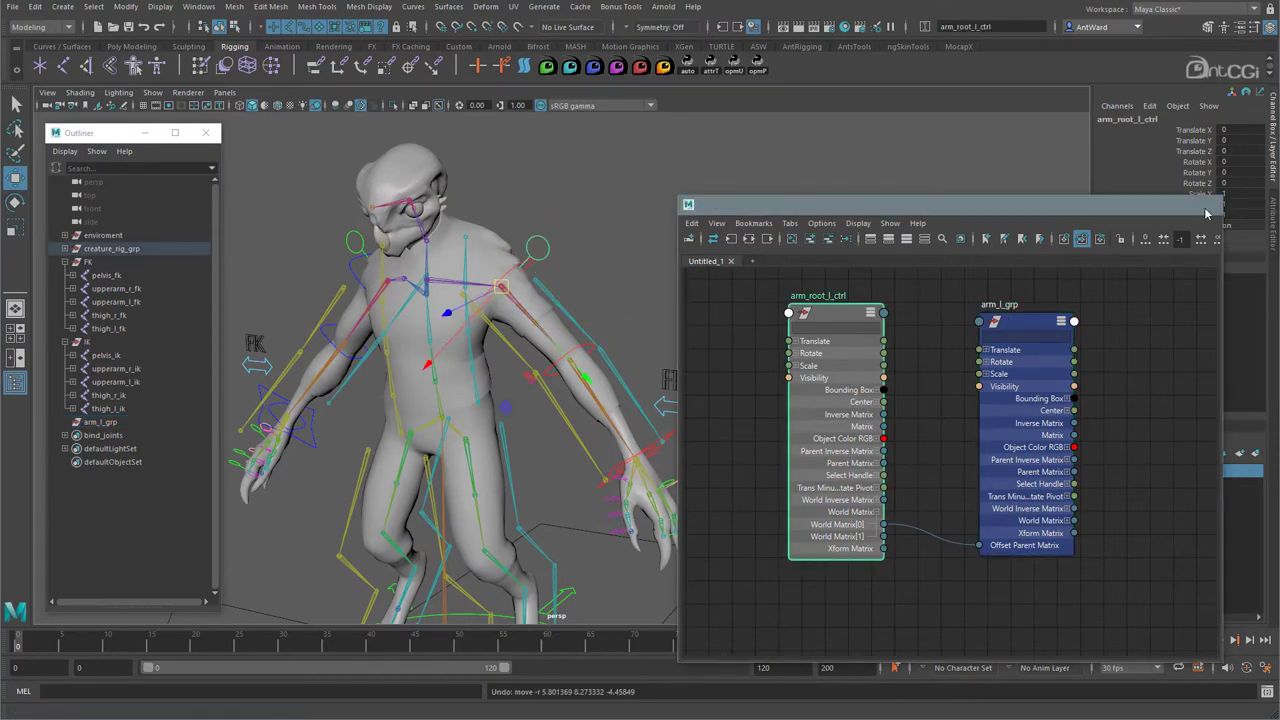
- Close the Node Editor and parent upperarm_l_ik and upperarm_l_fk under arm_l_grp
{"action": "left_click", "coordinate": [1207, 205]}
{"action": "scroll", "coordinate": [553, 290], "scroll_direction": "up", "scroll_amount": 2}
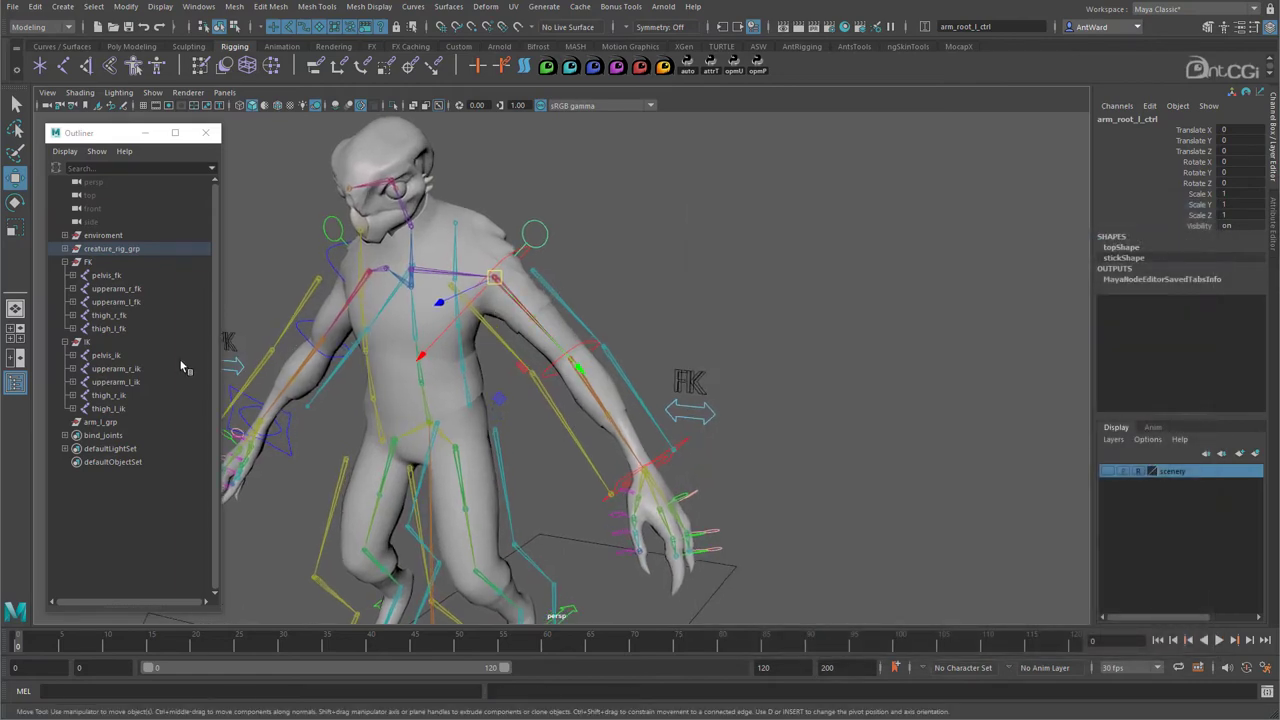
{"action": "left_click", "coordinate": [135, 383]}
{"action": "left_click", "coordinate": [138, 302], "text": "ctrl"}
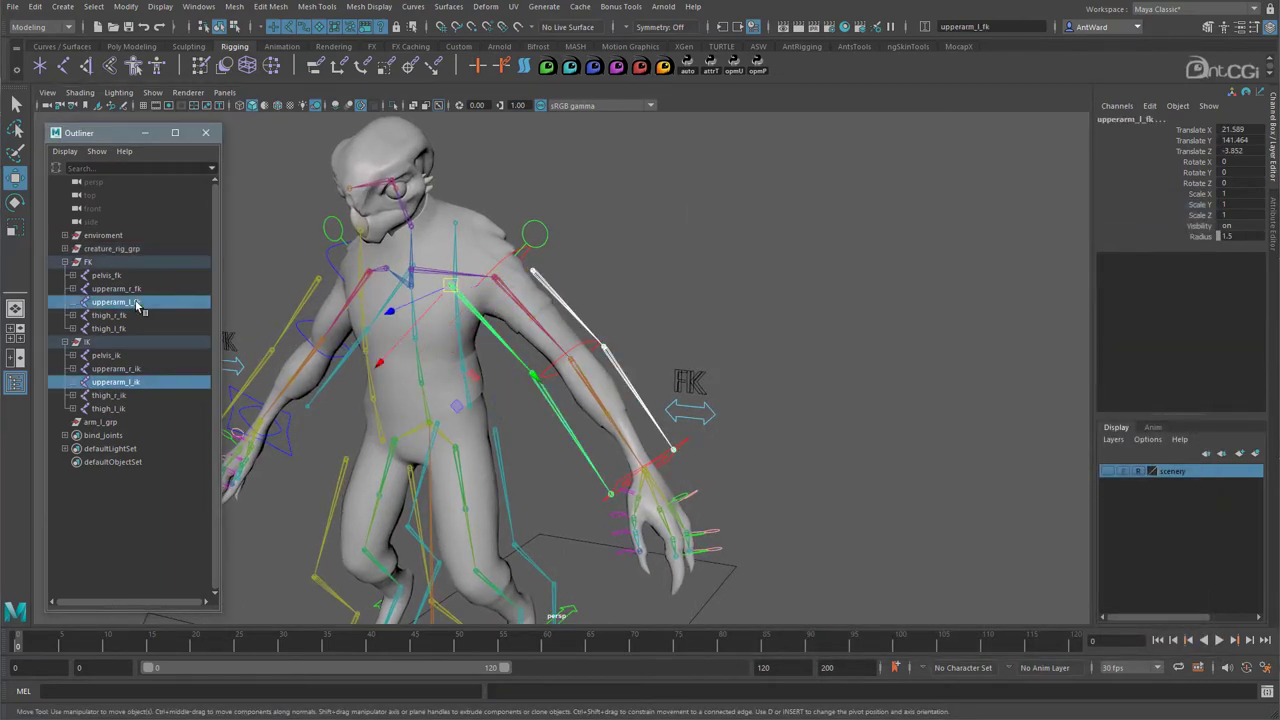
{"action": "middle_click_drag", "start_coordinate": [135, 390], "coordinate": [118, 426]}
- Try moving and rotating arm_root_l_ctrl to test the left arm's IK and FK chains, undo everything and clear the selection
{"action": "left_click", "coordinate": [543, 237]}
{"action": "left_click_drag", "start_coordinate": [503, 278], "coordinate": [568, 312]}
{"action": "key", "text": "e"}
{"action": "key", "text": "ctrl+z"}
{"action": "key", "text": "ctrl+z"}
{"action": "key", "text": "ctrl+z"}
{"action": "key", "text": "ctrl+z"}
{"action": "key", "text": "ctrl+z"}
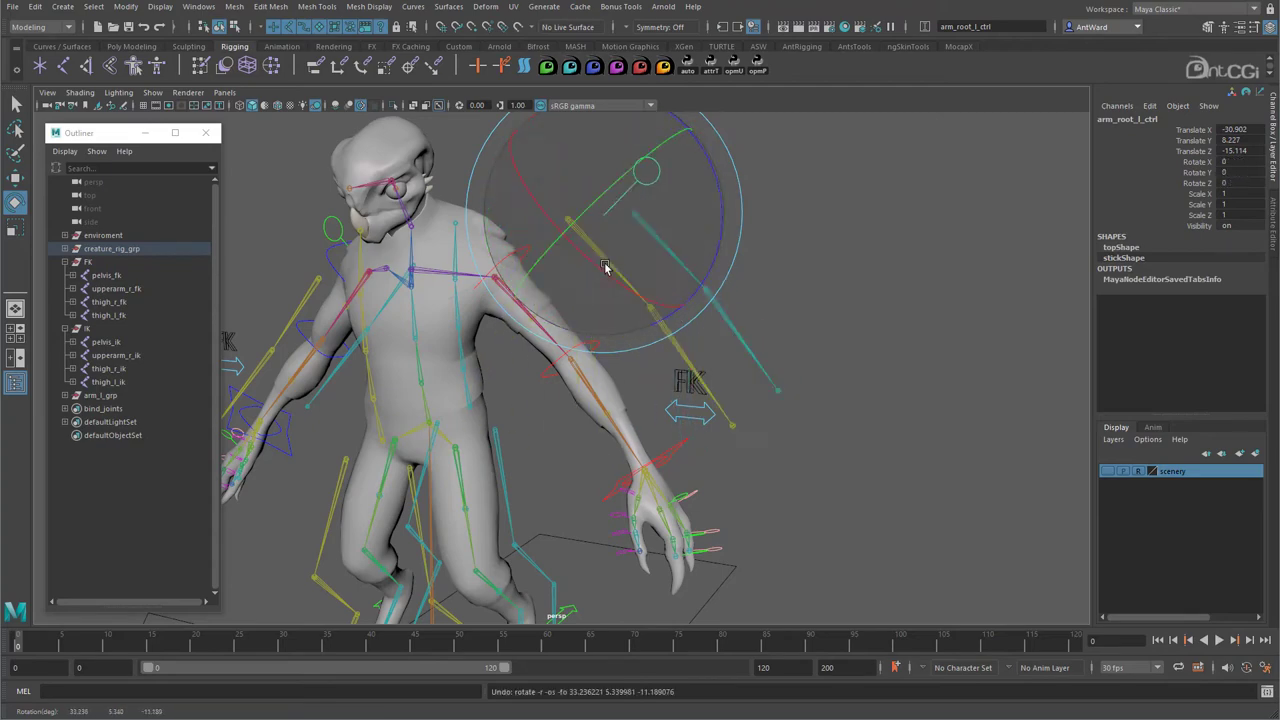
{"action": "left_click_drag", "start_coordinate": [582, 310], "coordinate": [534, 371], "text": "alt"}
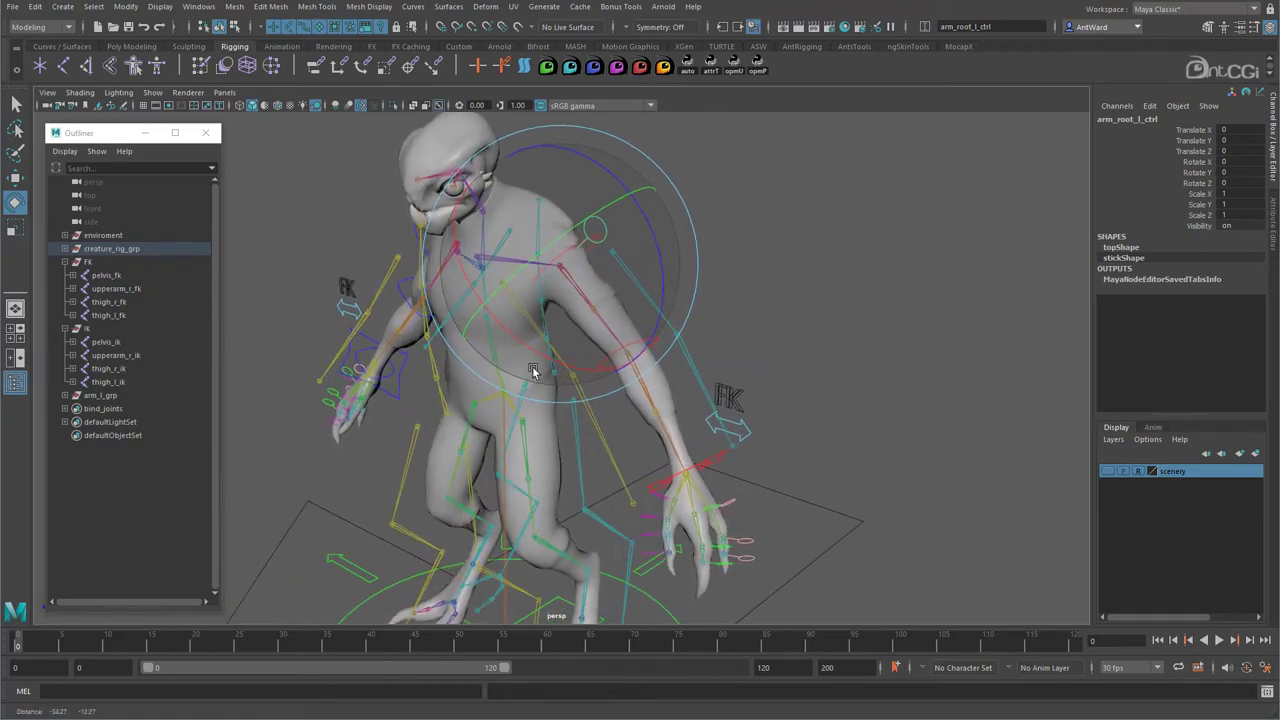
{"action": "right_click_drag", "start_coordinate": [534, 371], "coordinate": [717, 346], "text": "alt"}
{"action": "left_click", "coordinate": [822, 231]}
{"action": "left_click_drag", "start_coordinate": [680, 278], "coordinate": [623, 277], "text": "alt"}
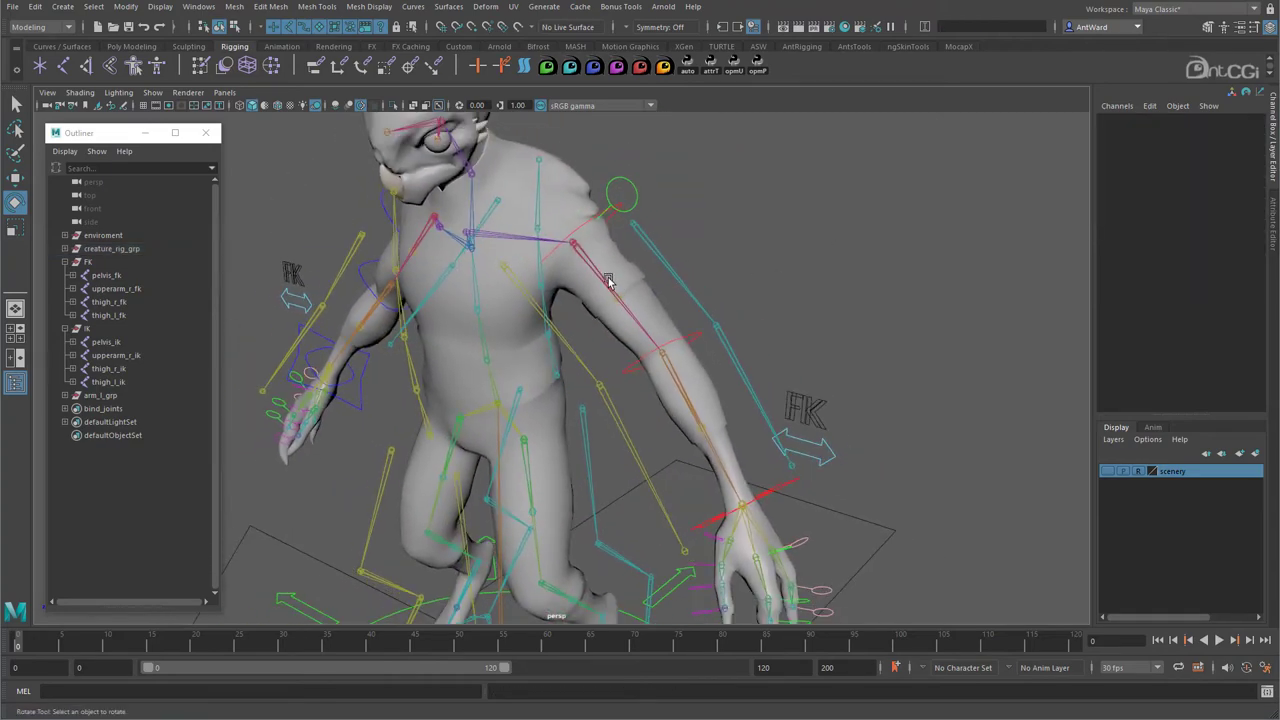
{"action": "left_click", "coordinate": [630, 316]}
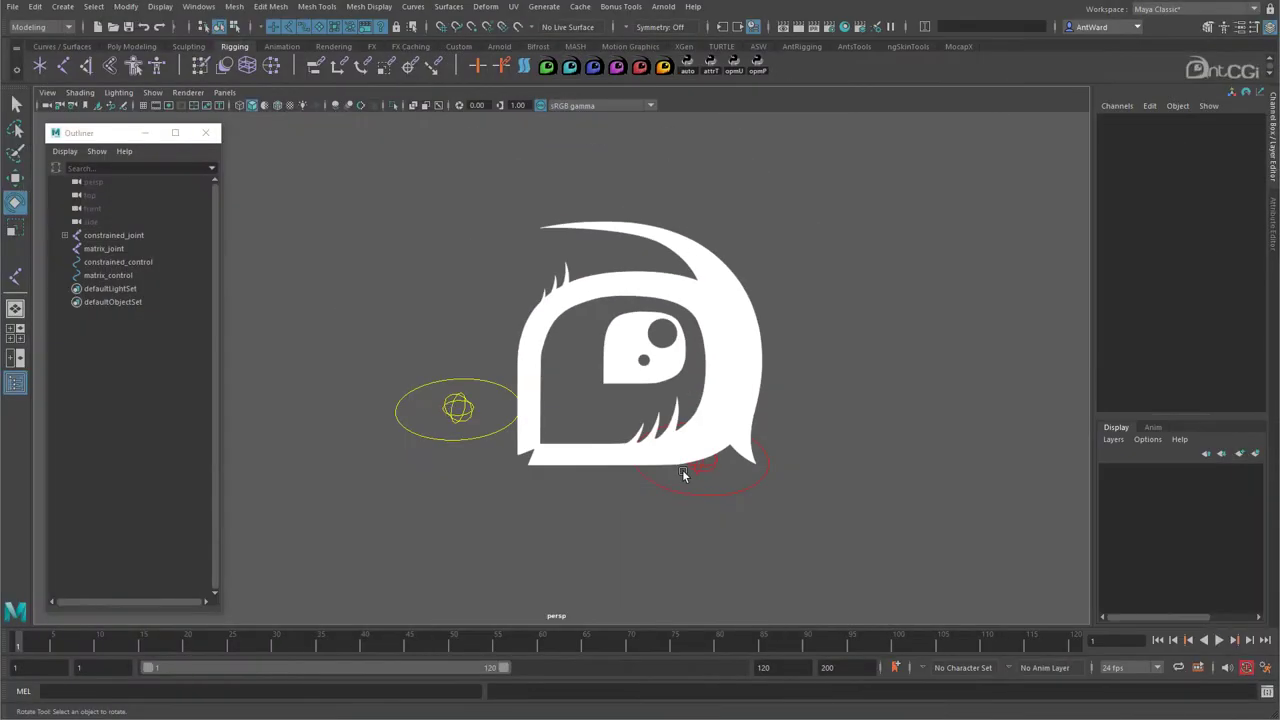
- Inspect constrained_control and constrained_joint, and expand constrained_joint's hierarchy to reveal its parent constraint
{"action": "left_click", "coordinate": [510, 418]}
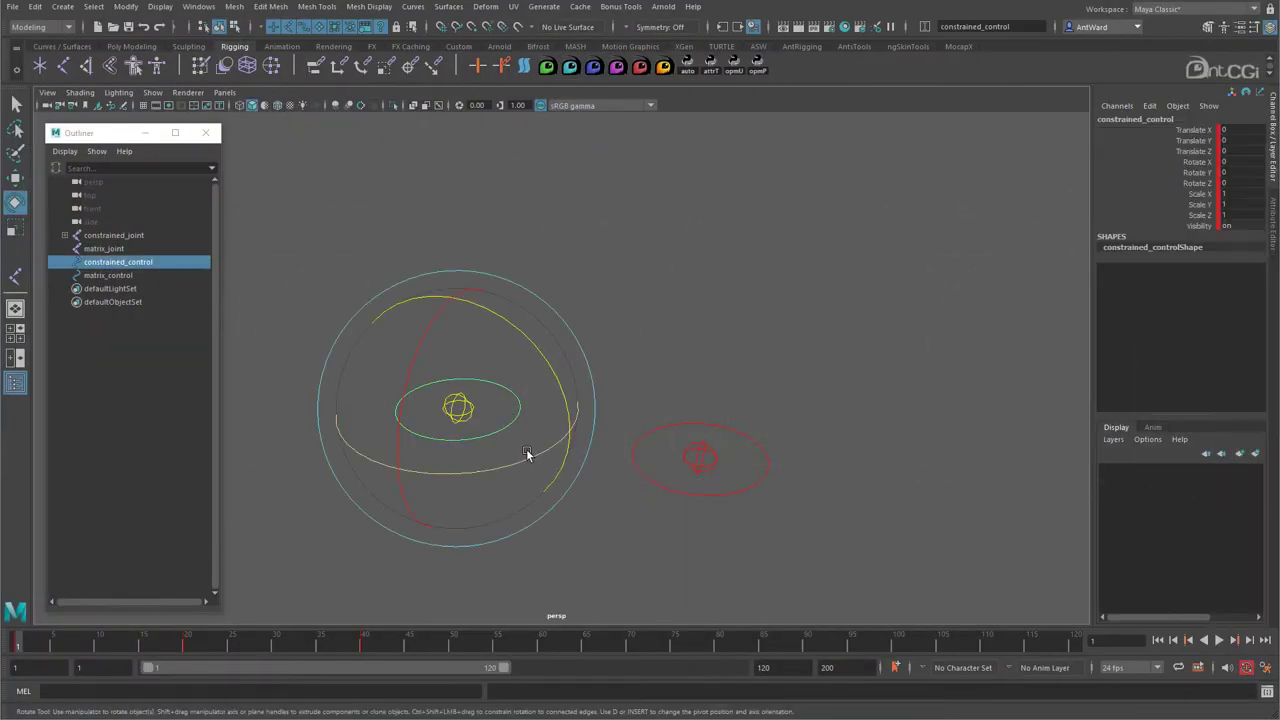
{"action": "key", "text": "w"}
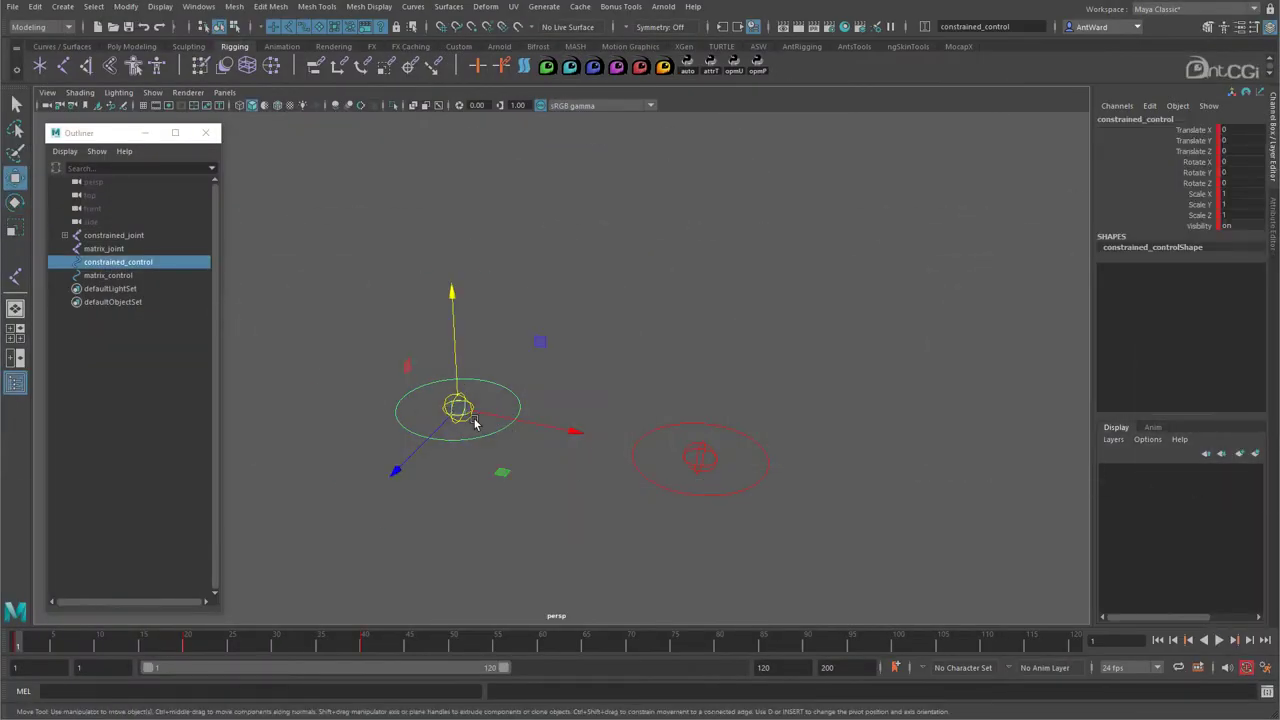
{"action": "mouse_move", "coordinate": [459, 408]}
{"action": "left_mouse_down"}
{"action": "mouse_move", "coordinate": [494, 337]}
{"action": "mouse_move", "coordinate": [466, 414]}
{"action": "mouse_move", "coordinate": [457, 409]}
{"action": "left_mouse_up"}
{"action": "left_click", "coordinate": [447, 400]}
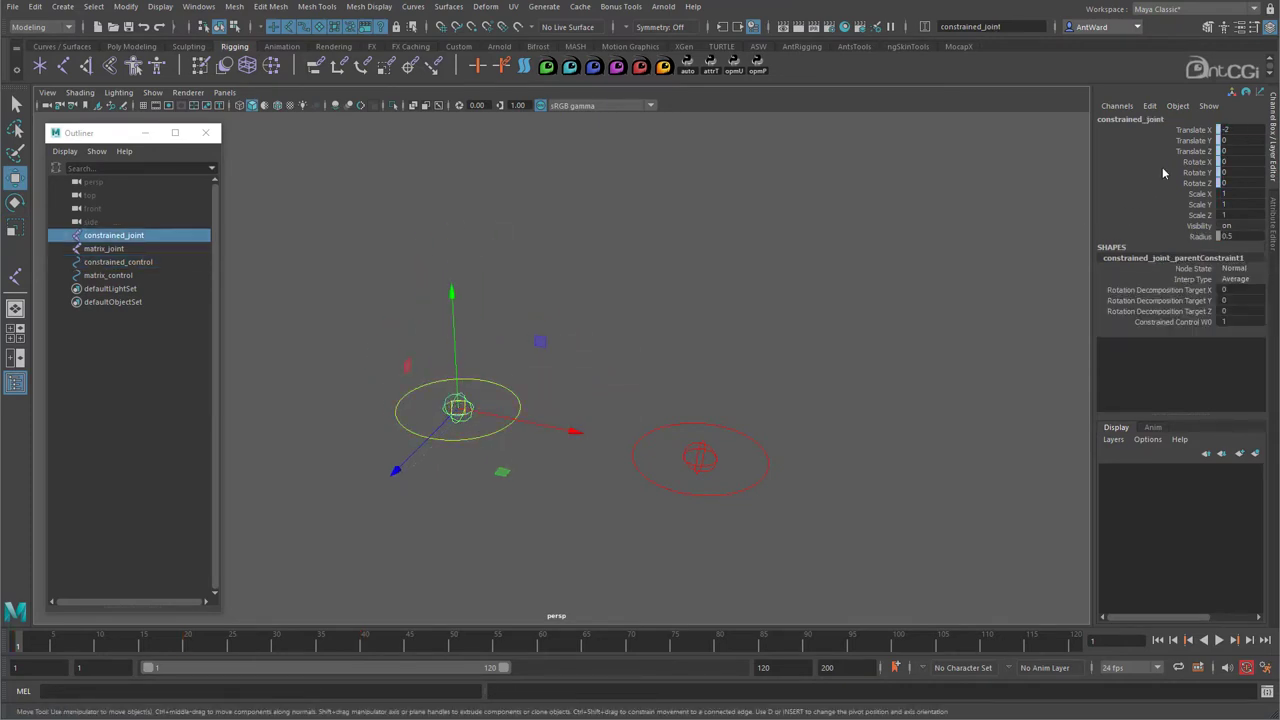
{"action": "left_click", "coordinate": [66, 238]}
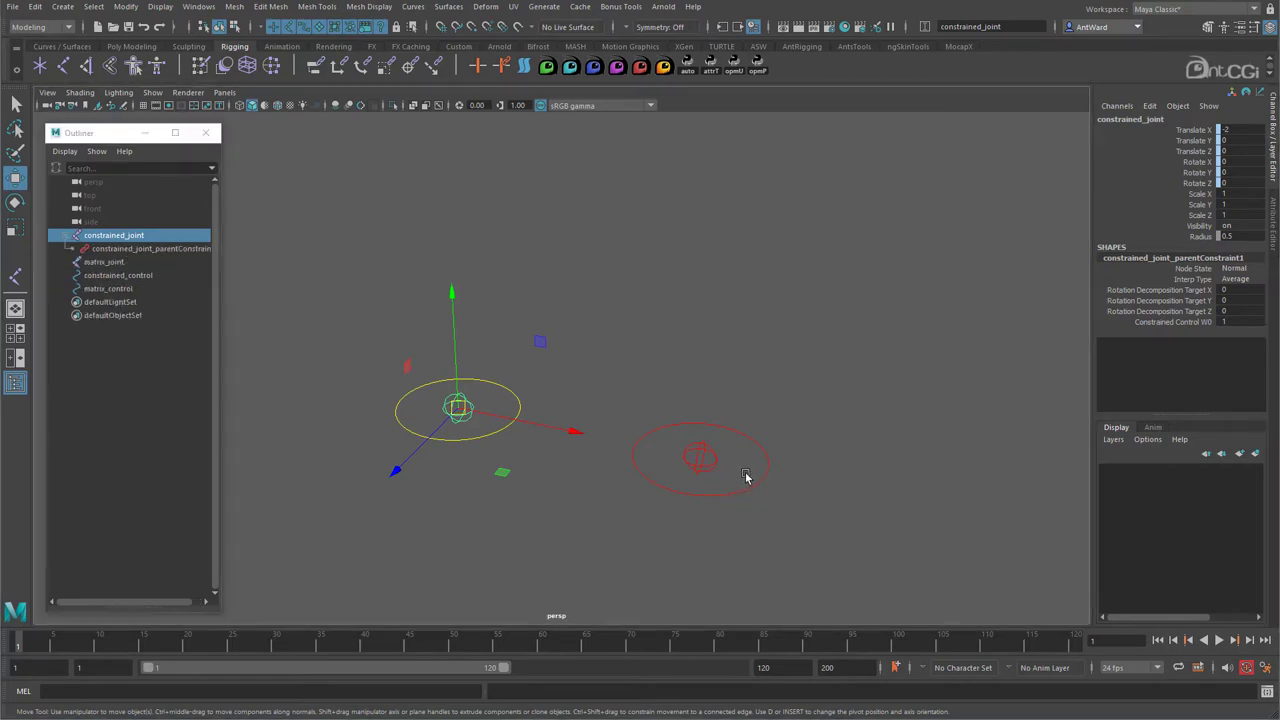
- Try moving matrix_control, undo the move, check matrix_joint's channels and clear the selection
{"action": "left_click_drag", "start_coordinate": [746, 474], "coordinate": [776, 515]}
{"action": "left_click_drag", "start_coordinate": [700, 457], "coordinate": [731, 375]}
{"action": "middle_click_drag", "start_coordinate": [730, 376], "coordinate": [726, 428]}
{"action": "key", "text": "ctrl+z"}
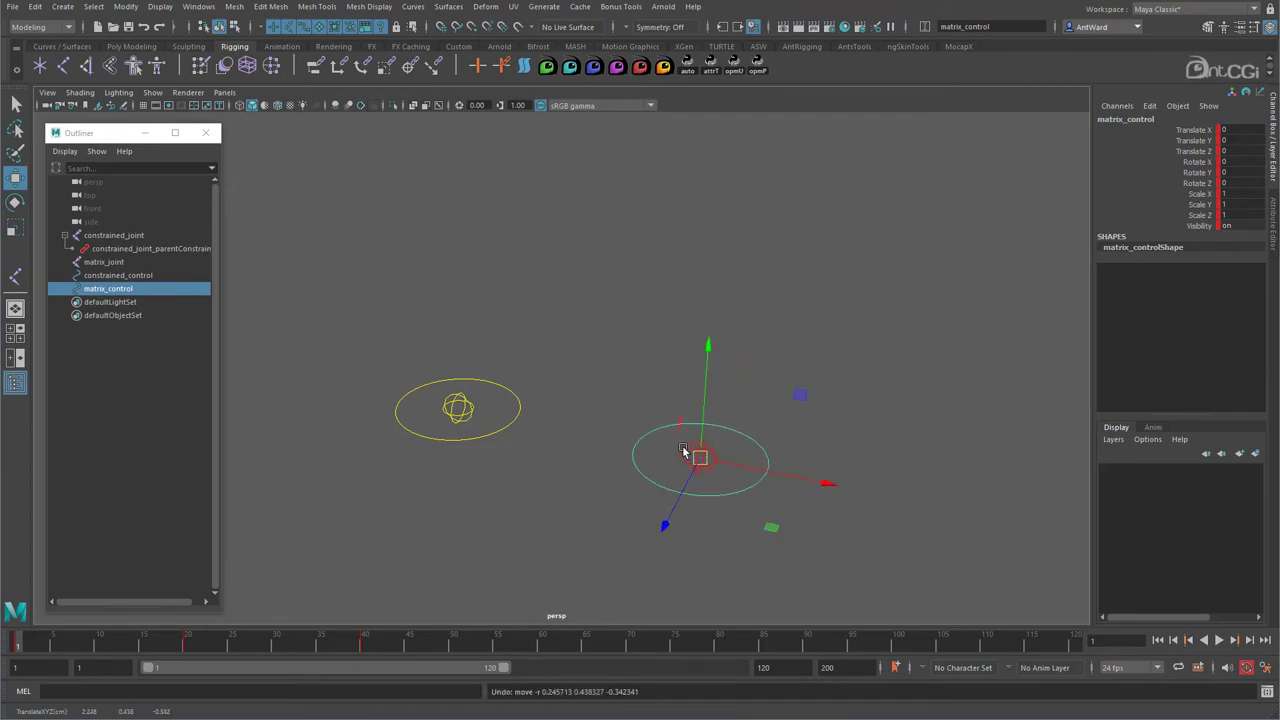
{"action": "left_click", "coordinate": [679, 445]}
{"action": "left_click", "coordinate": [699, 456]}
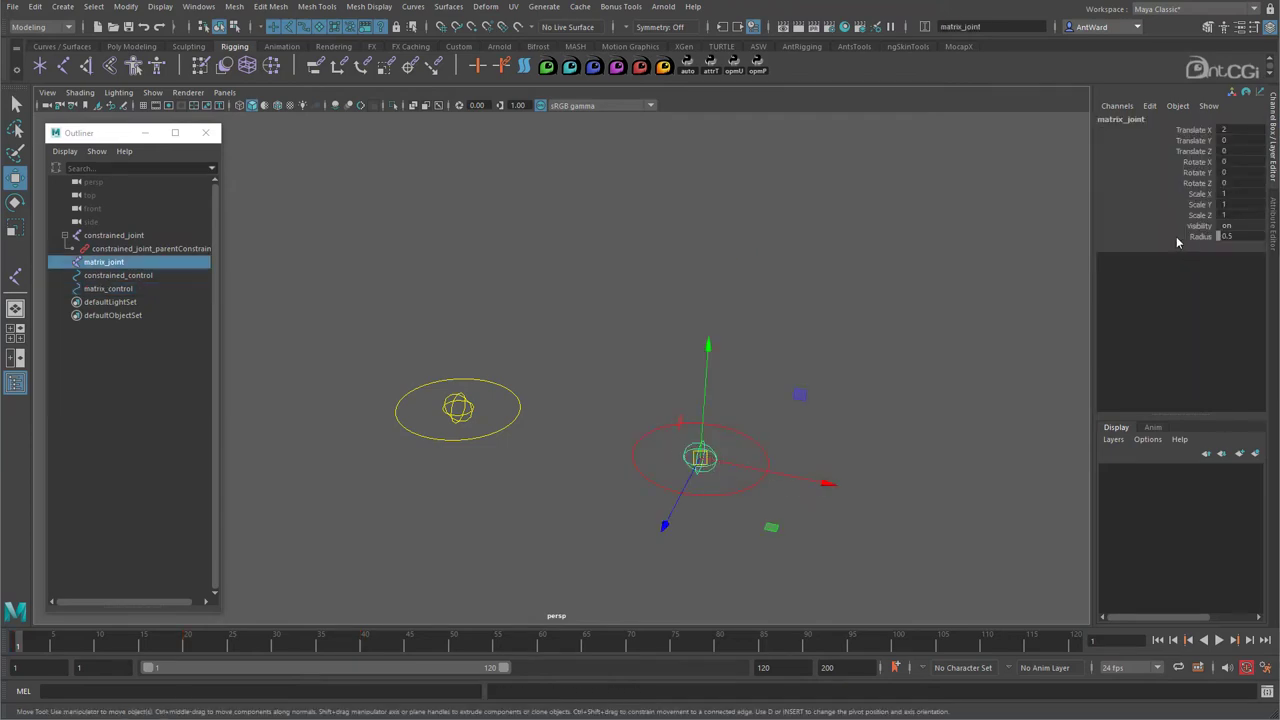
{"action": "left_click", "coordinate": [795, 369]}
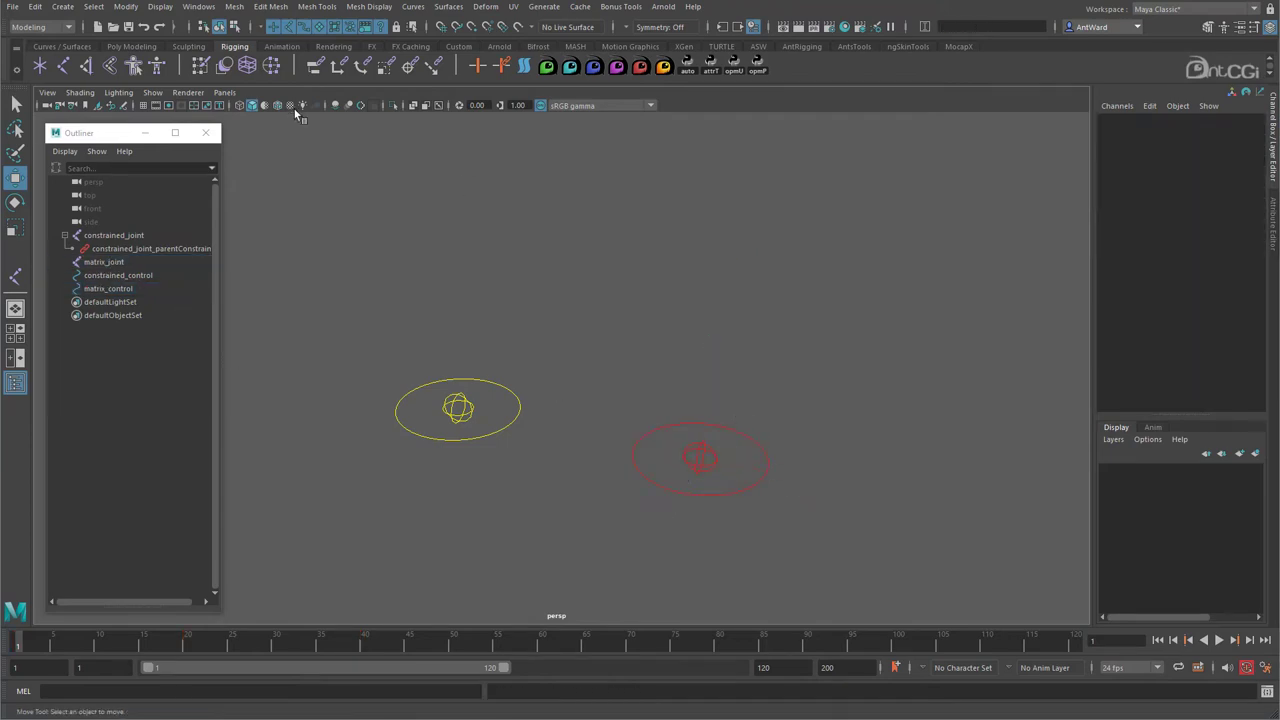
- Open the Node Editor beside the two control setups and graph the connections of matrix_joint and matrix_control
{"action": "left_click", "coordinate": [198, 7]}
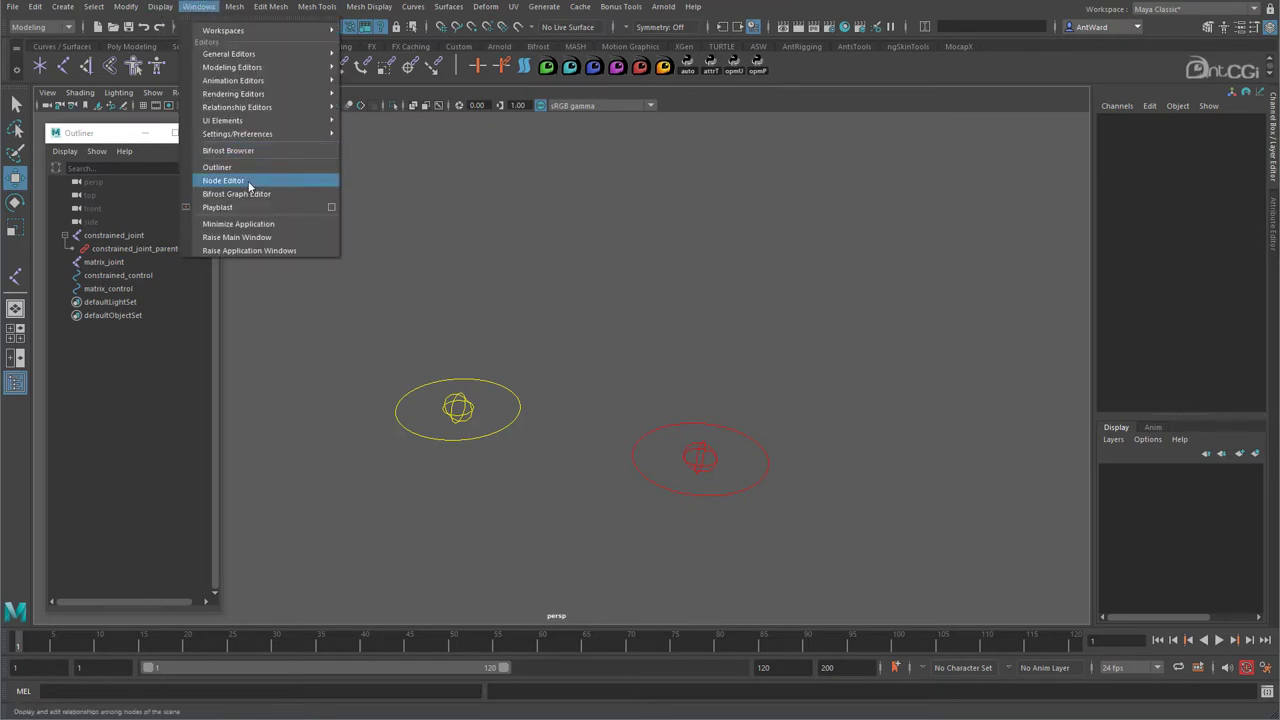
{"action": "left_click", "coordinate": [249, 182]}
{"action": "left_click_drag", "start_coordinate": [730, 111], "coordinate": [847, 108]}
{"action": "left_click", "coordinate": [590, 450]}
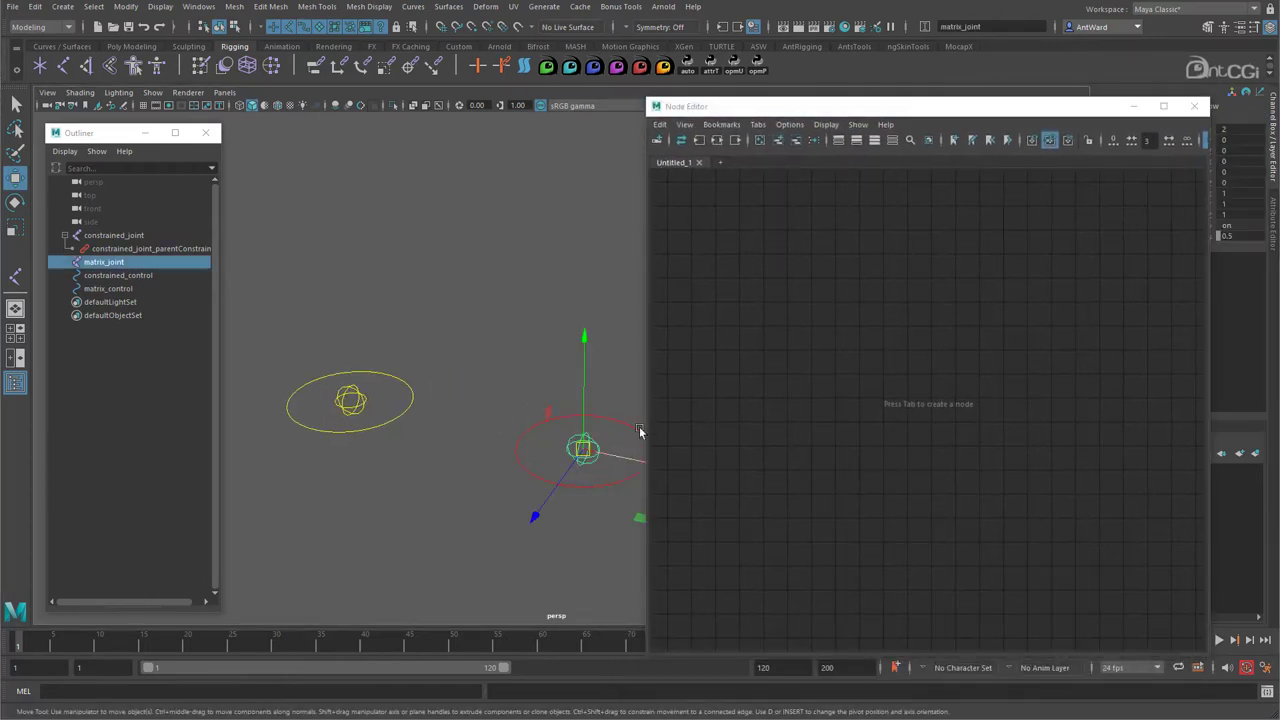
{"action": "left_click_drag", "start_coordinate": [520, 446], "coordinate": [523, 452], "text": "shift"}
{"action": "left_click", "coordinate": [779, 141]}
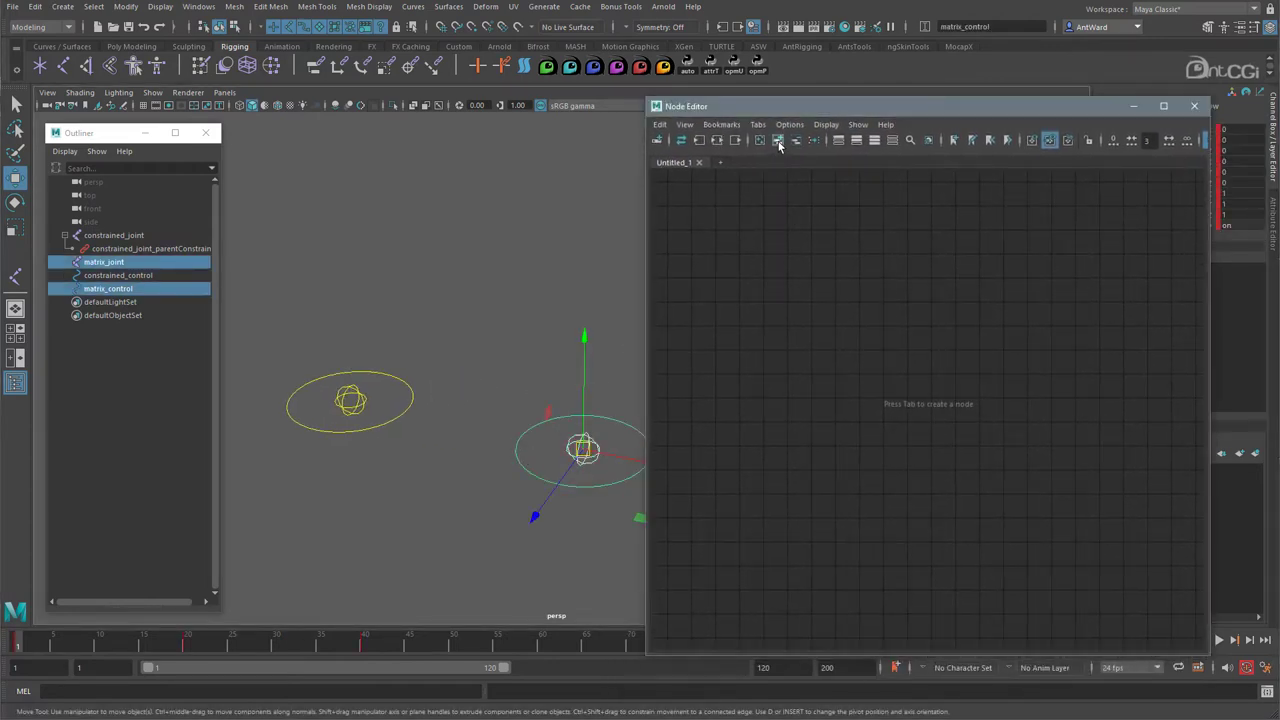
{"action": "left_click", "coordinate": [919, 398]}
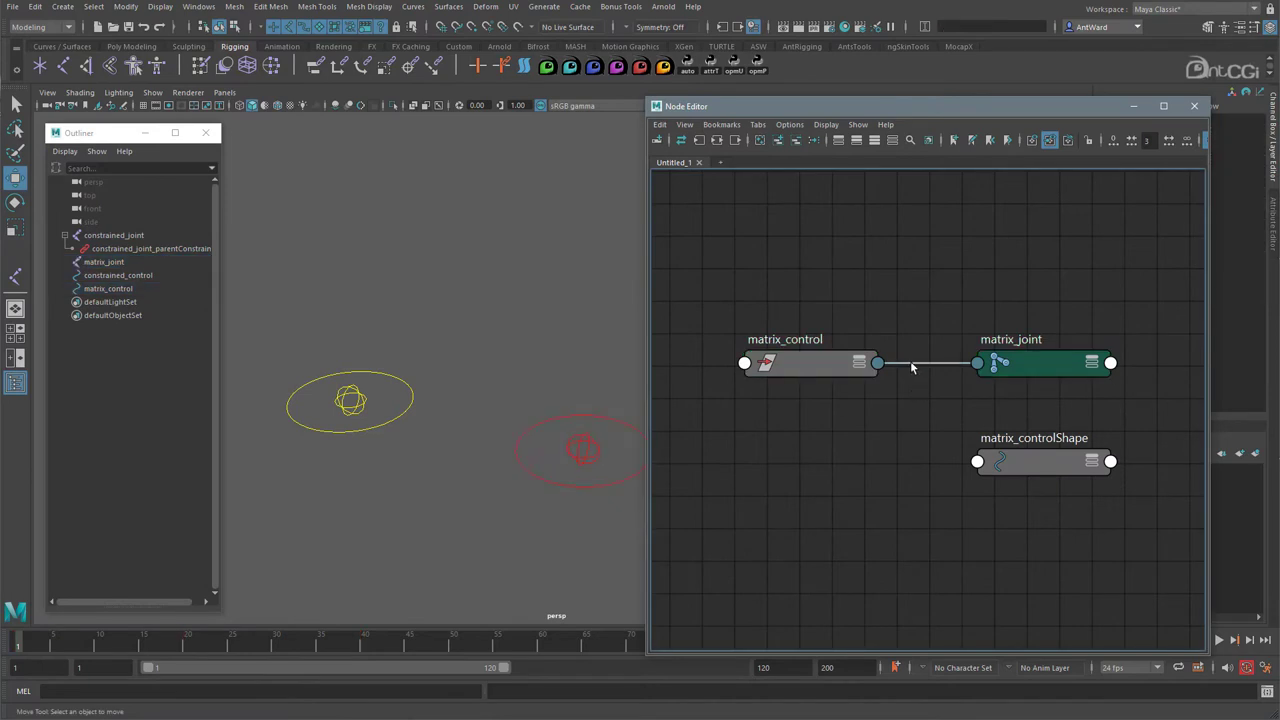
- Show all attributes of matrix_control and matrix_joint and examine the link from World Matrix[0] to Offset Parent Matrix
{"action": "mouse_move", "coordinate": [912, 368]}
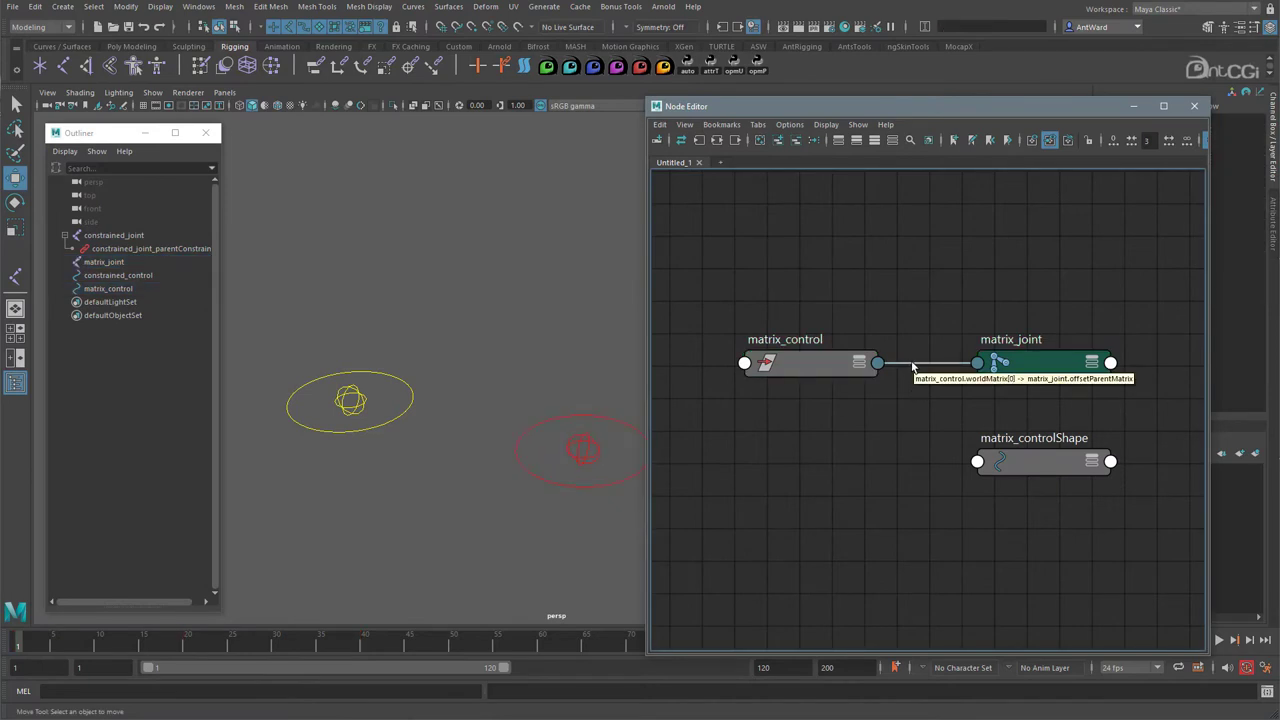
{"action": "left_click", "coordinate": [797, 368]}
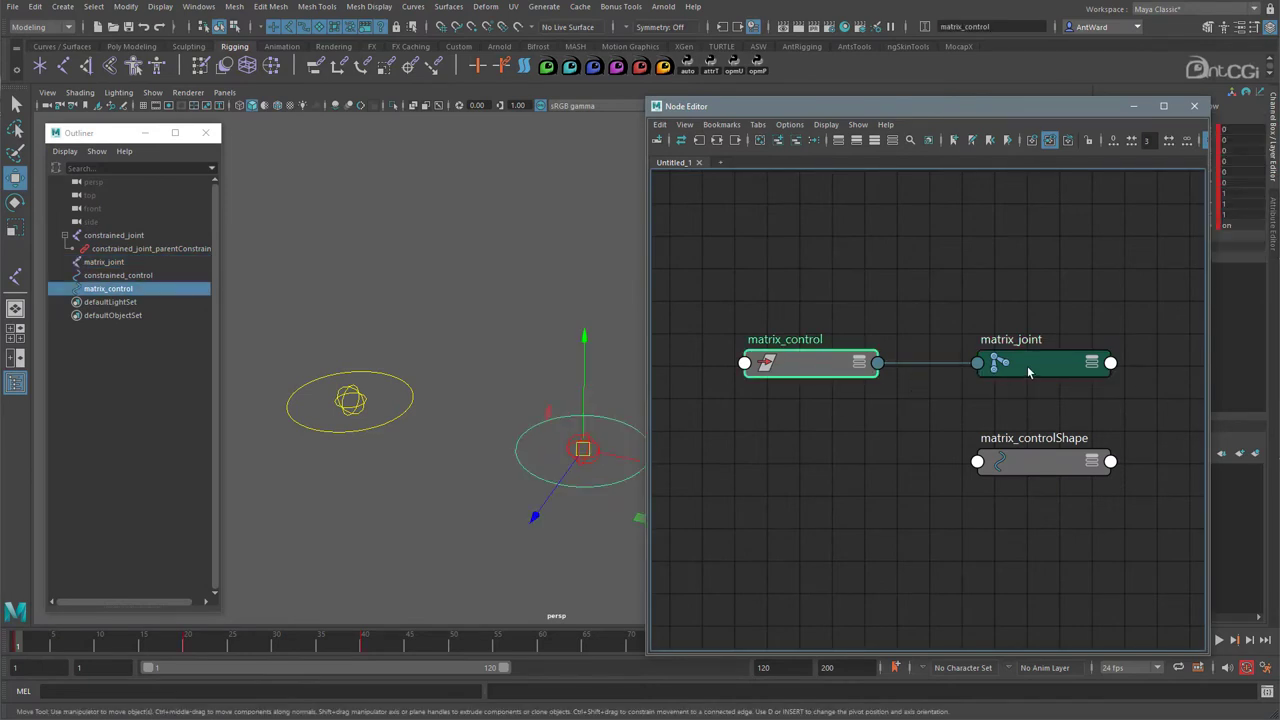
{"action": "left_click", "coordinate": [1030, 371], "text": "shift"}
{"action": "key", "text": "3"}
{"action": "middle_click_drag", "start_coordinate": [927, 510], "coordinate": [917, 318], "text": "alt"}
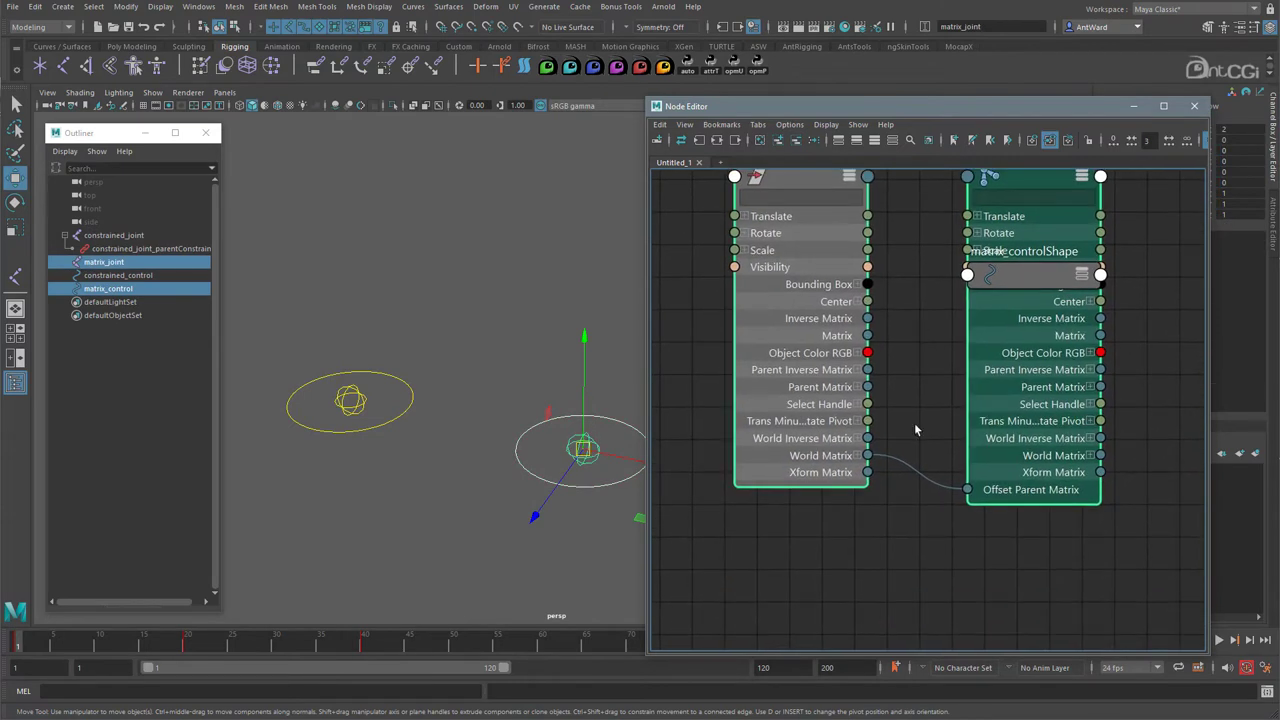
{"action": "left_click", "coordinate": [858, 456]}
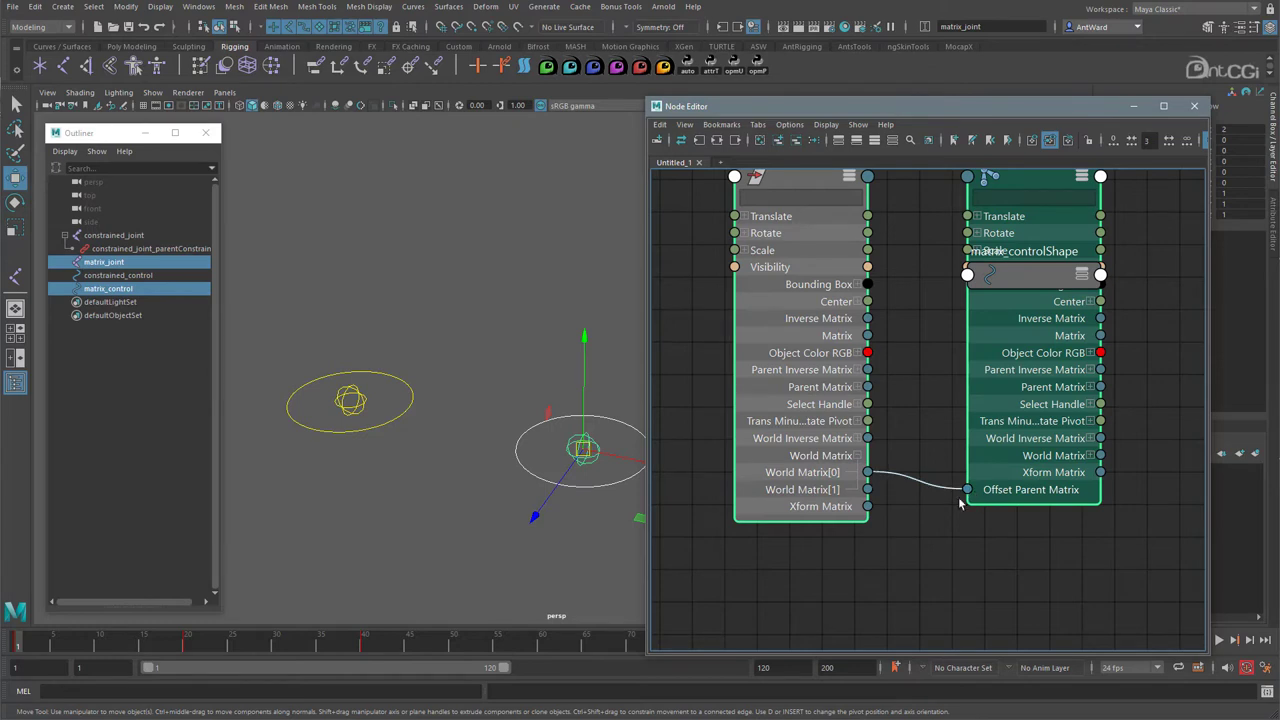
{"action": "scroll", "coordinate": [912, 486], "scroll_direction": "down", "scroll_amount": 3}
- Replace the graph with constrained_control and constrained_joint and display their input and output connections
{"action": "left_click_drag", "start_coordinate": [385, 405], "coordinate": [403, 457]}
{"action": "left_click", "coordinate": [346, 399], "text": "shift"}
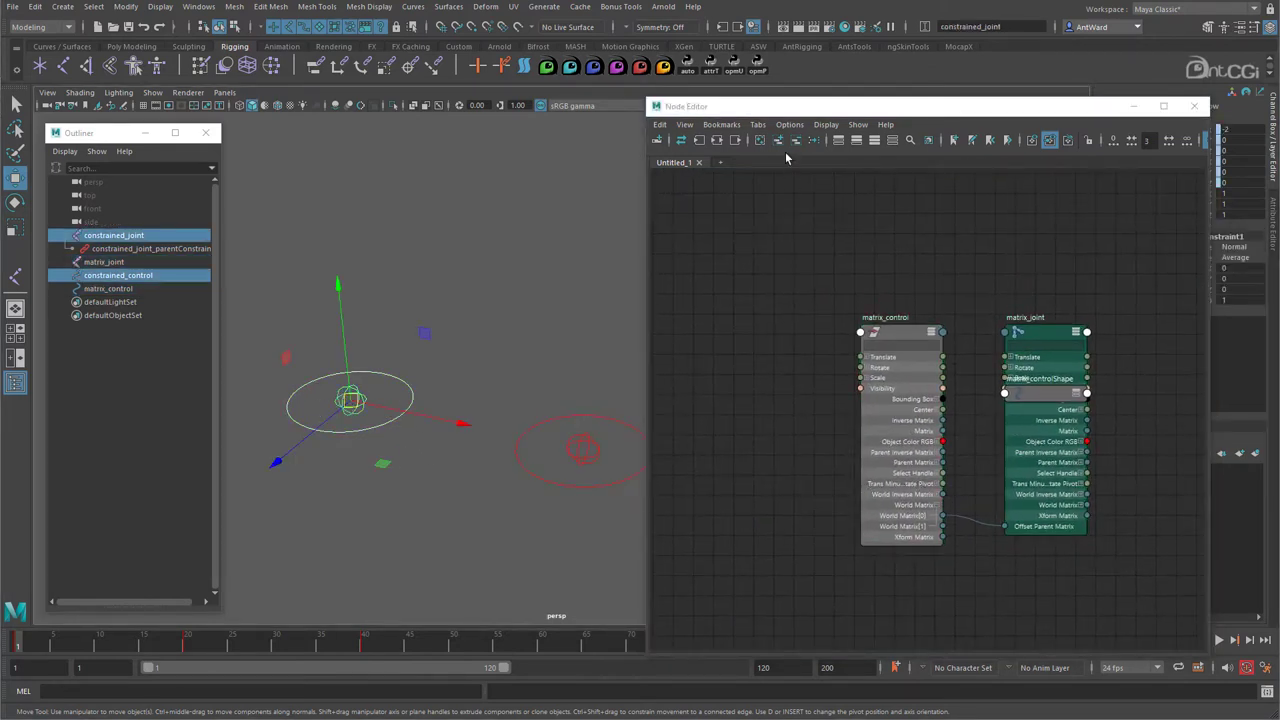
{"action": "left_click", "coordinate": [760, 140]}
{"action": "left_click", "coordinate": [779, 140]}
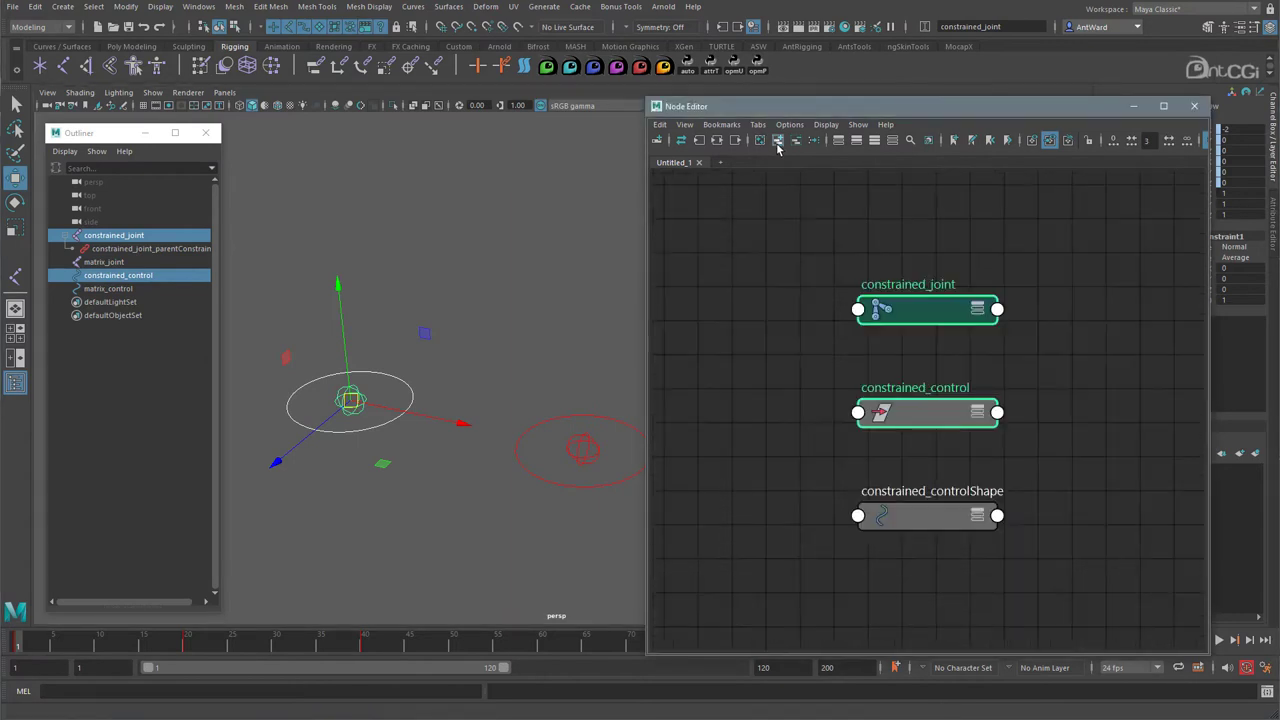
{"action": "left_click", "coordinate": [934, 320]}
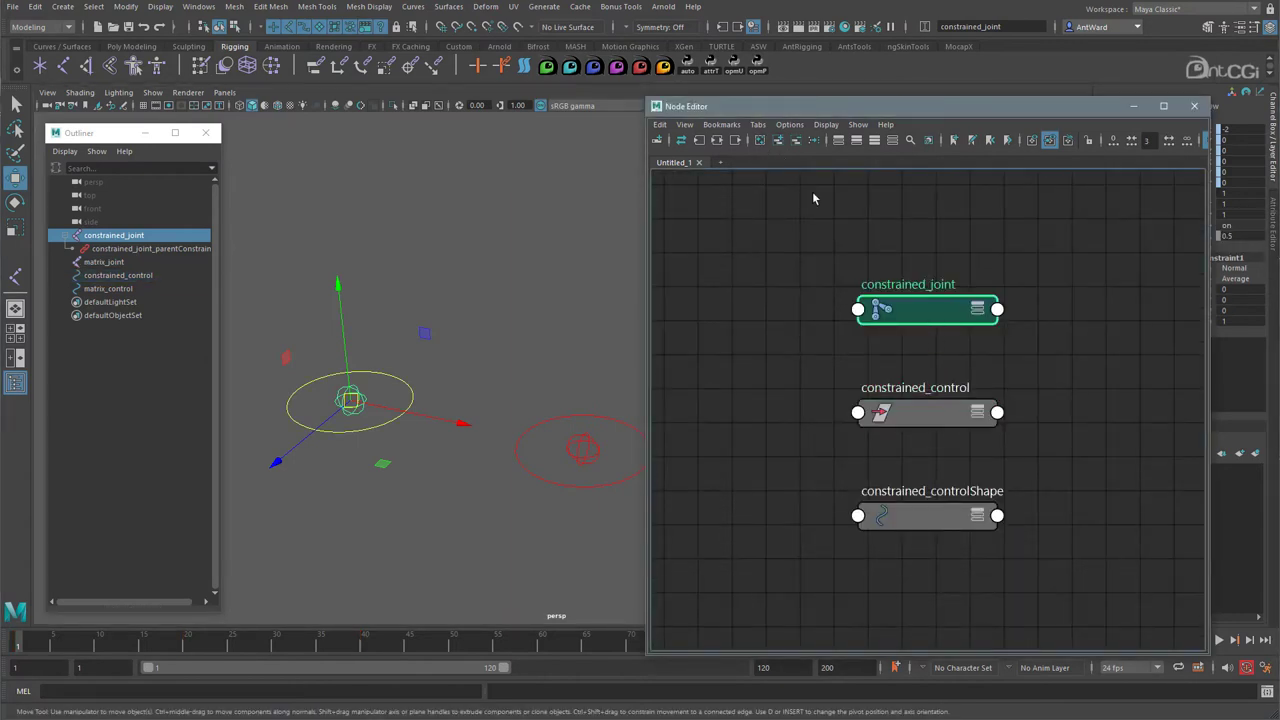
{"action": "left_click", "coordinate": [716, 140]}
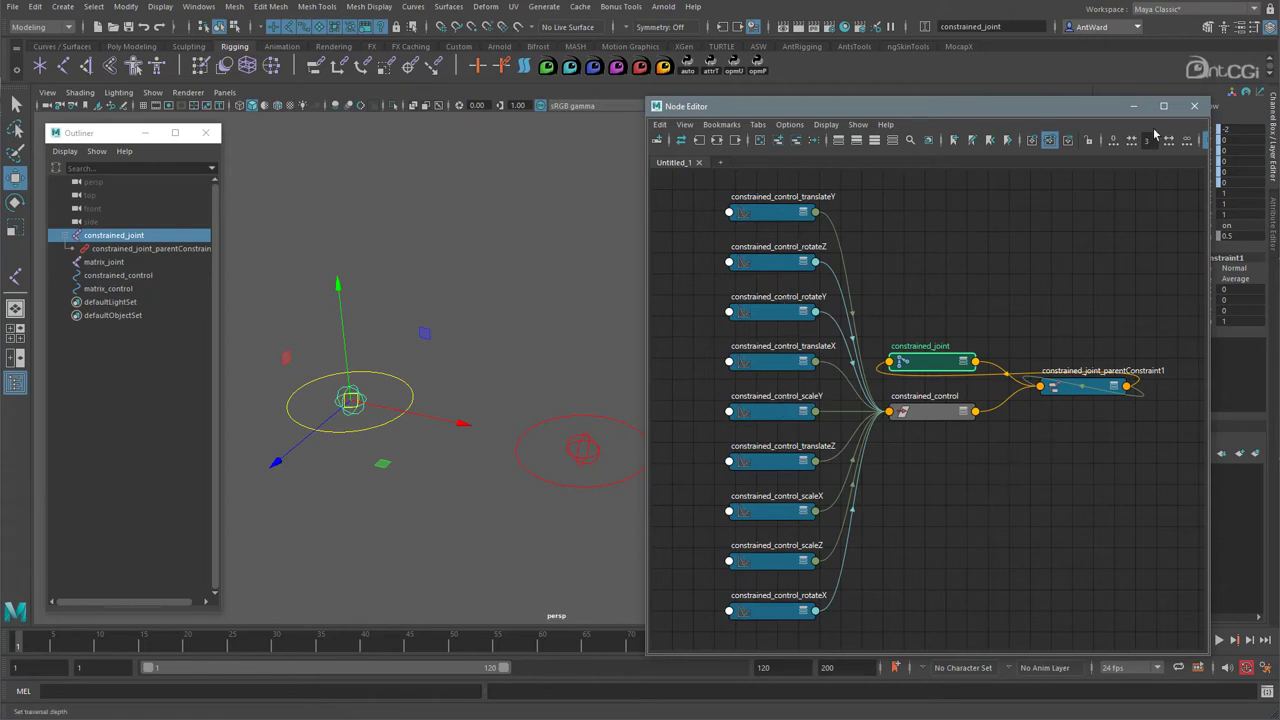
- Remove constrained_control's animation curve nodes from the graph and line up the control, parent constraint and joint nodes in a row
{"action": "left_click", "coordinate": [1085, 386]}
{"action": "left_click_drag", "start_coordinate": [1085, 386], "coordinate": [1095, 373]}
{"action": "left_click_drag", "start_coordinate": [688, 190], "coordinate": [840, 625]}
{"action": "key", "text": "Delete"}
{"action": "middle_click_drag", "start_coordinate": [978, 403], "coordinate": [914, 411]}
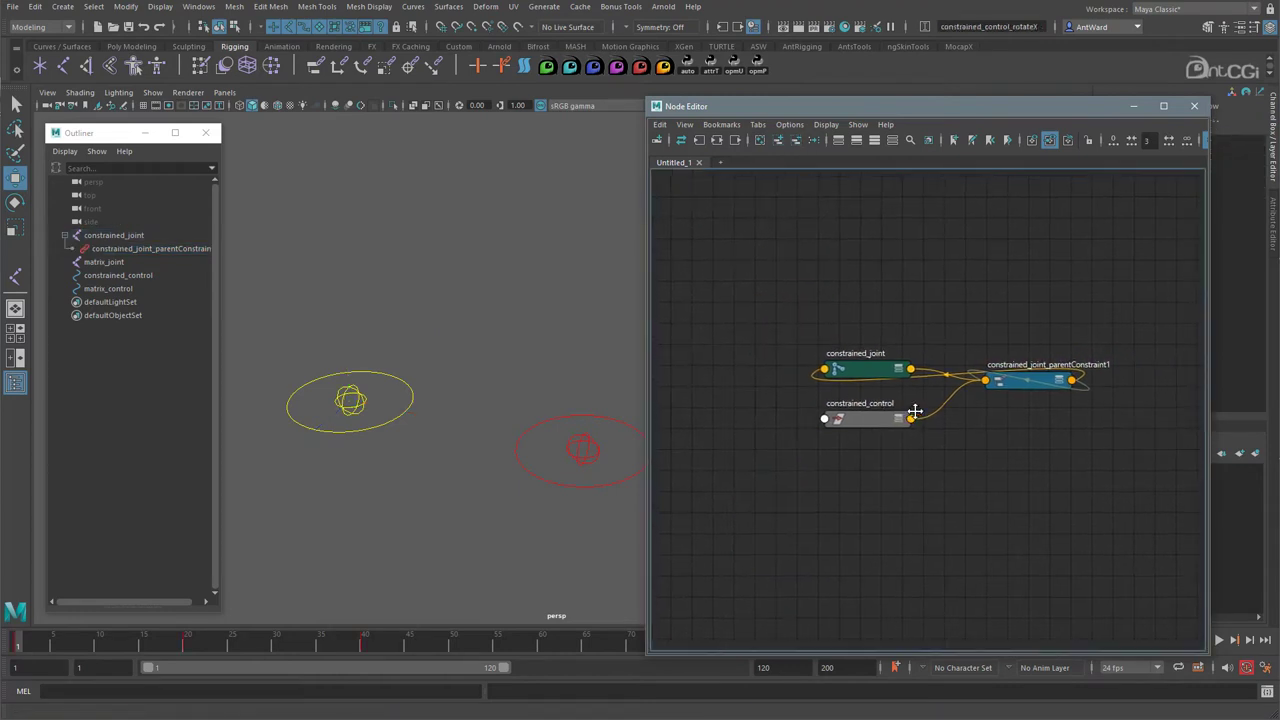
{"action": "left_click_drag", "start_coordinate": [1005, 390], "coordinate": [974, 418]}
{"action": "left_click_drag", "start_coordinate": [849, 371], "coordinate": [1126, 403]}
{"action": "left_click_drag", "start_coordinate": [907, 365], "coordinate": [1138, 463]}
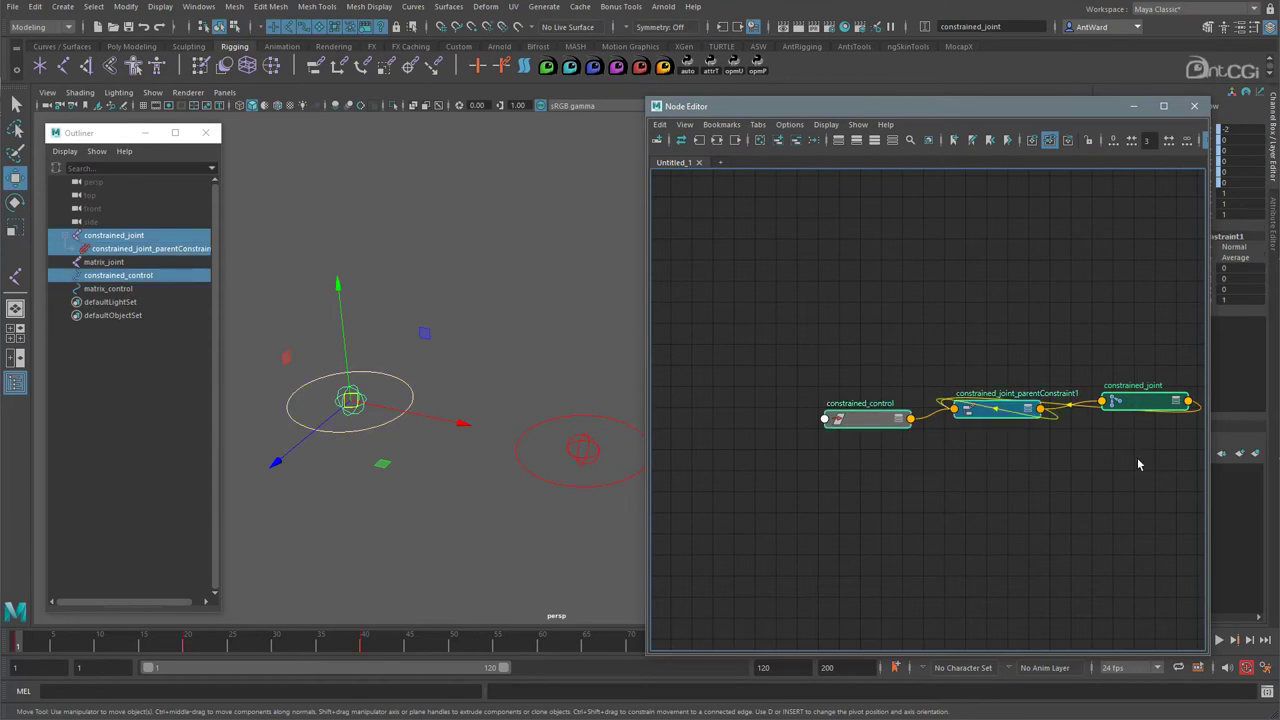
- Show all attributes of the control, parent constraint and joint nodes, spacing constrained_control apart to examine the constraint's connections
{"action": "key", "text": "3"}
{"action": "middle_click_drag", "start_coordinate": [999, 444], "coordinate": [954, 401], "text": "alt"}
{"action": "left_click_drag", "start_coordinate": [954, 401], "coordinate": [922, 315]}
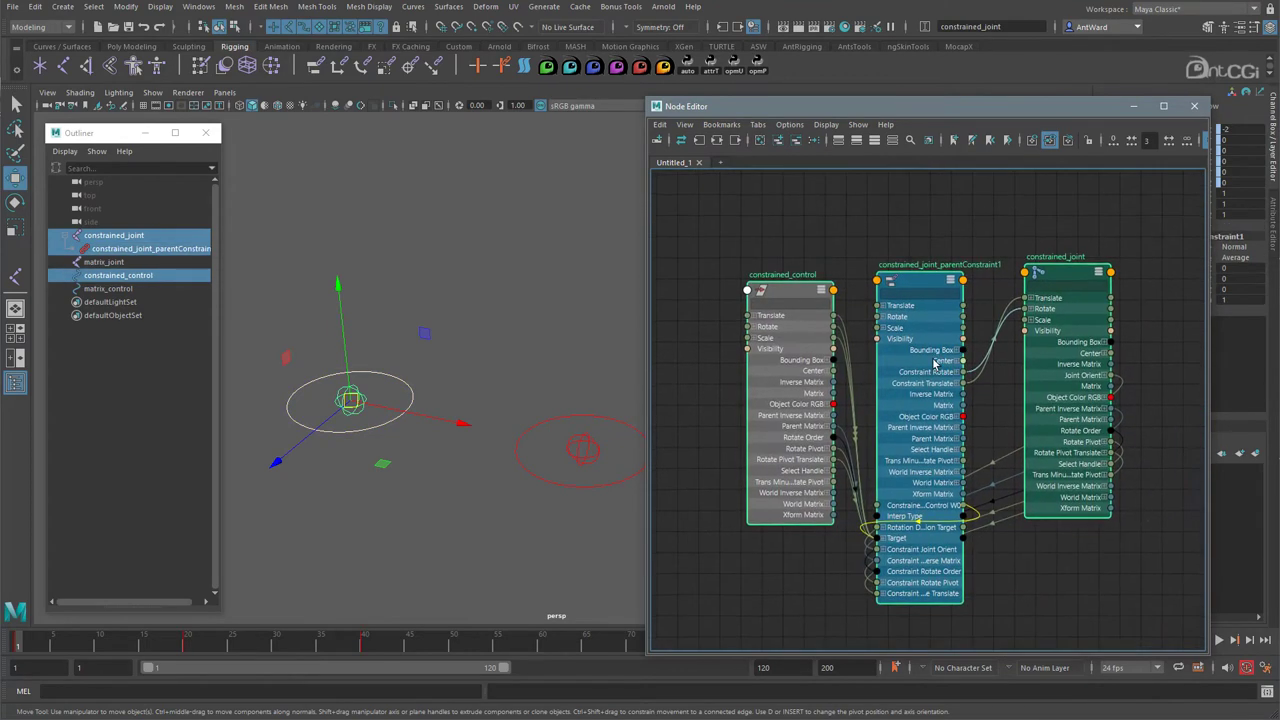
{"action": "left_click", "coordinate": [797, 293]}
{"action": "left_click", "coordinate": [823, 237]}
{"action": "left_click_drag", "start_coordinate": [792, 292], "coordinate": [743, 269]}
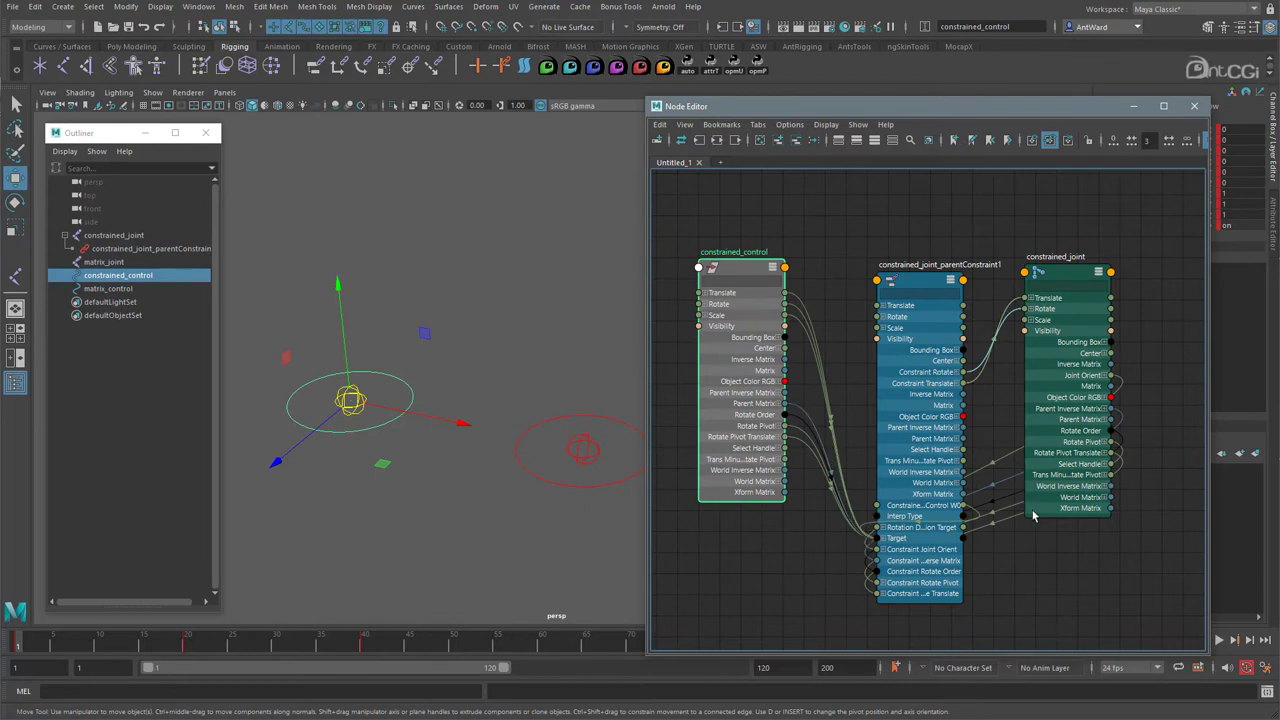
- Close the node graph and the Node Editor, and clear the selection
{"action": "left_click", "coordinate": [698, 163]}
{"action": "left_click", "coordinate": [1194, 106]}
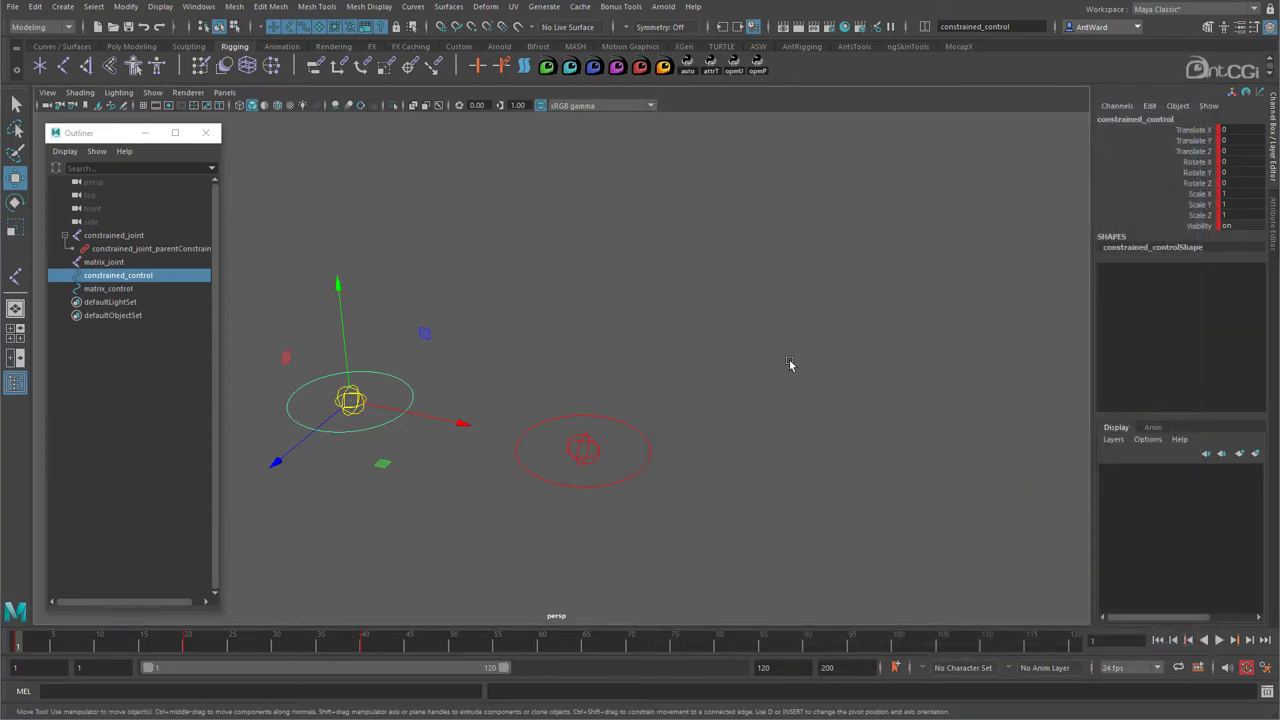
{"action": "left_click", "coordinate": [789, 363]}
{"action": "middle_click_drag", "start_coordinate": [590, 444], "coordinate": [680, 480], "text": "alt"}
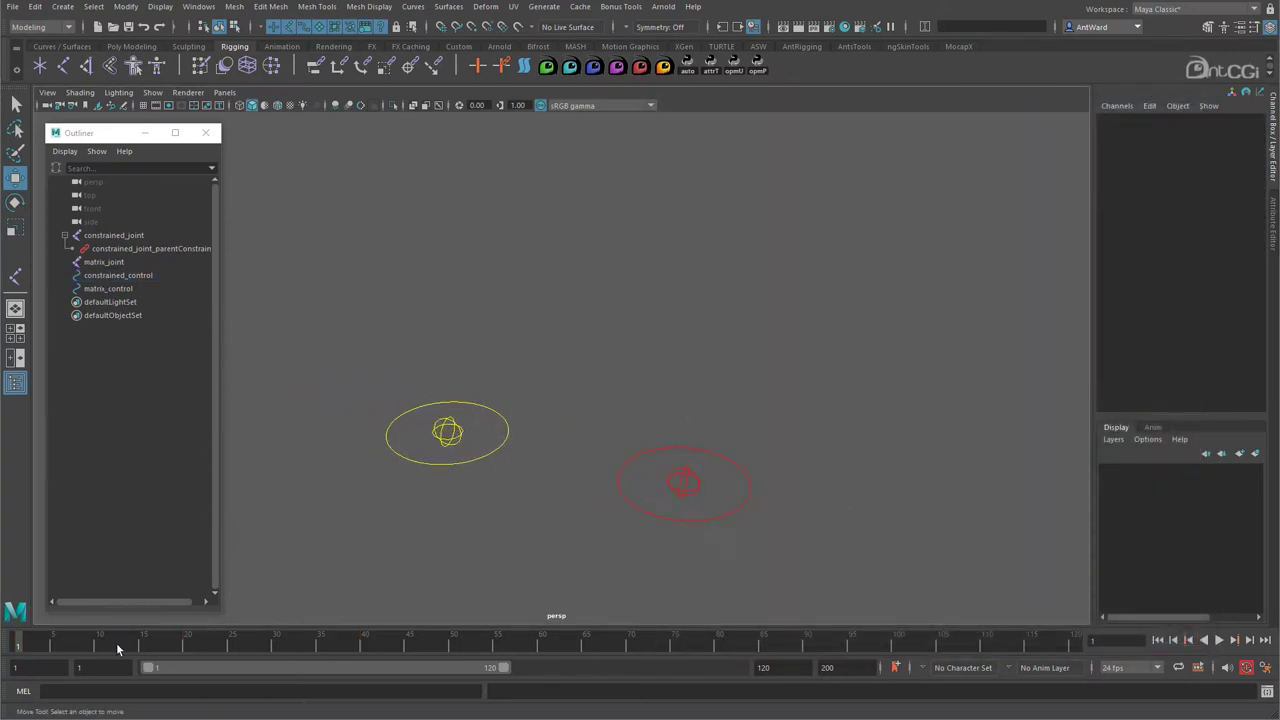
- Play the animation through to about frame 40, stop it and set the animation end time to 40
{"action": "key", "text": "alt+v"}
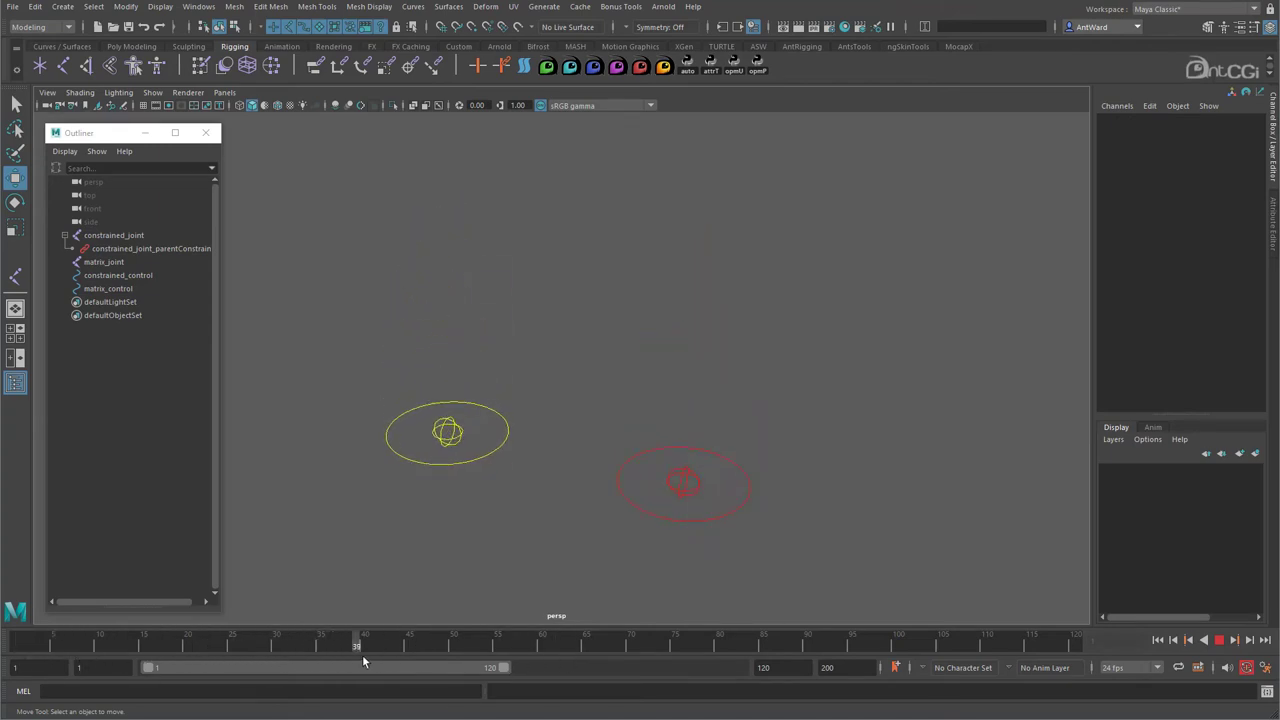
{"action": "key", "text": "Escape"}
{"action": "left_click", "coordinate": [836, 668]}
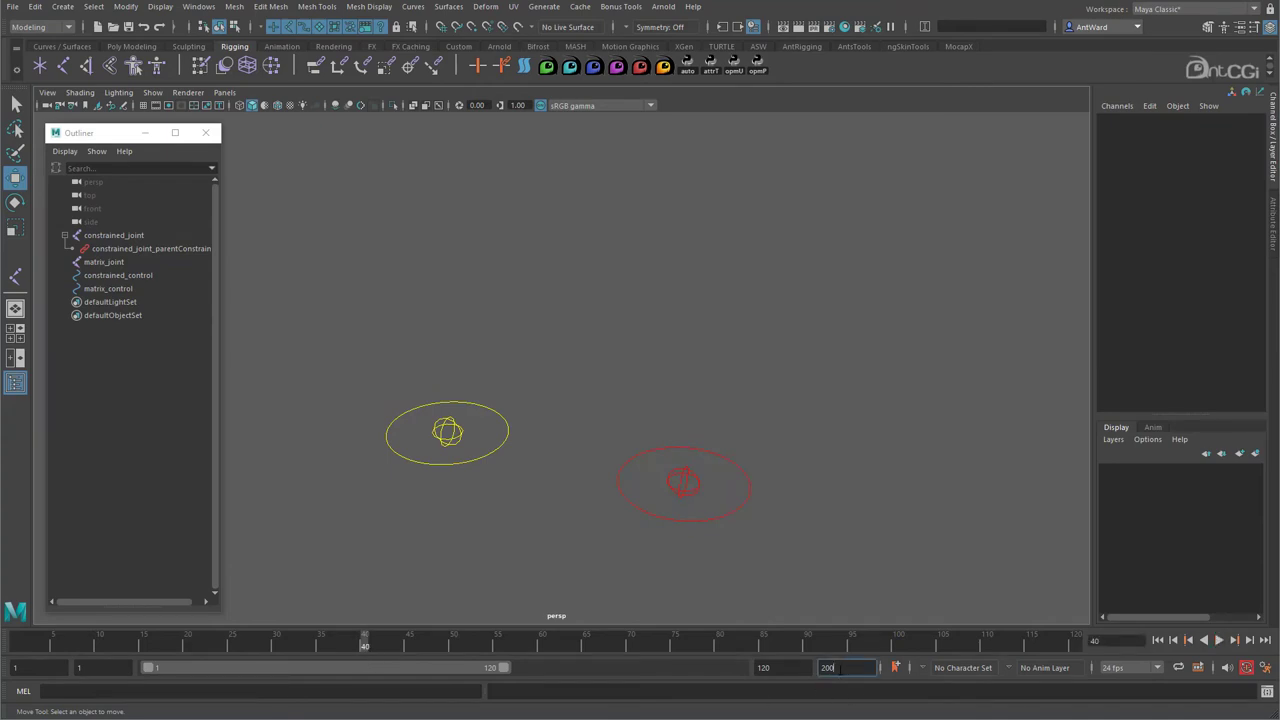
{"action": "type", "text": "40"}
{"action": "key", "text": "Return"}
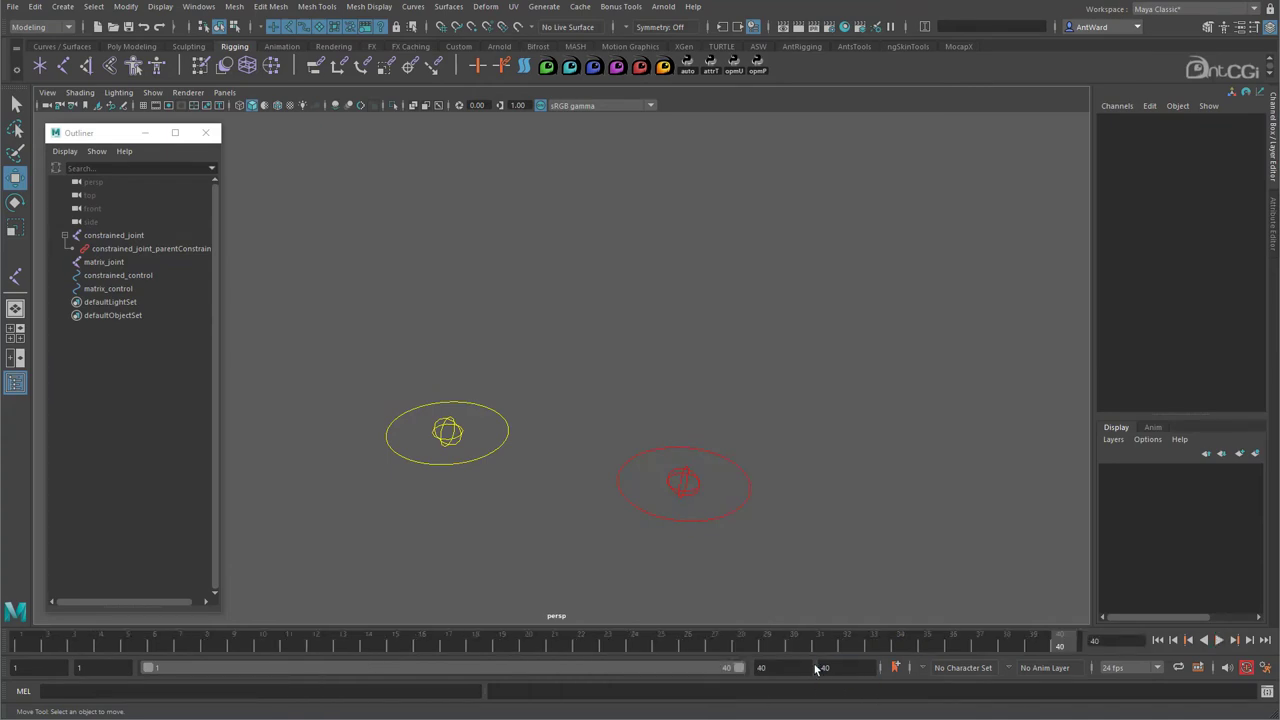
- Bake constrained_joint and matrix_joint over the time slider range with Bake Simulation reset to its default settings
{"action": "left_click", "coordinate": [447, 432]}
{"action": "left_click", "coordinate": [683, 478], "text": "shift"}
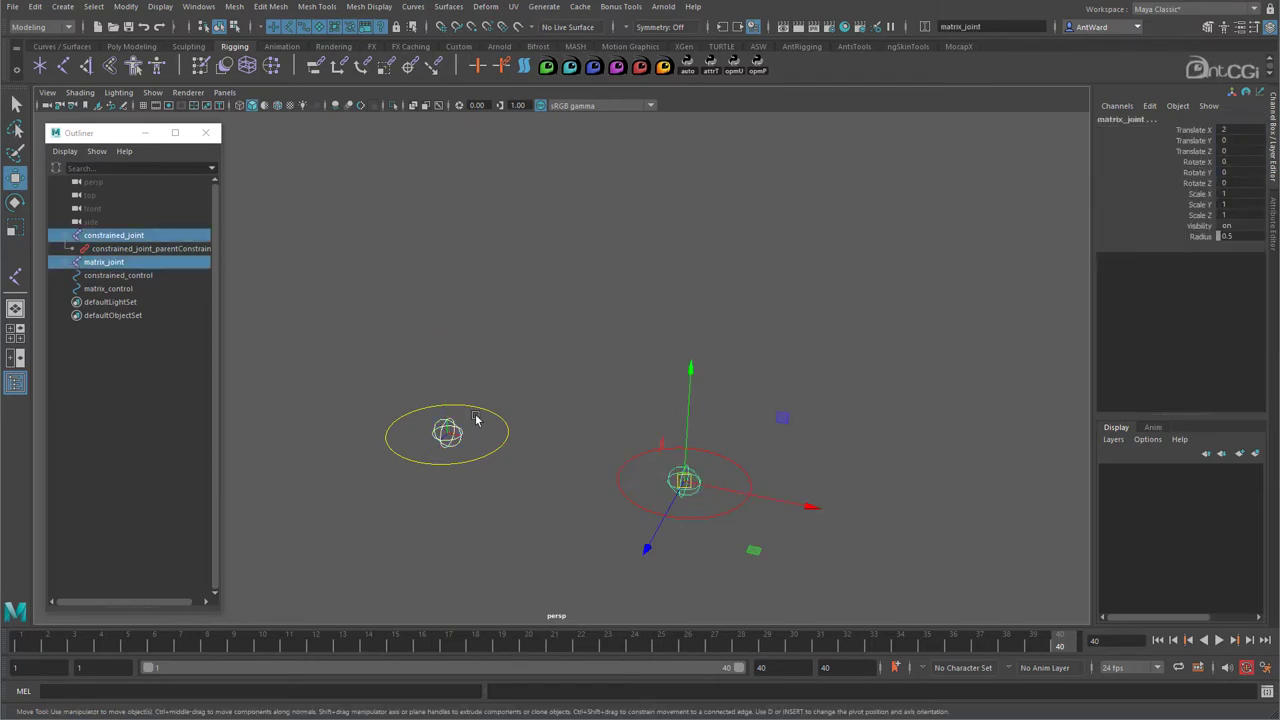
{"action": "left_click", "coordinate": [35, 6]}
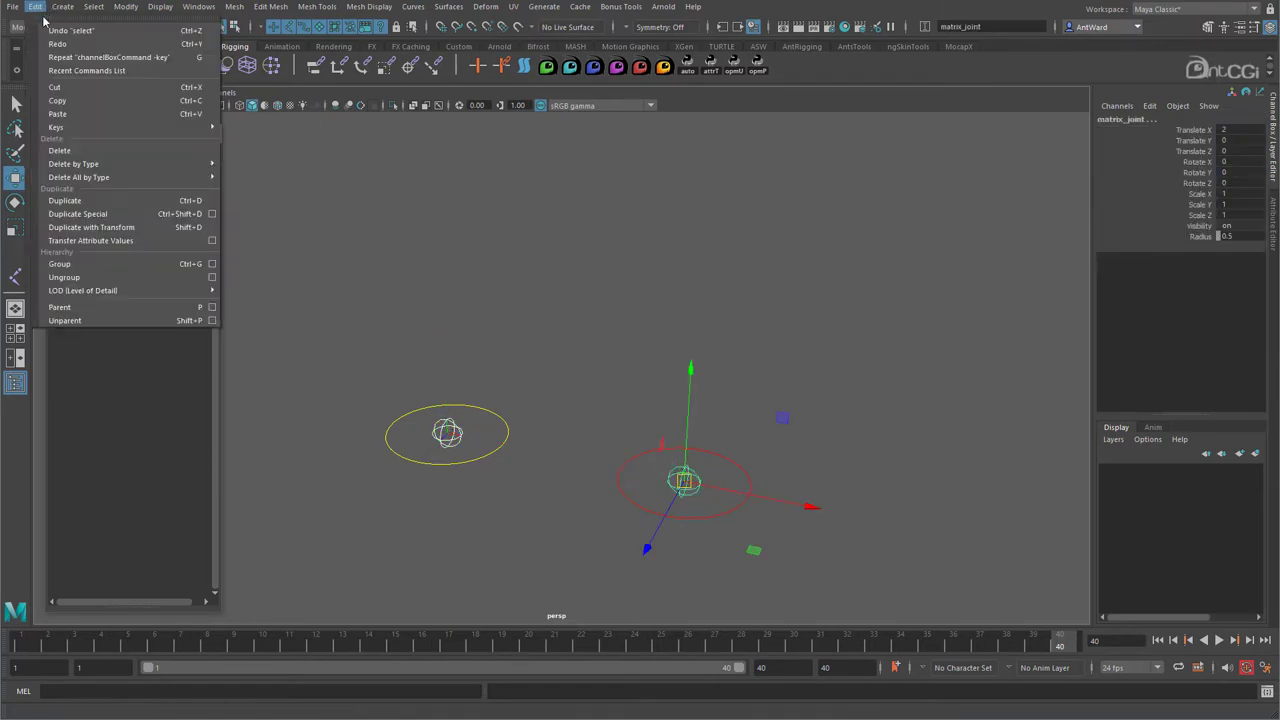
{"action": "mouse_move", "coordinate": [102, 129]}
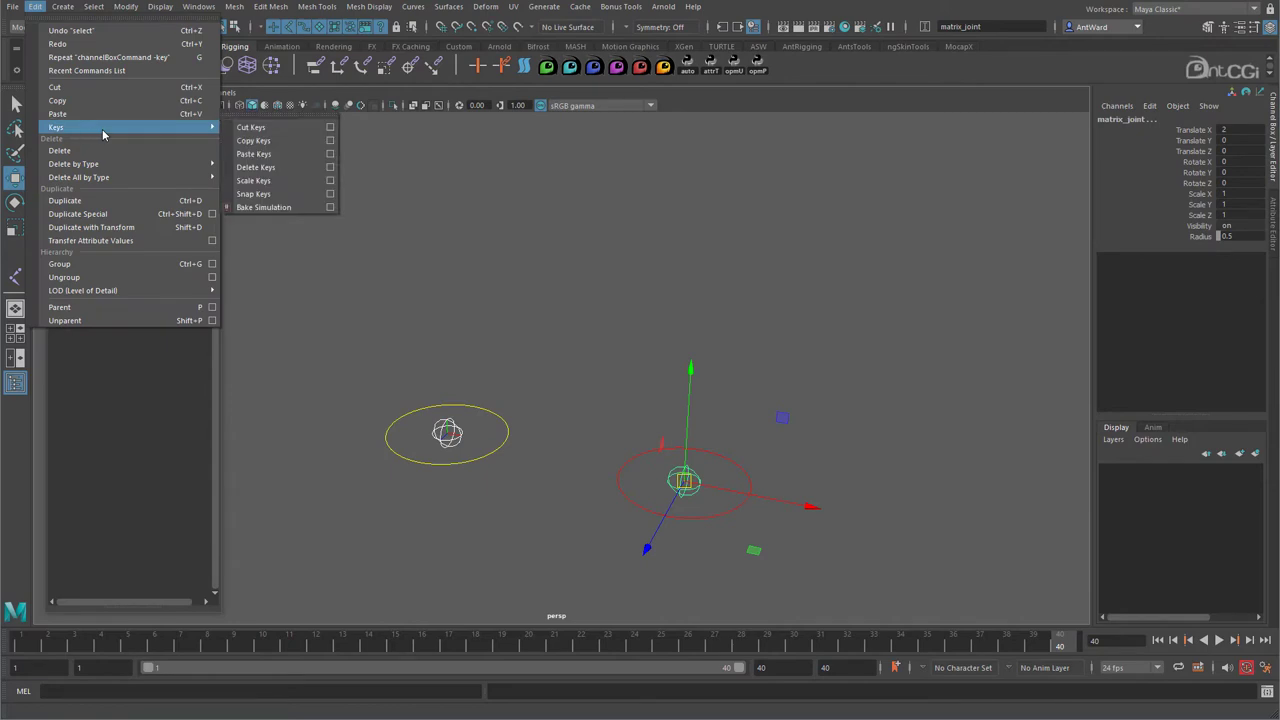
{"action": "left_click", "coordinate": [330, 207]}
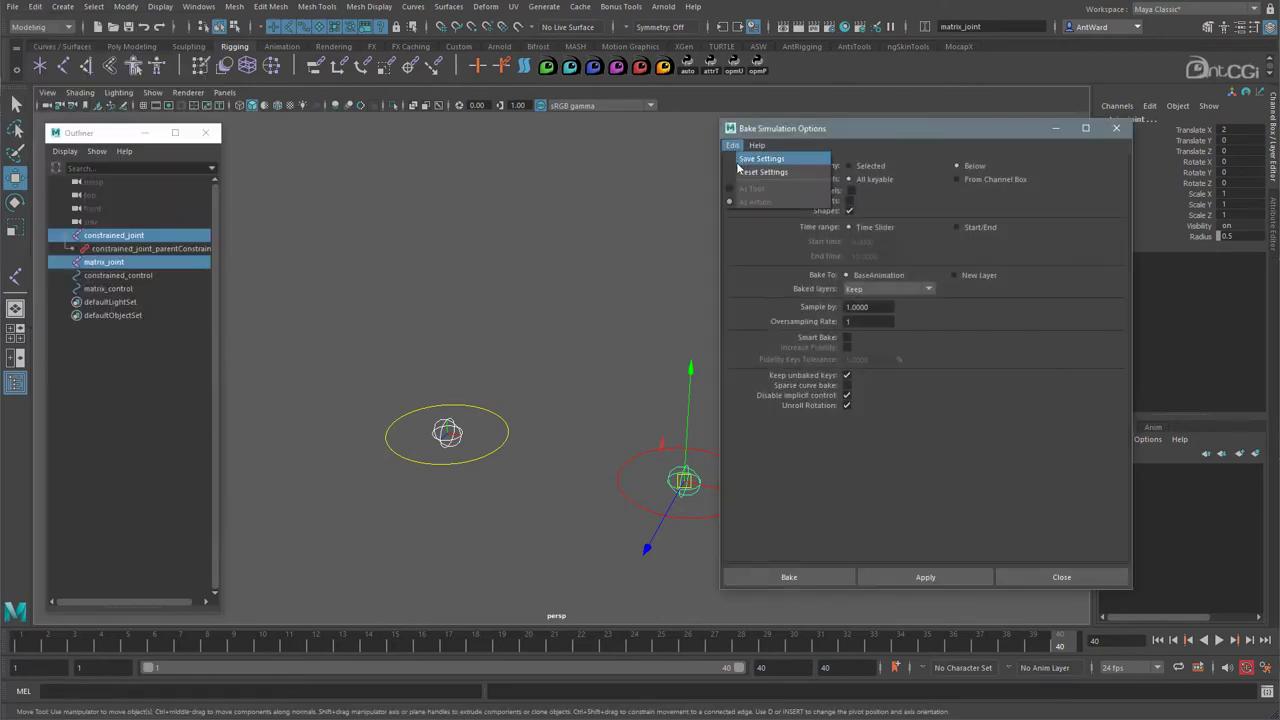
{"action": "left_click", "coordinate": [855, 172]}
{"action": "left_click_drag", "start_coordinate": [716, 230], "coordinate": [789, 230]}
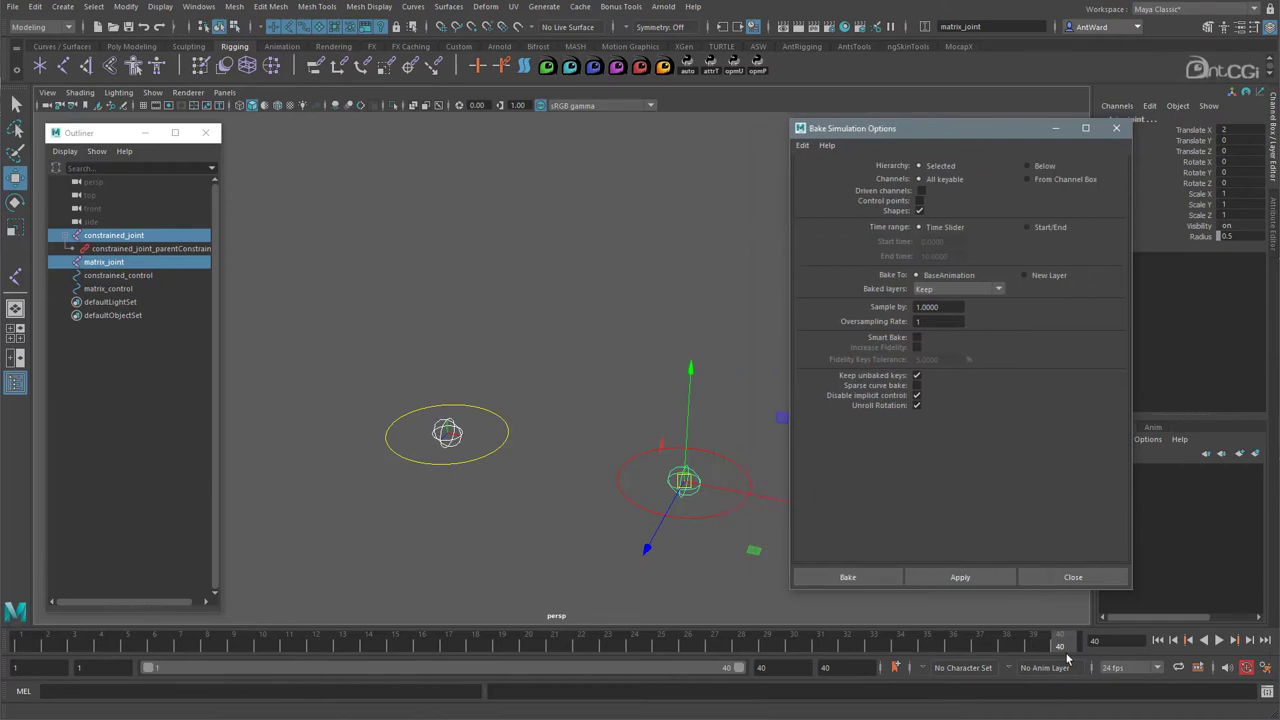
{"action": "left_click", "coordinate": [861, 577]}
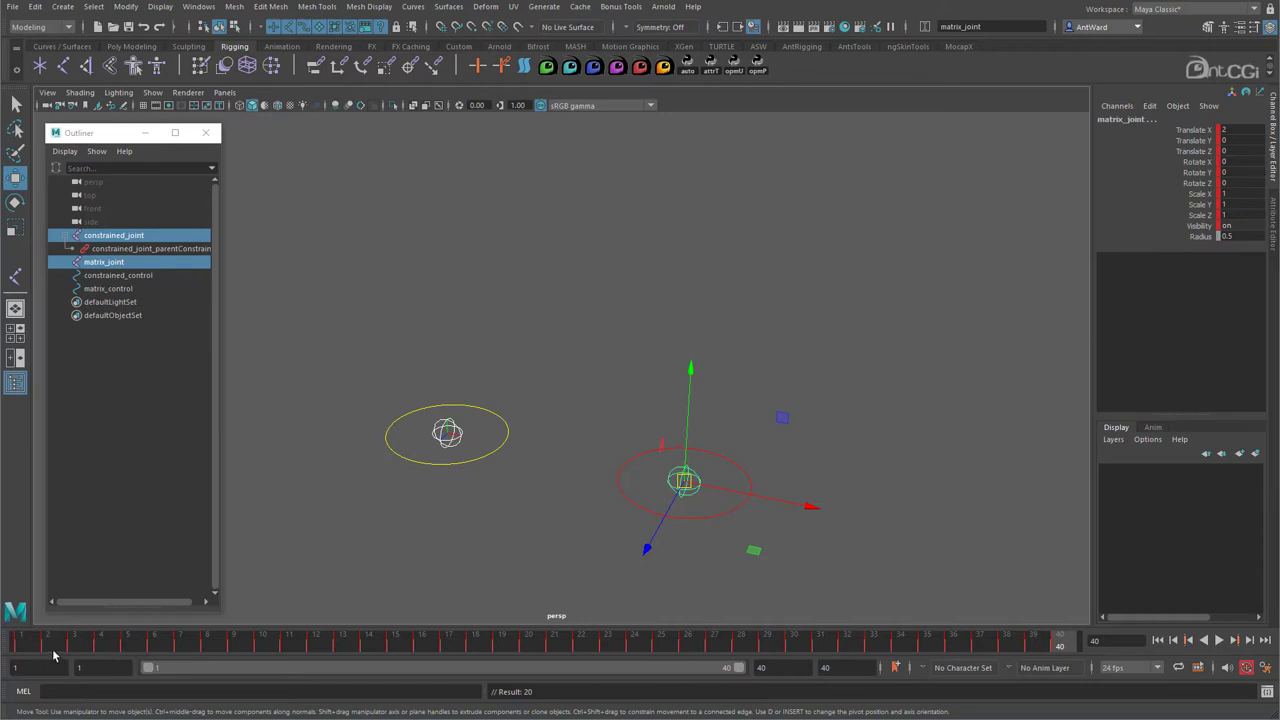
- Review the baked keys across frames 1 to 40, clear the selection and select only constrained_joint
{"action": "left_click_drag", "start_coordinate": [28, 645], "coordinate": [1066, 652]}
{"action": "left_click", "coordinate": [560, 420]}
{"action": "left_click", "coordinate": [443, 430]}
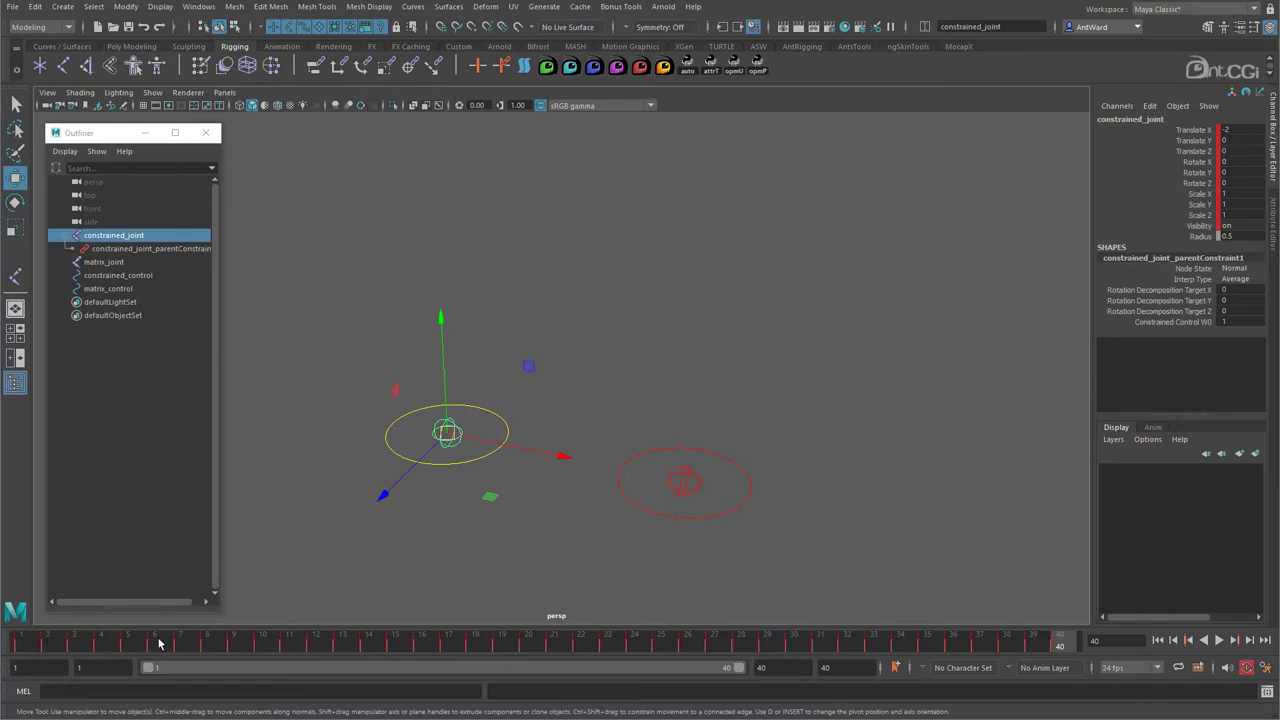
- Check the two baked joints, and delete constrained_control and matrix_control from the scene
{"action": "left_click", "coordinate": [680, 481]}
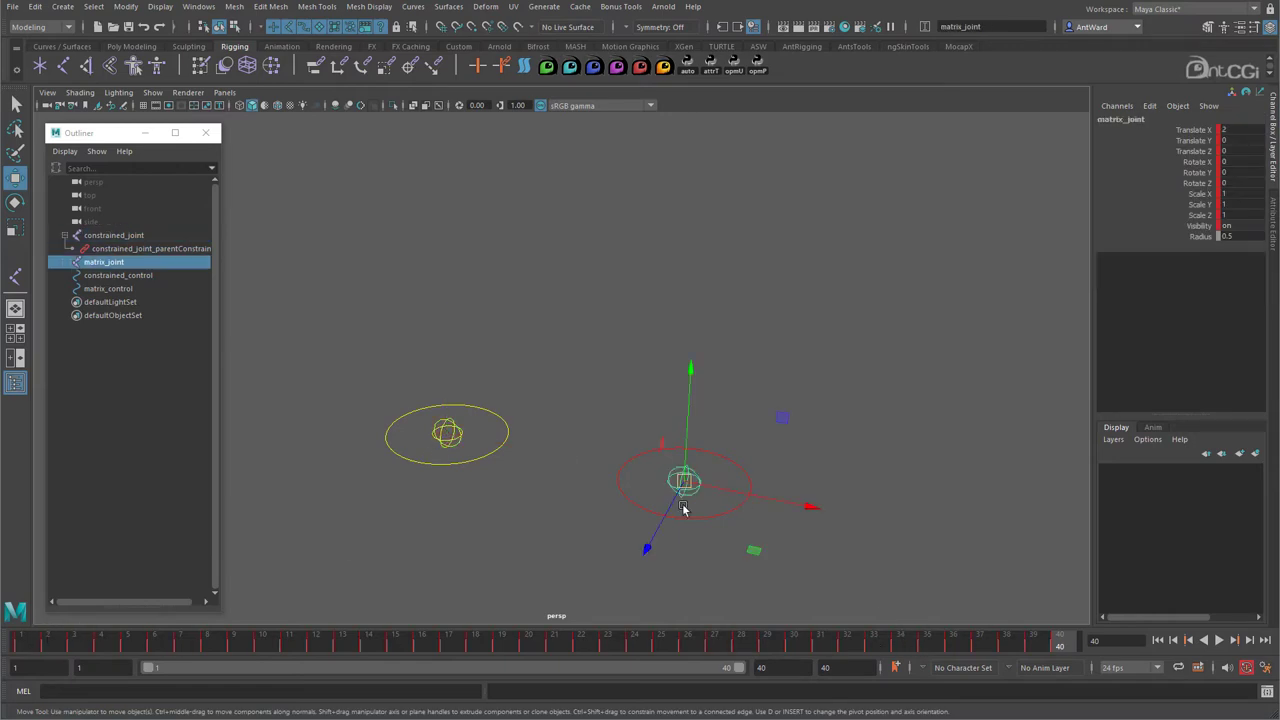
{"action": "left_click", "coordinate": [108, 236]}
{"action": "left_click_drag", "start_coordinate": [141, 276], "coordinate": [138, 289]}
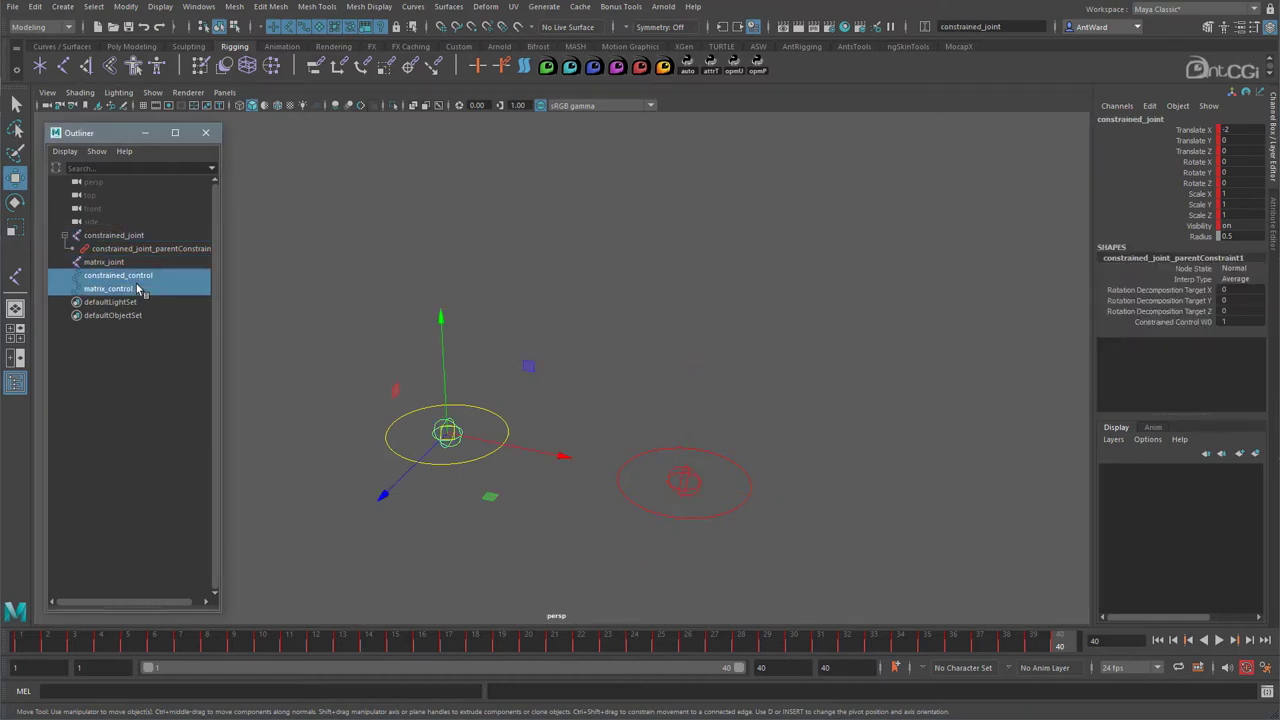
{"action": "key", "text": "Delete"}
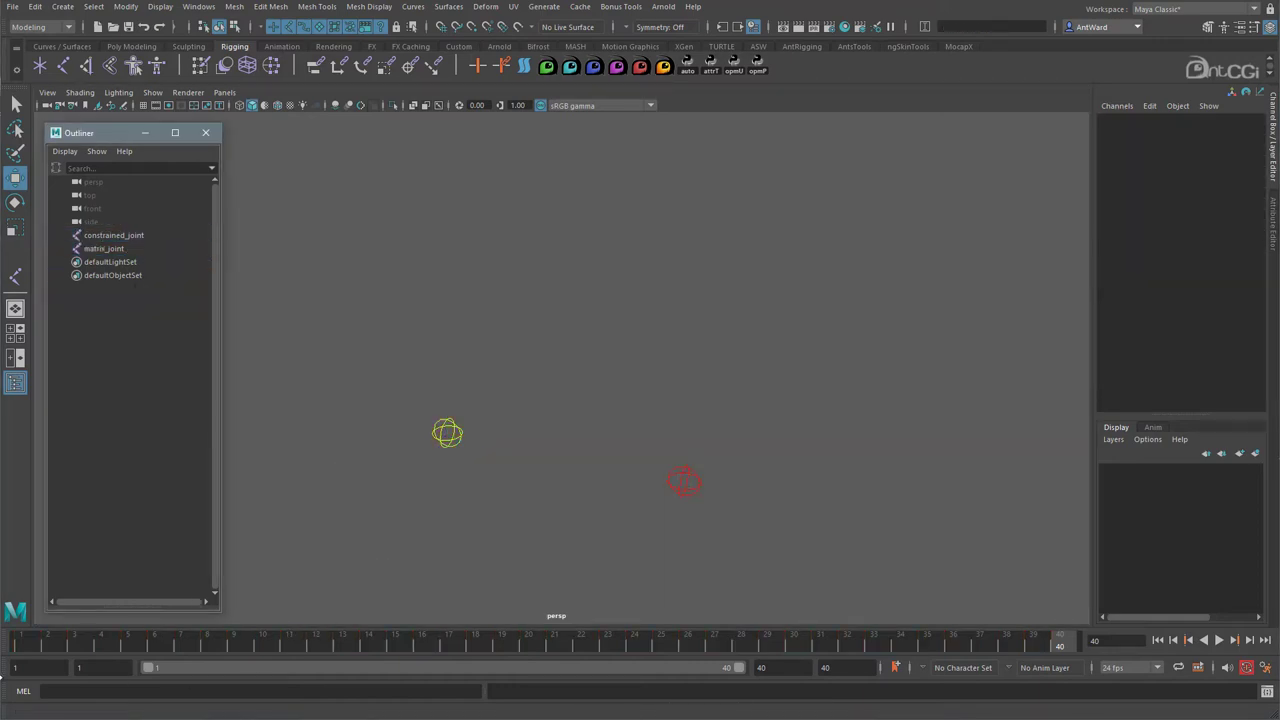
- Scrub the animation to frame 18 and examine constrained_joint's baked curves in the Graph Editor
{"action": "mouse_move", "coordinate": [23, 648]}
{"action": "left_mouse_down"}
{"action": "mouse_move", "coordinate": [1063, 650]}
{"action": "mouse_move", "coordinate": [60, 648]}
{"action": "mouse_move", "coordinate": [475, 647]}
{"action": "left_mouse_up"}
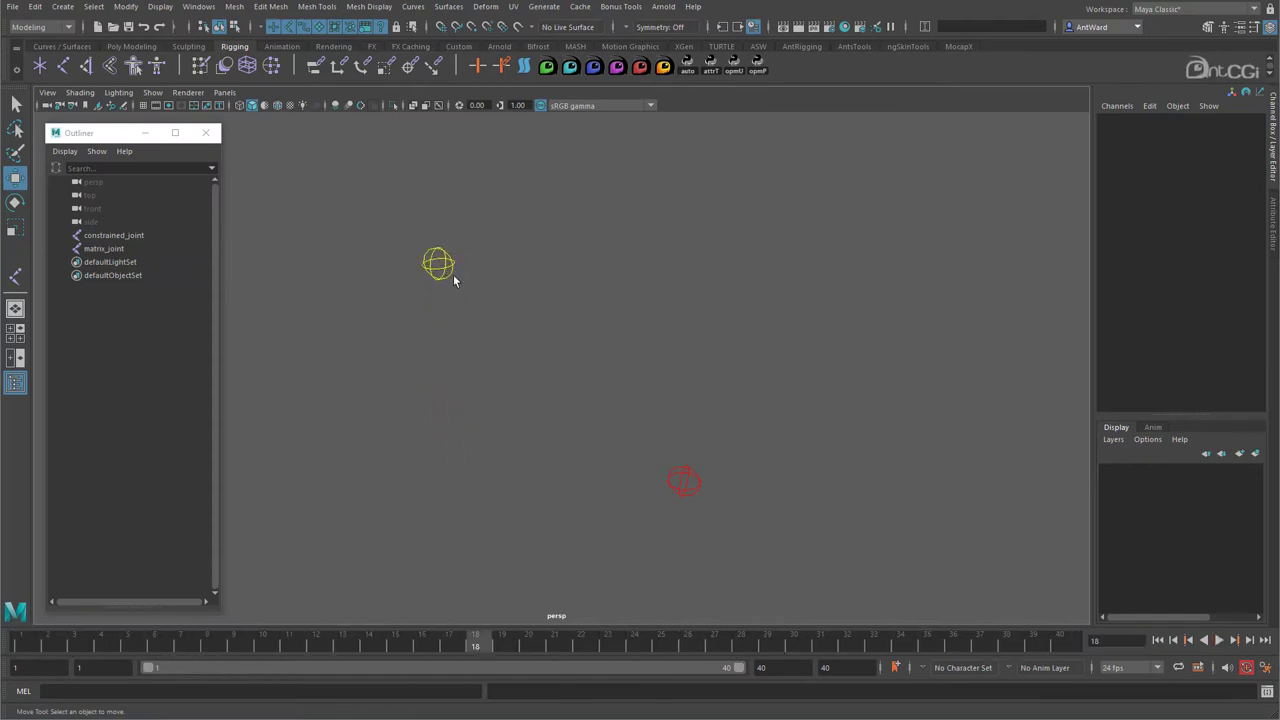
{"action": "left_click_drag", "start_coordinate": [477, 309], "coordinate": [394, 234]}
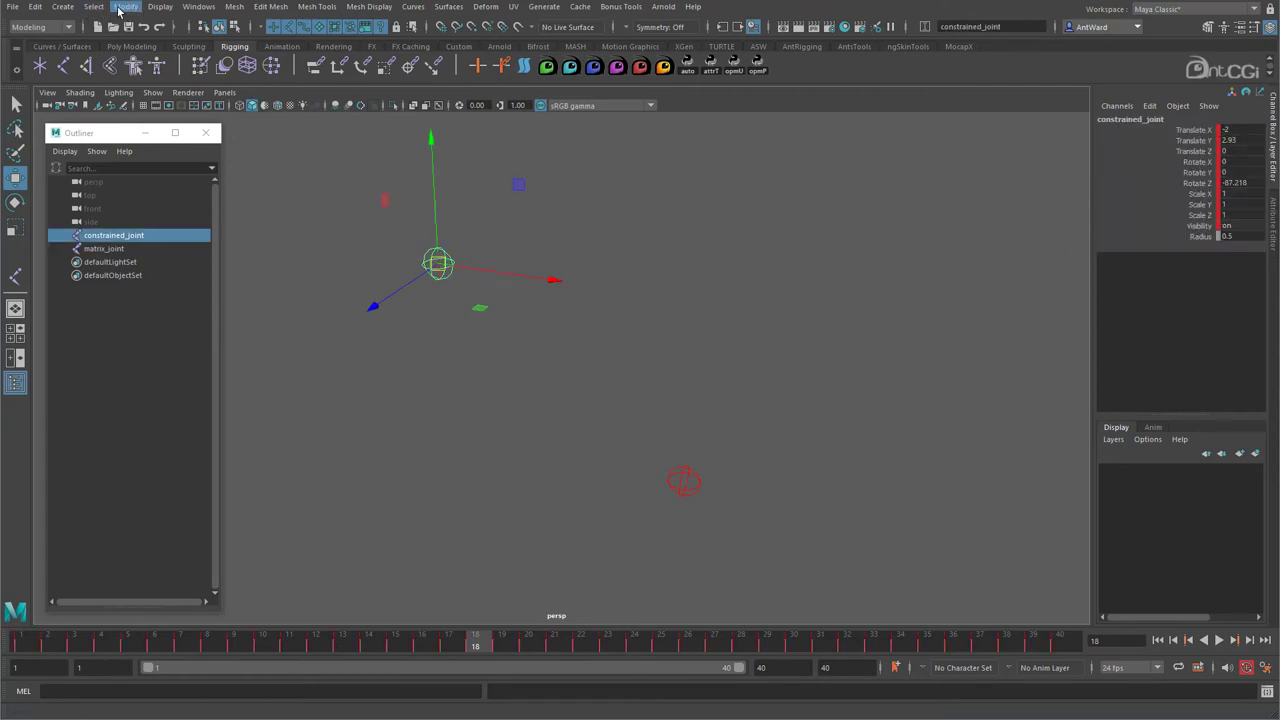
{"action": "left_click", "coordinate": [185, 7]}
{"action": "mouse_move", "coordinate": [233, 80]}
{"action": "left_click", "coordinate": [356, 83]}
{"action": "left_click_drag", "start_coordinate": [356, 83], "coordinate": [897, 101]}
{"action": "middle_click_drag", "start_coordinate": [563, 360], "coordinate": [437, 377], "text": "alt"}
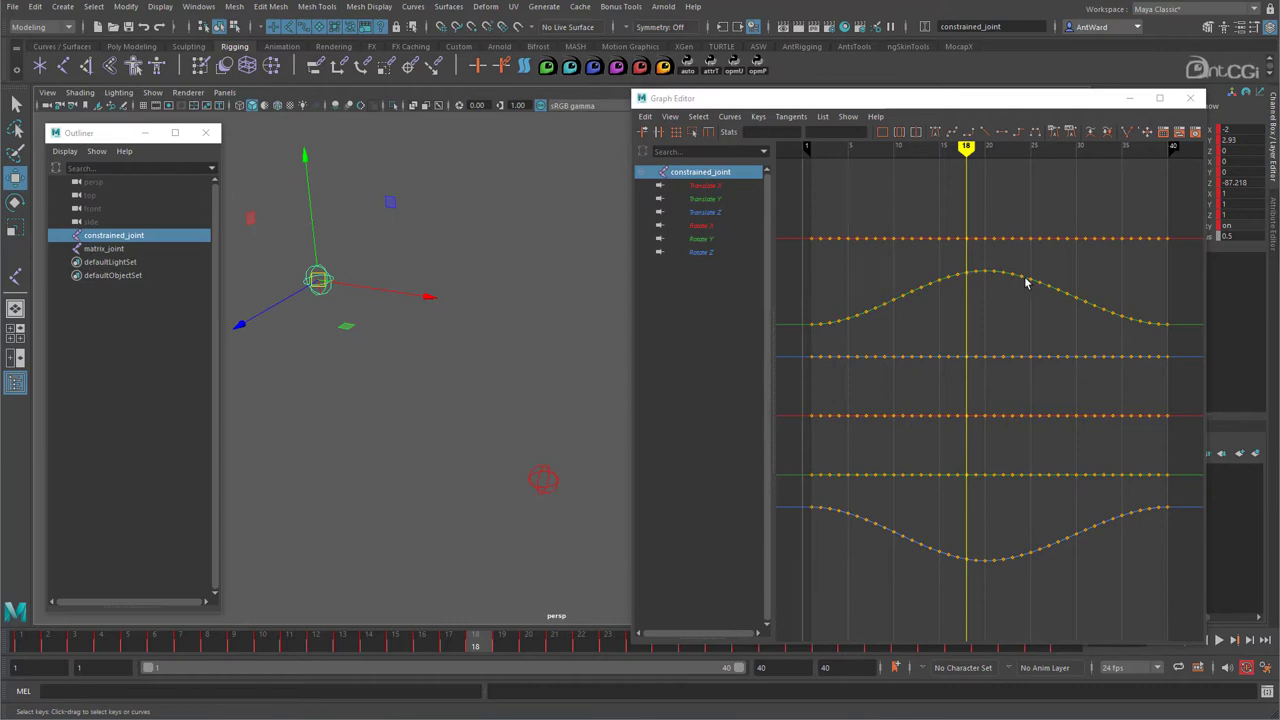
- Examine matrix_joint's baked curves for comparison and close the Graph Editor
{"action": "left_click_drag", "start_coordinate": [486, 437], "coordinate": [570, 512]}
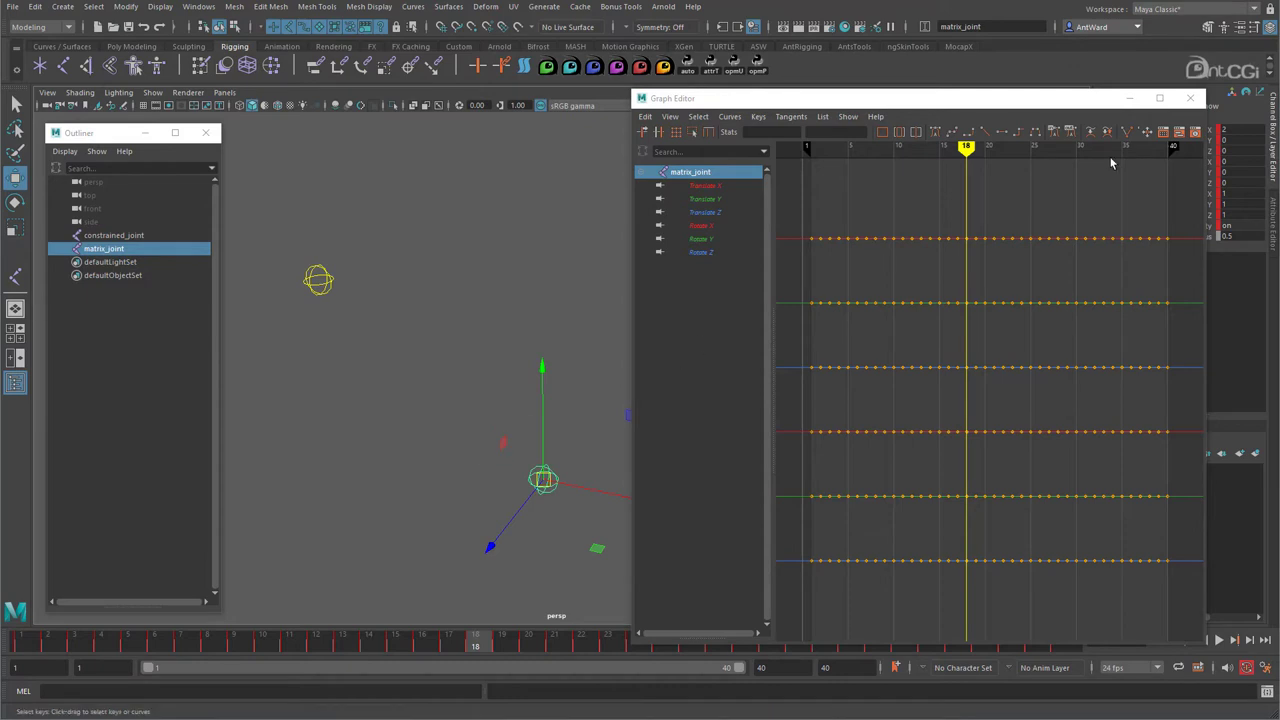
{"action": "left_click", "coordinate": [1189, 100]}
{"action": "mouse_move", "coordinate": [38, 642]}
{"action": "left_mouse_down"}
{"action": "mouse_move", "coordinate": [1037, 657]}
{"action": "mouse_move", "coordinate": [20, 665]}
{"action": "left_mouse_up"}
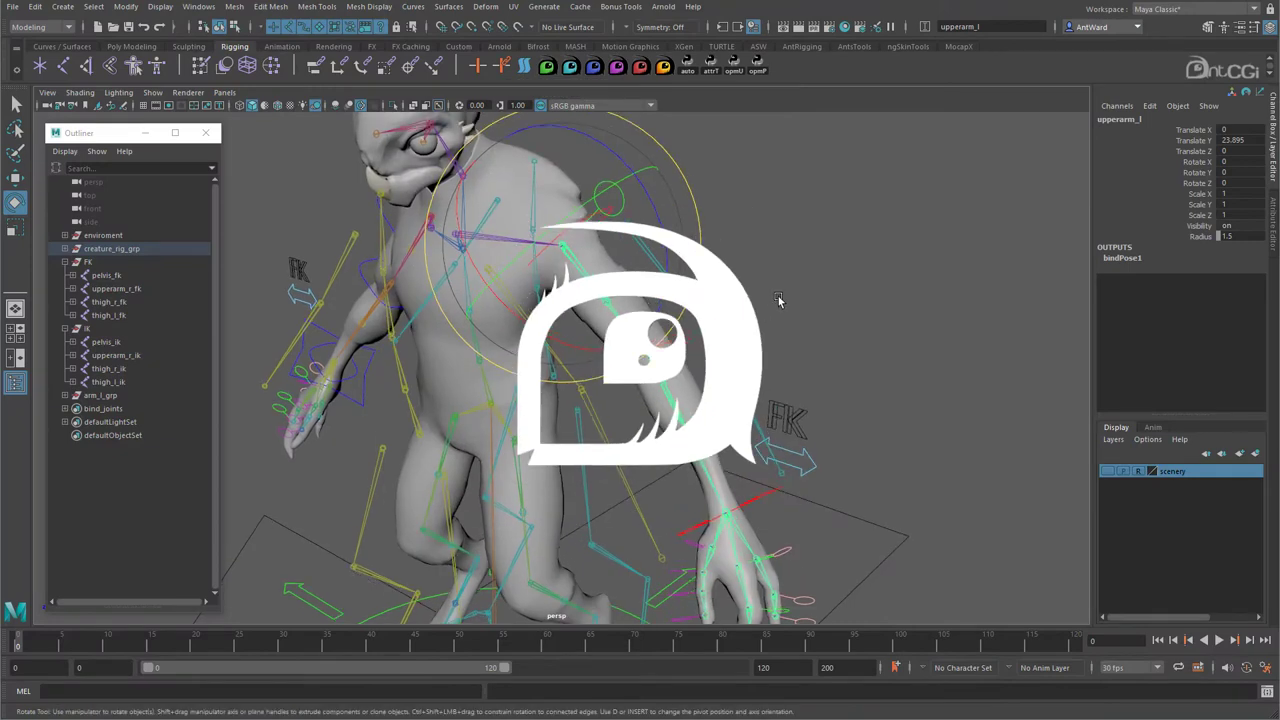
- Parent-constrain upperarm_l to both upperarm_l_fk and upperarm_l_ik, with Maintain offset off and all translate and rotate axes on
{"action": "left_click", "coordinate": [778, 300]}
{"action": "left_click", "coordinate": [520, 309]}
{"action": "key", "text": "w"}
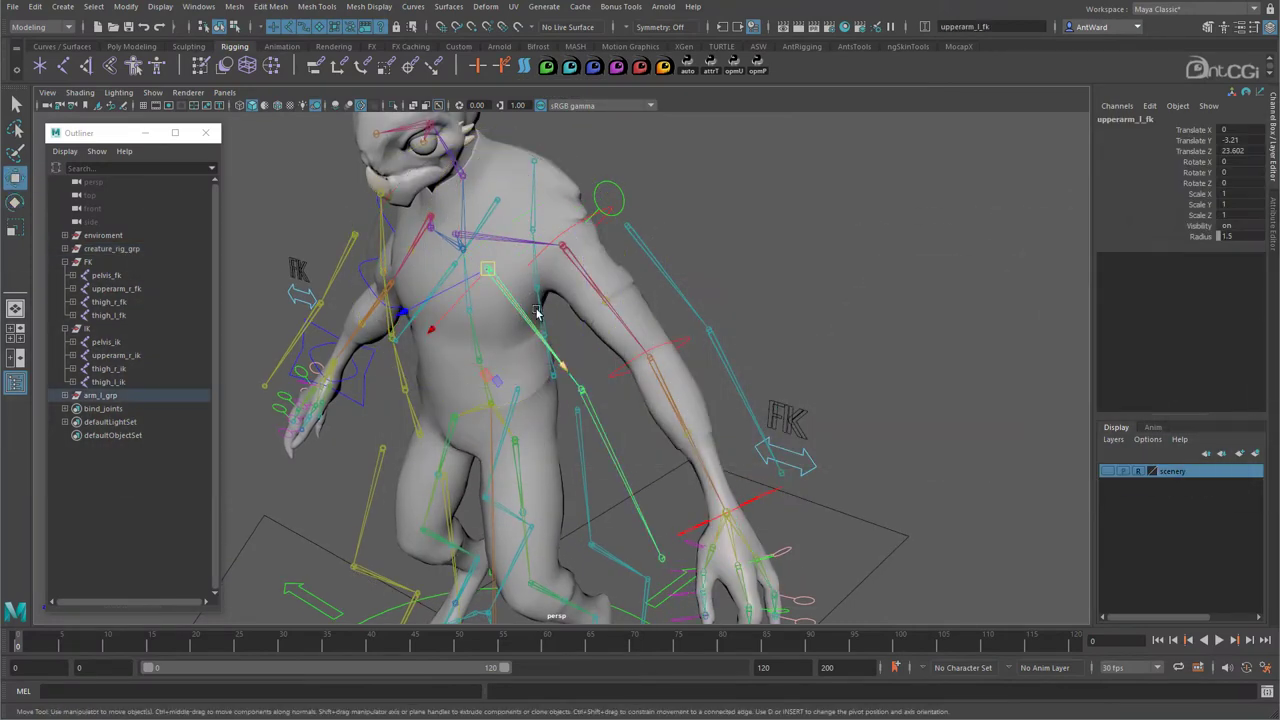
{"action": "left_click", "coordinate": [668, 280]}
{"action": "right_click_drag", "start_coordinate": [628, 340], "coordinate": [860, 323], "text": "alt"}
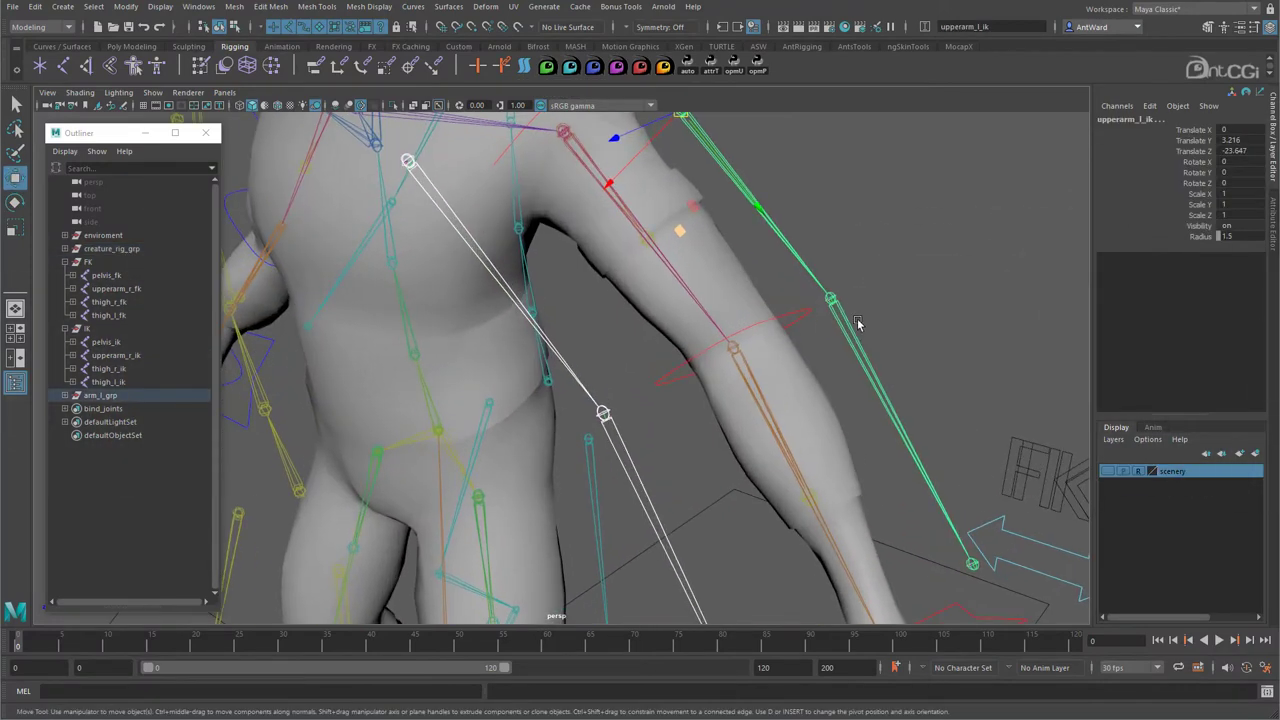
{"action": "left_click", "coordinate": [696, 307]}
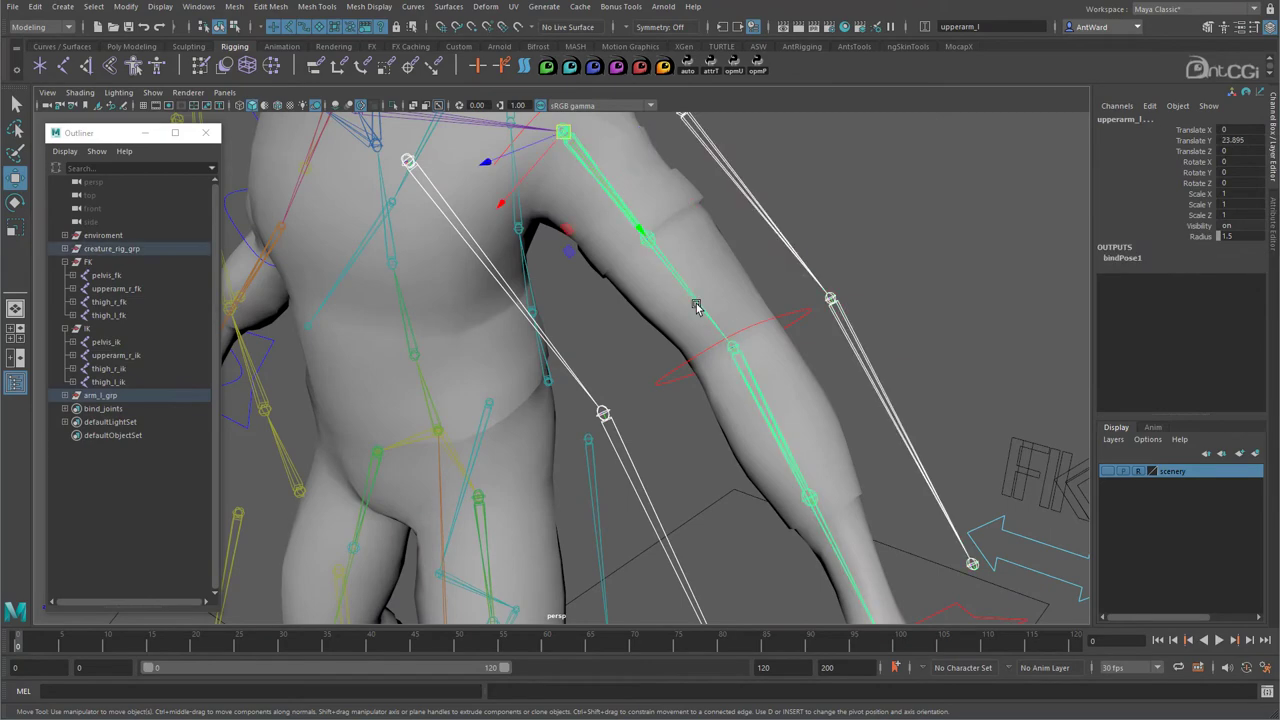
{"action": "right_click_drag", "start_coordinate": [849, 319], "coordinate": [703, 349], "text": "alt"}
{"action": "middle_click_drag", "start_coordinate": [703, 349], "coordinate": [680, 303], "text": "alt"}
{"action": "right_click_drag", "start_coordinate": [680, 303], "coordinate": [603, 225], "text": "alt"}
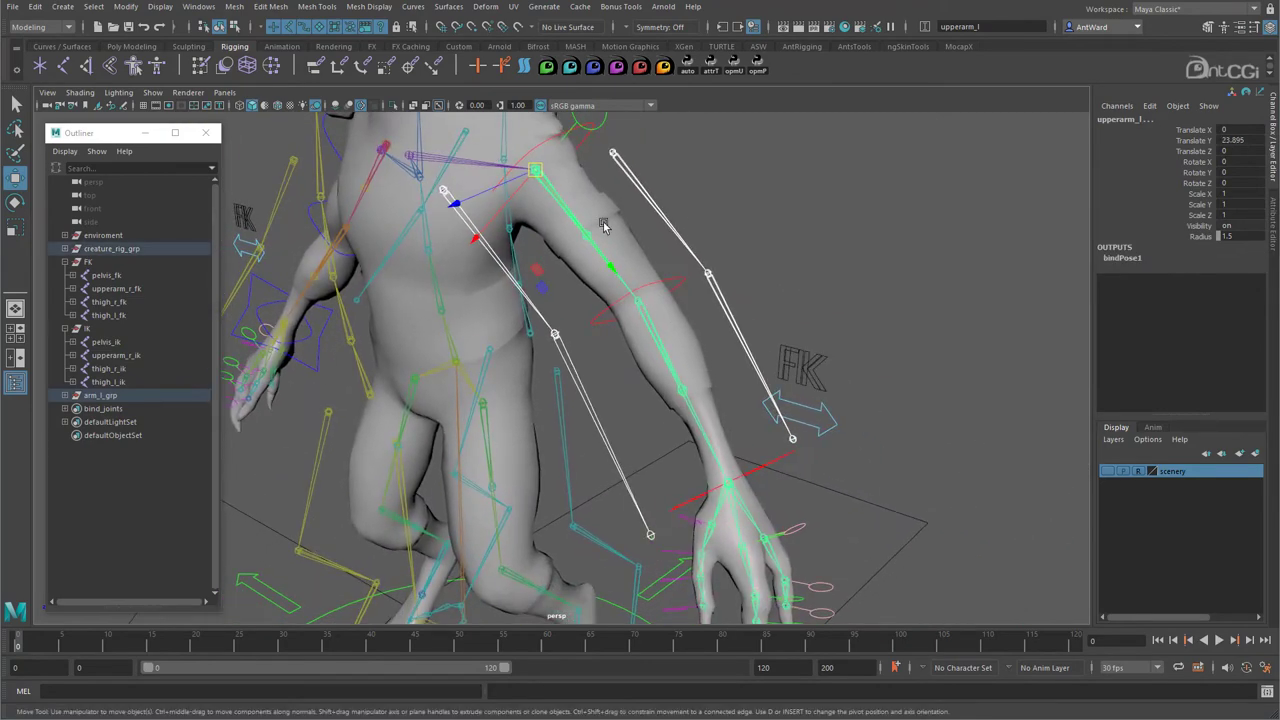
{"action": "key", "text": "space"}
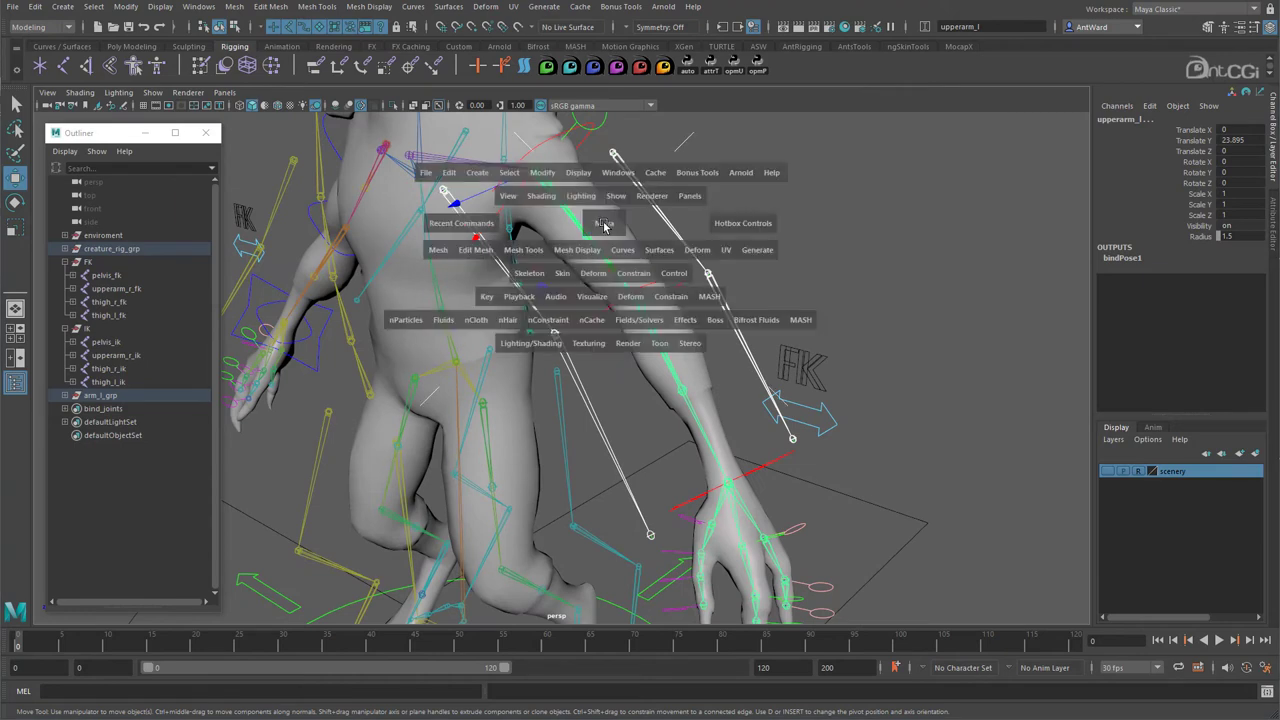
{"action": "left_click", "coordinate": [628, 279]}
{"action": "left_click", "coordinate": [759, 311]}
{"action": "left_click_drag", "start_coordinate": [874, 150], "coordinate": [885, 135]}
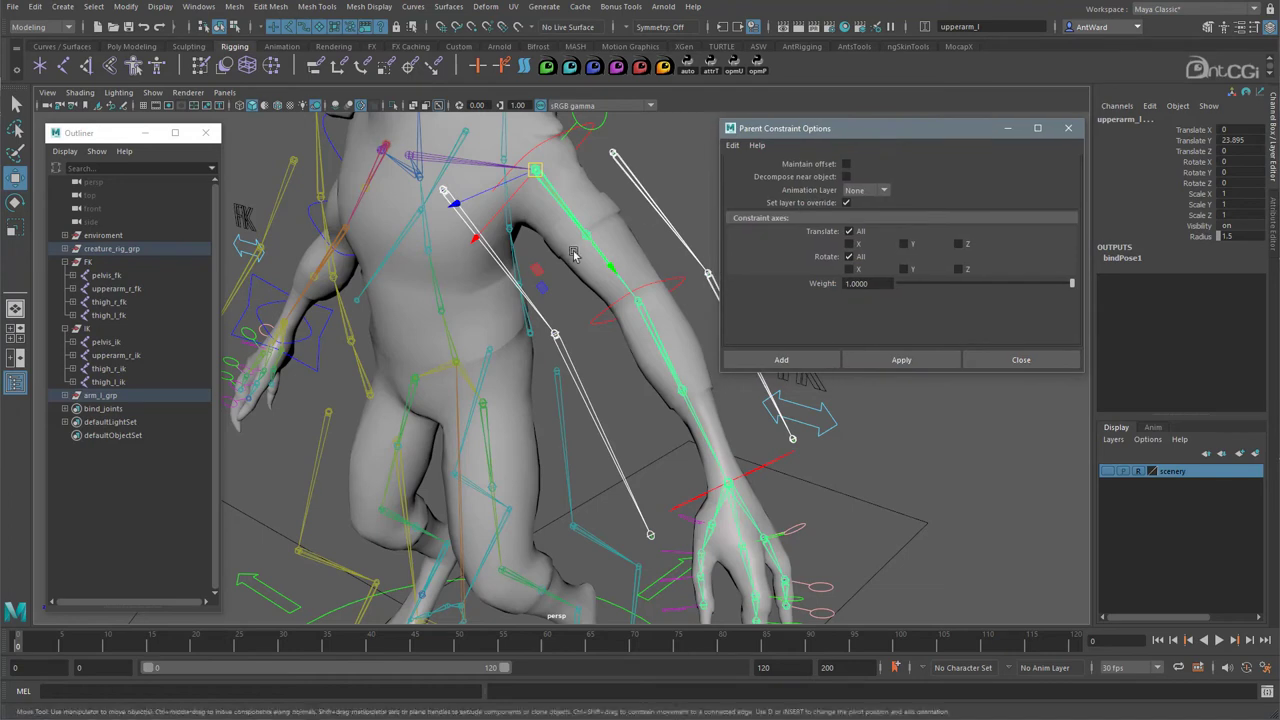
{"action": "middle_click_drag", "start_coordinate": [574, 254], "coordinate": [520, 269], "text": "alt"}
{"action": "left_click", "coordinate": [845, 164]}
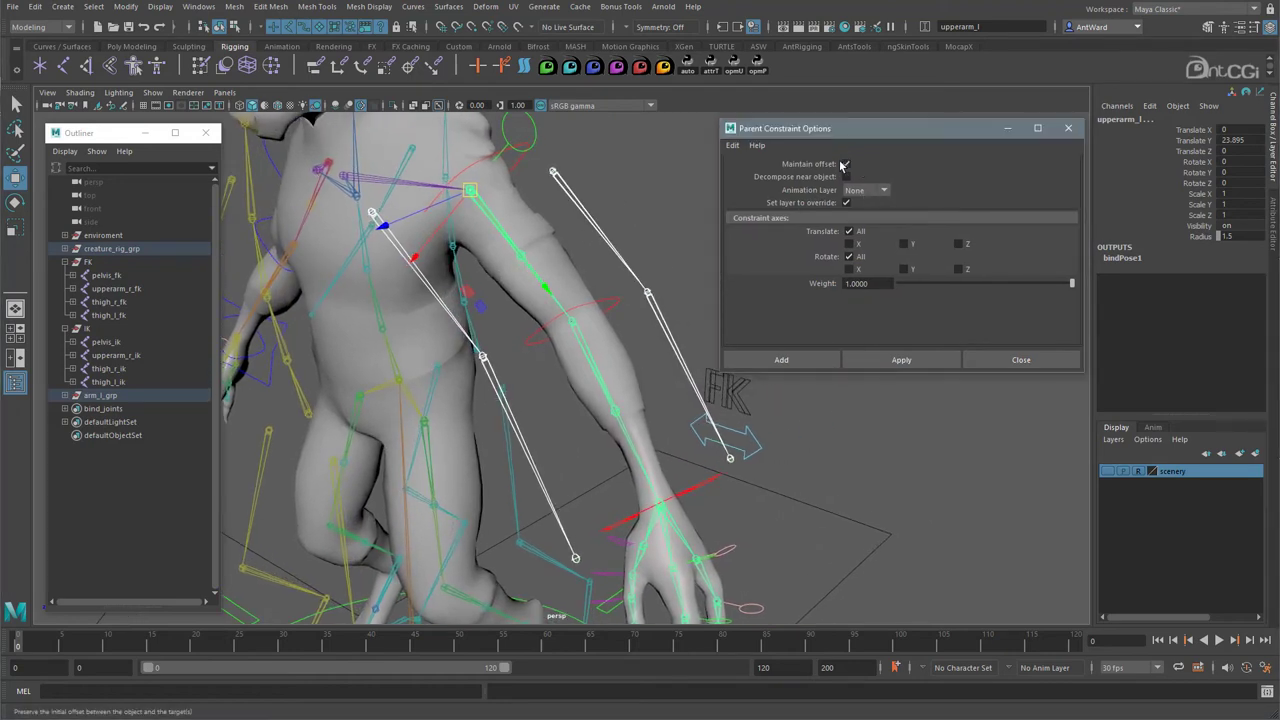
{"action": "right_click_drag", "start_coordinate": [624, 346], "coordinate": [605, 337], "text": "alt"}
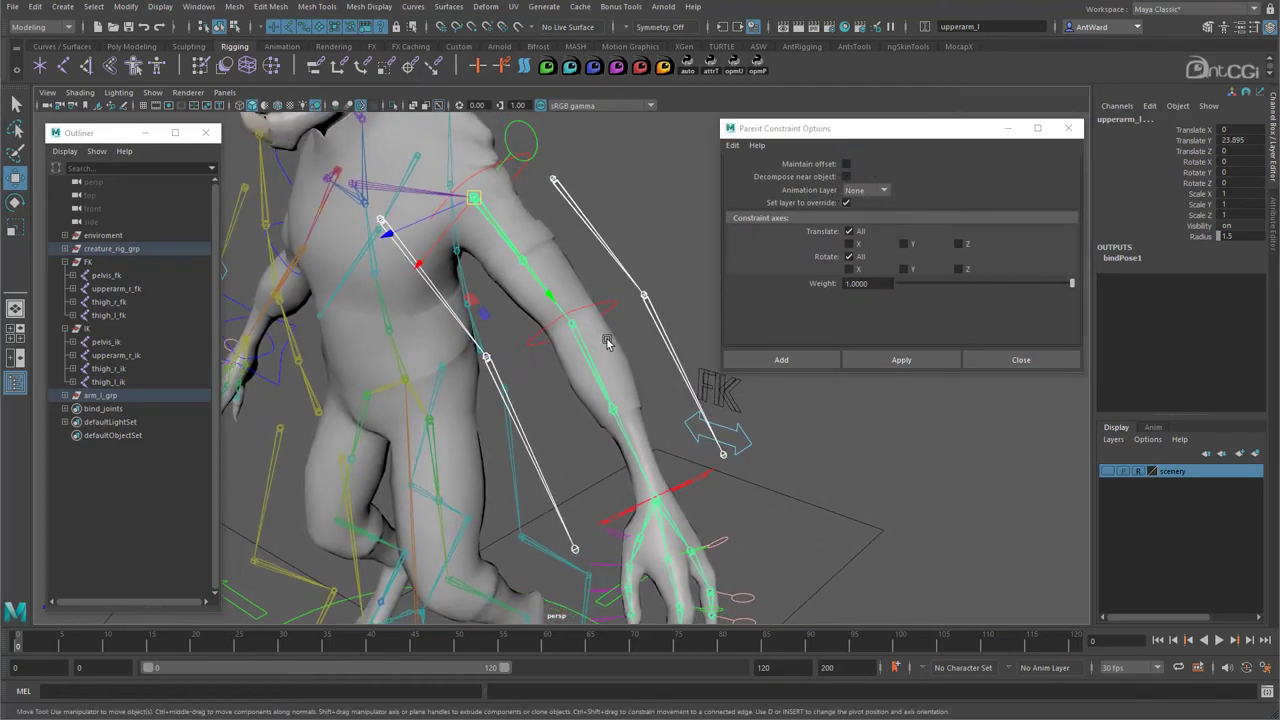
{"action": "left_click", "coordinate": [895, 362]}
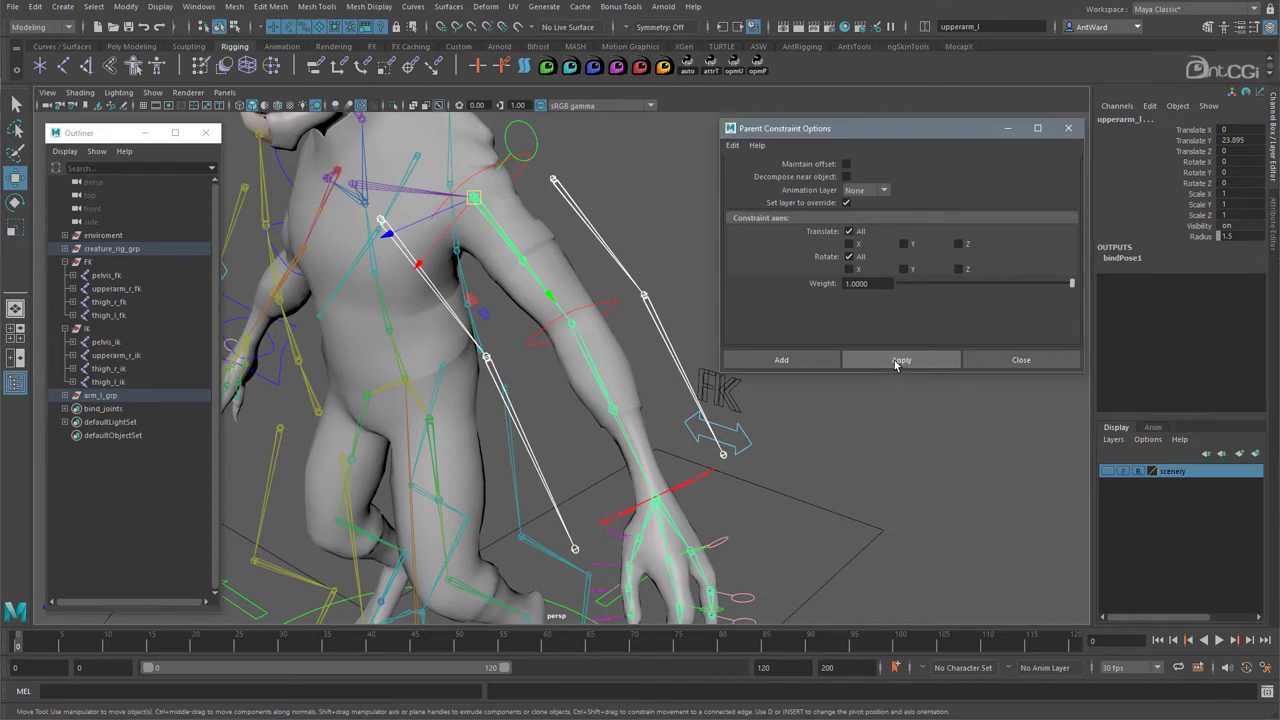
- Parent-constrain lowerarm_l to the FK and IK lower arm joints with the same constraint options
{"action": "left_click_drag", "start_coordinate": [495, 384], "coordinate": [490, 385], "text": "alt"}
{"action": "left_click", "coordinate": [486, 372]}
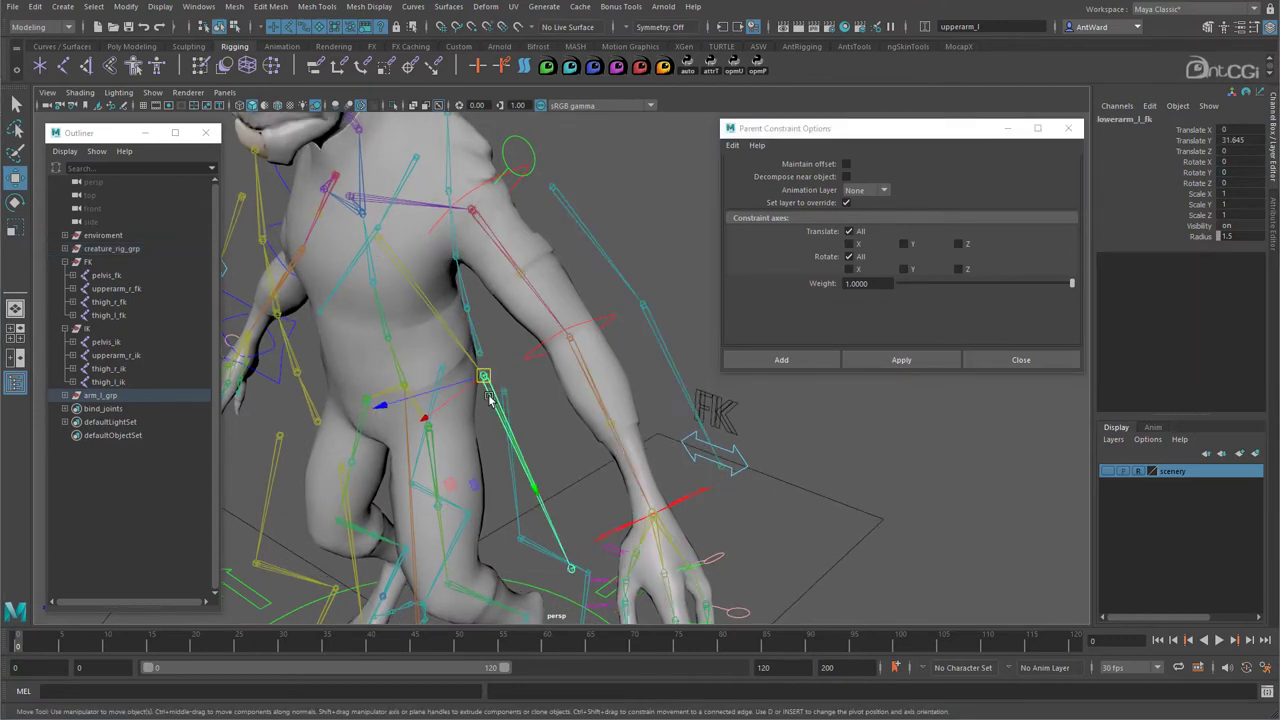
{"action": "left_click", "coordinate": [662, 343], "text": "shift"}
{"action": "left_click", "coordinate": [626, 451], "text": "shift"}
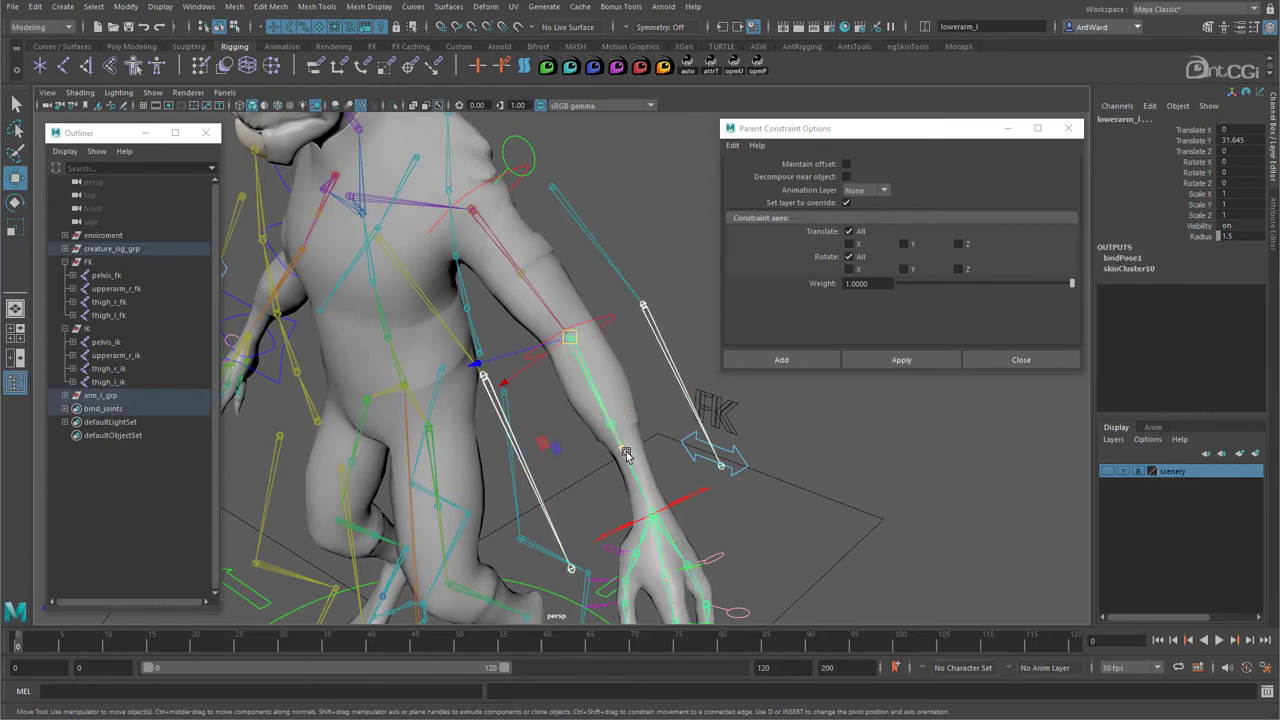
{"action": "left_click", "coordinate": [888, 362]}
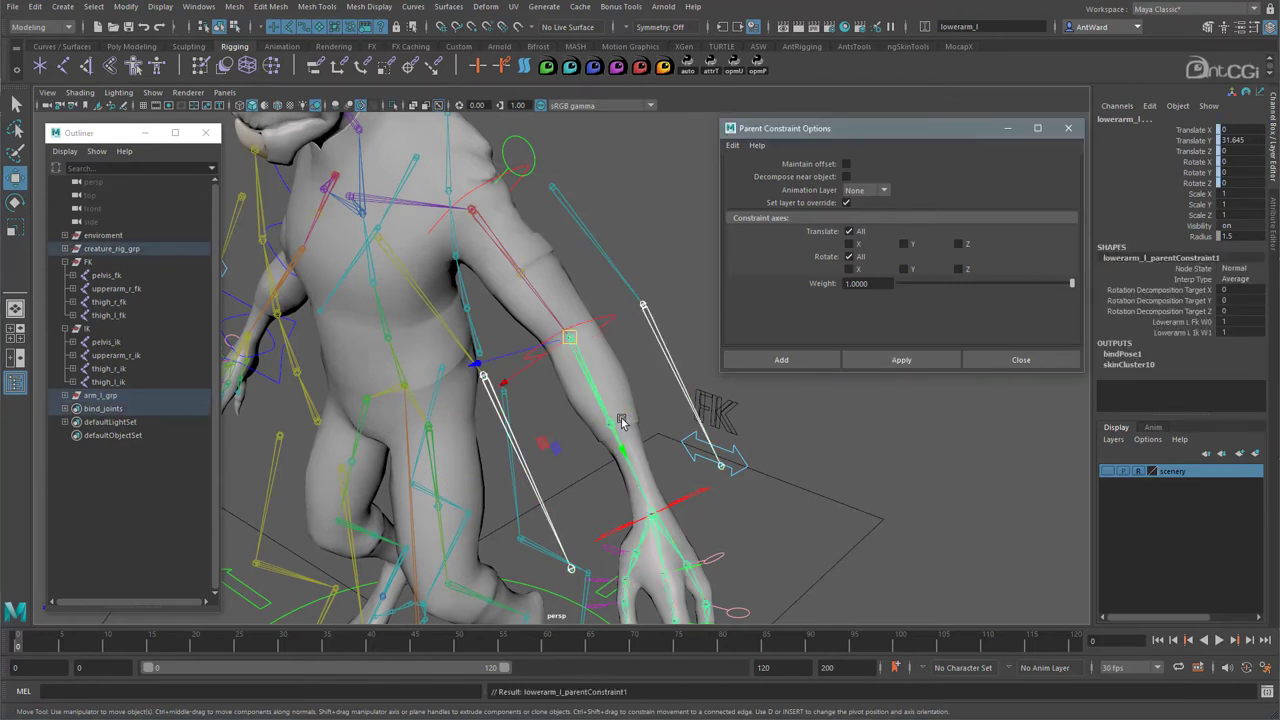
- Parent-constrain hand_l to the FK and IK hand joints, avoiding the overlapping hand_twist_01_l joint
{"action": "left_click_drag", "start_coordinate": [626, 425], "coordinate": [625, 470], "text": "alt"}
{"action": "left_click", "coordinate": [625, 475]}
{"action": "left_click", "coordinate": [697, 406], "text": "shift"}
{"action": "middle_click_drag", "start_coordinate": [697, 409], "coordinate": [668, 344], "text": "alt"}
{"action": "right_click_drag", "start_coordinate": [668, 344], "coordinate": [791, 433], "text": "alt"}
{"action": "left_click", "coordinate": [690, 420], "text": "shift"}
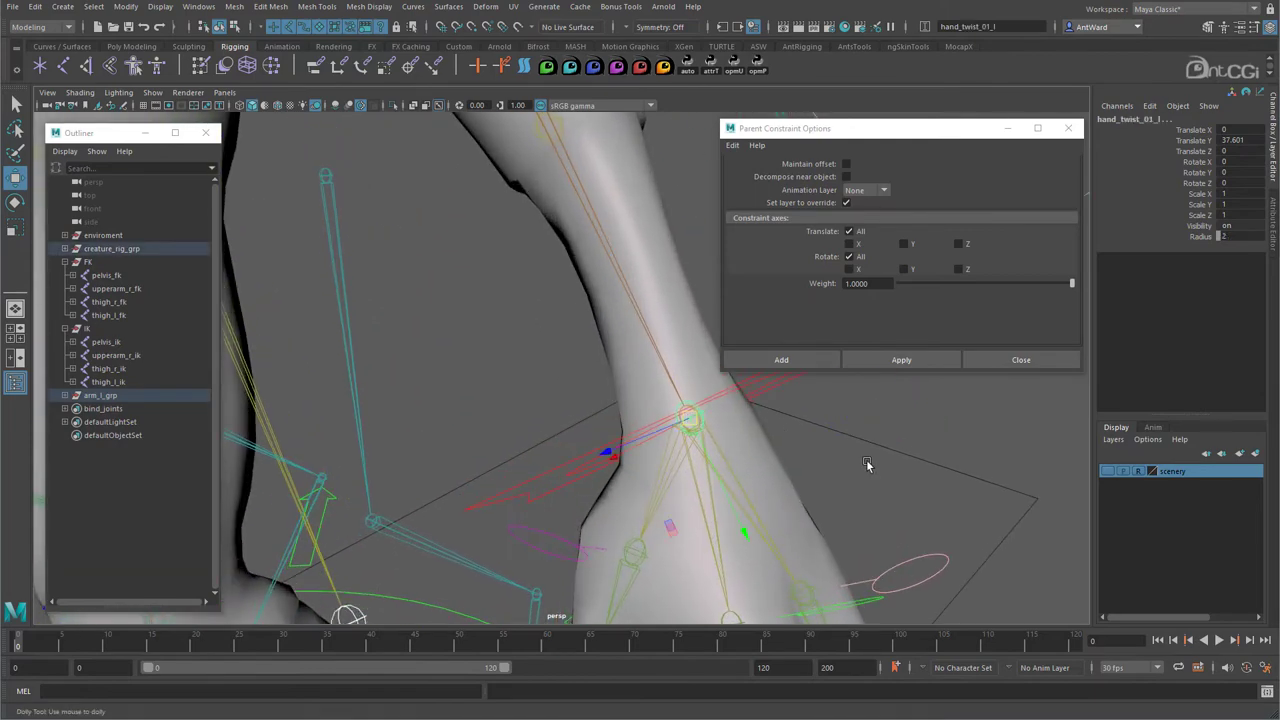
{"action": "right_click_drag", "start_coordinate": [867, 462], "coordinate": [837, 463], "text": "alt"}
{"action": "left_click", "coordinate": [697, 423], "text": "shift"}
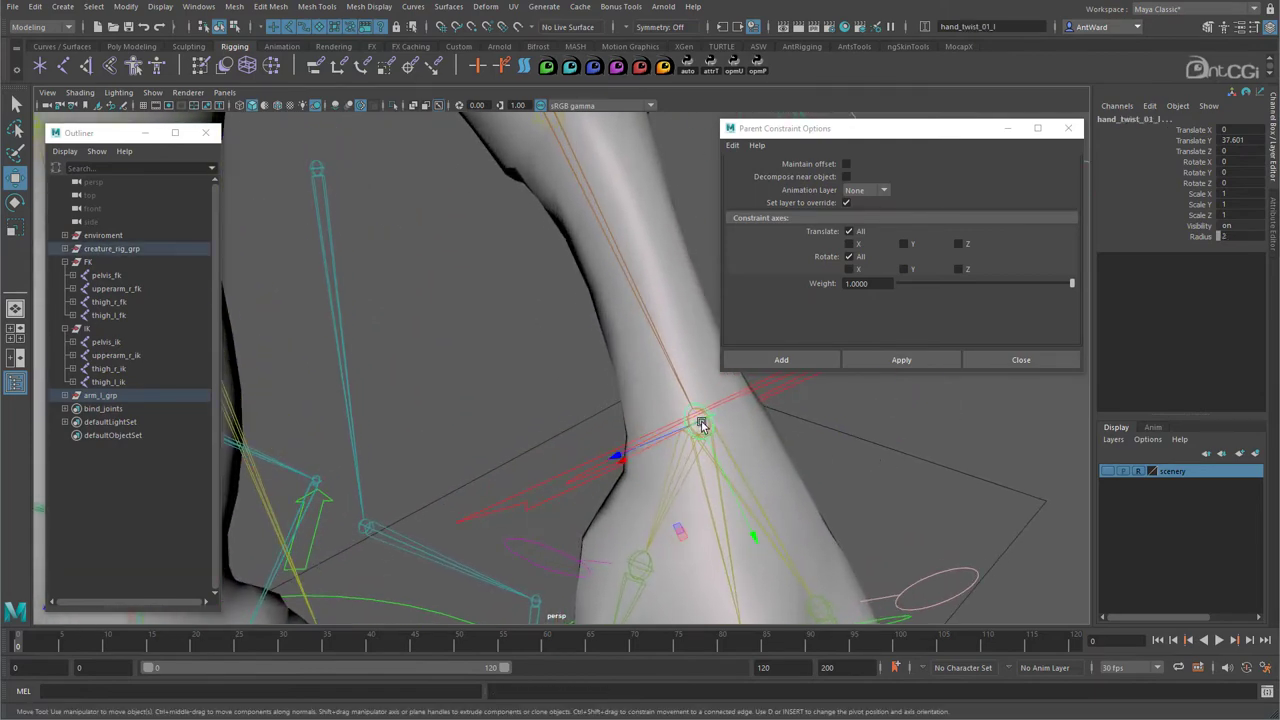
{"action": "left_click", "coordinate": [697, 423], "text": "shift"}
{"action": "left_click_drag", "start_coordinate": [697, 423], "coordinate": [560, 417], "text": "alt"}
{"action": "right_click_drag", "start_coordinate": [560, 417], "coordinate": [700, 410], "text": "alt"}
{"action": "left_click", "coordinate": [452, 321]}
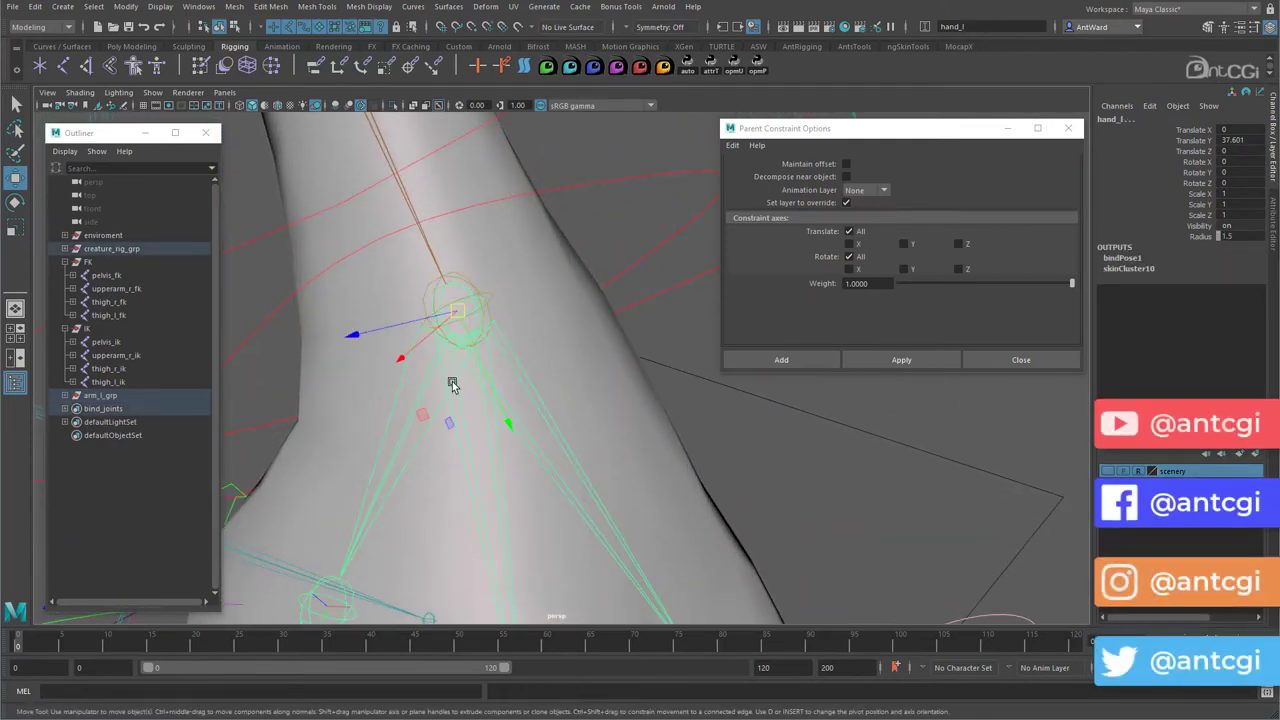
{"action": "right_click_drag", "start_coordinate": [452, 321], "coordinate": [617, 329], "text": "alt"}
{"action": "middle_click_drag", "start_coordinate": [617, 329], "coordinate": [612, 386], "text": "alt"}
{"action": "left_click_drag", "start_coordinate": [612, 386], "coordinate": [654, 408], "text": "alt"}
{"action": "left_click", "coordinate": [888, 362]}
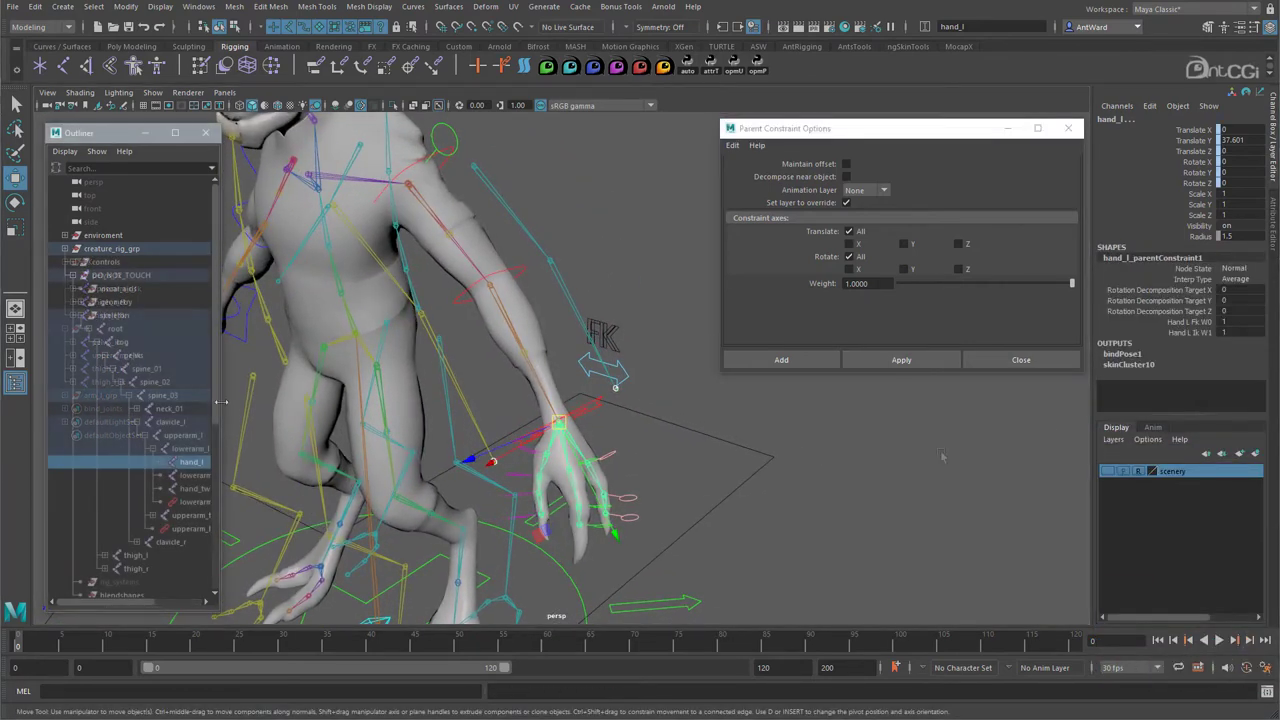
- Widen the Outliner and inspect the lower arm and hand parent constraints, highlighting the hand constraint's FK and IK weights
{"action": "left_click_drag", "start_coordinate": [221, 401], "coordinate": [303, 401]}
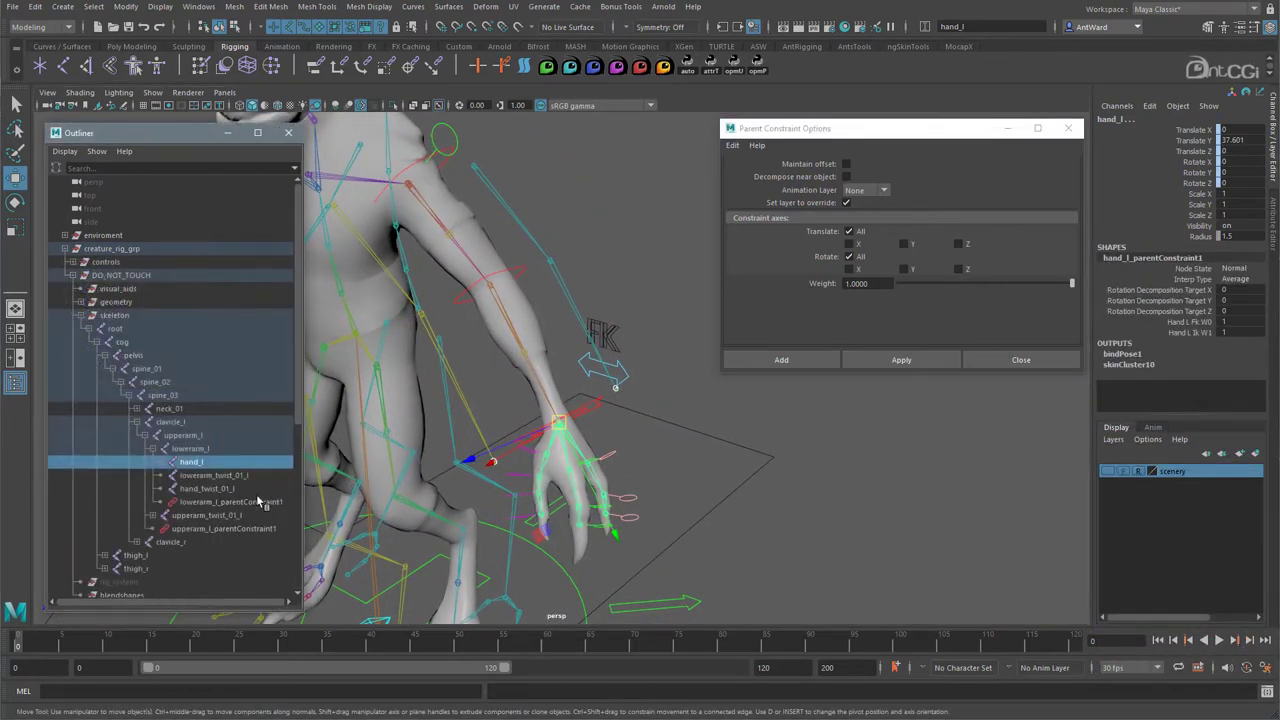
{"action": "left_click", "coordinate": [228, 502]}
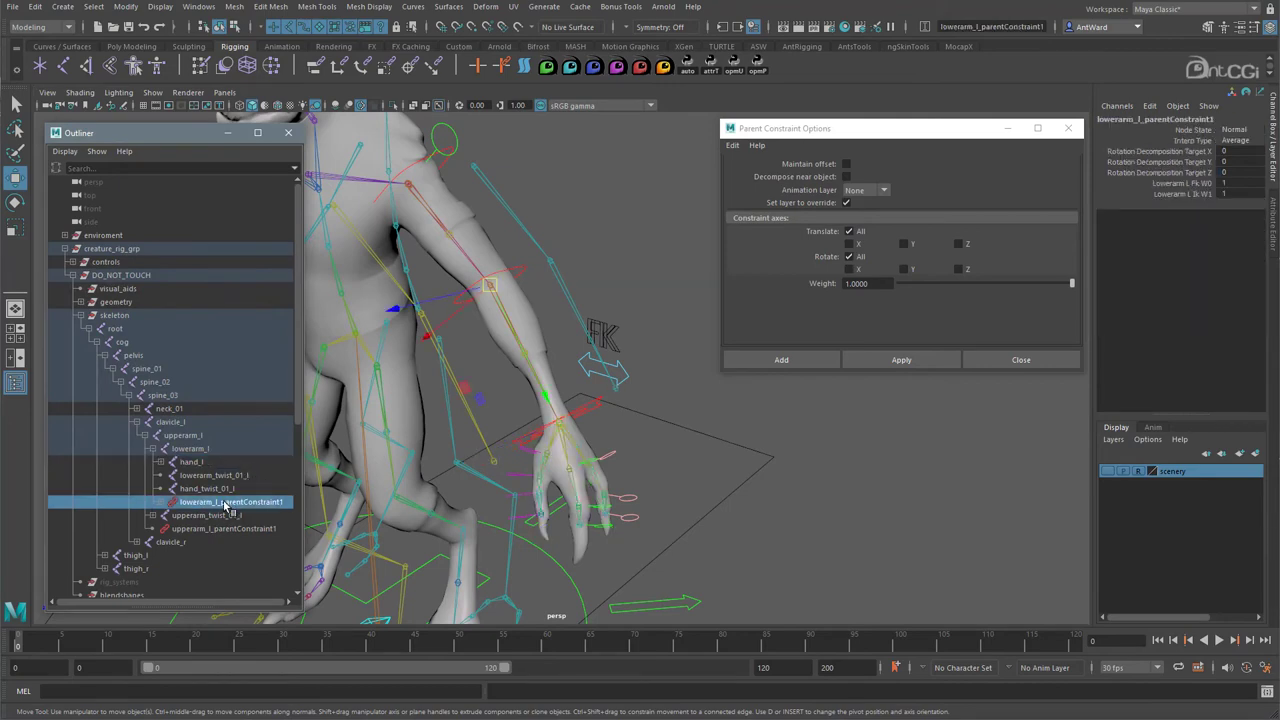
{"action": "left_click", "coordinate": [166, 463]}
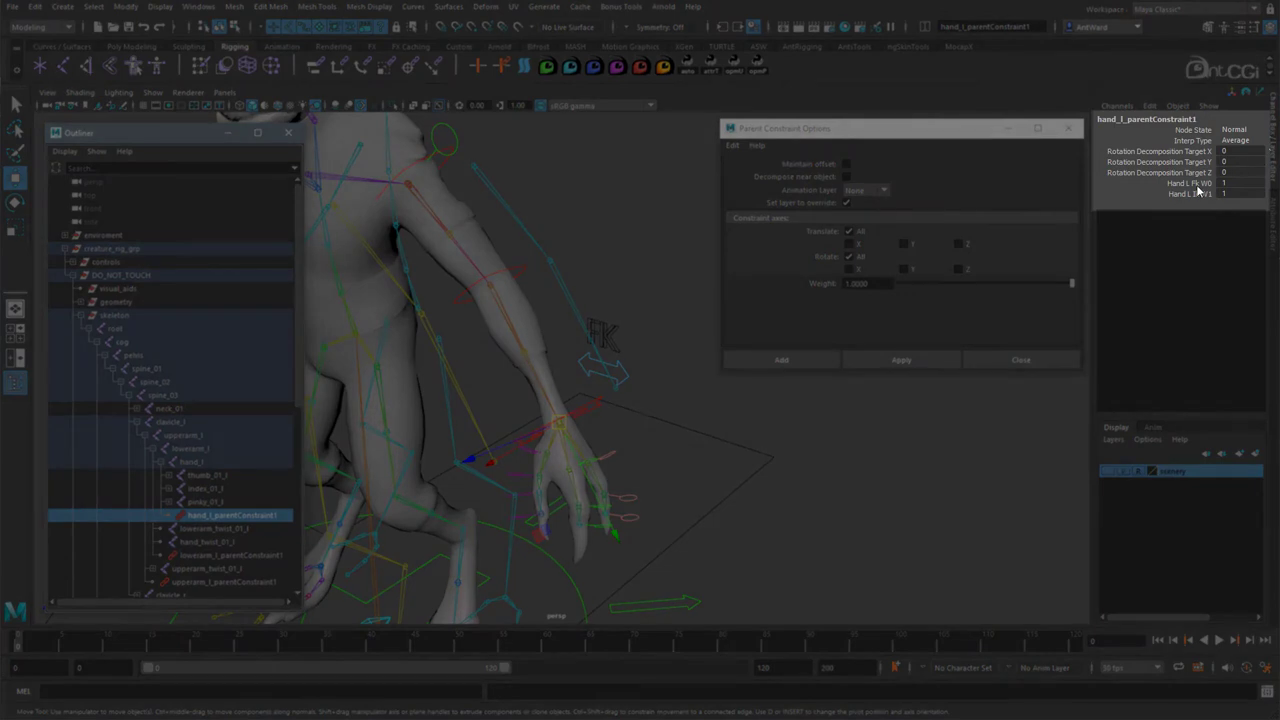
{"action": "left_click_drag", "start_coordinate": [1200, 183], "coordinate": [1201, 192]}
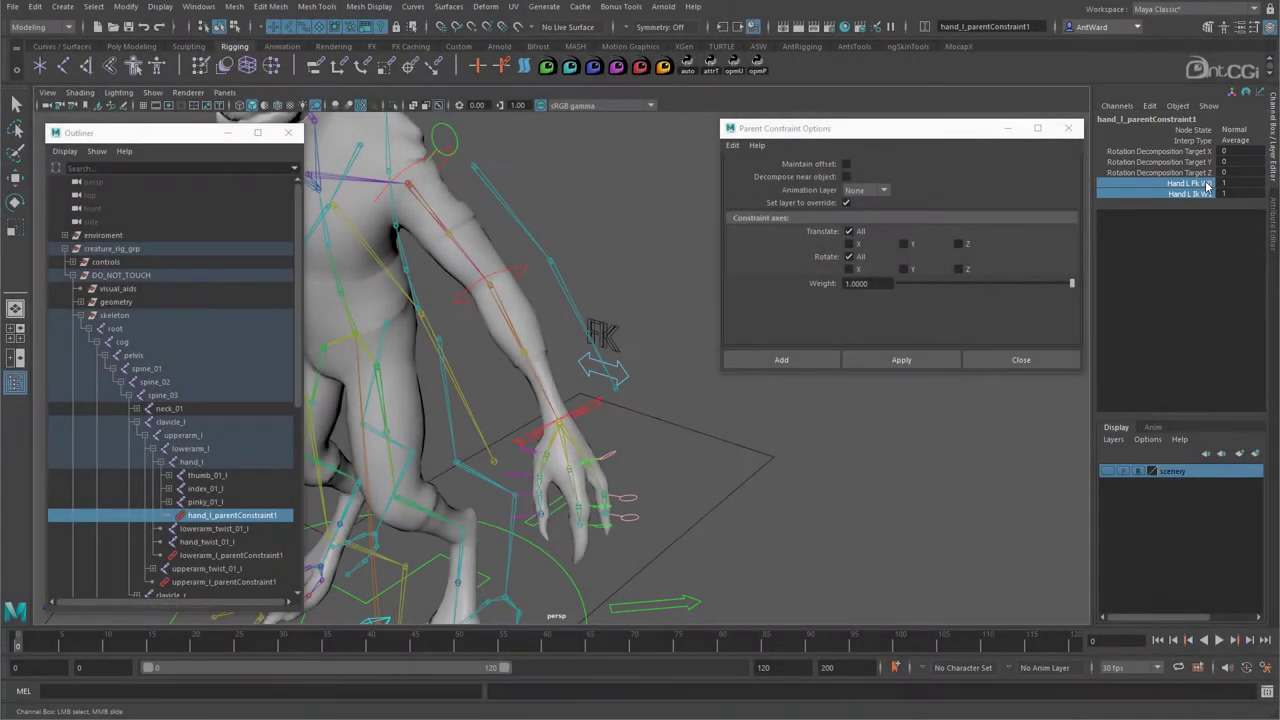
- Try setting Hand L Fk W0 and Hand L Ik W1 to 0 in turn, undoing each change
{"action": "left_click", "coordinate": [1206, 184]}
{"action": "middle_click_drag", "start_coordinate": [947, 466], "coordinate": [942, 469]}
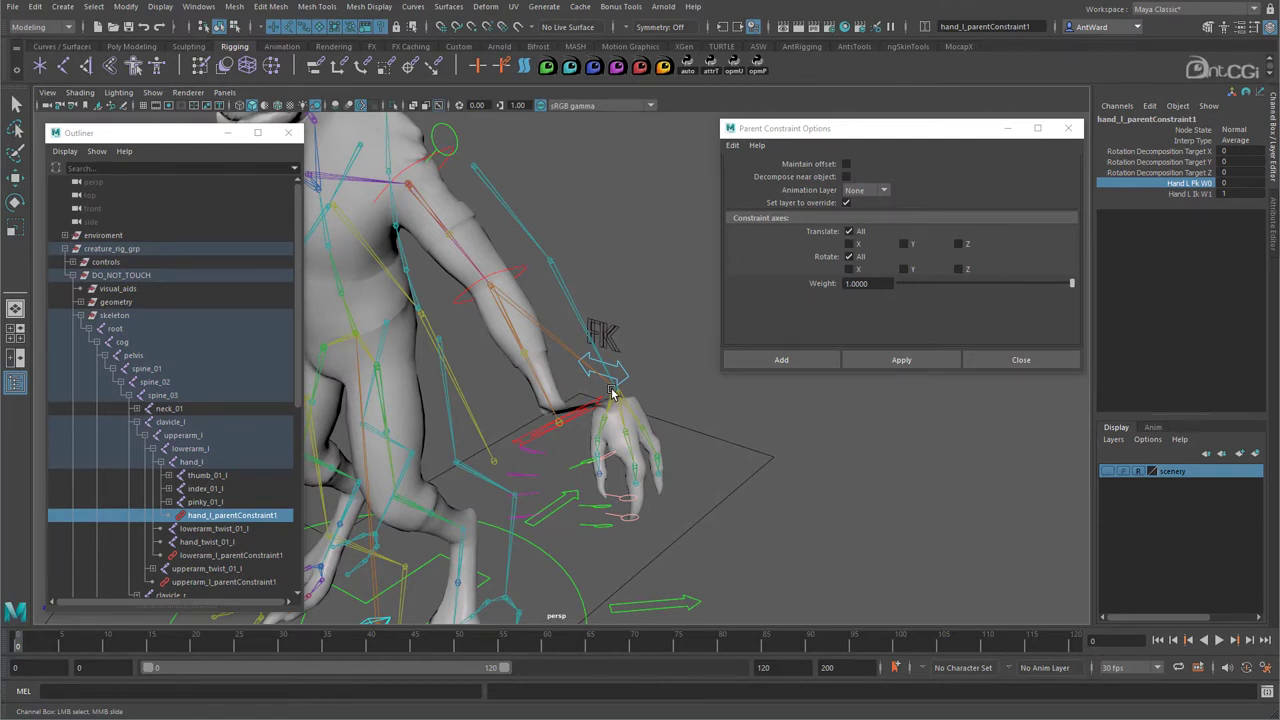
{"action": "key", "text": "ctrl+z"}
{"action": "left_click", "coordinate": [1183, 194]}
{"action": "middle_click_drag", "start_coordinate": [918, 427], "coordinate": [902, 429]}
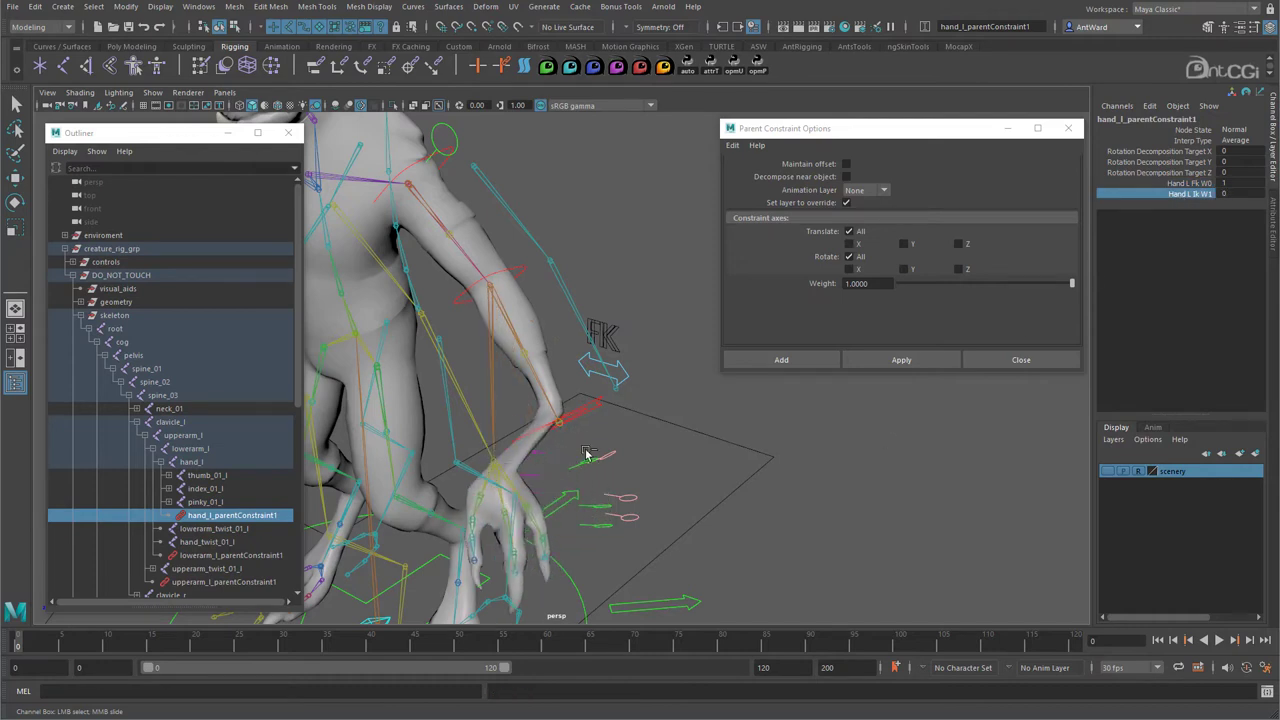
{"action": "key", "text": "ctrl+z"}
- Close the Parent Constraint options and open the Node Editor with an empty graph
{"action": "right_click_drag", "start_coordinate": [731, 442], "coordinate": [660, 440], "text": "alt"}
{"action": "left_click", "coordinate": [1006, 358]}
{"action": "left_click_drag", "start_coordinate": [664, 350], "coordinate": [646, 326], "text": "alt"}
{"action": "left_click", "coordinate": [198, 6]}
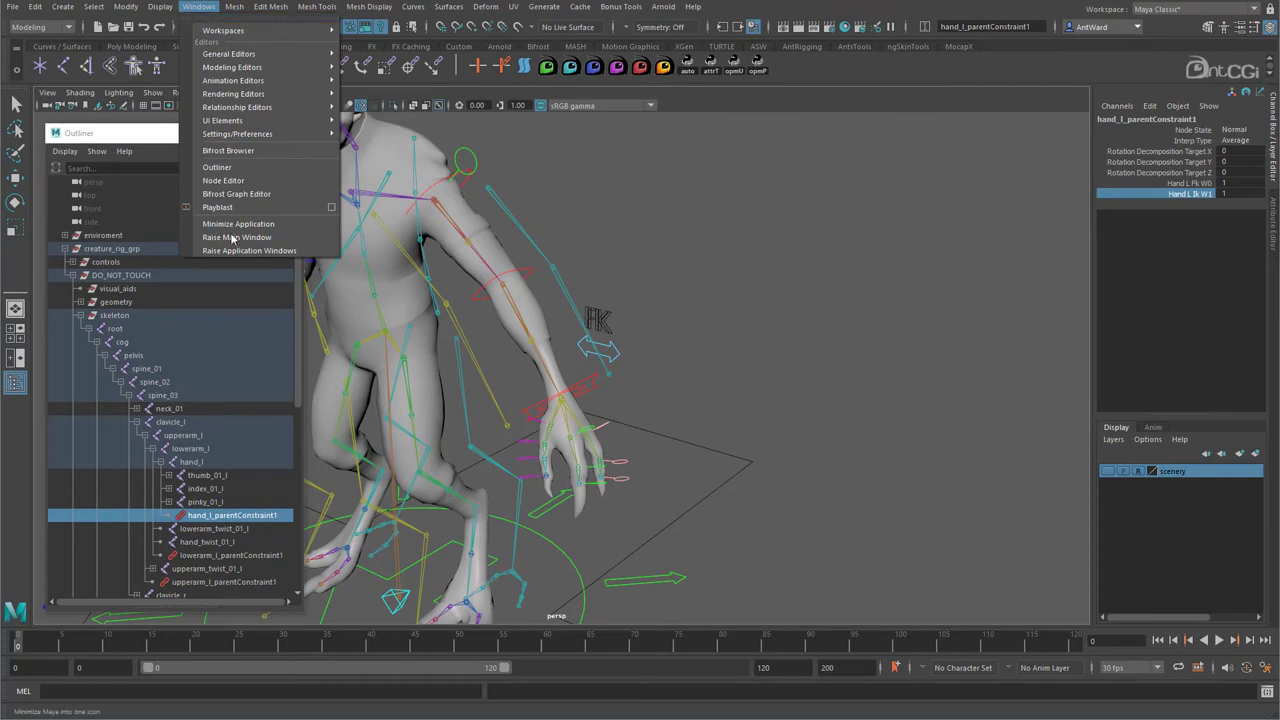
{"action": "left_click", "coordinate": [238, 186]}
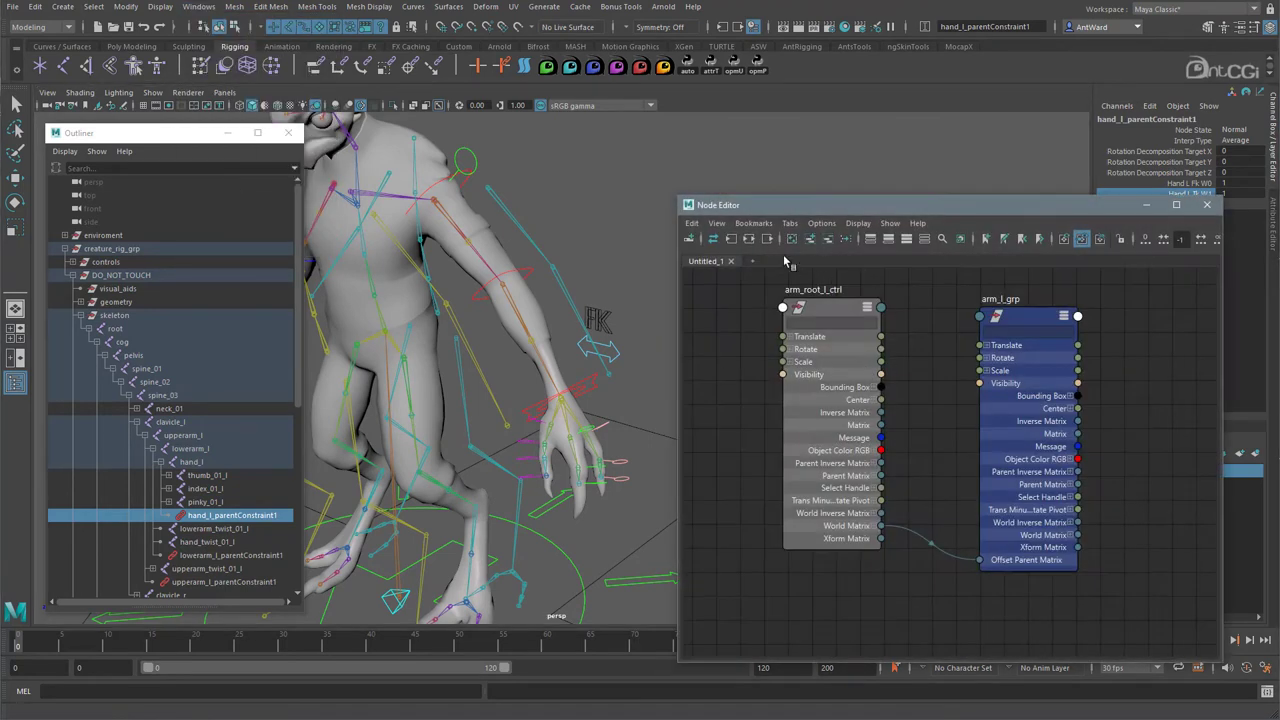
{"action": "left_click", "coordinate": [792, 240]}
- Select arm_l_ctrl, highlight its IK FK Switch attribute and add the control to the node graph
{"action": "left_click_drag", "start_coordinate": [520, 360], "coordinate": [587, 357], "text": "alt"}
{"action": "left_click", "coordinate": [587, 357]}
{"action": "left_click_drag", "start_coordinate": [1069, 215], "coordinate": [1000, 213]}
{"action": "left_click", "coordinate": [1195, 247]}
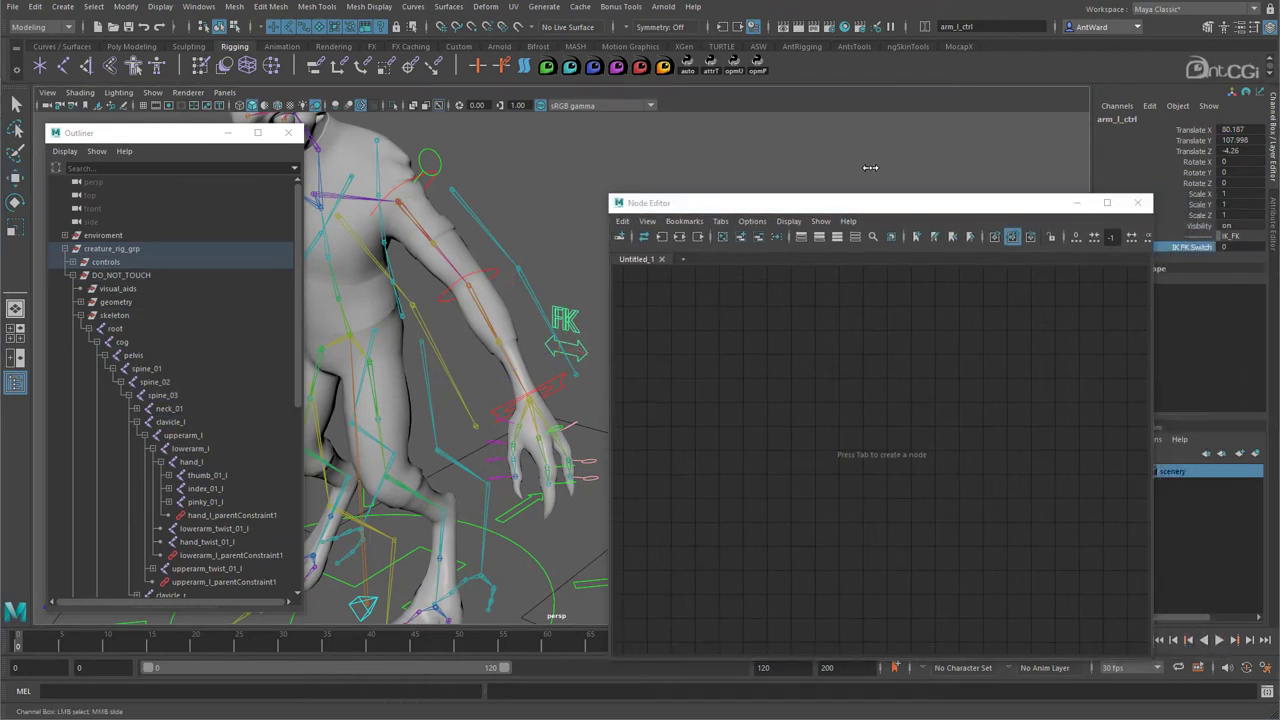
{"action": "left_click_drag", "start_coordinate": [953, 204], "coordinate": [1000, 184]}
{"action": "left_click", "coordinate": [785, 217]}
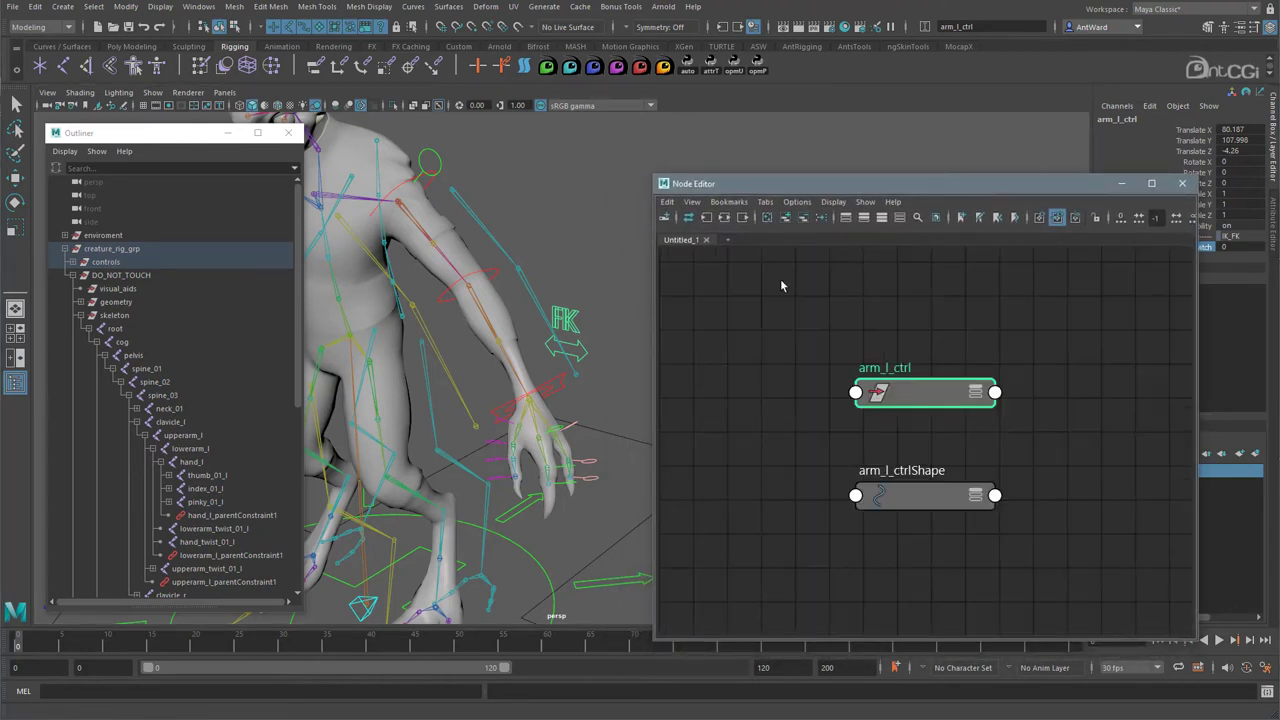
- Remove arm_l_ctrlShape from the graph, reposition the arm_l_ctrl node and expand it to show all its attributes
{"action": "left_click", "coordinate": [907, 495]}
{"action": "left_click", "coordinate": [803, 217]}
{"action": "left_click_drag", "start_coordinate": [911, 398], "coordinate": [777, 306]}
{"action": "key", "text": "3"}
{"action": "scroll", "coordinate": [960, 510], "scroll_direction": "down", "scroll_amount": 2}
{"action": "middle_click_drag", "start_coordinate": [955, 516], "coordinate": [890, 442]}
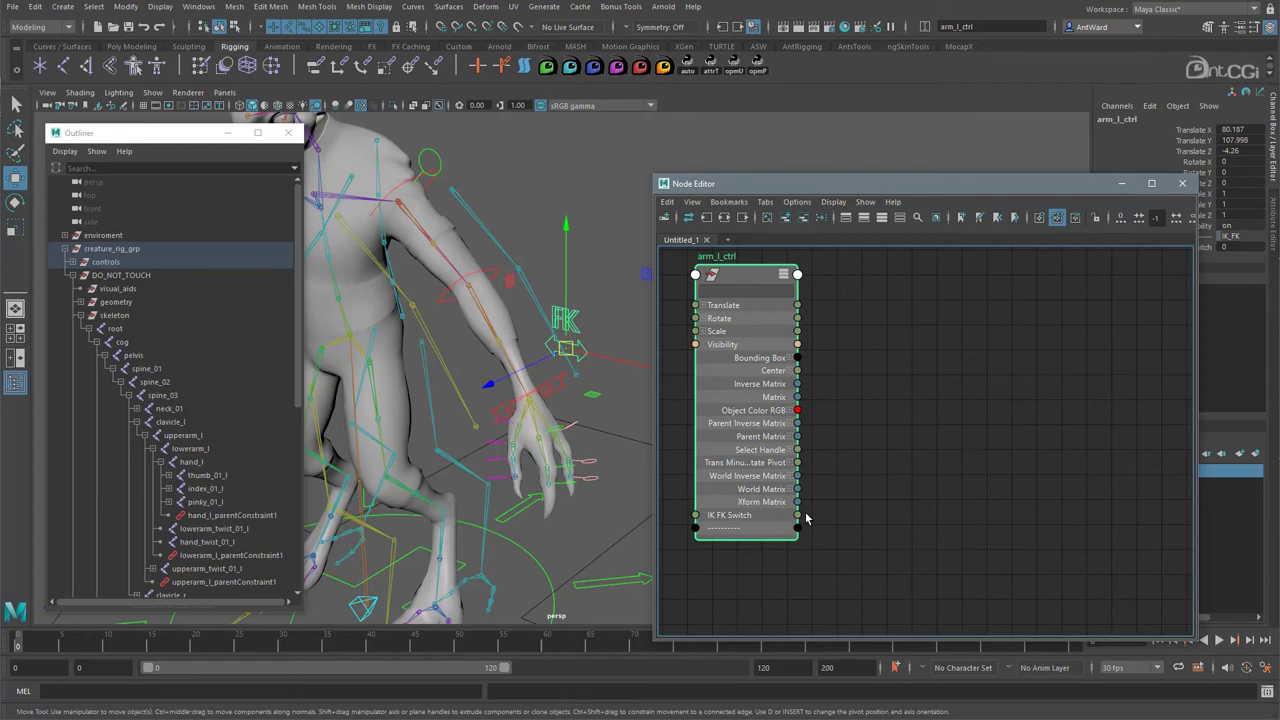
- Add the hand_l, lowerarm_l and upperarm_l parent constraints to the node graph and stack them beside arm_l_ctrl
{"action": "left_click", "coordinate": [263, 515]}
{"action": "left_click", "coordinate": [263, 555], "text": "ctrl"}
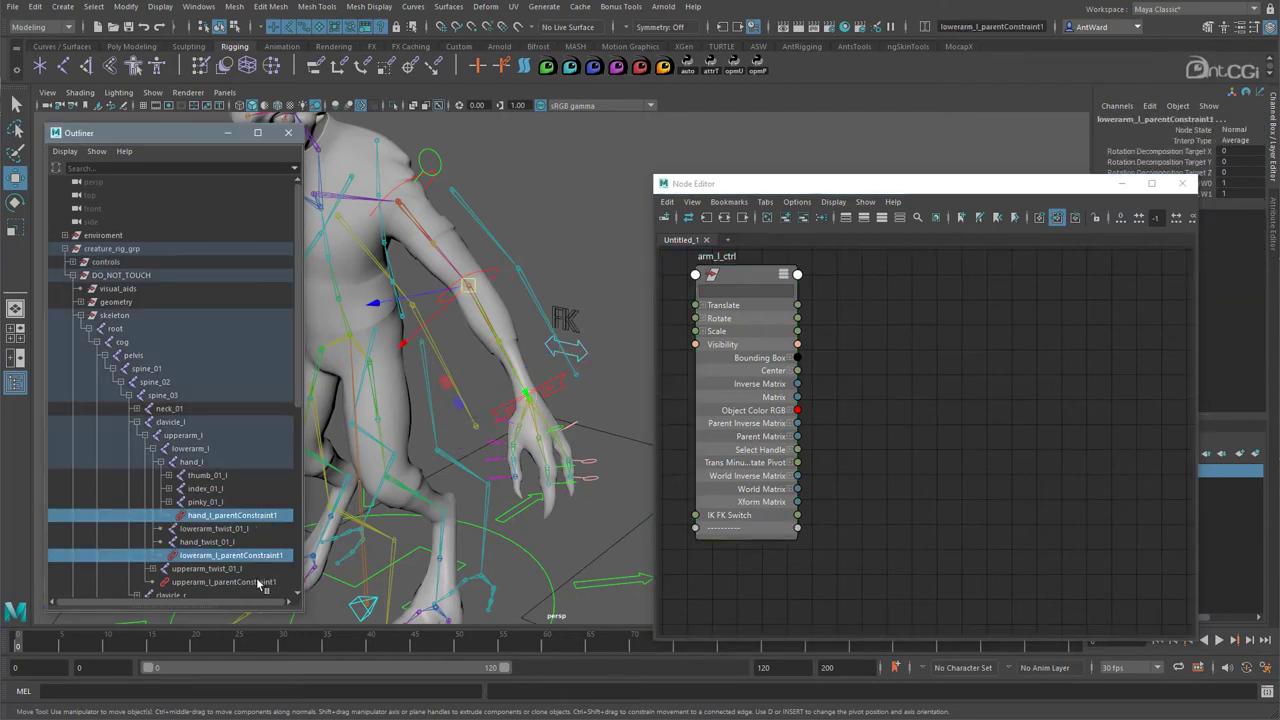
{"action": "left_click", "coordinate": [258, 582], "text": "ctrl"}
{"action": "middle_click_drag", "start_coordinate": [251, 587], "coordinate": [964, 321]}
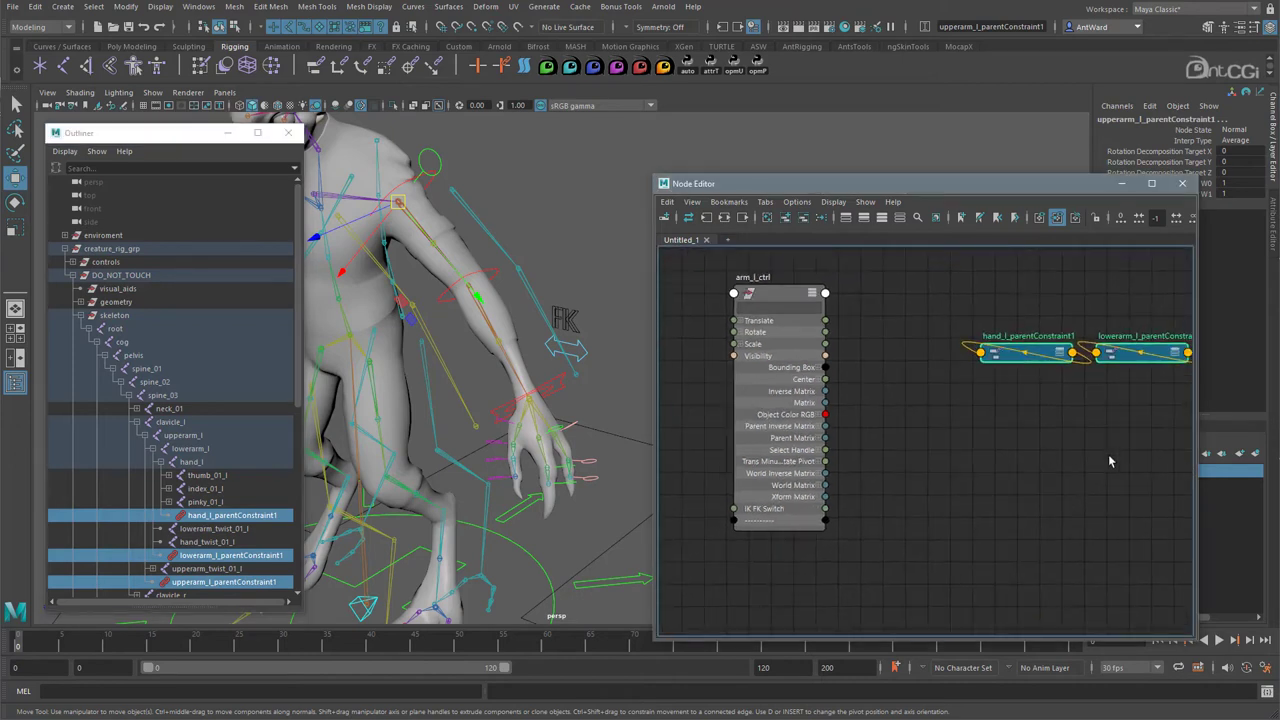
{"action": "left_click_drag", "start_coordinate": [1071, 364], "coordinate": [933, 411]}
{"action": "left_click_drag", "start_coordinate": [1186, 368], "coordinate": [950, 453]}
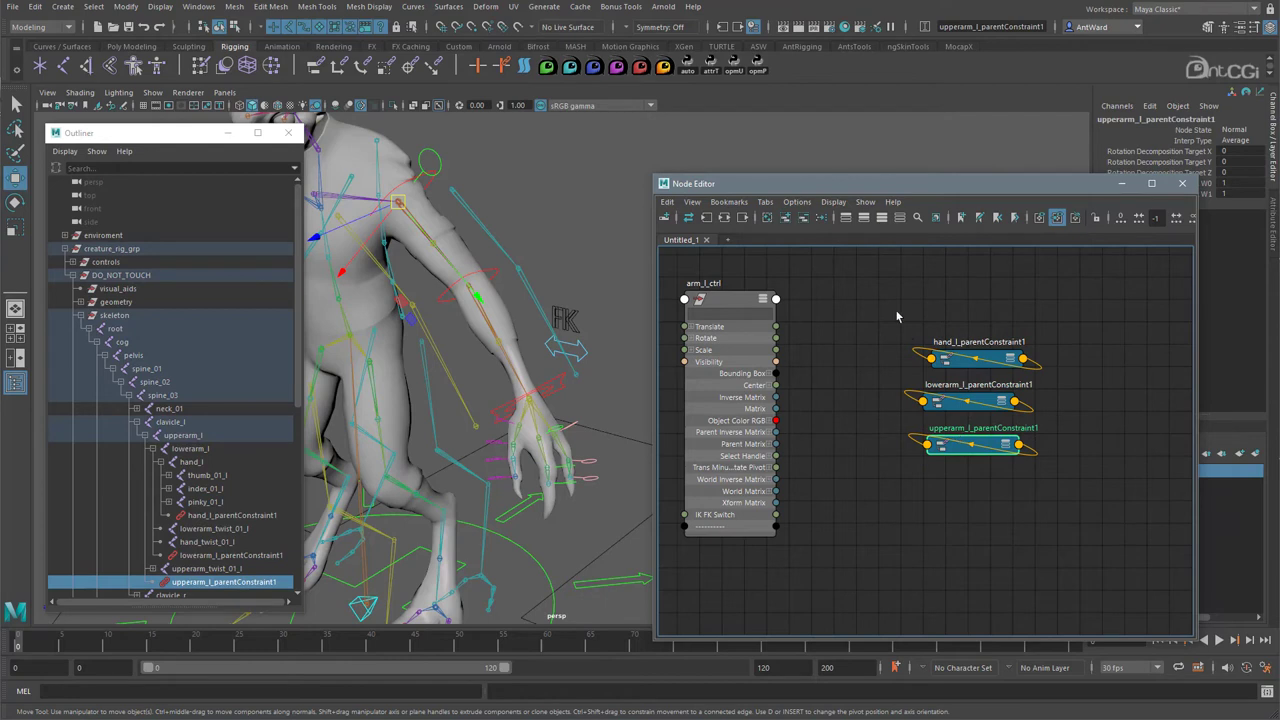
{"action": "left_click_drag", "start_coordinate": [897, 317], "coordinate": [954, 451]}
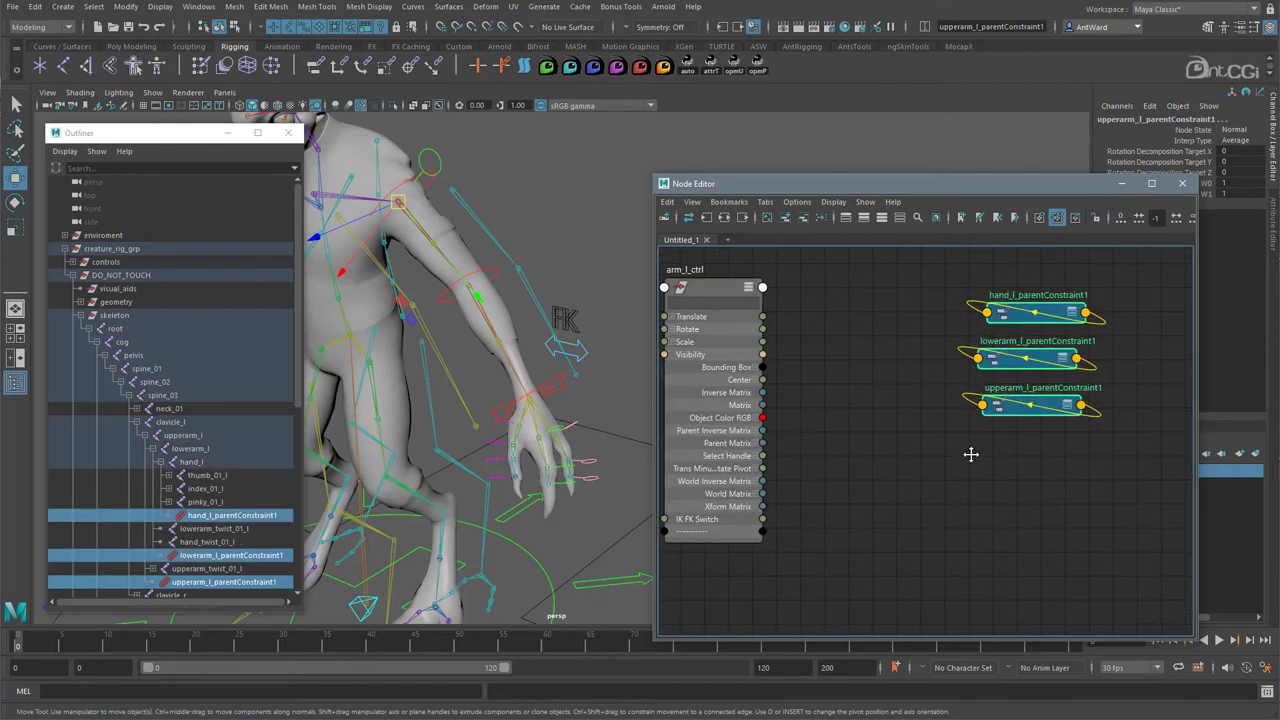
{"action": "left_click", "coordinate": [875, 478]}
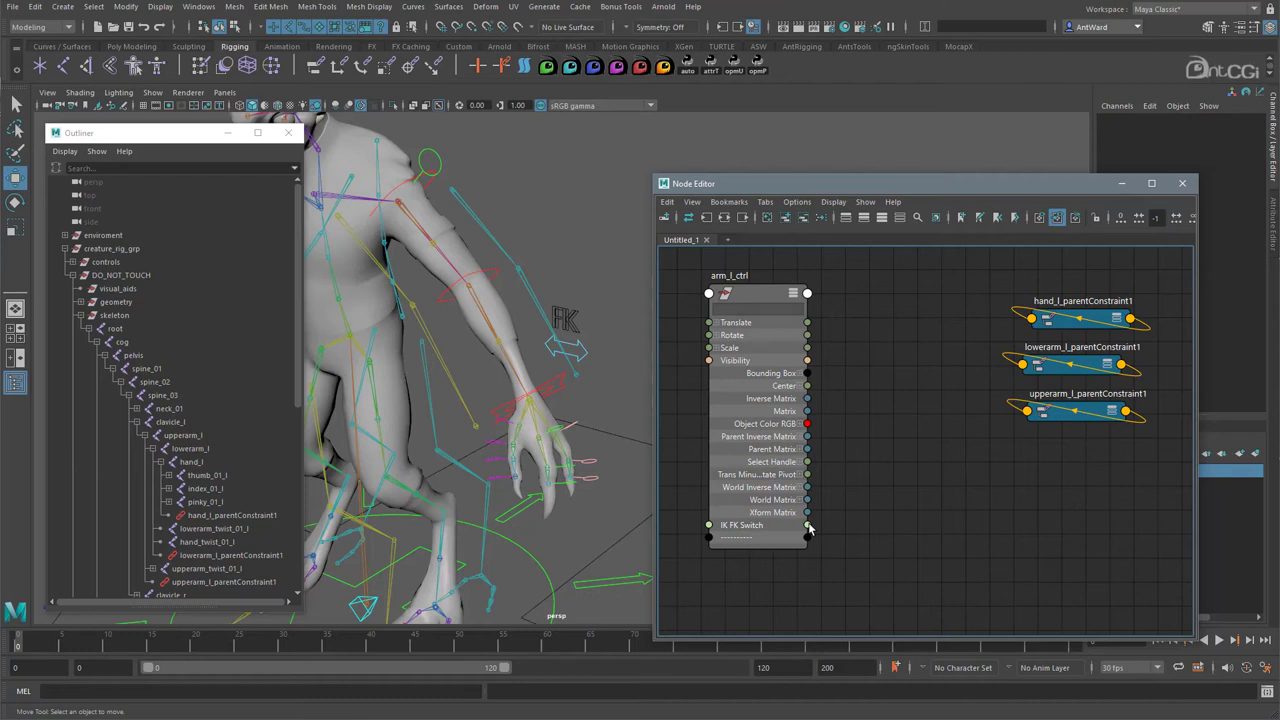
- Connect arm_l_ctrl's IK FK Switch to the Fk W0 weights of the hand, lowerarm and upperarm parent constraints
{"action": "left_click_drag", "start_coordinate": [808, 525], "coordinate": [1031, 320]}
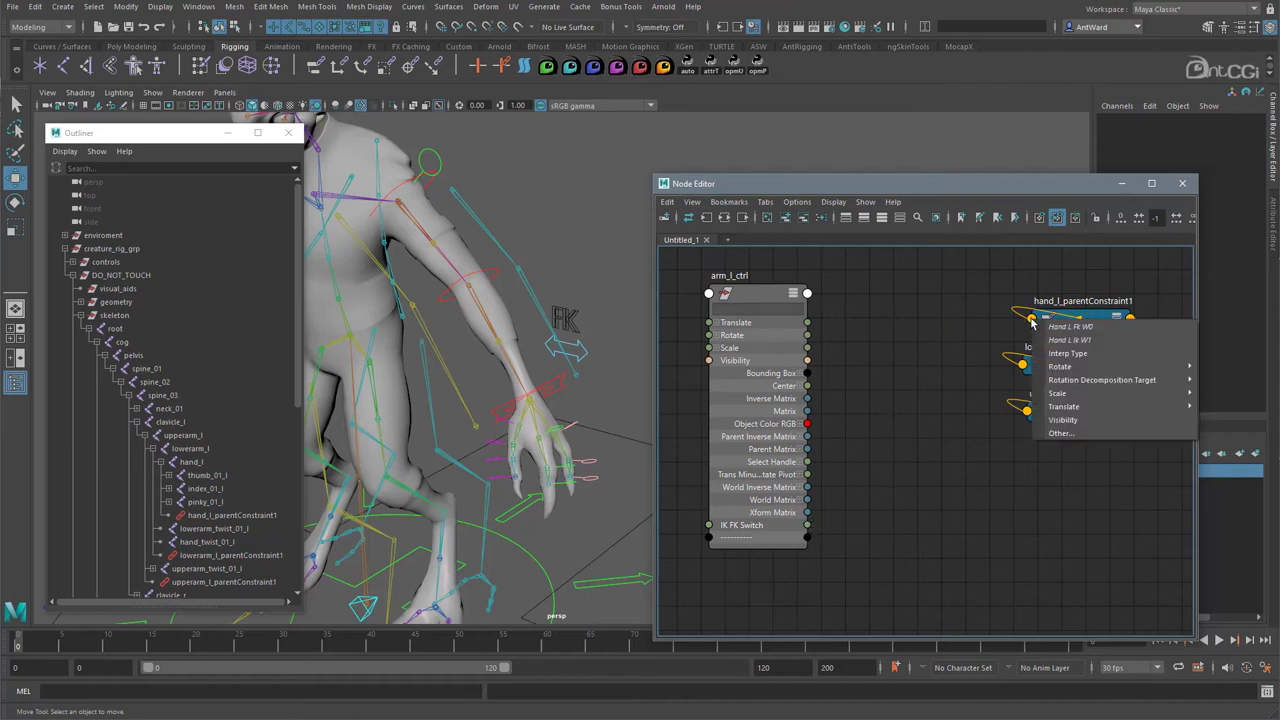
{"action": "left_click", "coordinate": [1080, 327]}
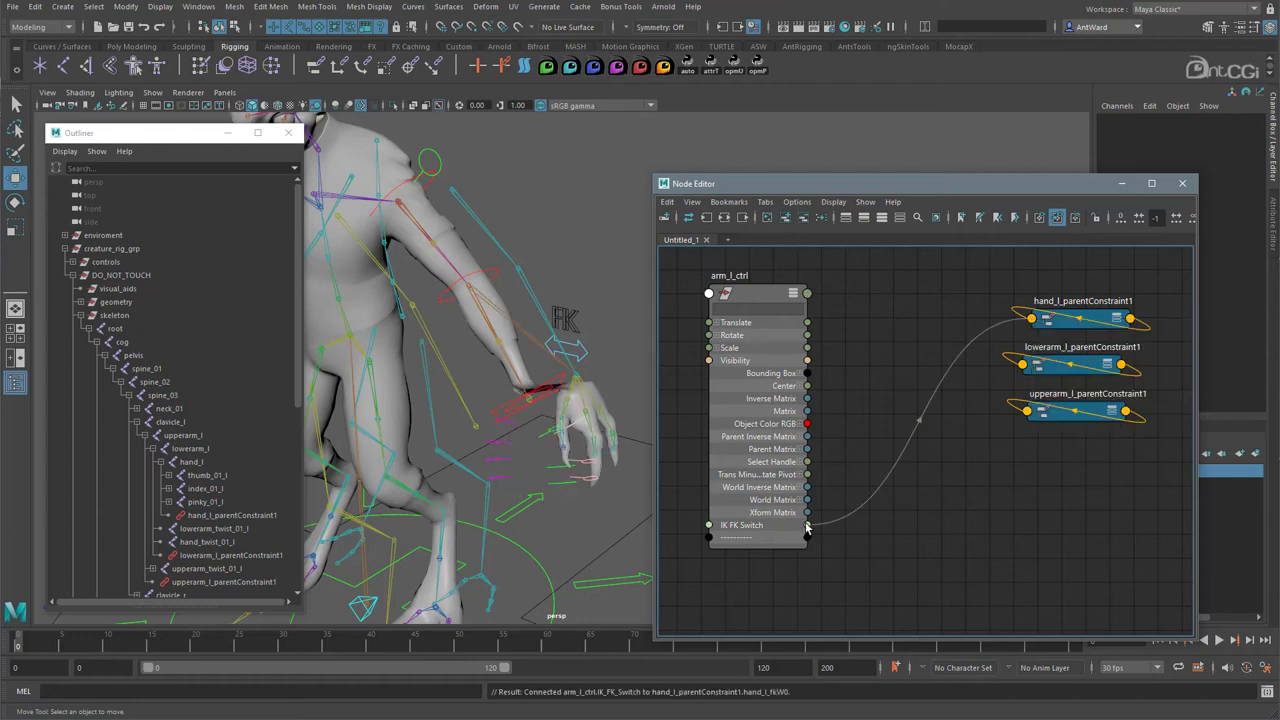
{"action": "left_click_drag", "start_coordinate": [808, 525], "coordinate": [1024, 366]}
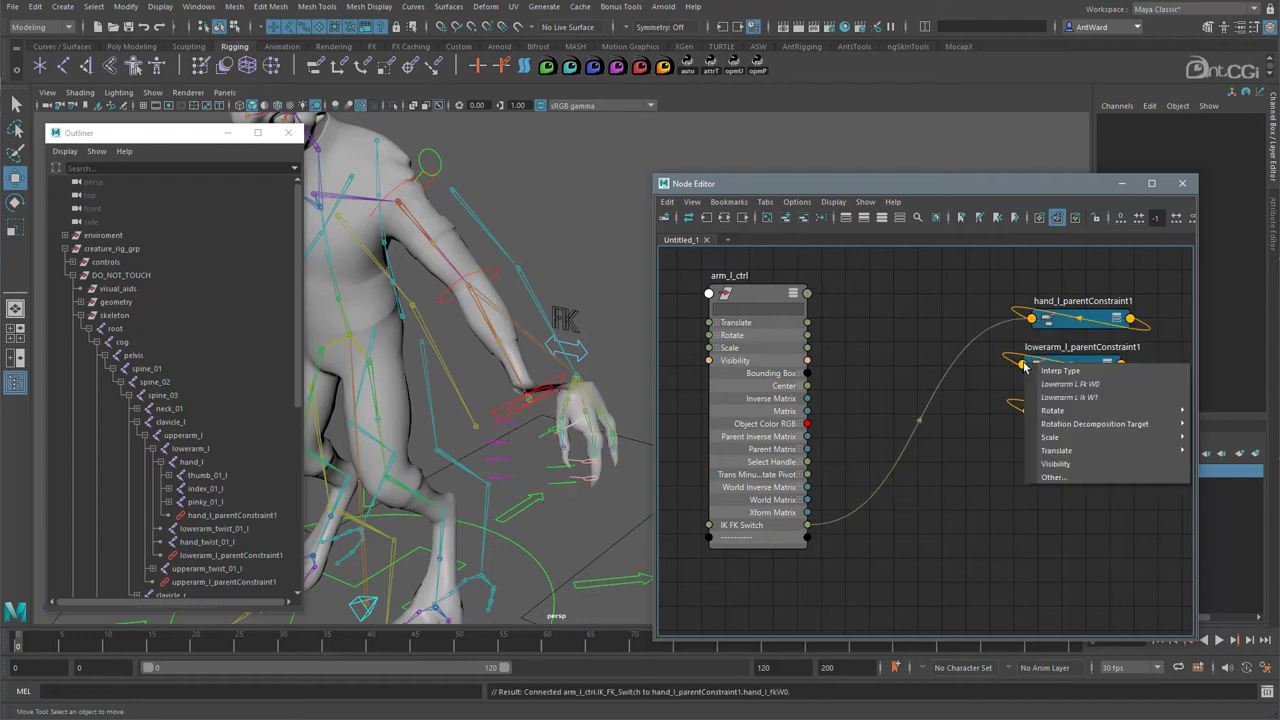
{"action": "left_click", "coordinate": [1060, 385]}
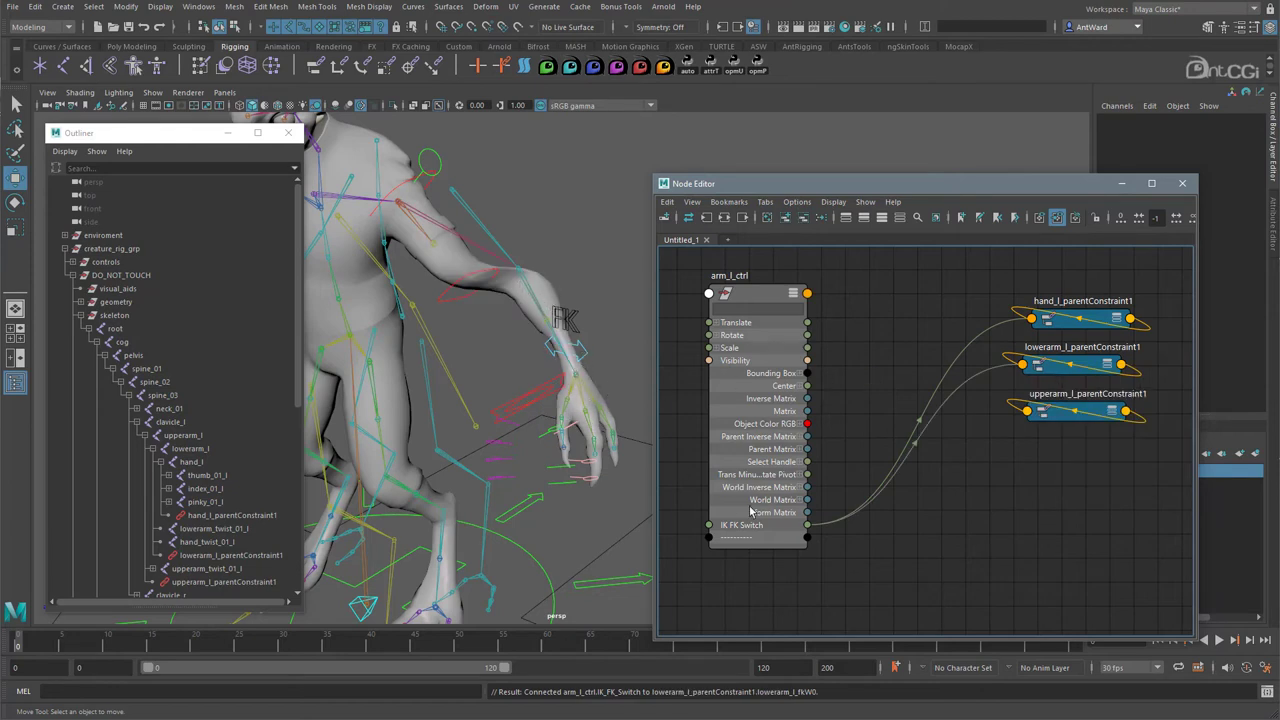
{"action": "left_click_drag", "start_coordinate": [819, 520], "coordinate": [1026, 411]}
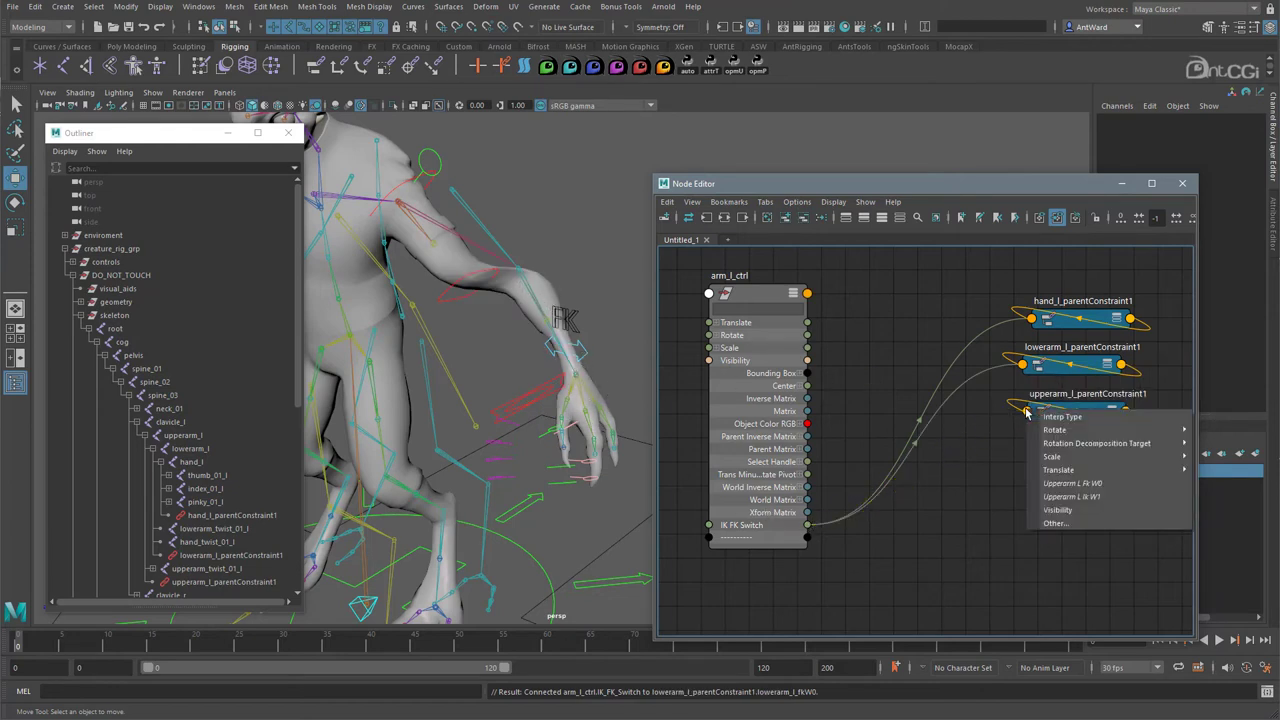
{"action": "left_click", "coordinate": [1083, 485]}
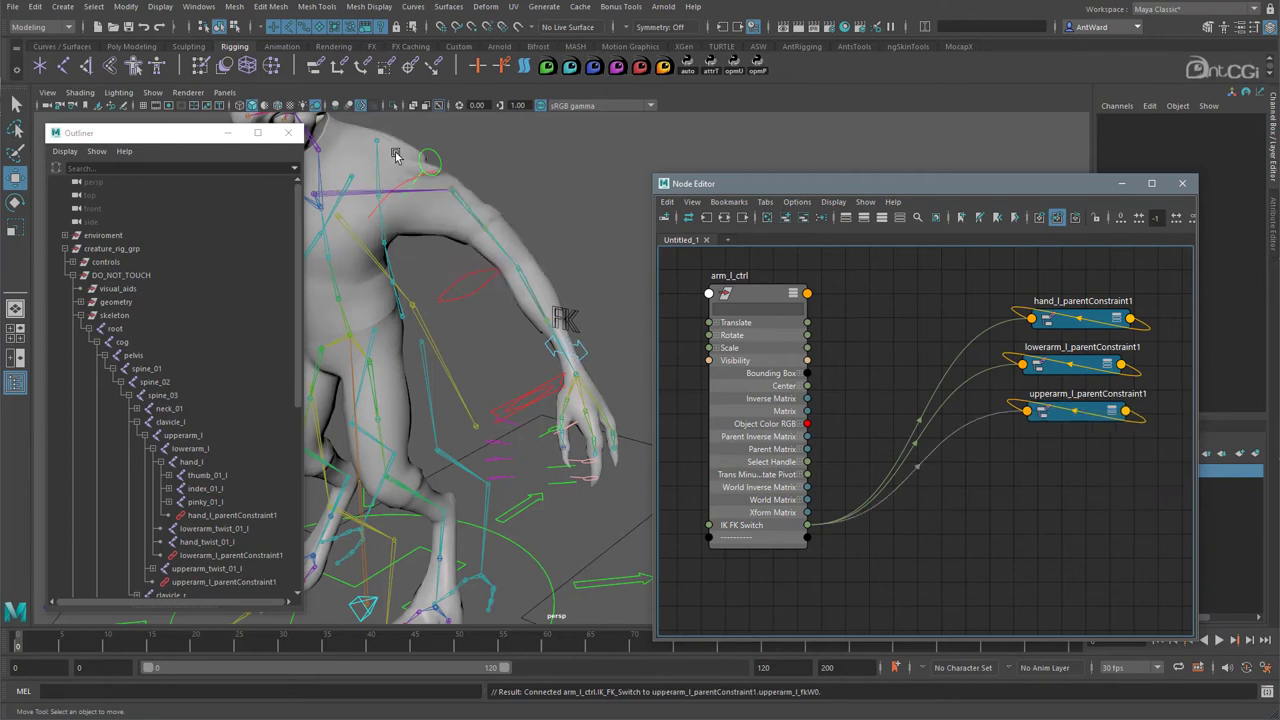
- Set arm_l_ctrl's IK FK Switch to 1 and examine the FK and IK weights on hand_l_parentConstraint1
{"action": "left_click", "coordinate": [588, 358]}
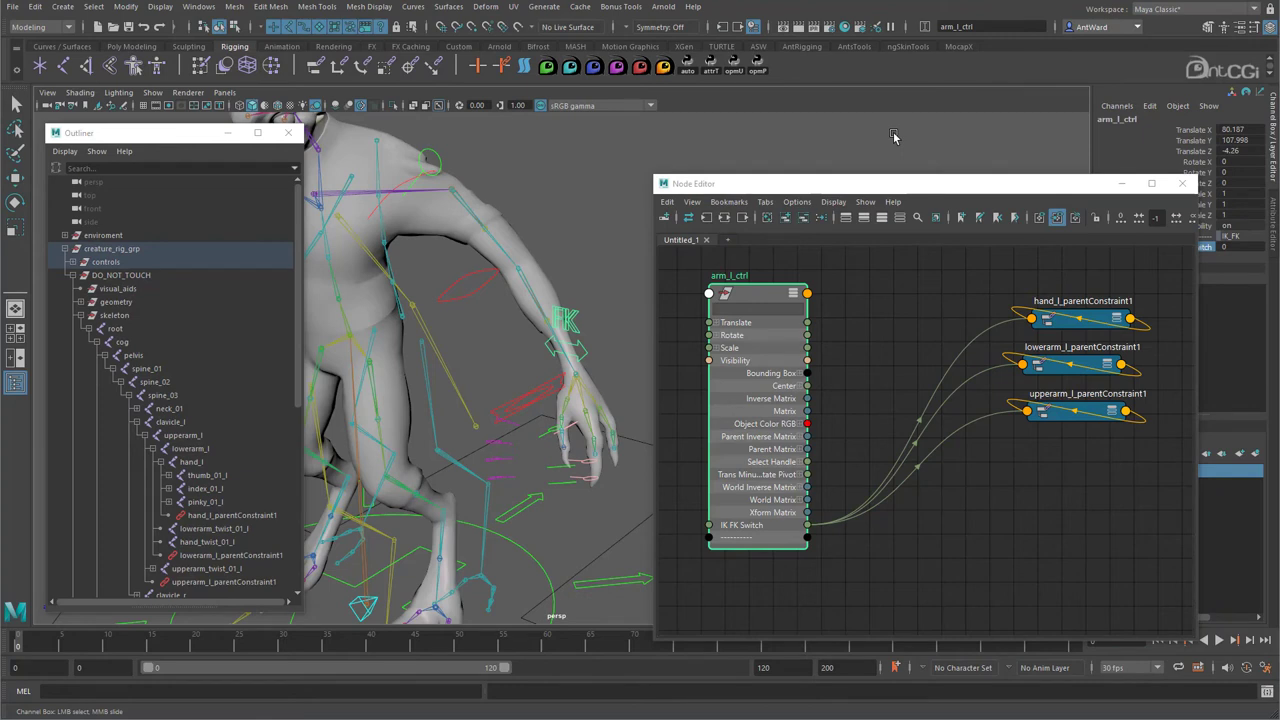
{"action": "middle_click_drag", "start_coordinate": [893, 137], "coordinate": [905, 131]}
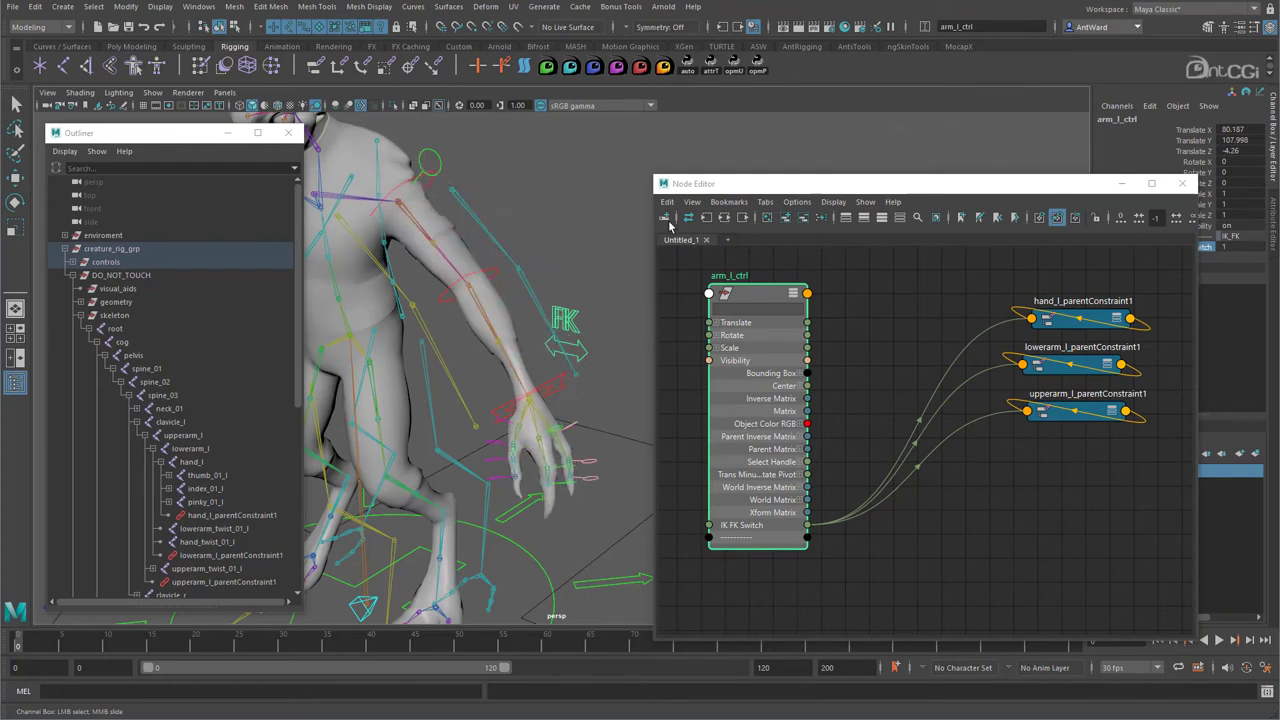
{"action": "left_click", "coordinate": [1063, 327]}
{"action": "key", "text": "w"}
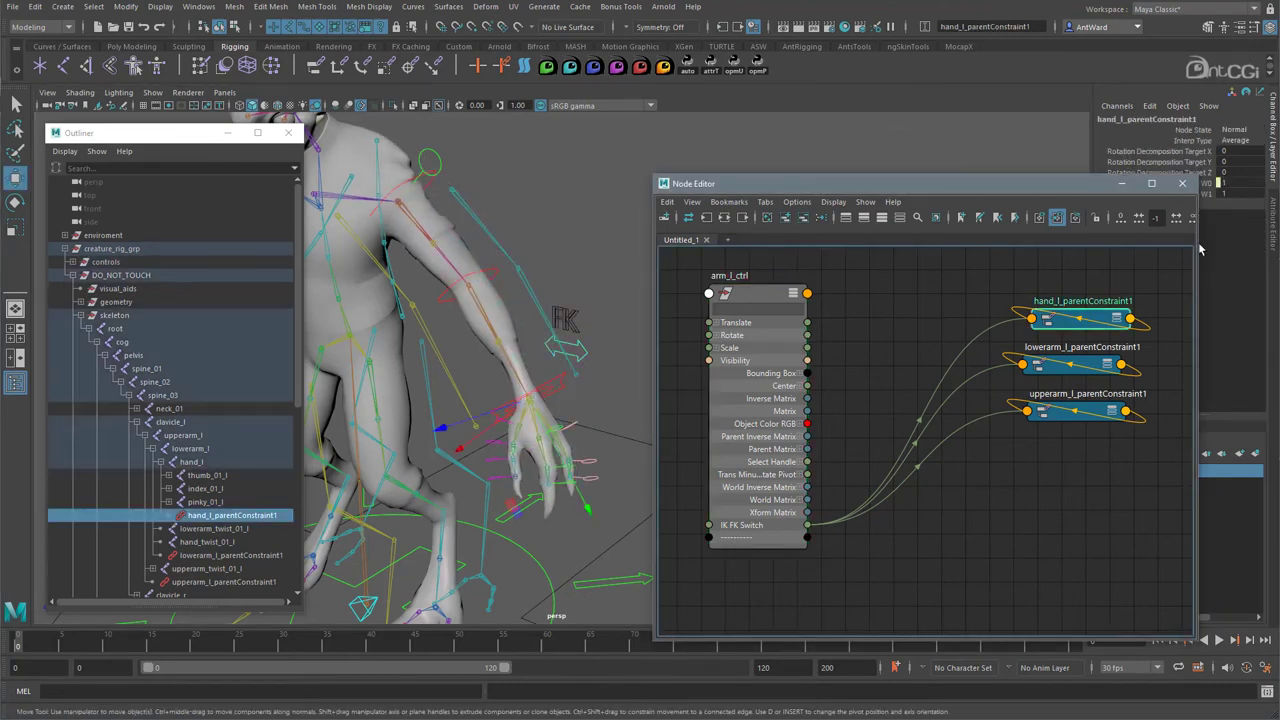
{"action": "left_click_drag", "start_coordinate": [1072, 185], "coordinate": [986, 179]}
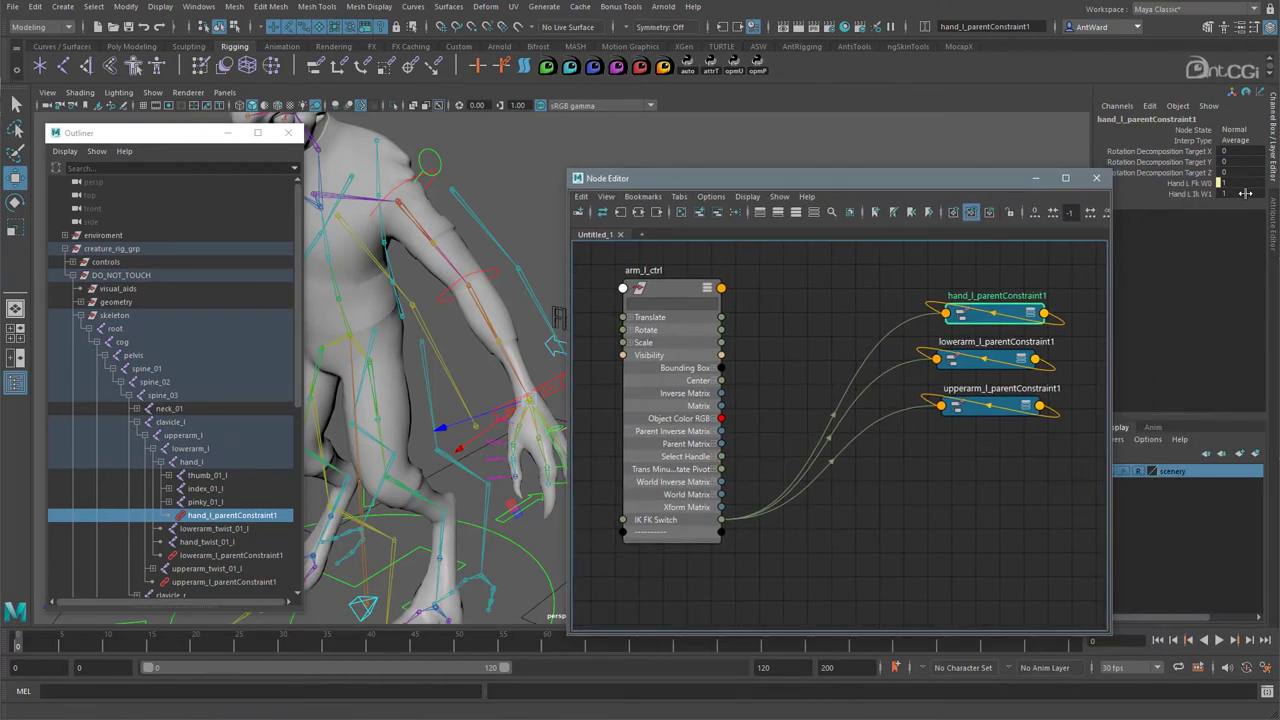
{"action": "left_click_drag", "start_coordinate": [993, 186], "coordinate": [1083, 184]}
- Create a reverse node between the control and the constraints, showing all its attributes with Input and Output expanded
{"action": "left_click", "coordinate": [896, 300]}
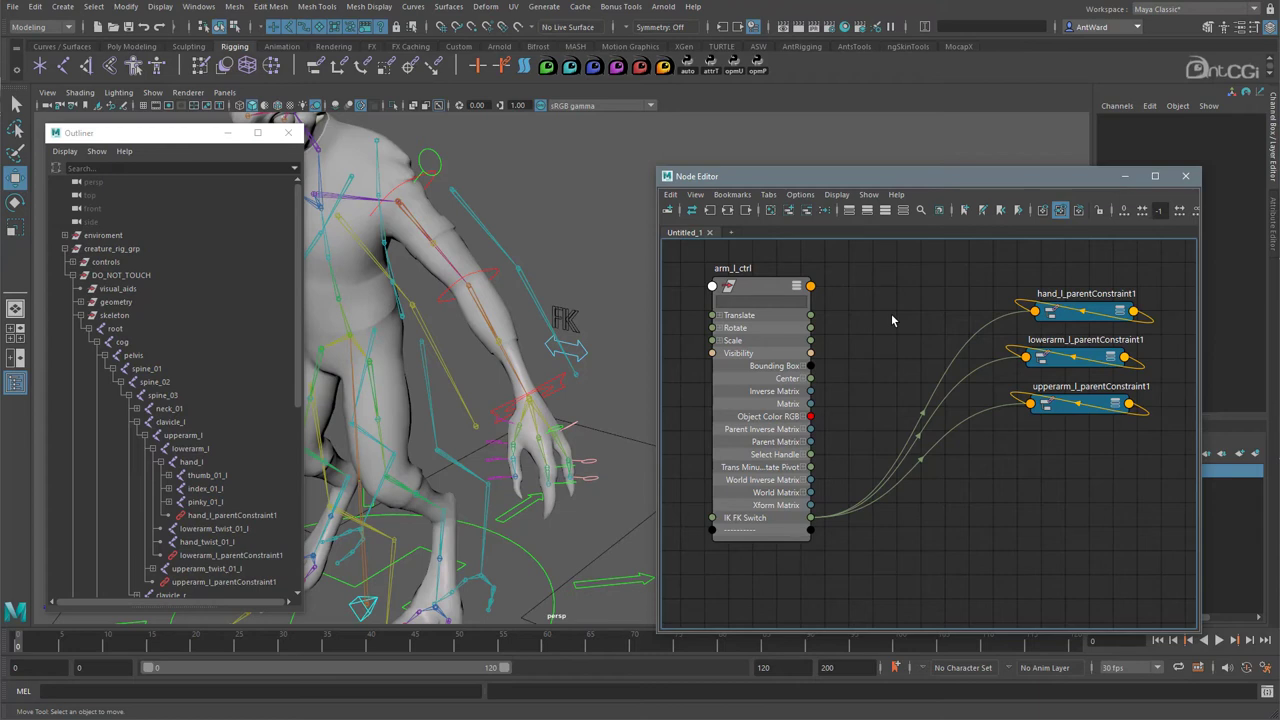
{"action": "key", "text": "Tab"}
{"action": "type", "text": "rev"}
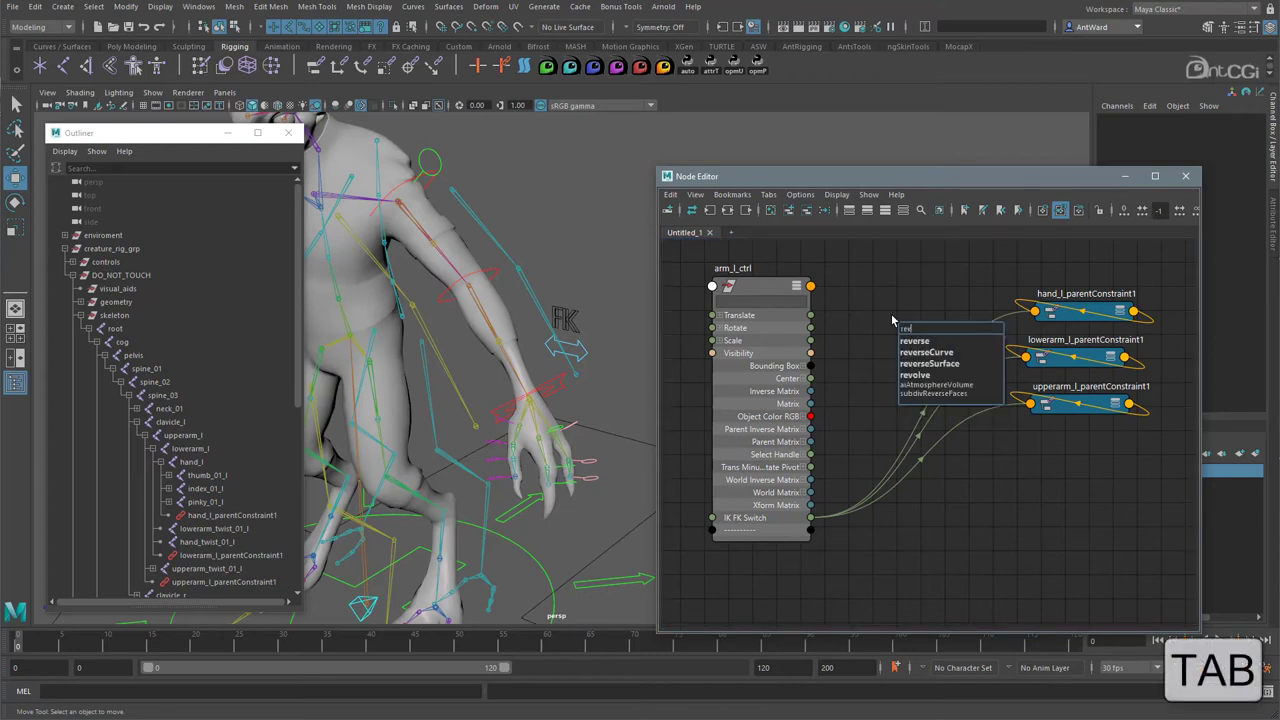
{"action": "type", "text": "erse"}
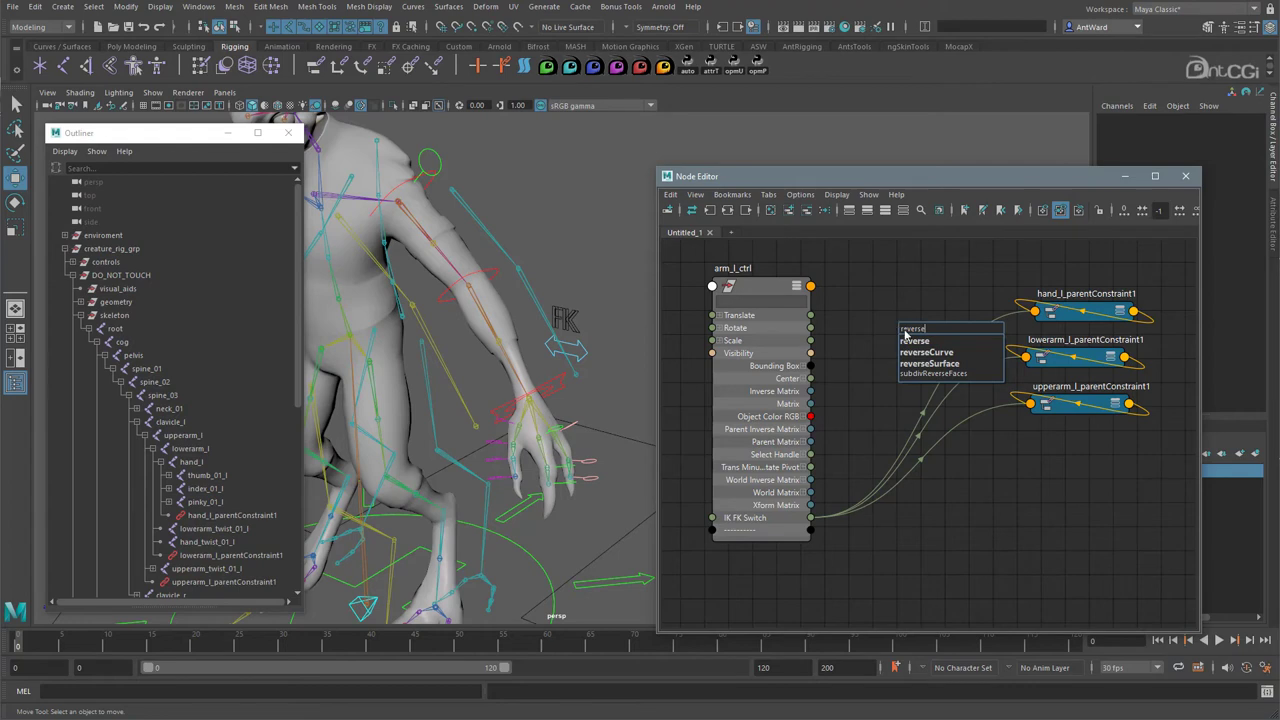
{"action": "left_click", "coordinate": [912, 340]}
{"action": "left_click_drag", "start_coordinate": [912, 338], "coordinate": [918, 322]}
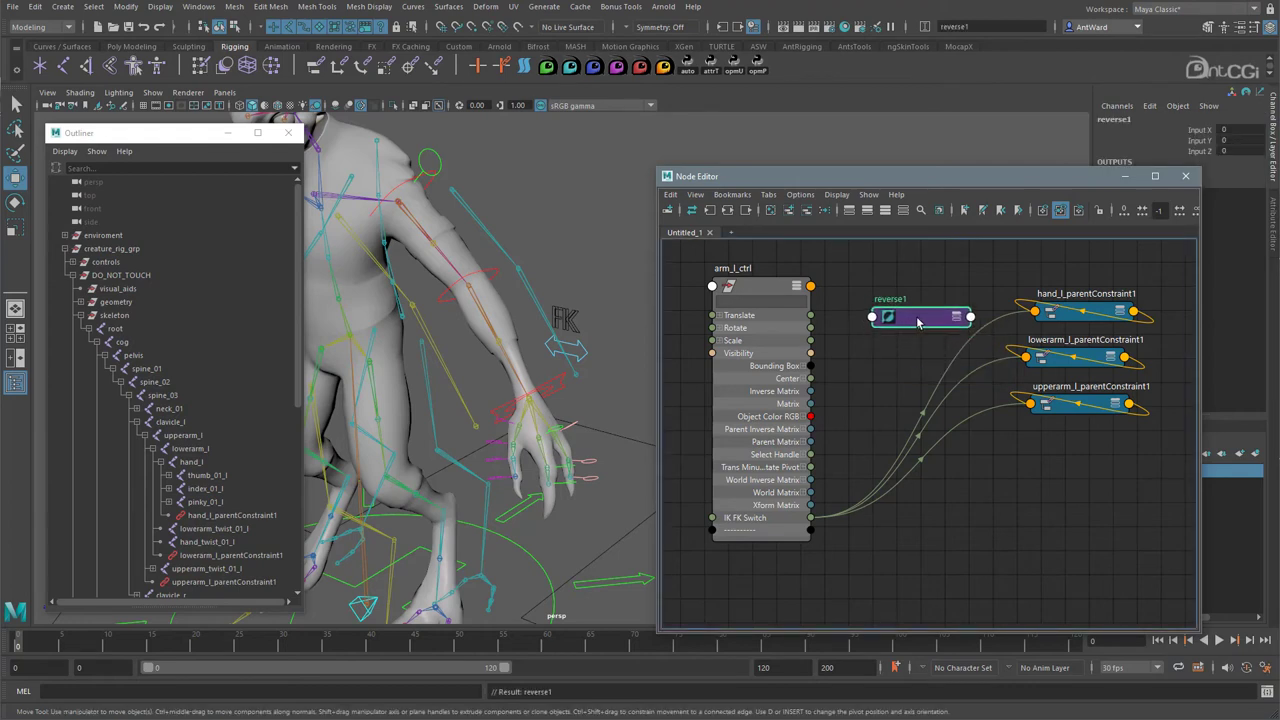
{"action": "key", "text": "3"}
{"action": "left_click", "coordinate": [874, 371]}
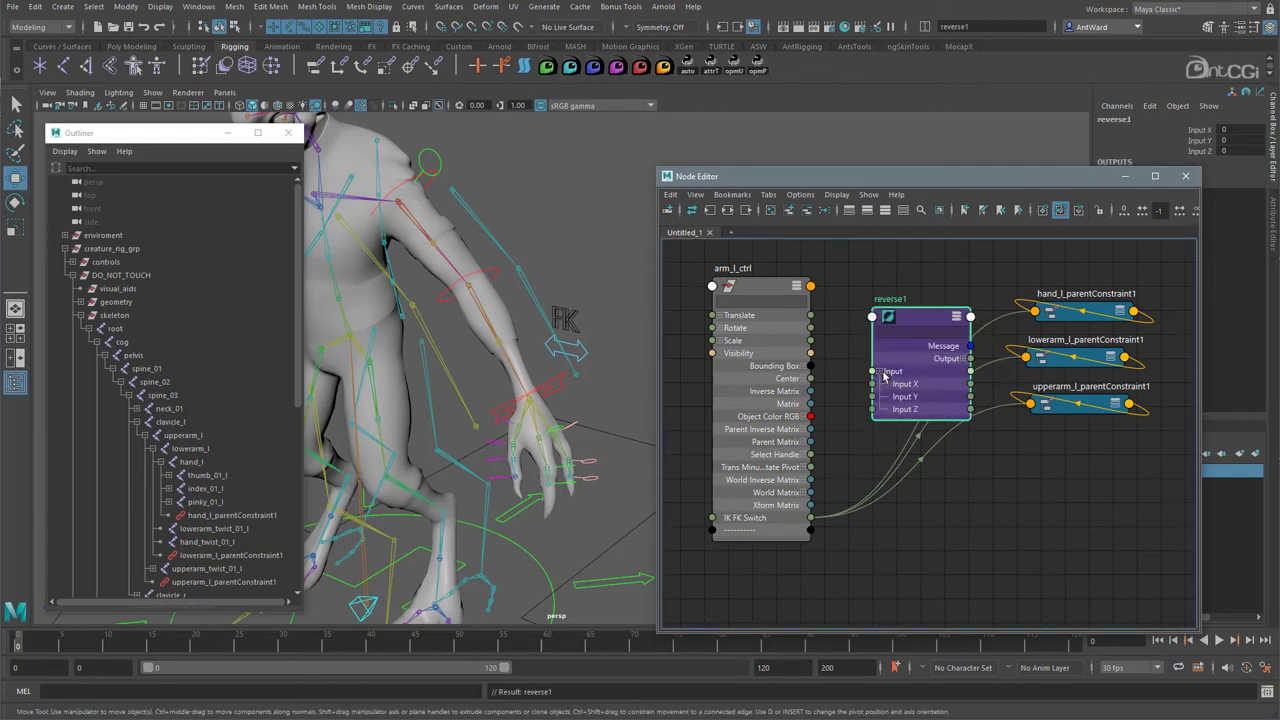
{"action": "left_click", "coordinate": [964, 359]}
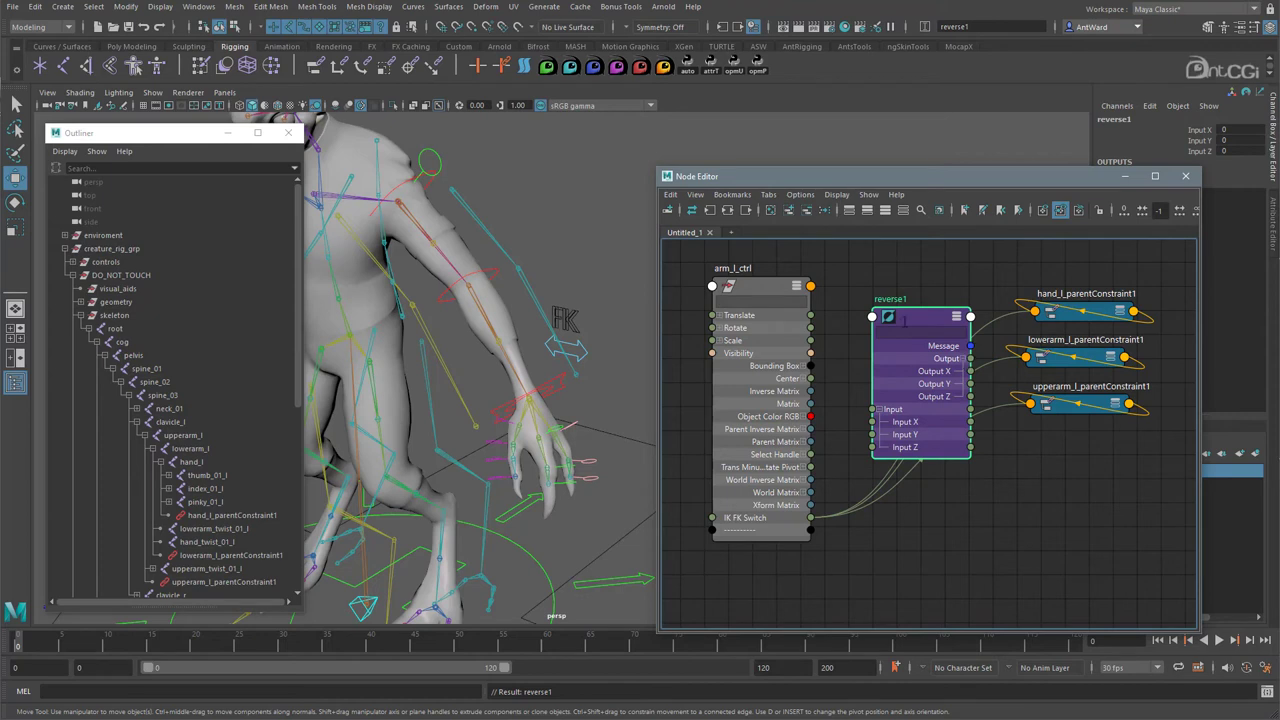
- Rename the reverse node as arm_ikfk_reverse
{"action": "double_click", "coordinate": [890, 299]}
{"action": "type", "text": "arm"}
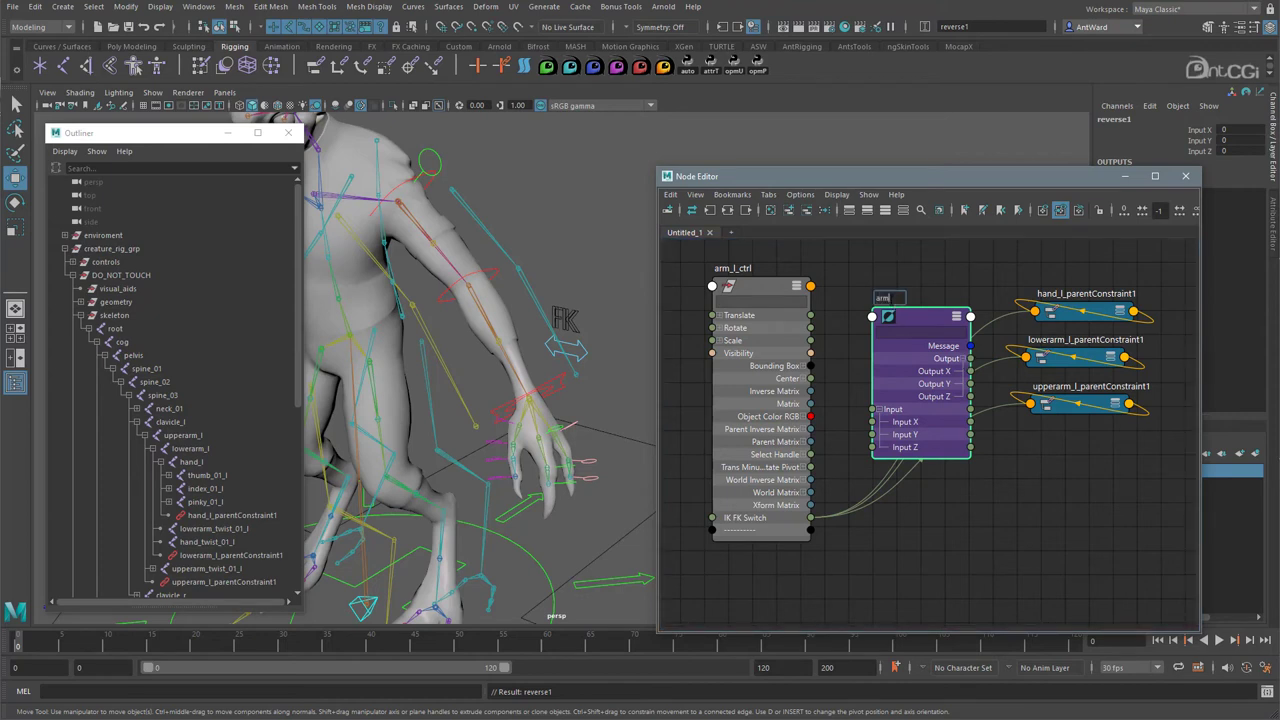
{"action": "type", "text": "_ikfk_reverse"}
{"action": "key", "text": "Return"}
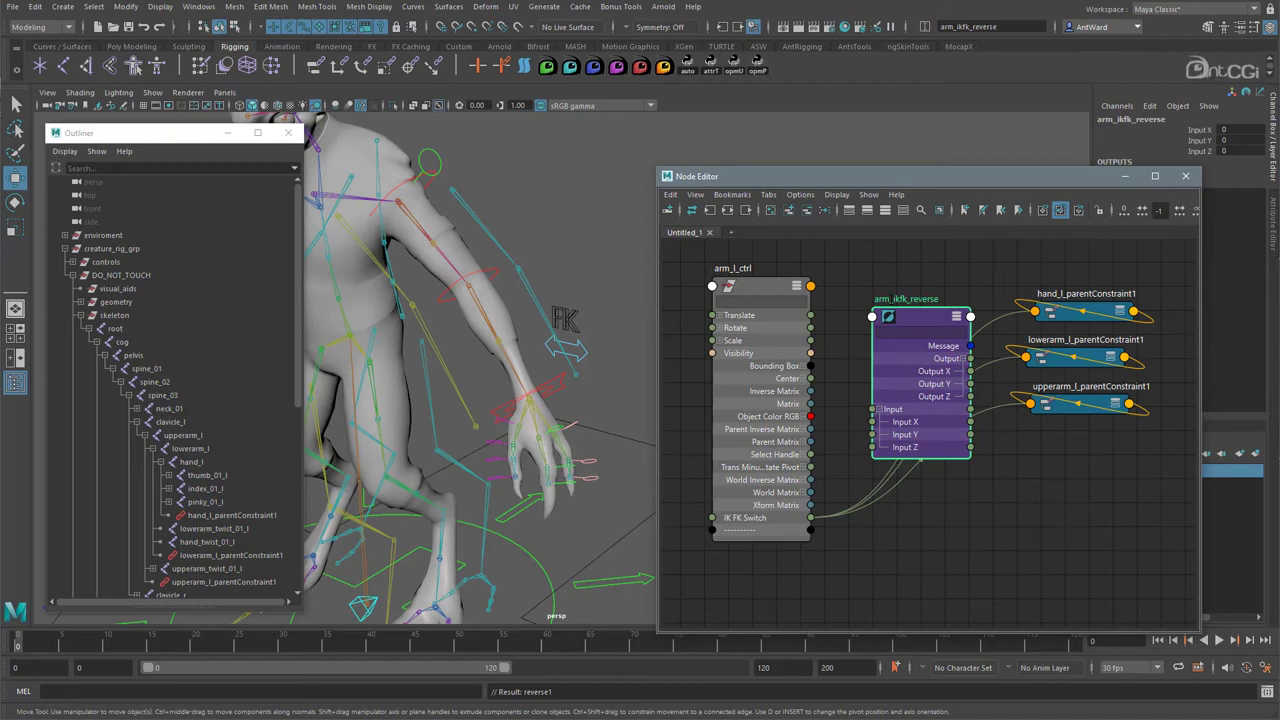
- Connect IK FK Switch to Input X of arm_ikfk_reverse and space the two nodes apart
{"action": "left_click_drag", "start_coordinate": [811, 517], "coordinate": [873, 422]}
{"action": "left_click_drag", "start_coordinate": [767, 291], "coordinate": [746, 294]}
{"action": "left_click_drag", "start_coordinate": [902, 313], "coordinate": [887, 289]}
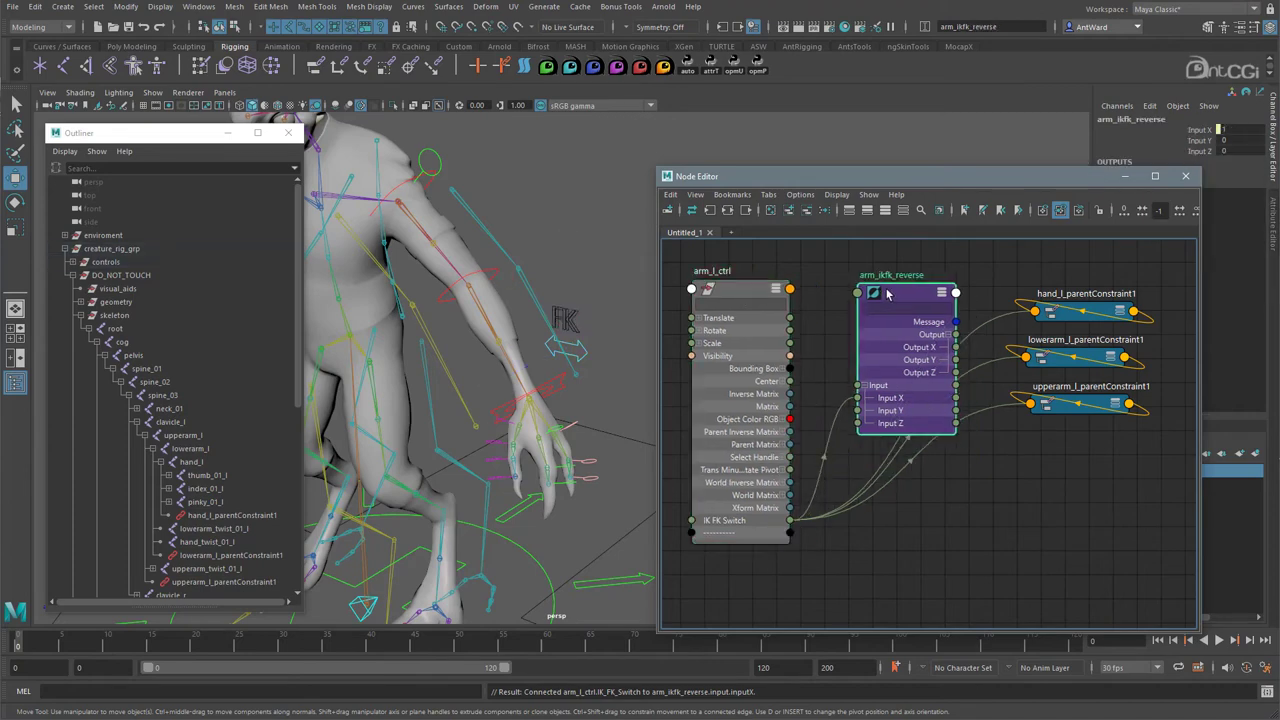
- Rearrange the graph so the three constraint nodes sit below arm_ikfk_reverse, with hand_l_parentConstraint1 lowest
{"action": "left_click_drag", "start_coordinate": [1070, 311], "coordinate": [1091, 457], "text": "shift"}
{"action": "key", "text": "ctrl+z"}
{"action": "left_click_drag", "start_coordinate": [921, 437], "coordinate": [886, 274]}
{"action": "left_click_drag", "start_coordinate": [1069, 322], "coordinate": [1091, 463]}
{"action": "left_click_drag", "start_coordinate": [1087, 462], "coordinate": [1069, 556]}
{"action": "left_click", "coordinate": [1027, 367]}
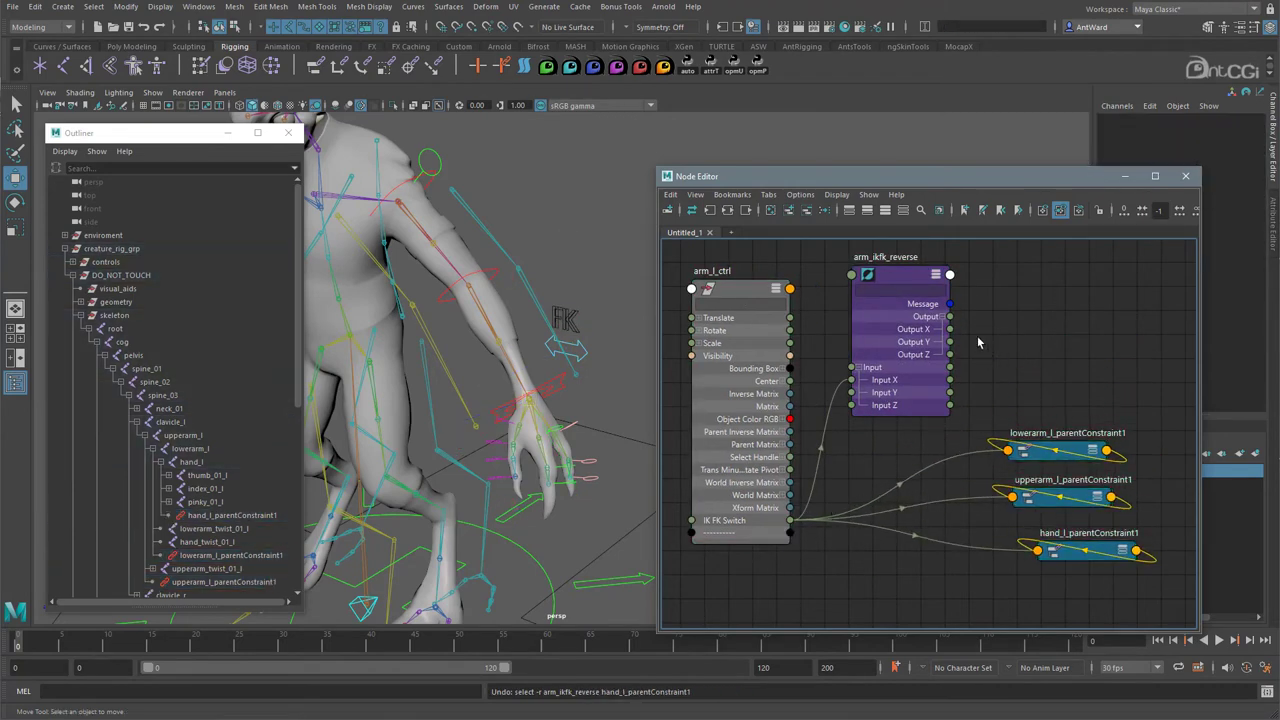
- Connect Output X of arm_ikfk_reverse to the Ik W1 weights of the lowerarm, upperarm and hand parent constraints
{"action": "left_click_drag", "start_coordinate": [950, 330], "coordinate": [1022, 462]}
{"action": "left_click", "coordinate": [1045, 470]}
{"action": "left_click_drag", "start_coordinate": [950, 329], "coordinate": [1014, 497]}
{"action": "left_click", "coordinate": [1075, 570]}
{"action": "left_click_drag", "start_coordinate": [950, 329], "coordinate": [1037, 550]}
{"action": "left_click", "coordinate": [1078, 558]}
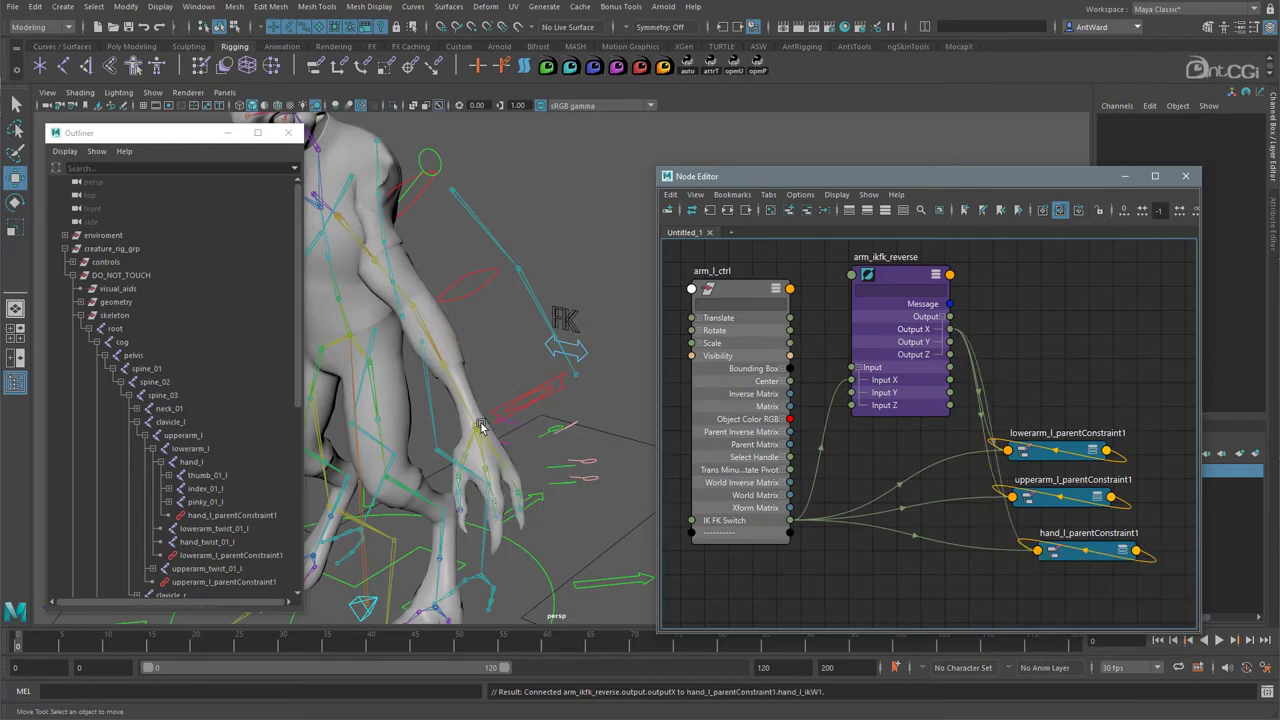
- Narrow the Node Editor and scrub arm_l_ctrl's IK FK Switch to test the arm blending, ending at 1
{"action": "left_click_drag", "start_coordinate": [516, 316], "coordinate": [628, 334], "text": "alt"}
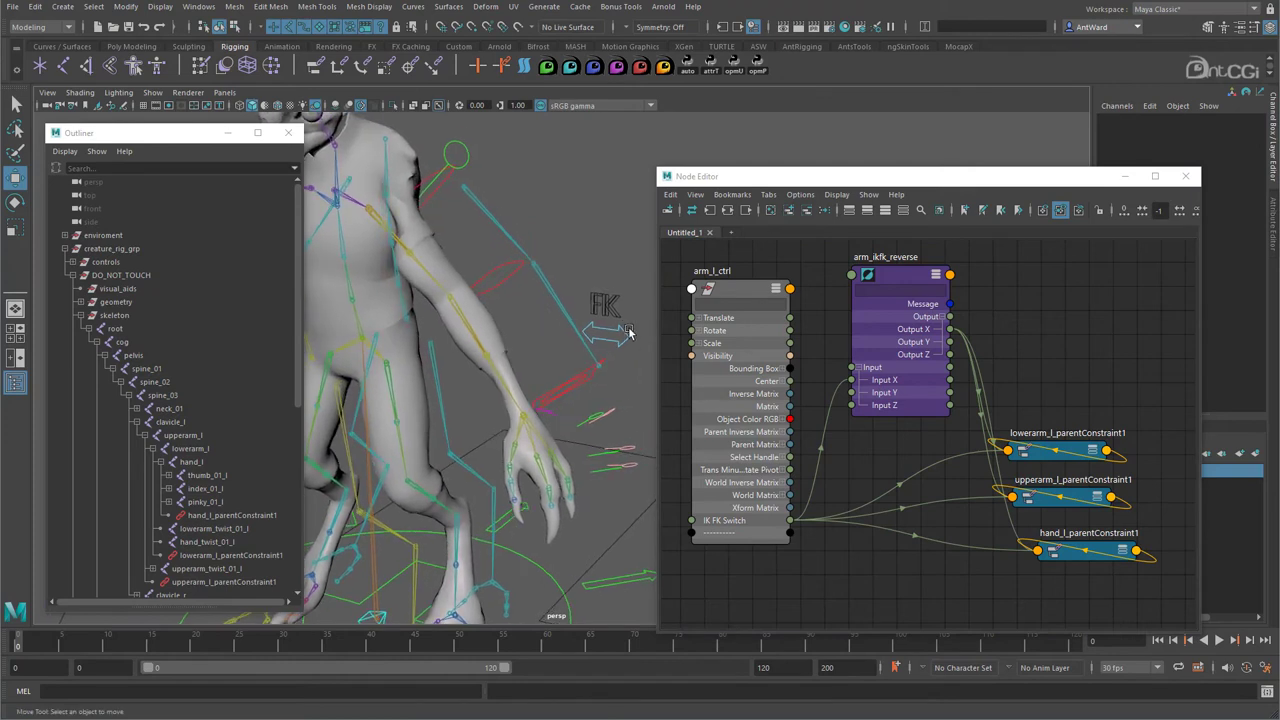
{"action": "left_click", "coordinate": [626, 334]}
{"action": "left_click", "coordinate": [1210, 248]}
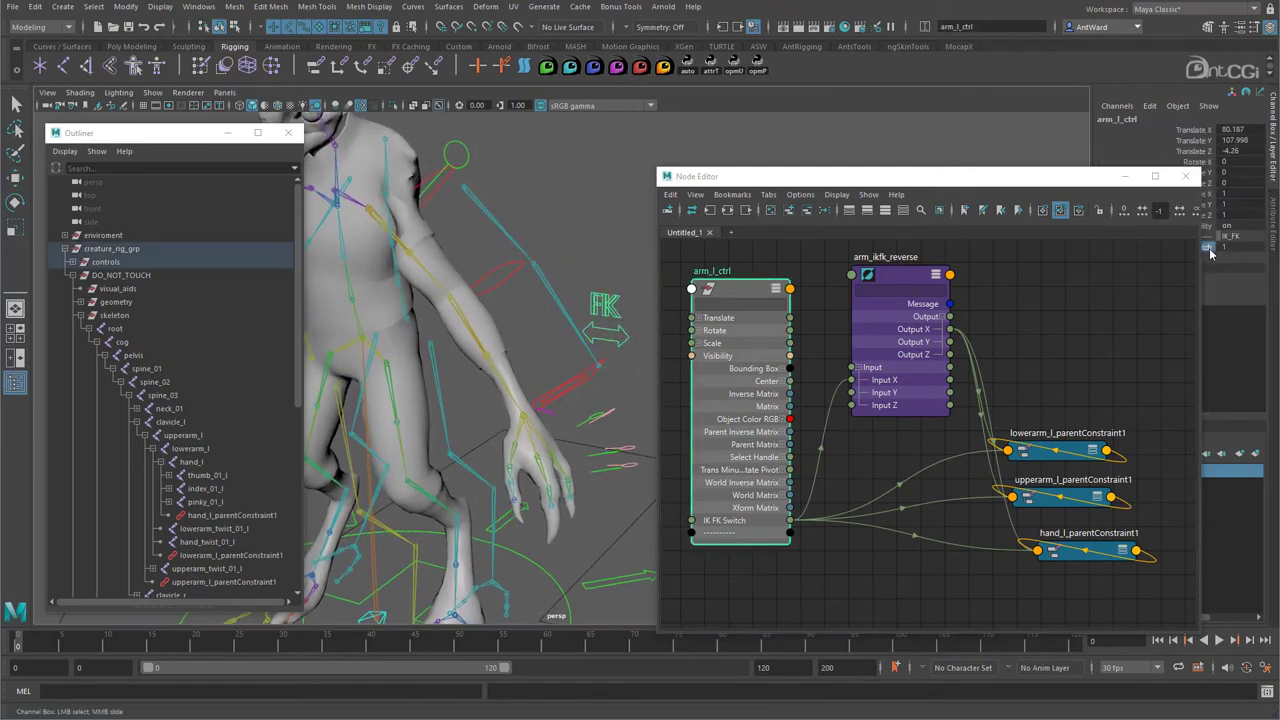
{"action": "left_click_drag", "start_coordinate": [1202, 271], "coordinate": [1148, 268]}
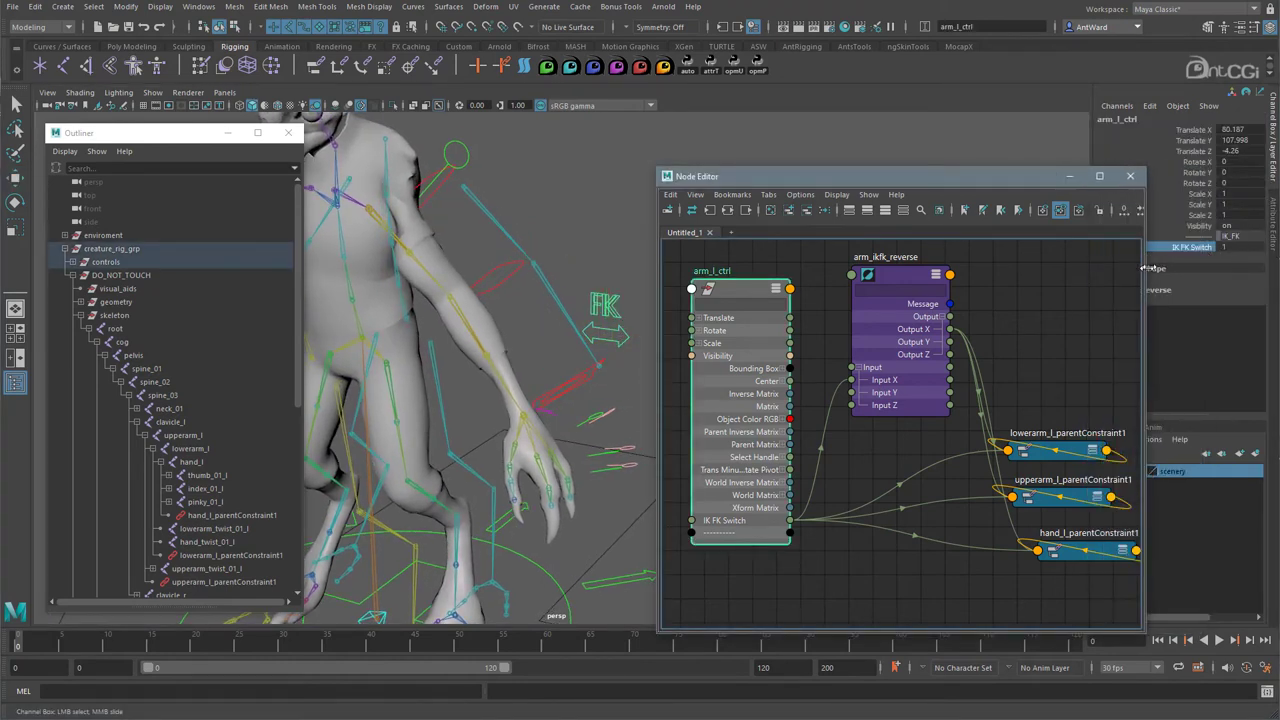
{"action": "middle_click_drag", "start_coordinate": [602, 190], "coordinate": [604, 186]}
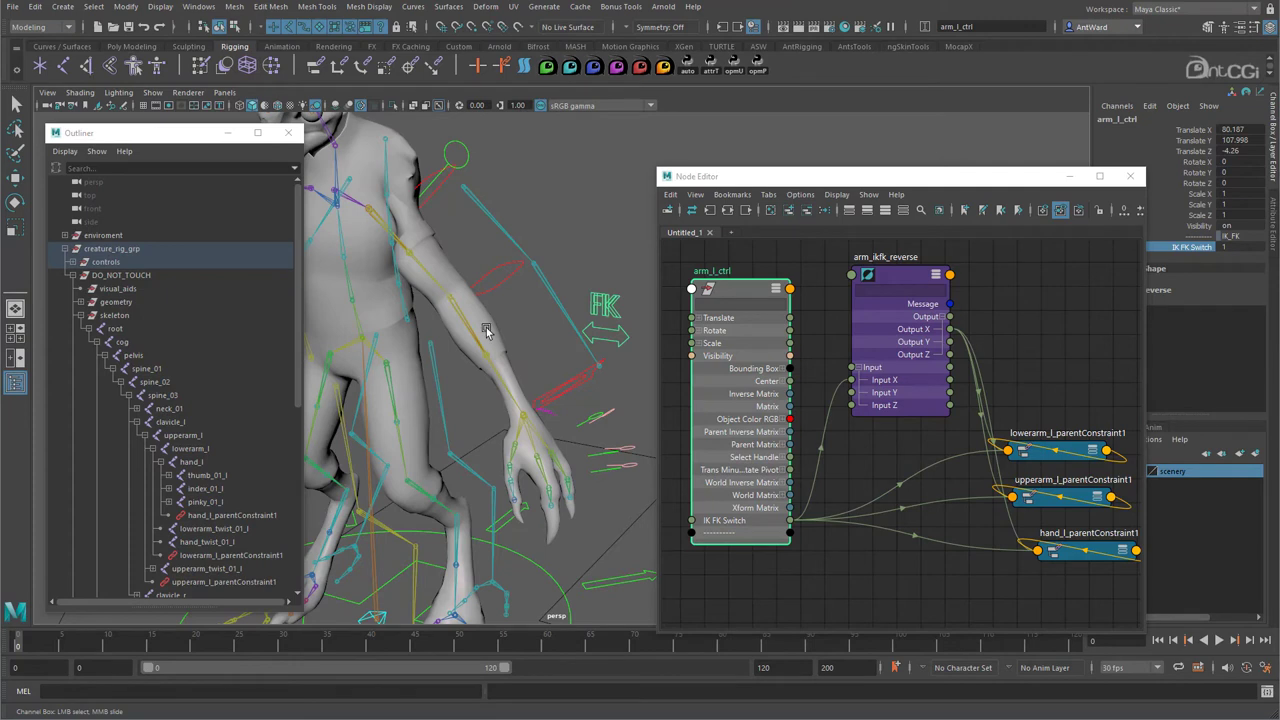
- Select lowerarm_l_fk_ctrl and scrub its IK FK Switch to test it from that control, ending at 1
{"action": "key", "text": "w"}
{"action": "left_click", "coordinate": [495, 270]}
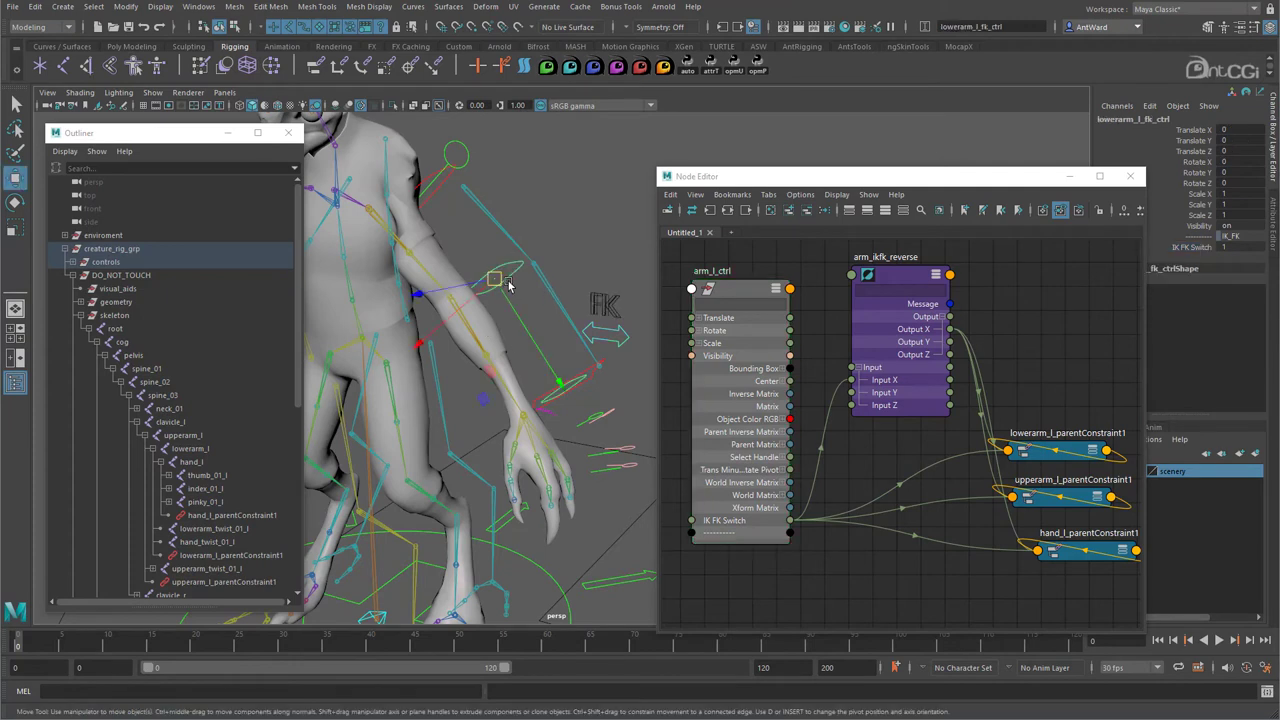
{"action": "left_click", "coordinate": [1195, 247]}
{"action": "middle_click_drag", "start_coordinate": [588, 165], "coordinate": [584, 159]}
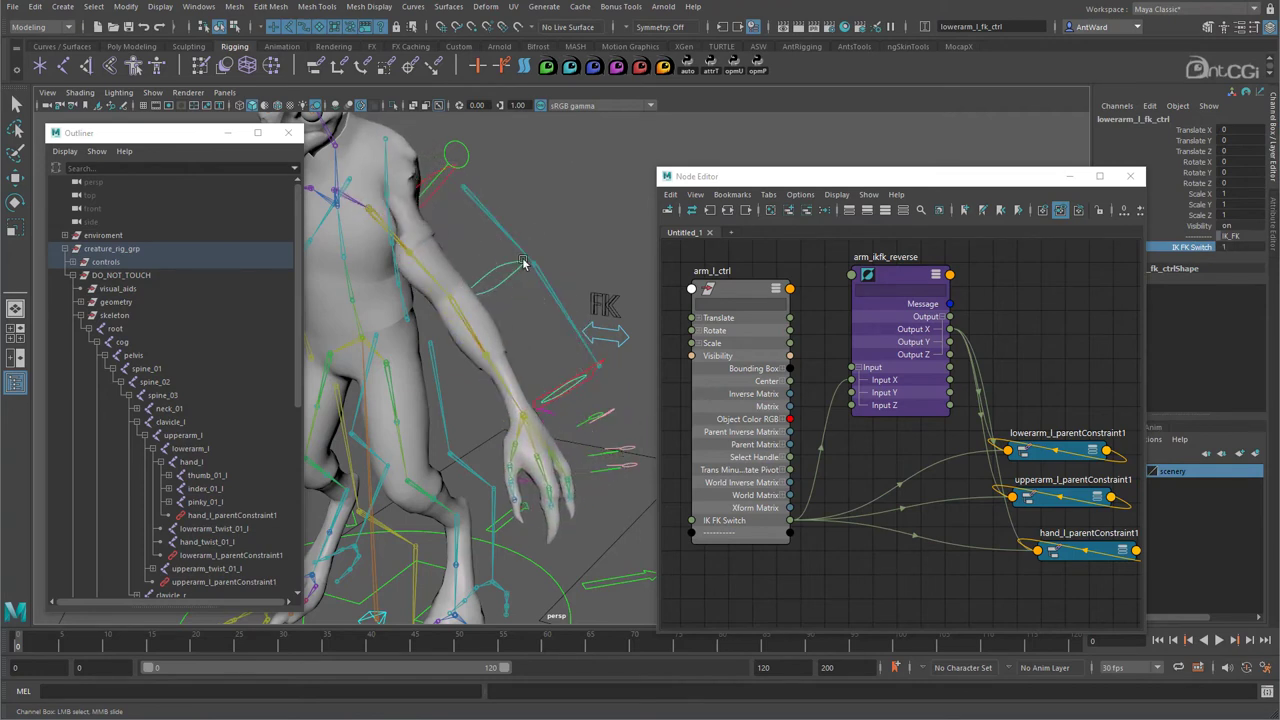
- Remove the three parent constraint nodes from the graph, keeping arm_l_ctrl and arm_ikfk_reverse
{"action": "left_click", "coordinate": [614, 338]}
{"action": "left_click_drag", "start_coordinate": [614, 338], "coordinate": [576, 357], "text": "alt"}
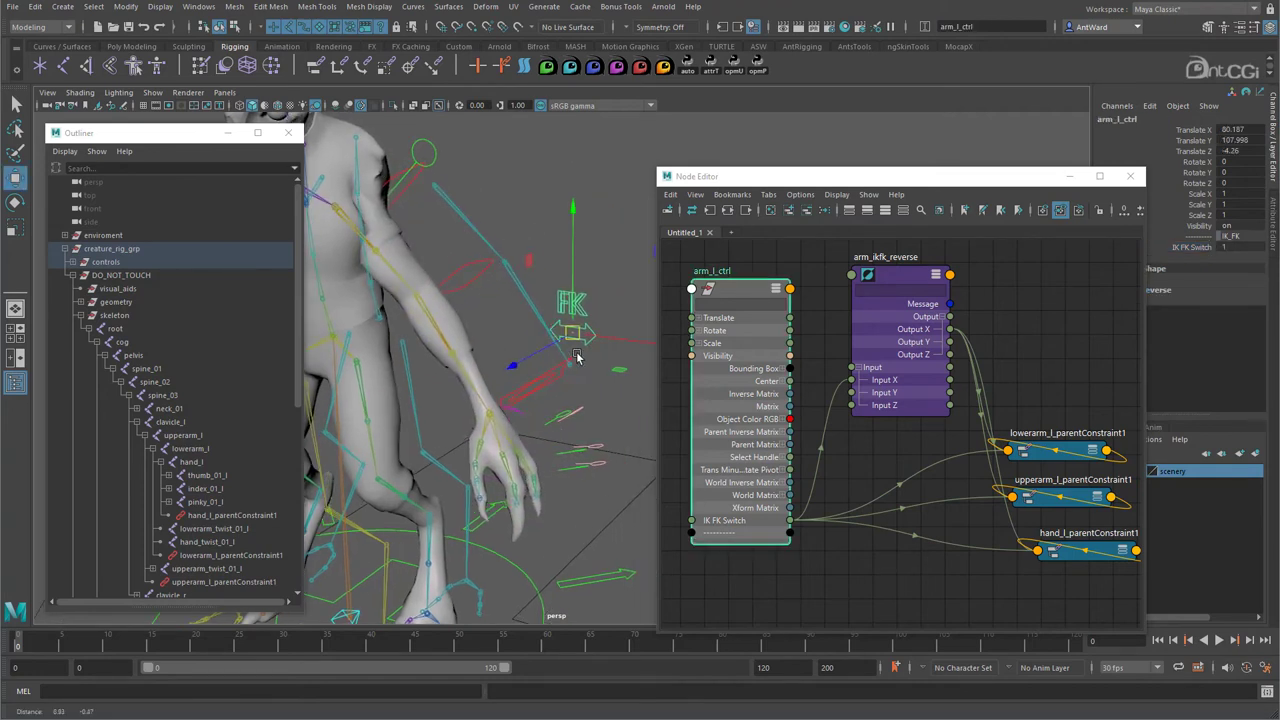
{"action": "middle_click_drag", "start_coordinate": [576, 356], "coordinate": [551, 364], "text": "alt"}
{"action": "right_click_drag", "start_coordinate": [1016, 399], "coordinate": [960, 398], "text": "alt"}
{"action": "middle_click_drag", "start_coordinate": [948, 383], "coordinate": [887, 371], "text": "alt"}
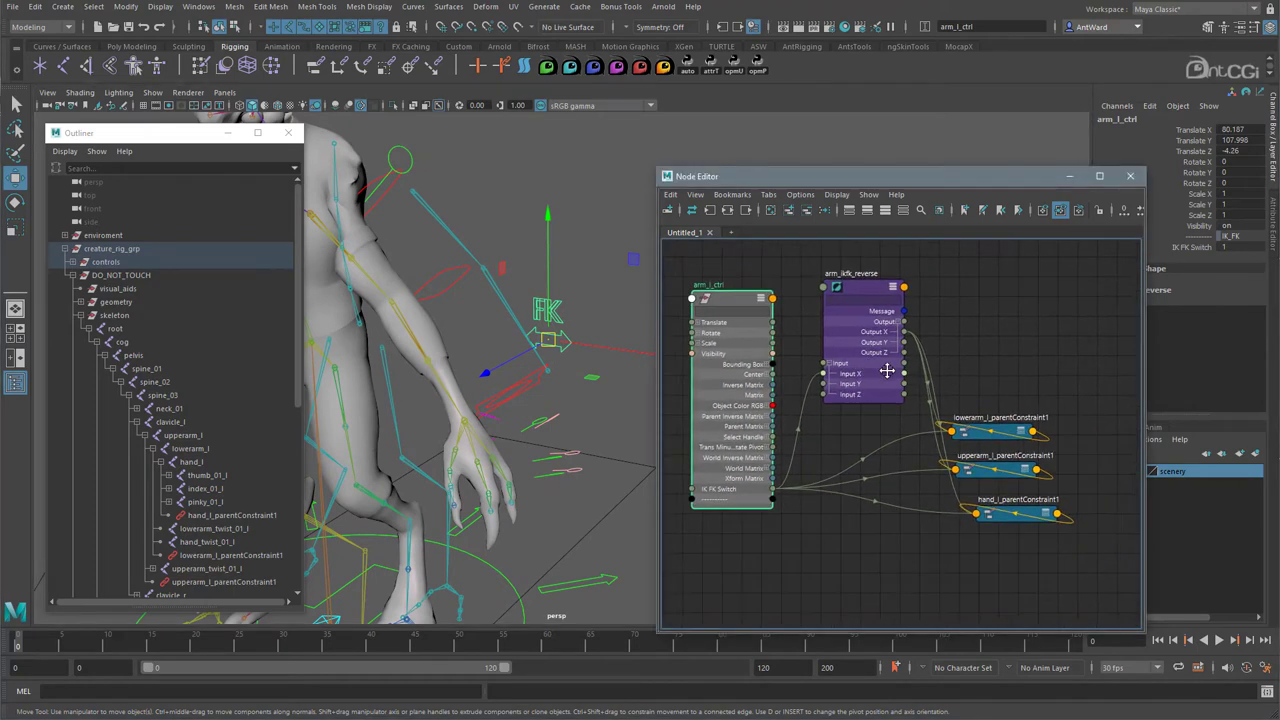
{"action": "left_click_drag", "start_coordinate": [1085, 530], "coordinate": [920, 405]}
{"action": "left_click", "coordinate": [806, 210]}
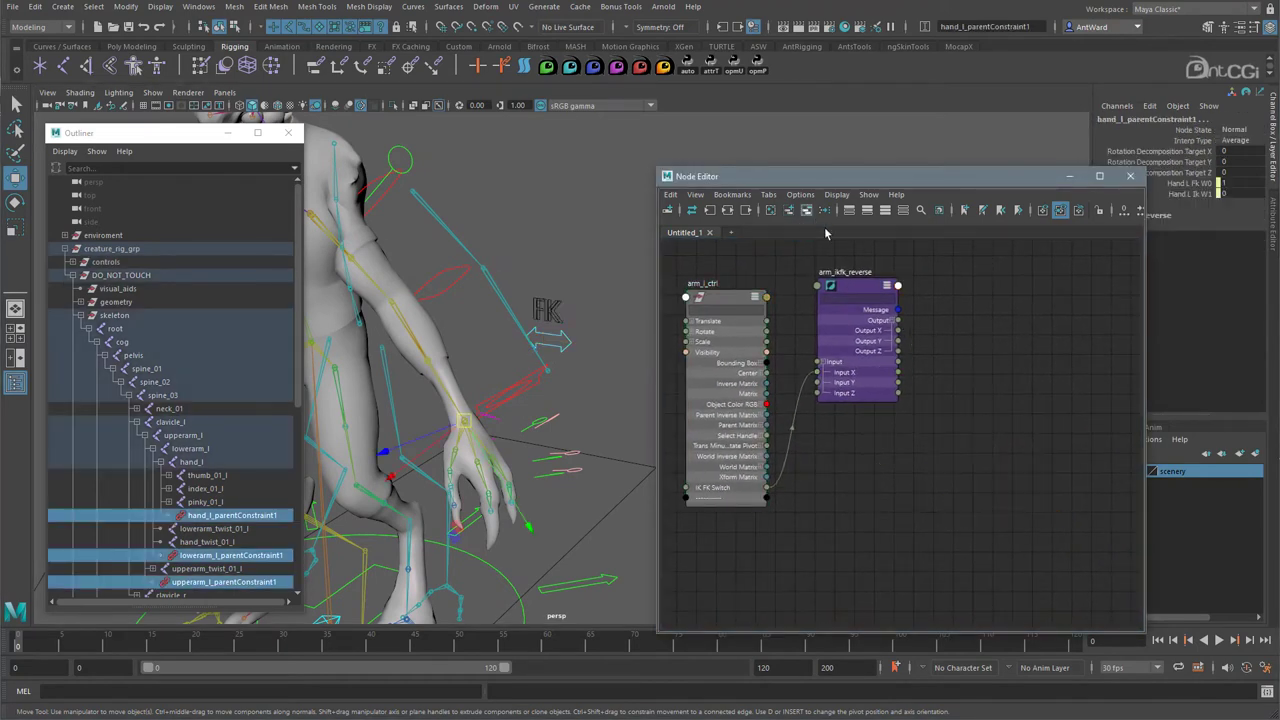
- Reveal arm_l_ctrl in the Outliner and add its child curves IK_K, IK_I, FK_K and FK_F to the node graph
{"action": "left_click", "coordinate": [566, 334]}
{"action": "right_click", "coordinate": [150, 342]}
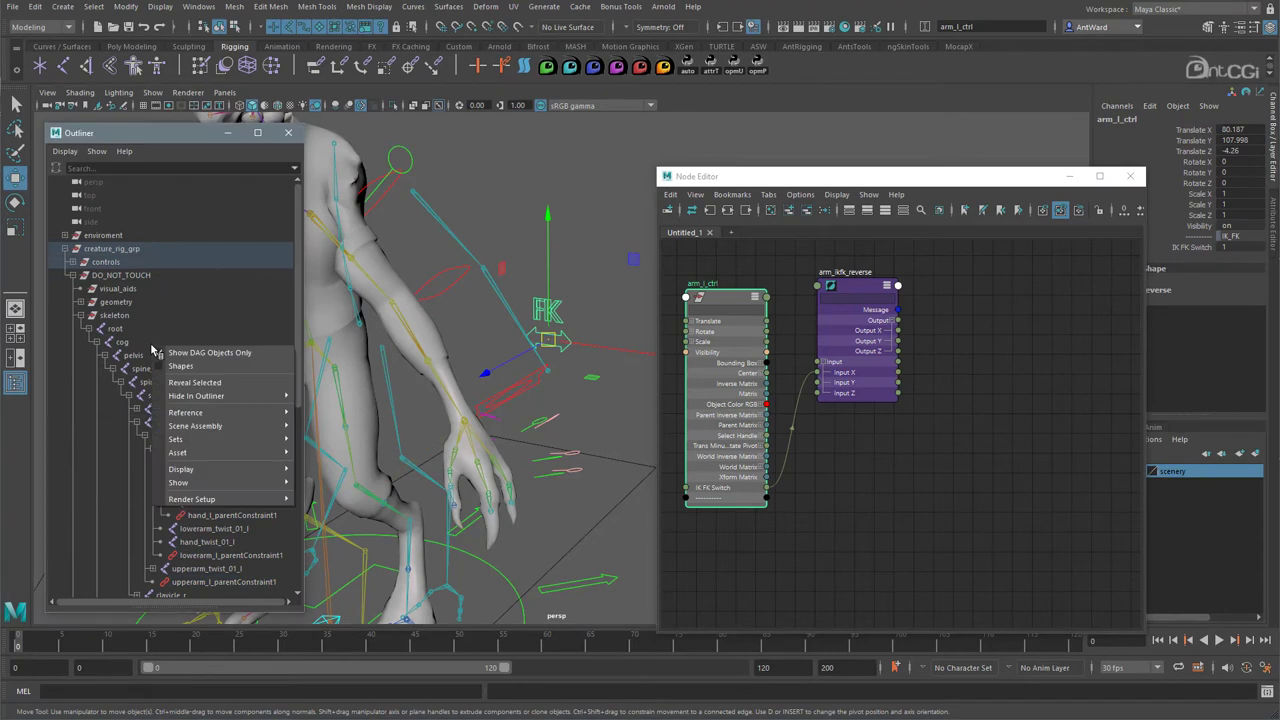
{"action": "left_click", "coordinate": [194, 382]}
{"action": "left_click", "coordinate": [97, 357]}
{"action": "left_click", "coordinate": [130, 368]}
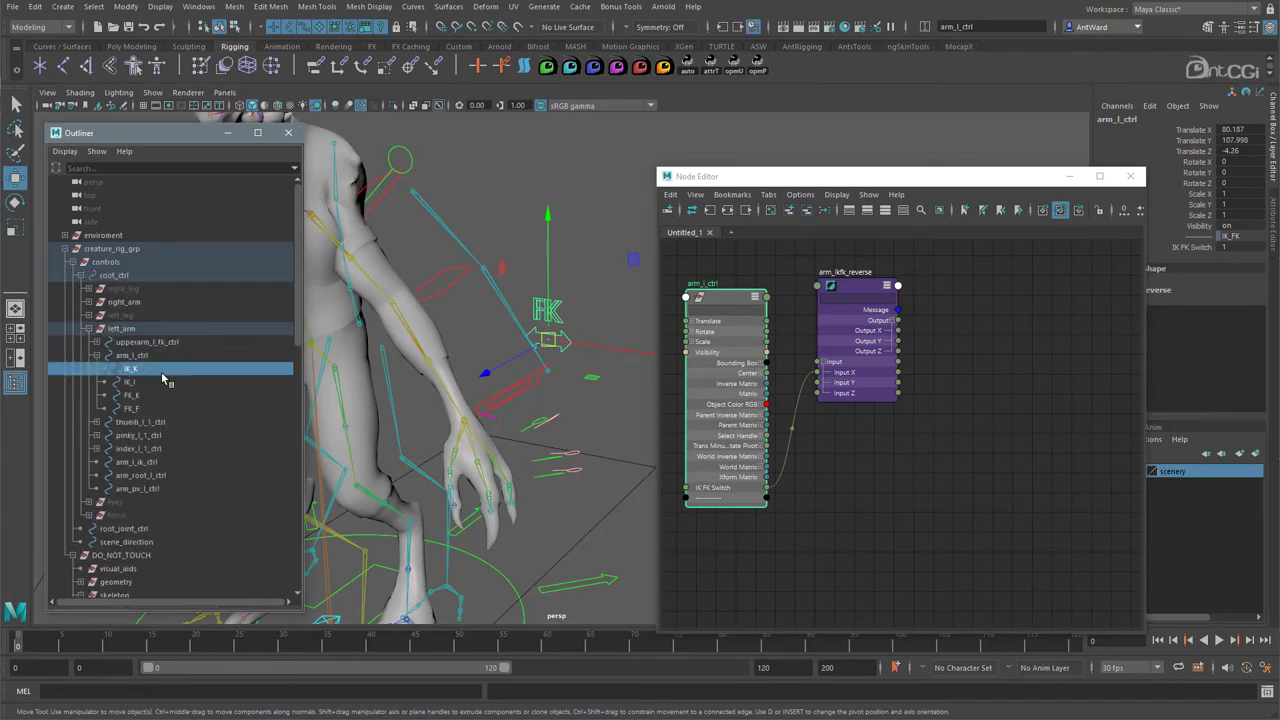
{"action": "left_click", "coordinate": [131, 408], "text": "shift"}
{"action": "left_click", "coordinate": [789, 210]}
{"action": "left_click_drag", "start_coordinate": [984, 367], "coordinate": [1091, 308]}
{"action": "left_click_drag", "start_coordinate": [990, 258], "coordinate": [985, 541]}
{"action": "left_click", "coordinate": [807, 210]}
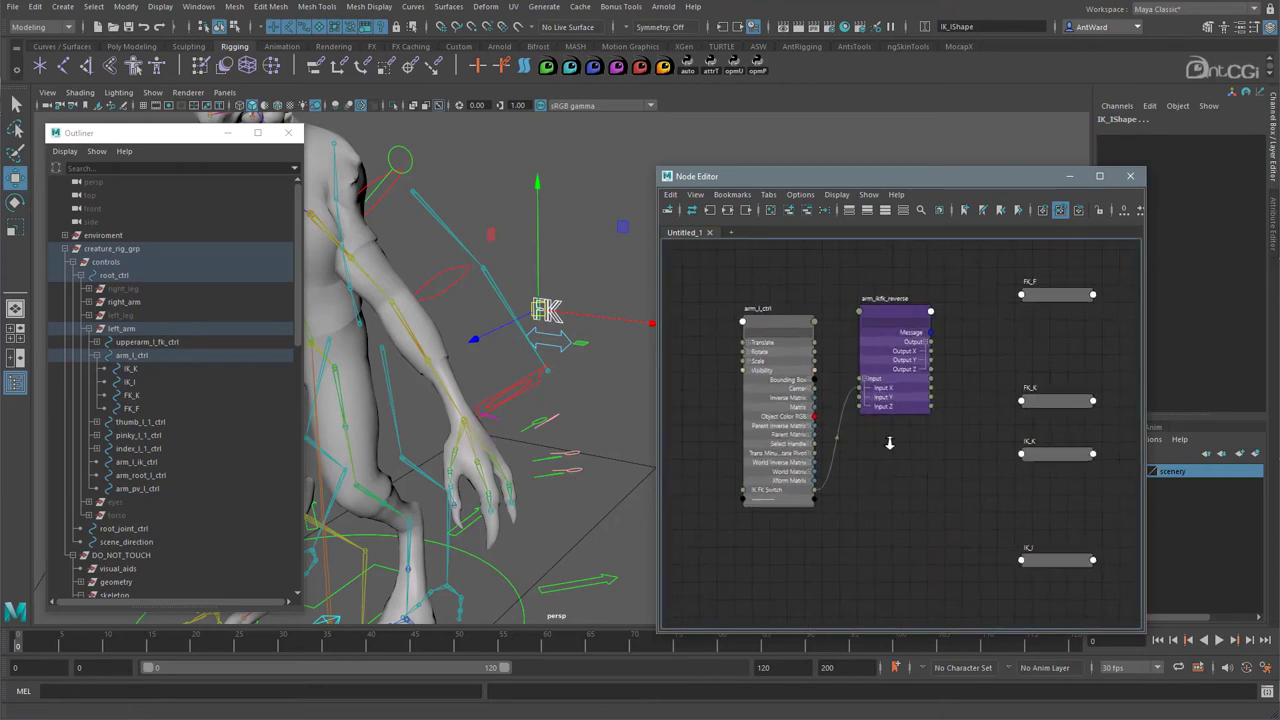
- Stack the FK_F and FK_K nodes above the IK_K and IK_I nodes, close beside arm_ikfk_reverse
{"action": "left_click", "coordinate": [1075, 364]}
{"action": "left_click", "coordinate": [1077, 397], "text": "shift"}
{"action": "left_click_drag", "start_coordinate": [1077, 397], "coordinate": [1040, 350]}
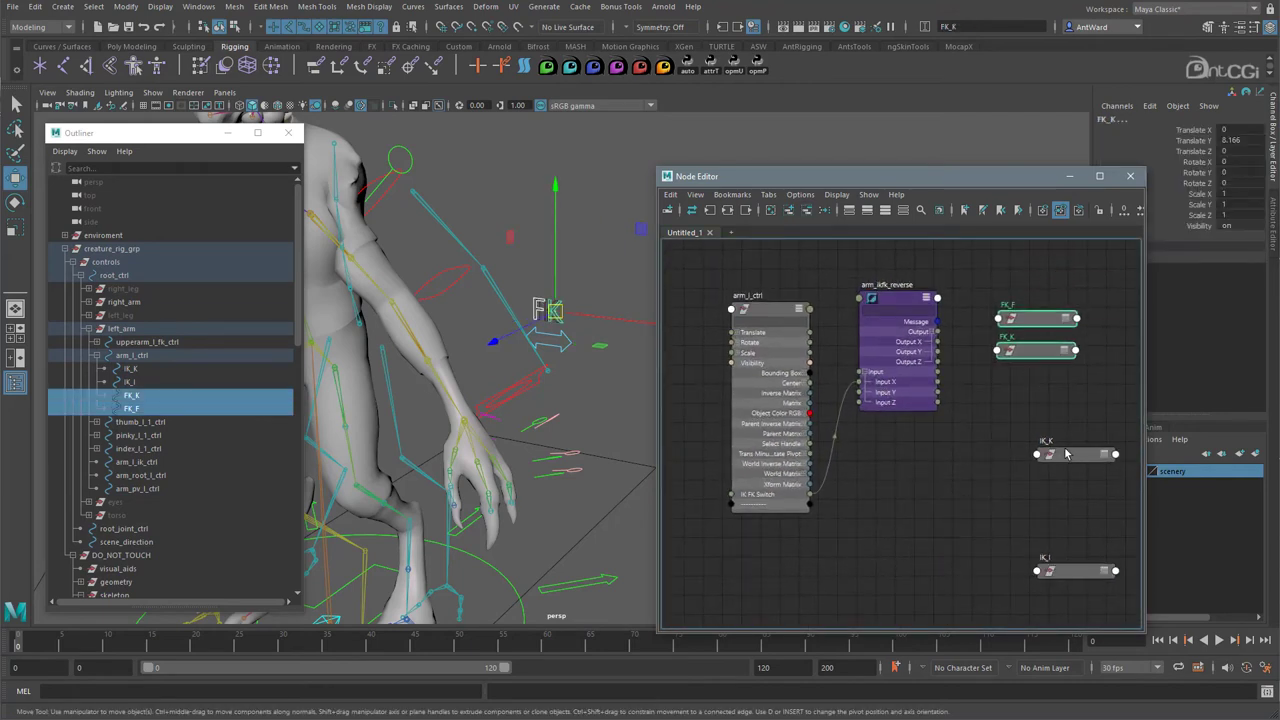
{"action": "left_click_drag", "start_coordinate": [1070, 455], "coordinate": [1033, 399]}
{"action": "left_click_drag", "start_coordinate": [1070, 571], "coordinate": [1033, 441]}
{"action": "scroll", "coordinate": [917, 452], "scroll_direction": "up", "scroll_amount": 1}
{"action": "scroll", "coordinate": [917, 452], "scroll_direction": "up", "scroll_amount": 1}
{"action": "left_click", "coordinate": [950, 505]}
- Connect arm_l_ctrl's IK FK Switch to the Visibility of FK_F and FK_K
{"action": "left_click_drag", "start_coordinate": [802, 533], "coordinate": [1024, 322]}
{"action": "left_click", "coordinate": [1050, 366]}
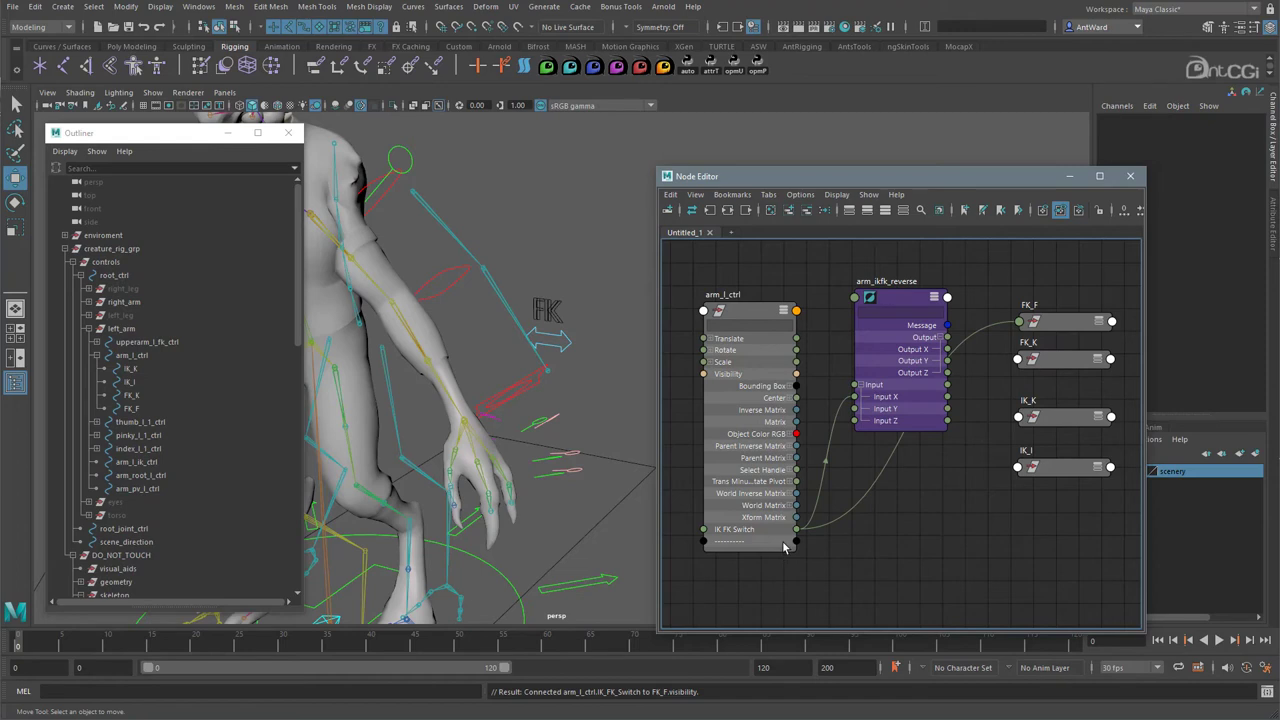
{"action": "left_click_drag", "start_coordinate": [796, 534], "coordinate": [1030, 362]}
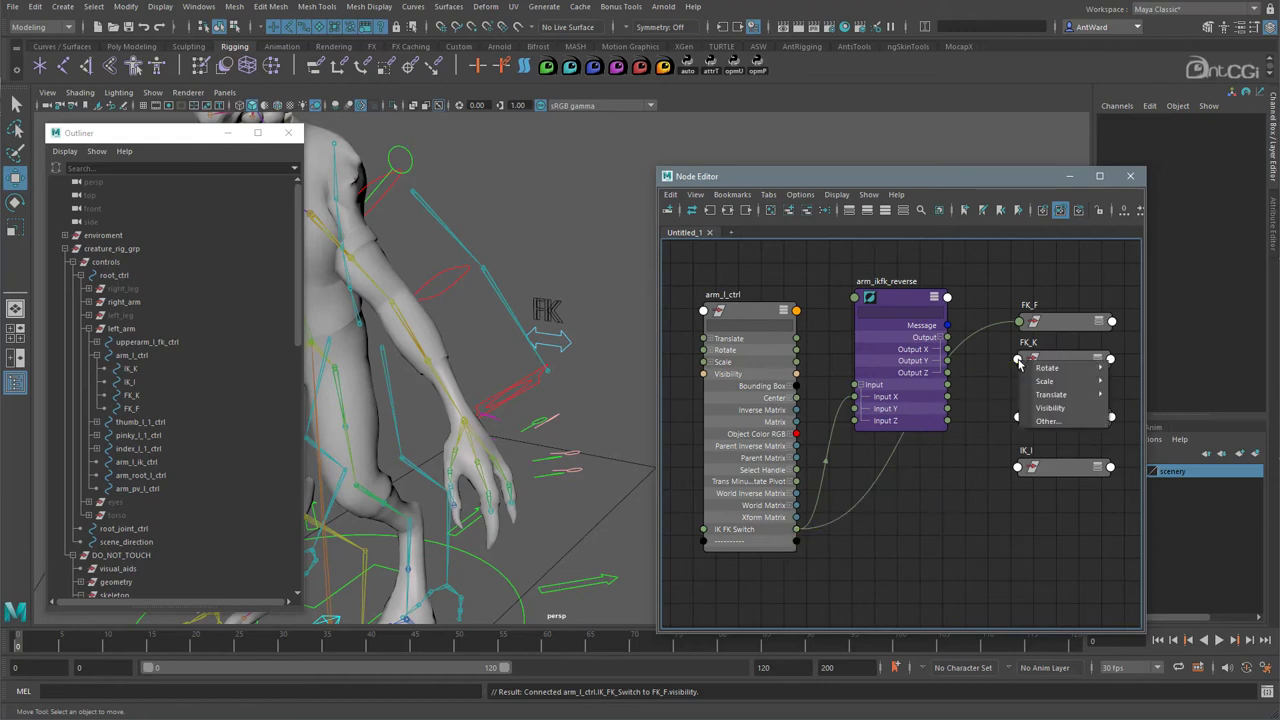
{"action": "left_click", "coordinate": [1049, 408]}
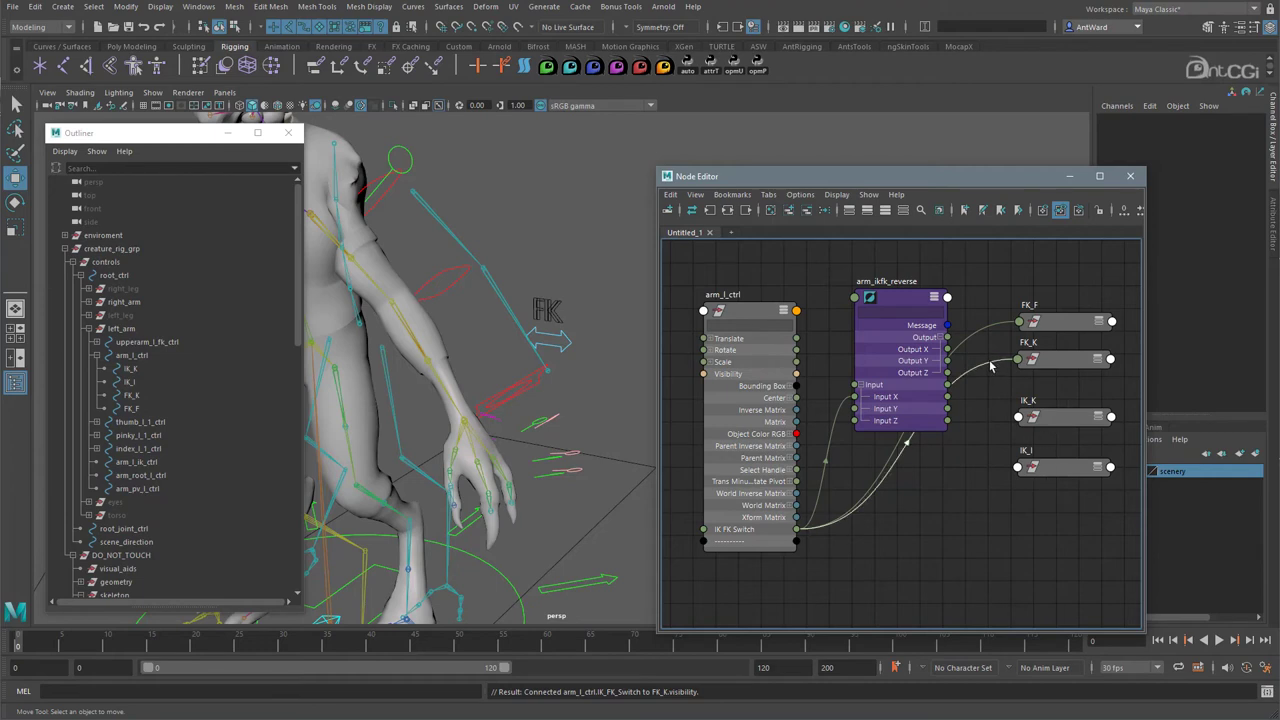
- Connect Output X of arm_ikfk_reverse to the Visibility of IK_K and IK_I
{"action": "left_click_drag", "start_coordinate": [947, 350], "coordinate": [1020, 418]}
{"action": "left_click", "coordinate": [1048, 463]}
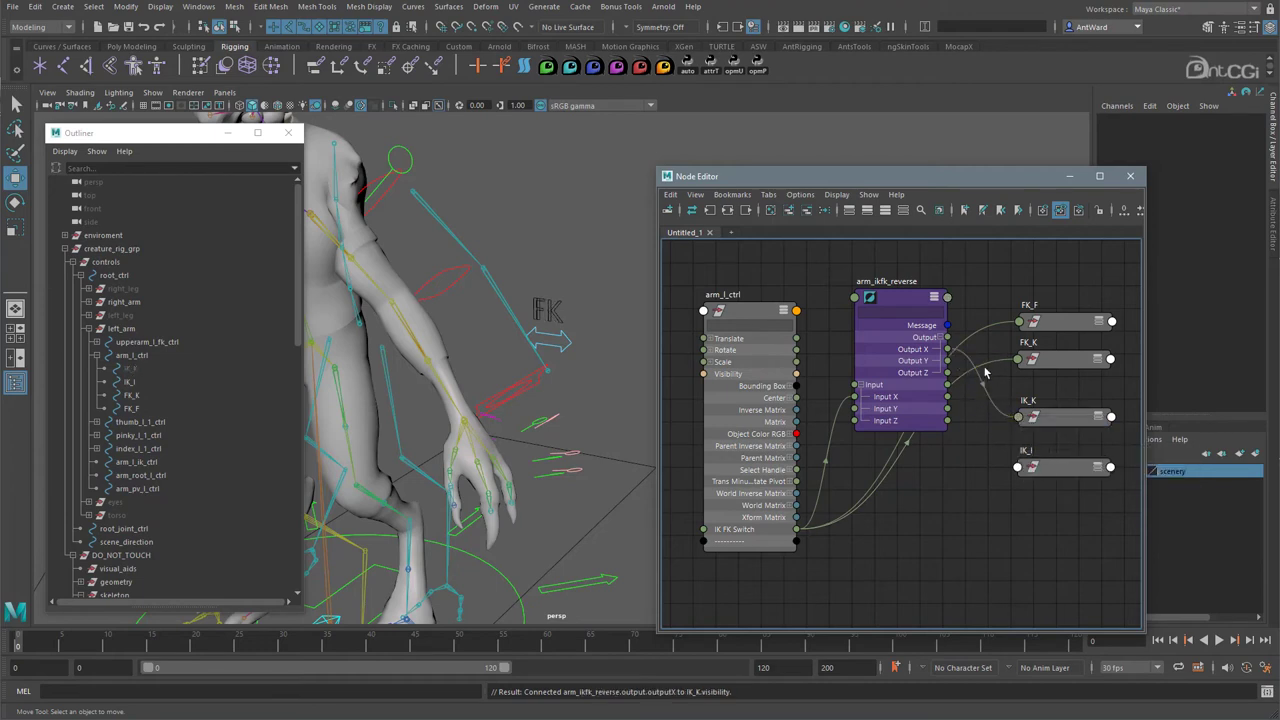
{"action": "left_click_drag", "start_coordinate": [958, 368], "coordinate": [1018, 467]}
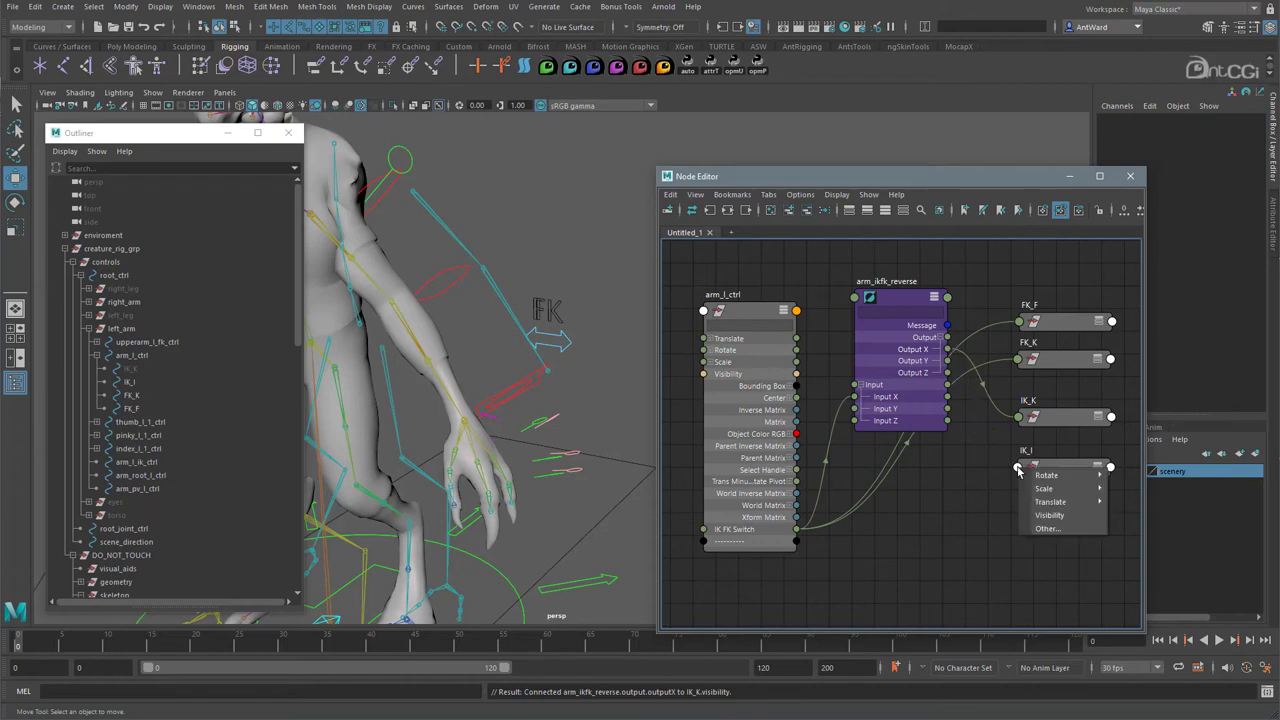
{"action": "left_click", "coordinate": [1048, 516]}
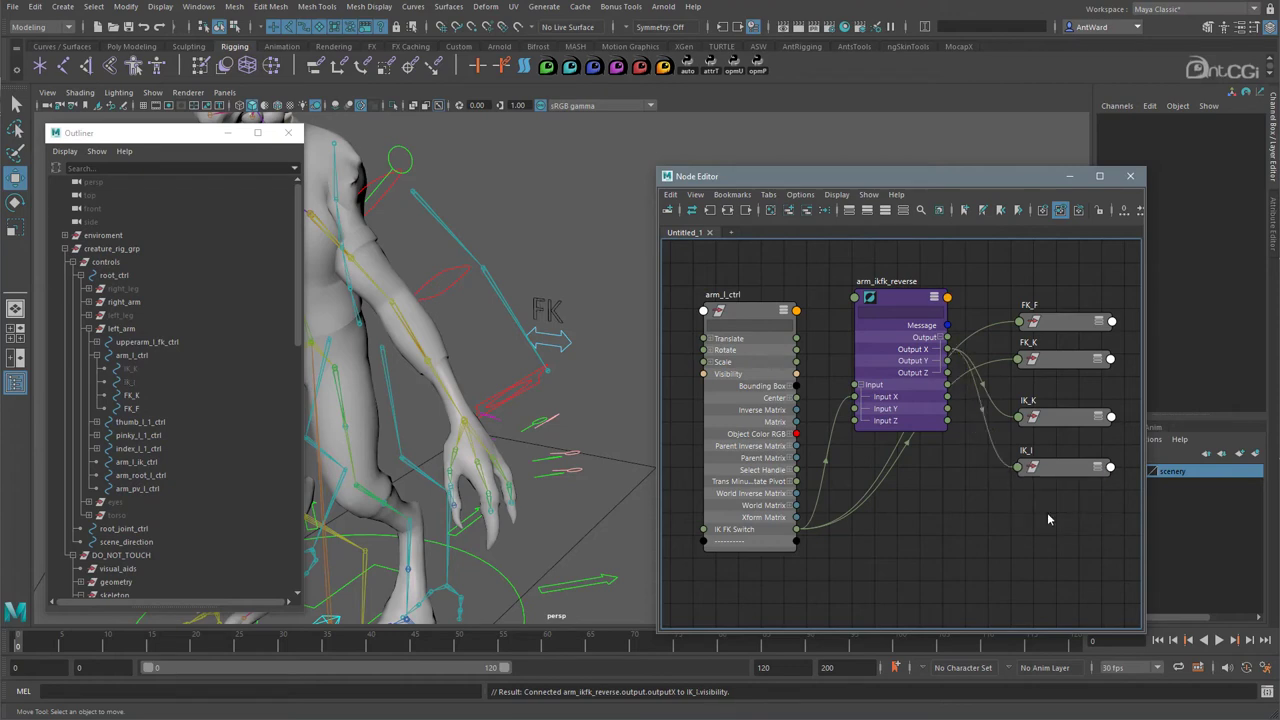
- Scrub arm_l_ctrl's IK FK Switch to test the visibility of the IK and FK letters, ending at 0
{"action": "left_click", "coordinate": [567, 345]}
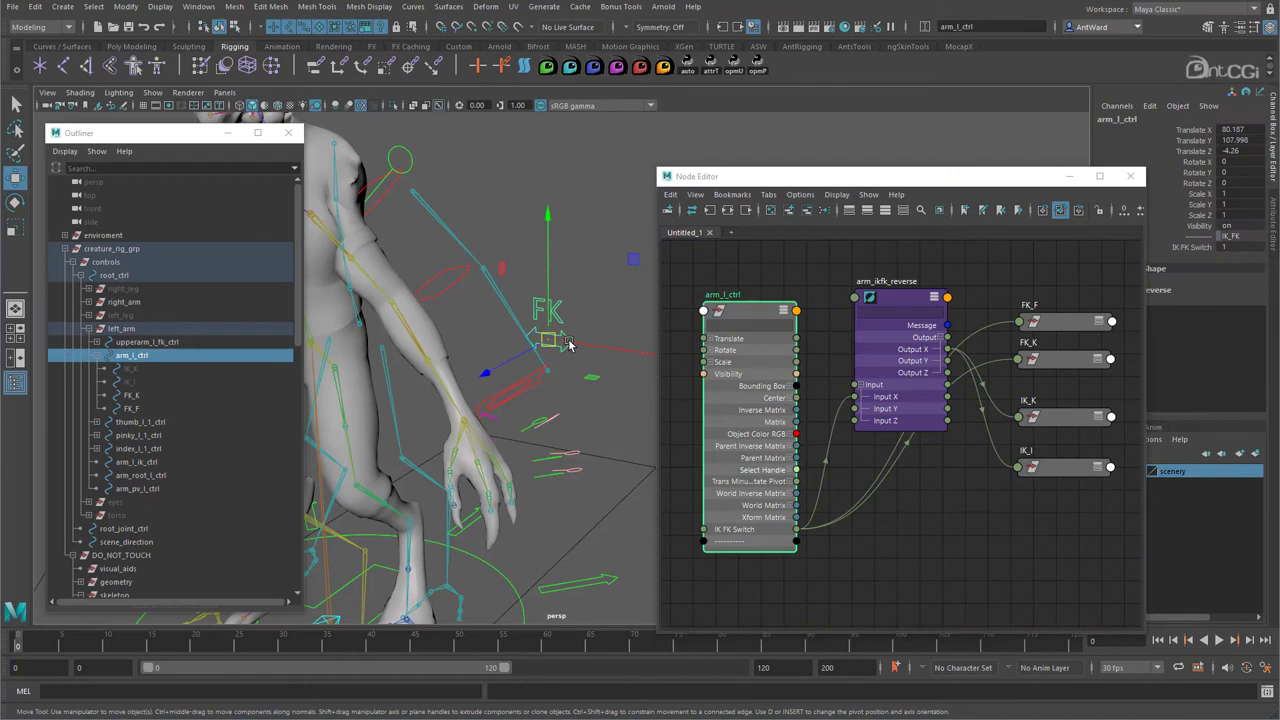
{"action": "left_click", "coordinate": [1196, 248]}
{"action": "middle_click_drag", "start_coordinate": [555, 244], "coordinate": [580, 266]}
{"action": "middle_click_drag", "start_coordinate": [598, 316], "coordinate": [588, 312]}
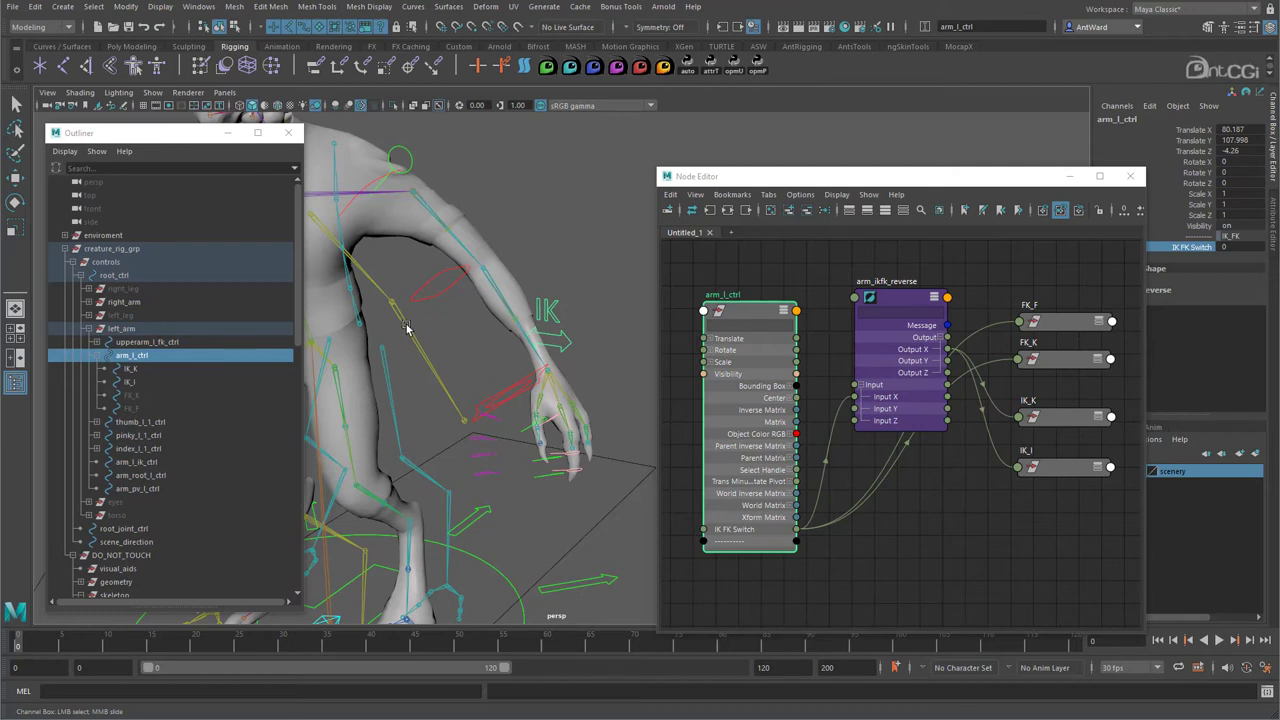
- Rotate the lowerarm_l_fk joint to bend the left arm's FK chain as a test pose
{"action": "left_click", "coordinate": [408, 328]}
{"action": "key", "text": "w"}
{"action": "left_click", "coordinate": [575, 247]}
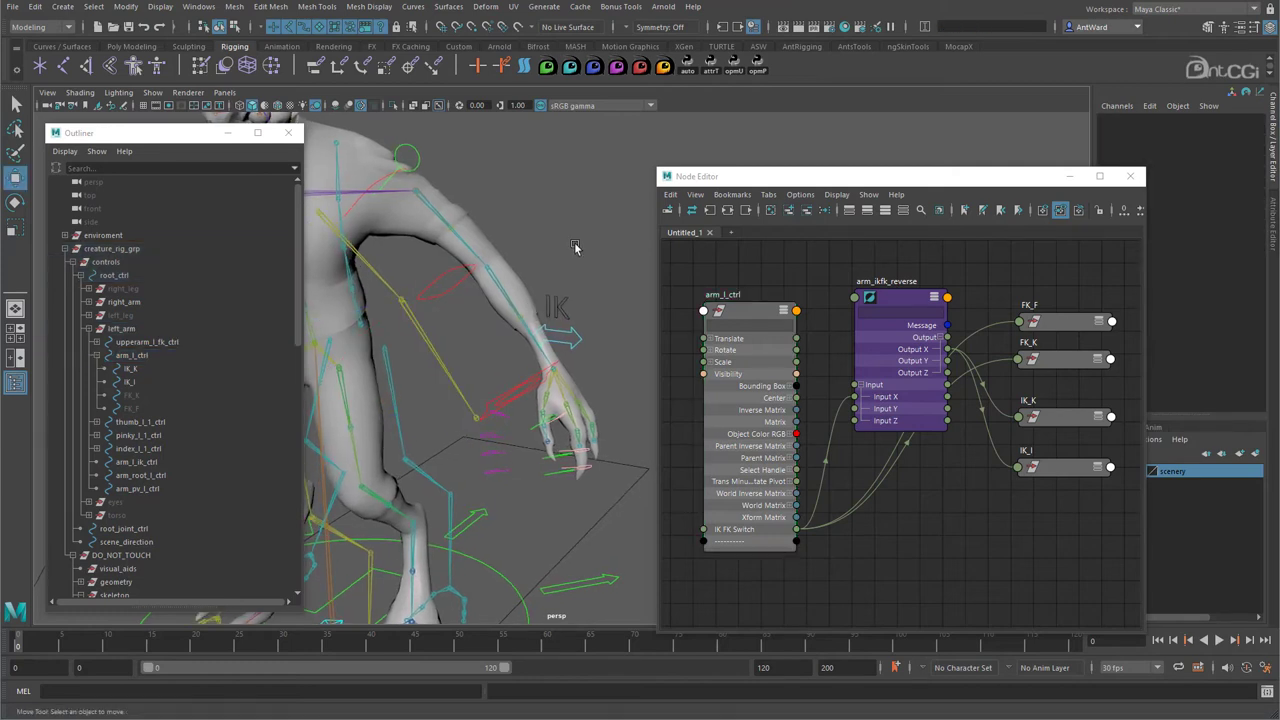
{"action": "left_click", "coordinate": [425, 341]}
{"action": "key", "text": "e"}
{"action": "left_click_drag", "start_coordinate": [437, 380], "coordinate": [345, 290]}
- Scrub arm_l_ctrl's IK FK Switch to test blending towards the bent FK chain, ending at 0.5
{"action": "left_click", "coordinate": [576, 340]}
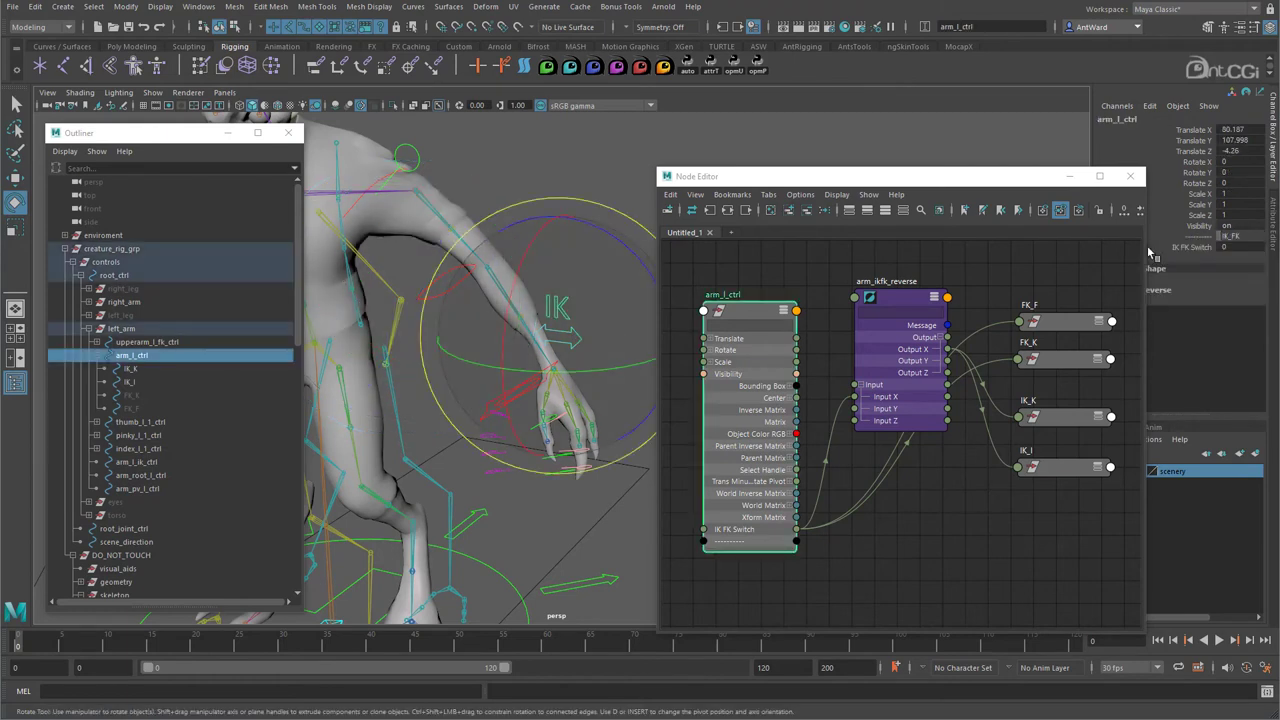
{"action": "left_click", "coordinate": [1185, 247]}
{"action": "middle_click_drag", "start_coordinate": [528, 185], "coordinate": [527, 185]}
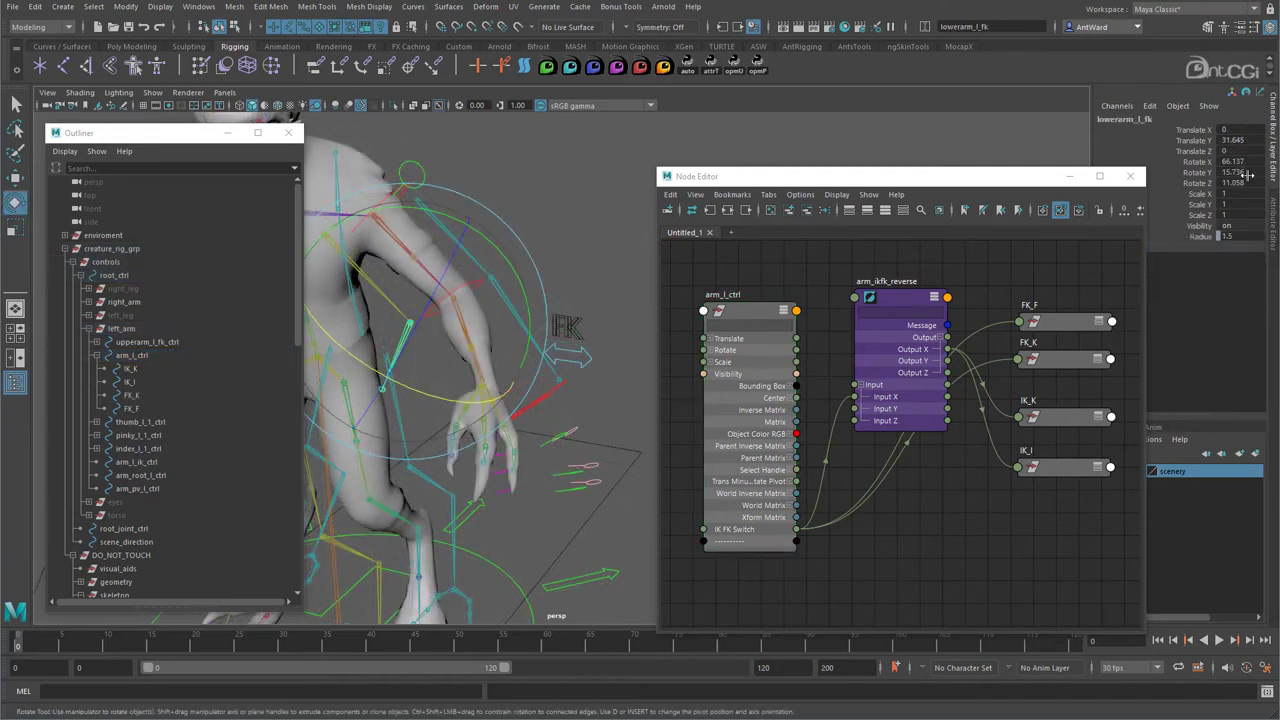
- Set Rotate X, Y and Z of lowerarm_l_fk to 0 and close the Node Editor
{"action": "left_click_drag", "start_coordinate": [1248, 183], "coordinate": [1246, 160]}
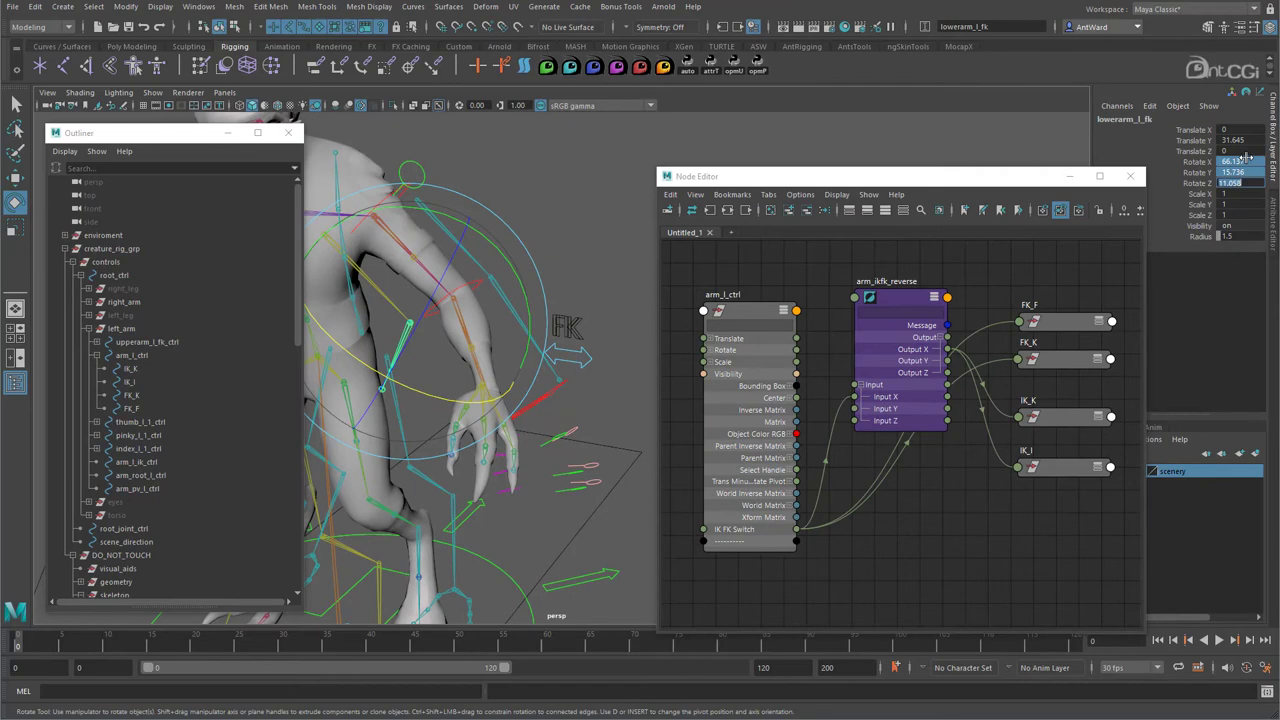
{"action": "left_click", "coordinate": [1235, 183]}
{"action": "type", "text": "0"}
{"action": "key", "text": "Return"}
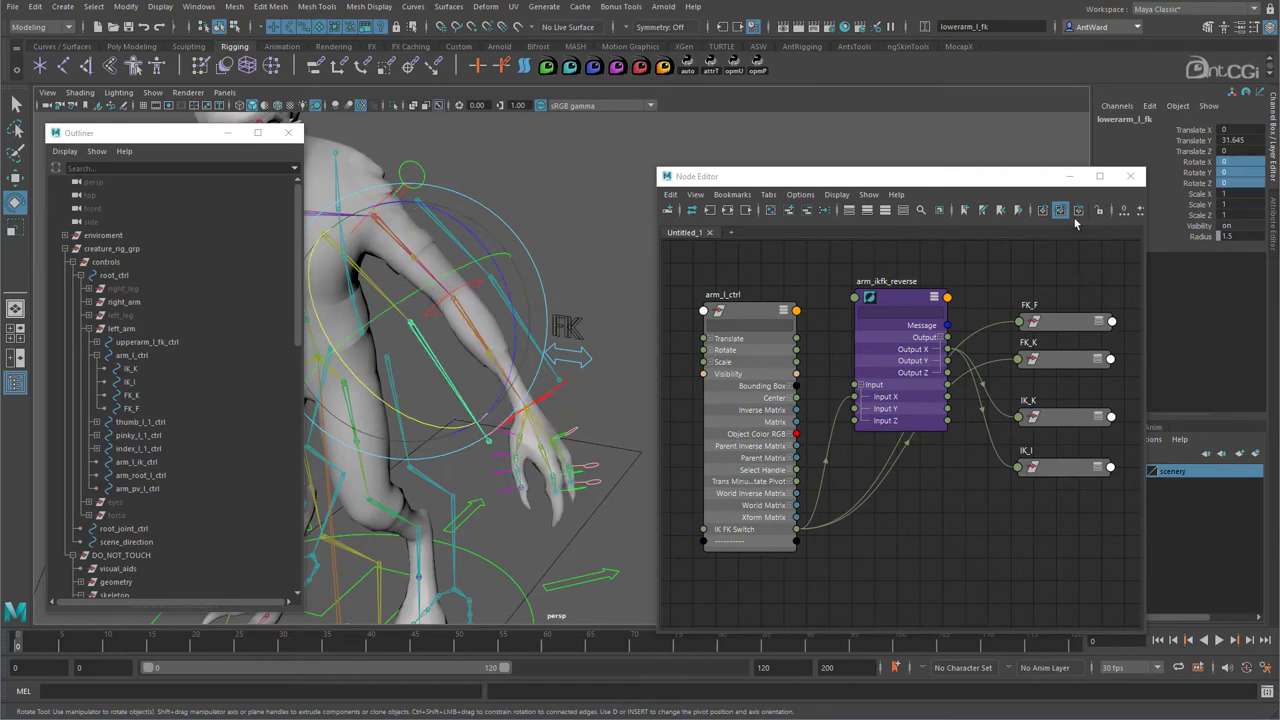
{"action": "left_click", "coordinate": [1130, 176]}
- Match the translation of the upperarm_l_ik and upperarm_l_fk joints to arm_root_l_ctrl
{"action": "left_click_drag", "start_coordinate": [520, 360], "coordinate": [608, 363], "text": "alt"}
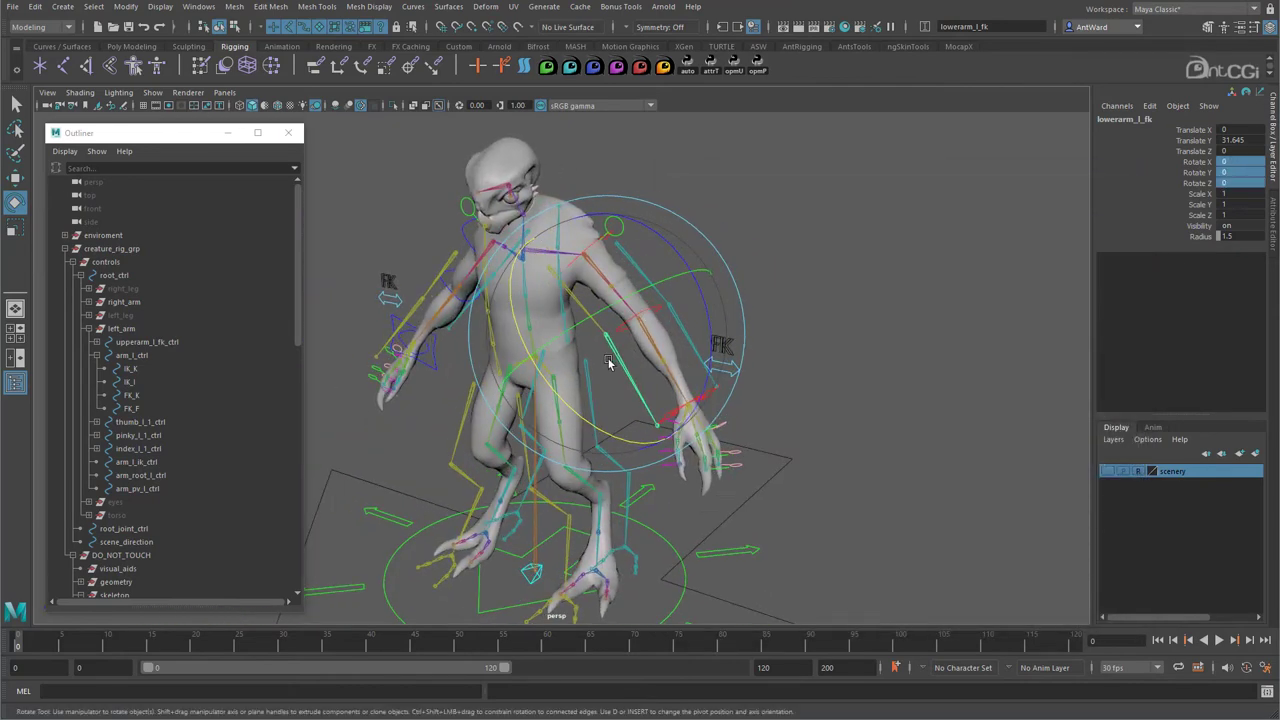
{"action": "right_click_drag", "start_coordinate": [608, 363], "coordinate": [880, 186], "text": "alt"}
{"action": "left_click", "coordinate": [880, 186]}
{"action": "left_click", "coordinate": [661, 160]}
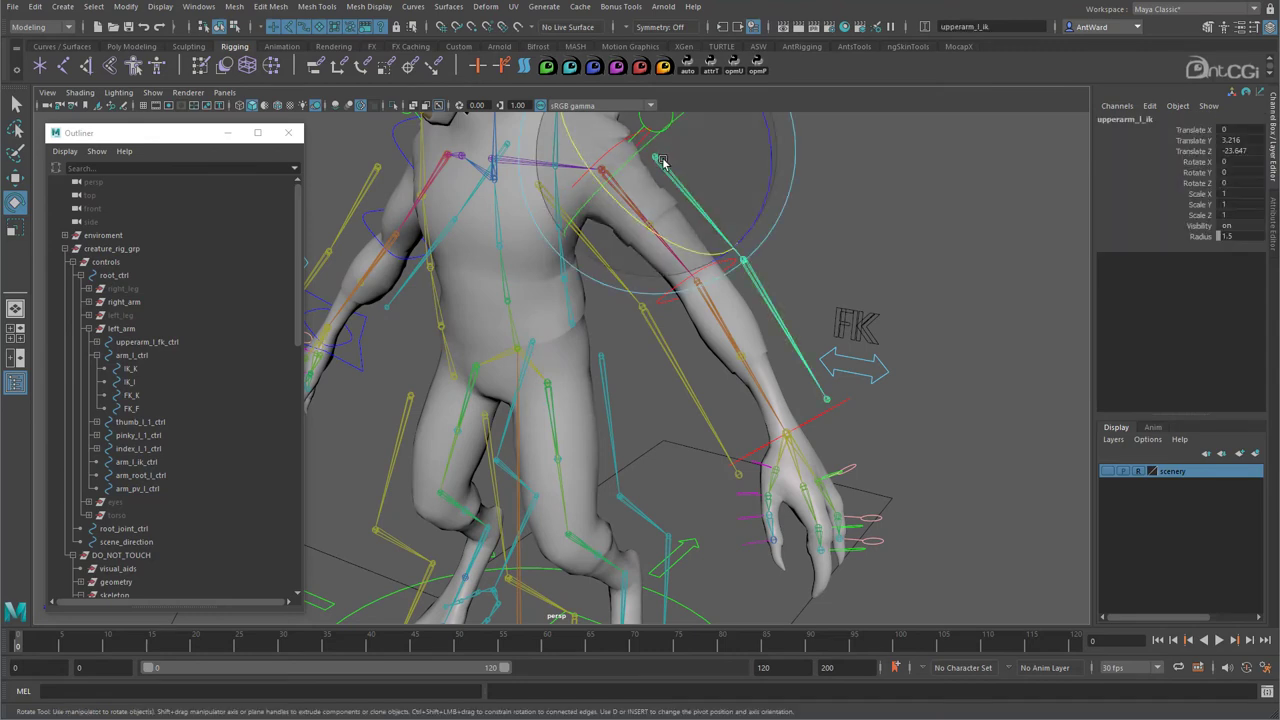
{"action": "key", "text": "w"}
{"action": "left_click_drag", "start_coordinate": [680, 196], "coordinate": [663, 251], "text": "alt"}
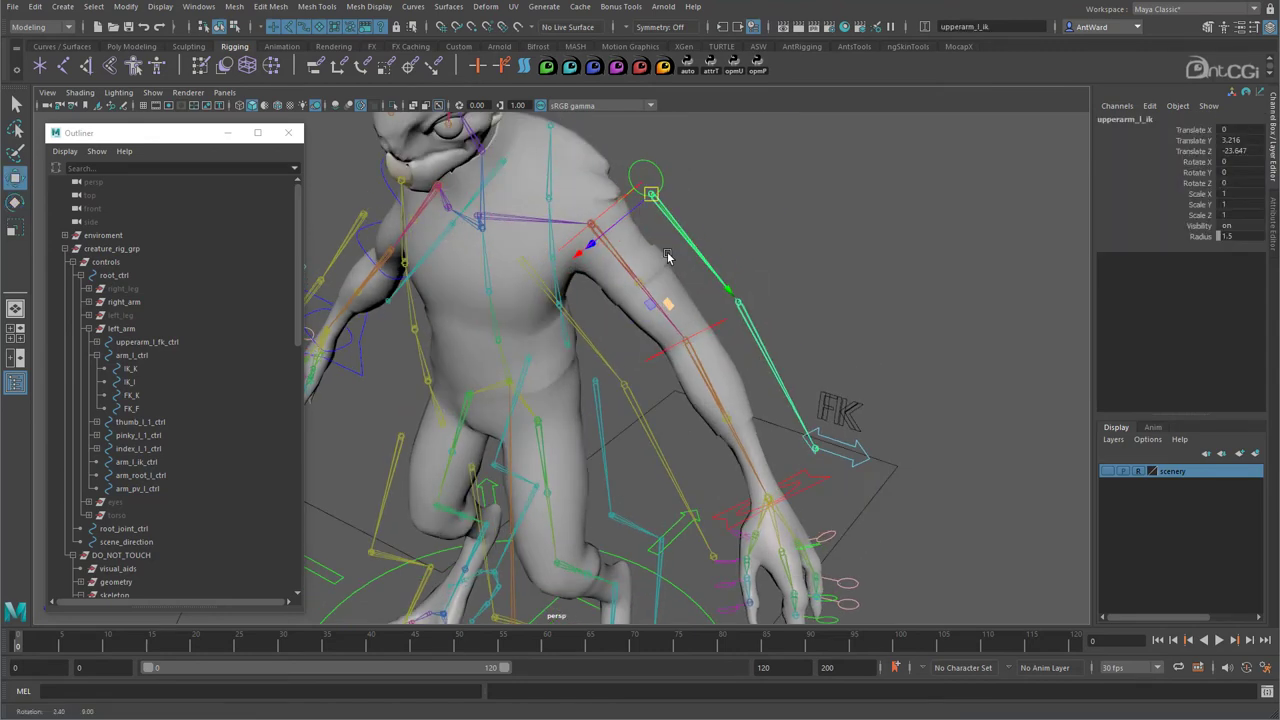
{"action": "left_click", "coordinate": [530, 271], "text": "shift"}
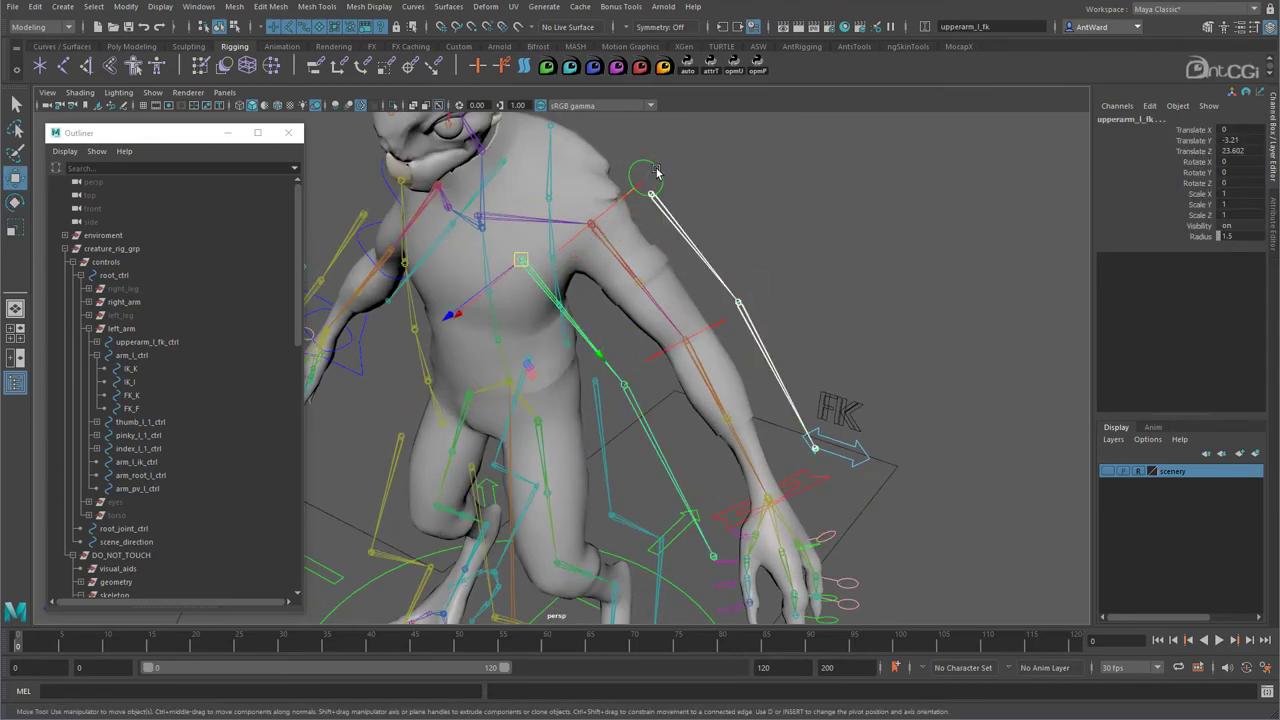
{"action": "left_click", "coordinate": [656, 171], "text": "shift"}
{"action": "left_click", "coordinate": [126, 7]}
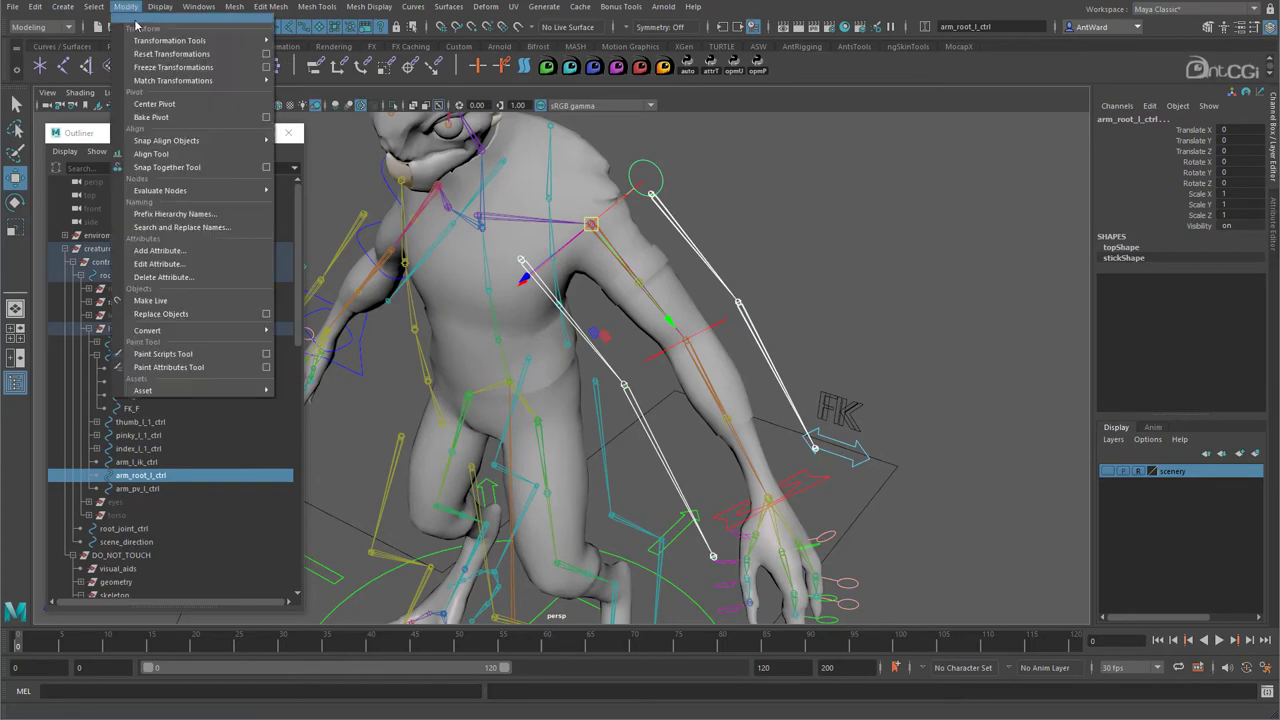
{"action": "mouse_move", "coordinate": [230, 80]}
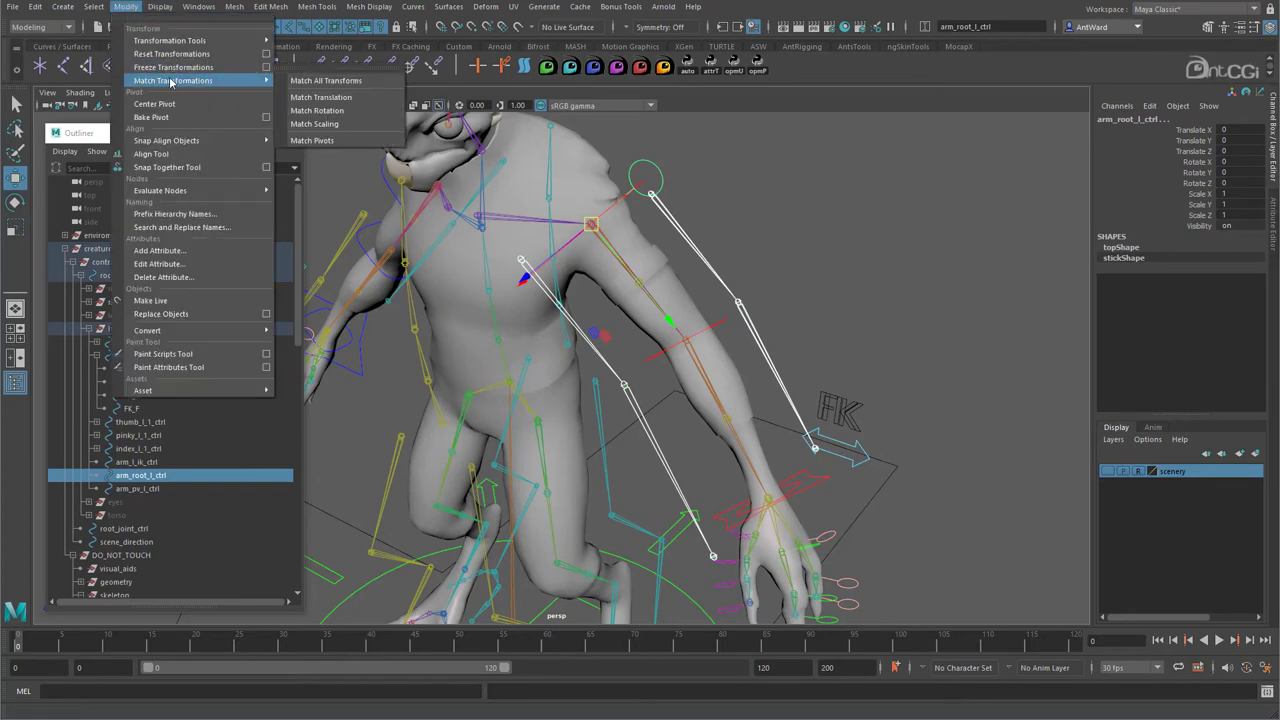
{"action": "left_click", "coordinate": [348, 97]}
- Try moving arm_root_l_ctrl at the left shoulder to test the arm chains, and undo the move
{"action": "left_click_drag", "start_coordinate": [700, 380], "coordinate": [753, 386], "text": "alt"}
{"action": "right_click_drag", "start_coordinate": [753, 386], "coordinate": [640, 360], "text": "alt"}
{"action": "left_click", "coordinate": [551, 348]}
{"action": "left_click_drag", "start_coordinate": [551, 348], "coordinate": [646, 320], "text": "alt"}
{"action": "left_click", "coordinate": [630, 283]}
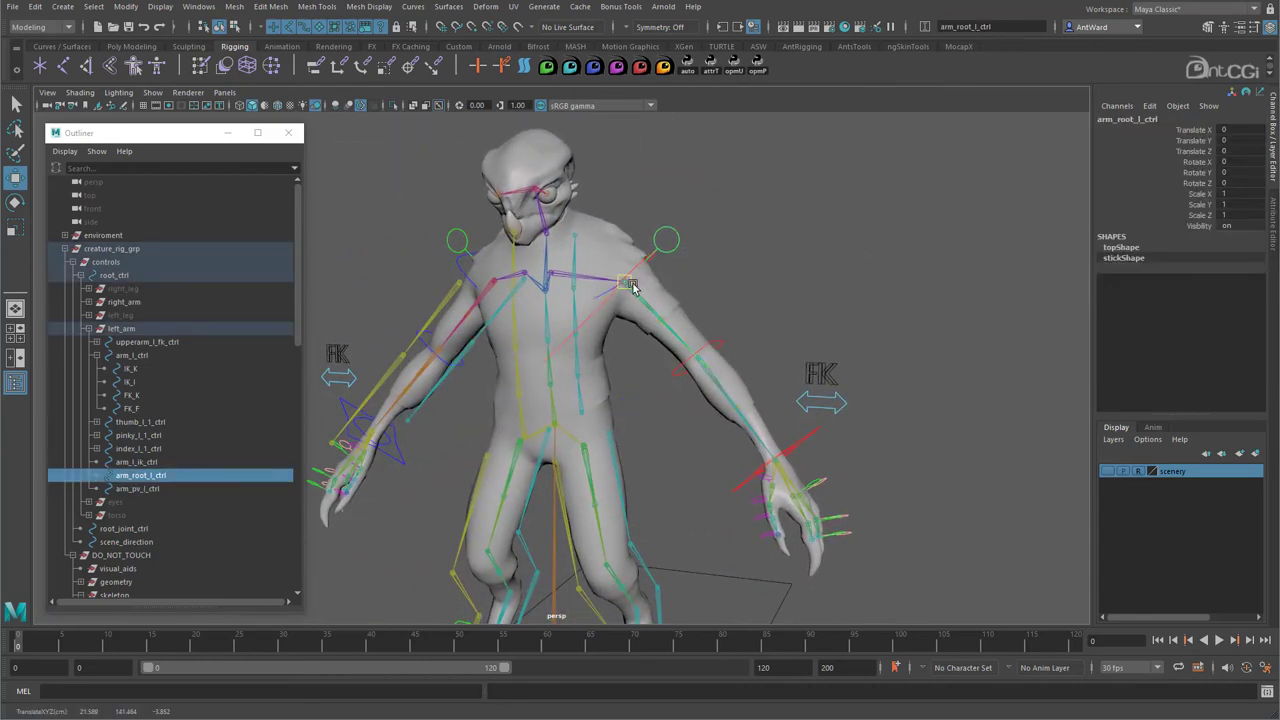
{"action": "left_click_drag", "start_coordinate": [635, 287], "coordinate": [692, 268]}
{"action": "key", "text": "ctrl+z"}
{"action": "key", "text": "ctrl+z"}
{"action": "key", "text": "ctrl+z"}
{"action": "key", "text": "ctrl+z"}
{"action": "key", "text": "ctrl+z"}
{"action": "key", "text": "ctrl+z"}
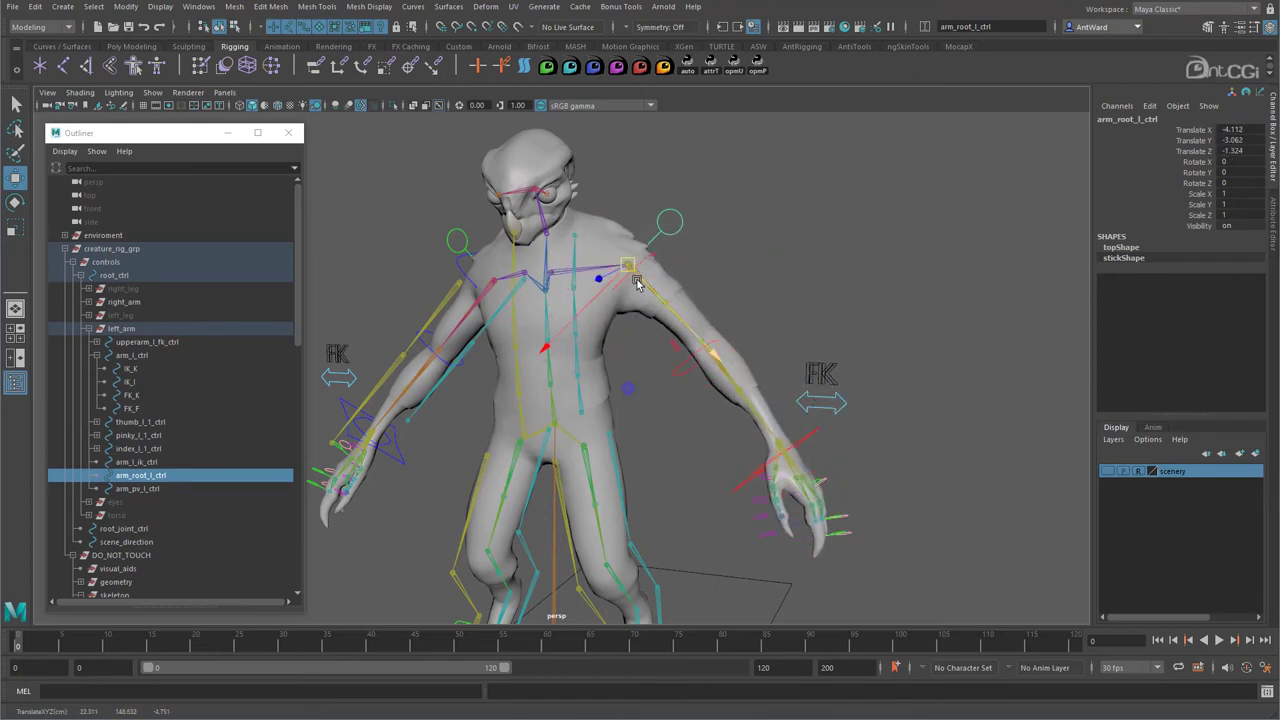
- Scrub arm_l_ctrl's IK FK Switch to test the aligned arm chains, ending at 0, and view the full creature
{"action": "left_click_drag", "start_coordinate": [720, 333], "coordinate": [820, 400], "text": "alt"}
{"action": "left_click", "coordinate": [820, 400]}
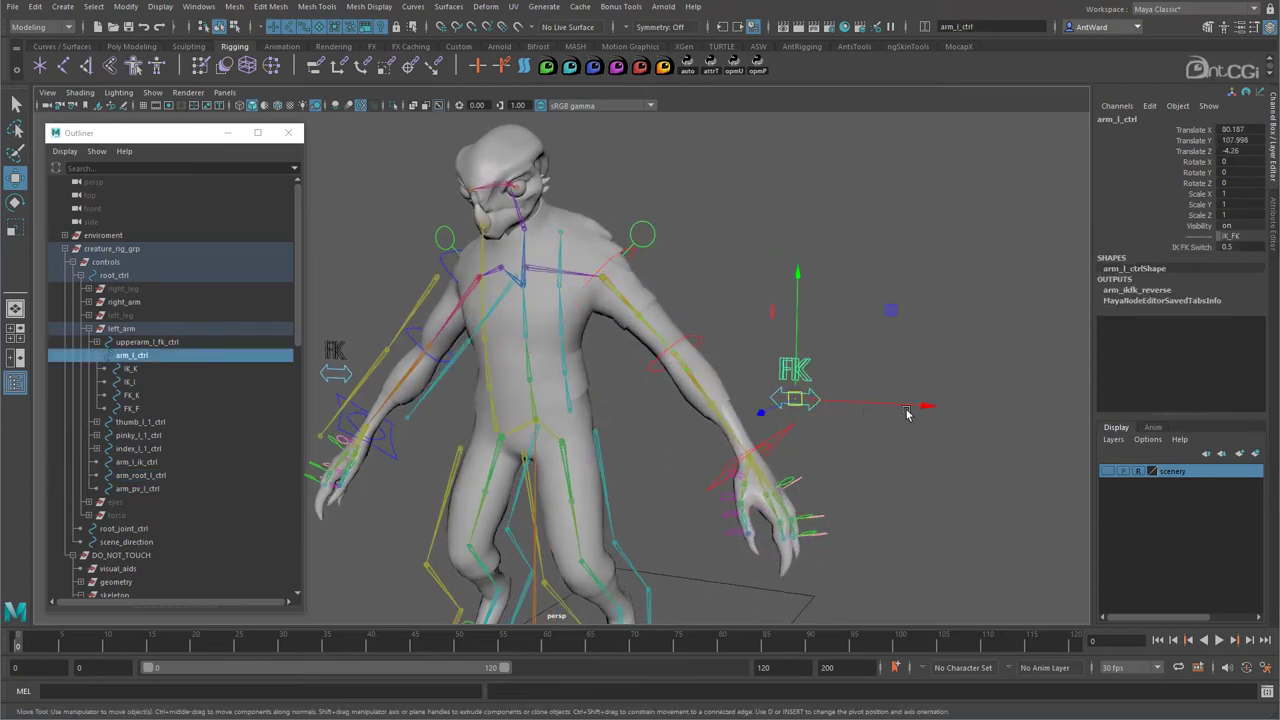
{"action": "left_click", "coordinate": [1192, 246]}
{"action": "mouse_move", "coordinate": [917, 297]}
{"action": "middle_mouse_down"}
{"action": "mouse_move", "coordinate": [950, 300]}
{"action": "mouse_move", "coordinate": [887, 303]}
{"action": "mouse_move", "coordinate": [946, 303]}
{"action": "mouse_move", "coordinate": [906, 303]}
{"action": "middle_mouse_up"}
{"action": "mouse_move", "coordinate": [926, 464]}
{"action": "left_mouse_down", "text": "alt"}
{"action": "mouse_move", "coordinate": [863, 469]}
{"action": "mouse_move", "coordinate": [925, 462]}
{"action": "left_mouse_up", "text": "alt"}
{"action": "right_click_drag", "start_coordinate": [925, 462], "coordinate": [680, 434], "text": "alt"}
{"action": "left_click_drag", "start_coordinate": [680, 434], "coordinate": [700, 409], "text": "alt"}
{"action": "right_click_drag", "start_coordinate": [700, 409], "coordinate": [742, 414], "text": "alt"}
{"action": "middle_click_drag", "start_coordinate": [742, 414], "coordinate": [728, 400], "text": "alt"}
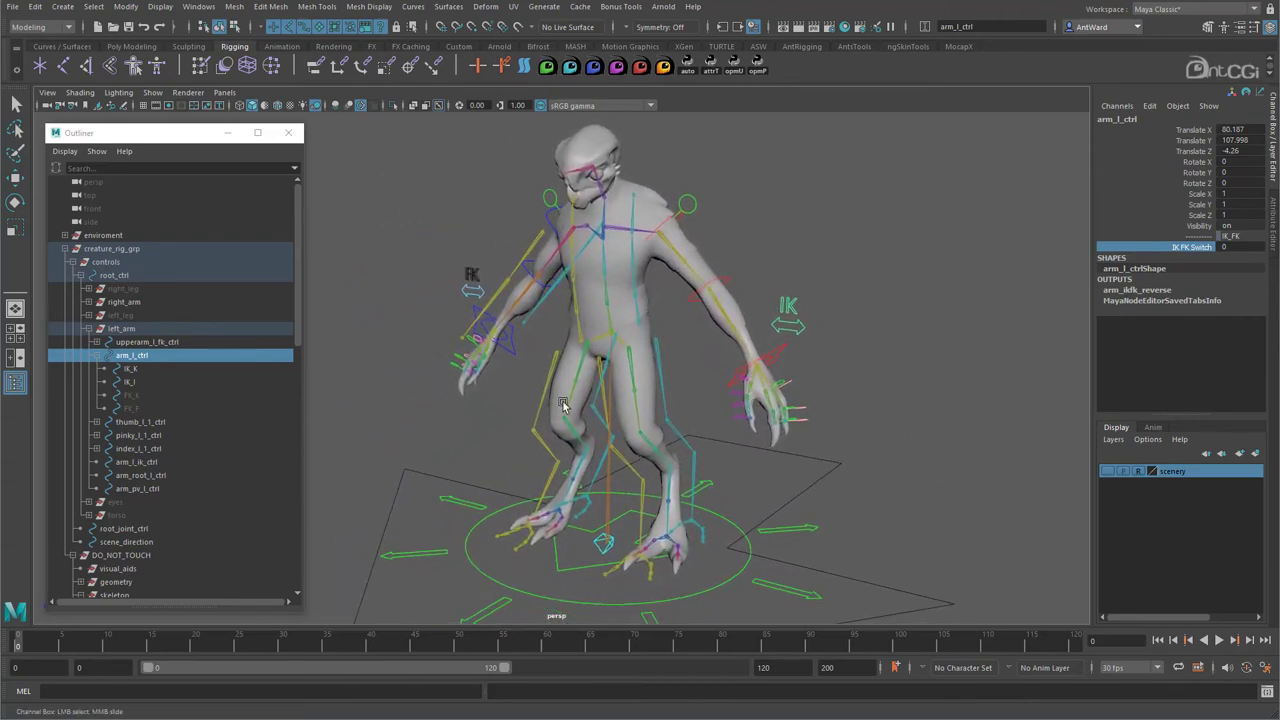
- Collapse the left_arm, DO_NOT_TOUCH, FK, IK and arm_l_grp hierarchies in the Outliner
{"action": "left_click", "coordinate": [87, 329]}
{"action": "left_click", "coordinate": [74, 396]}
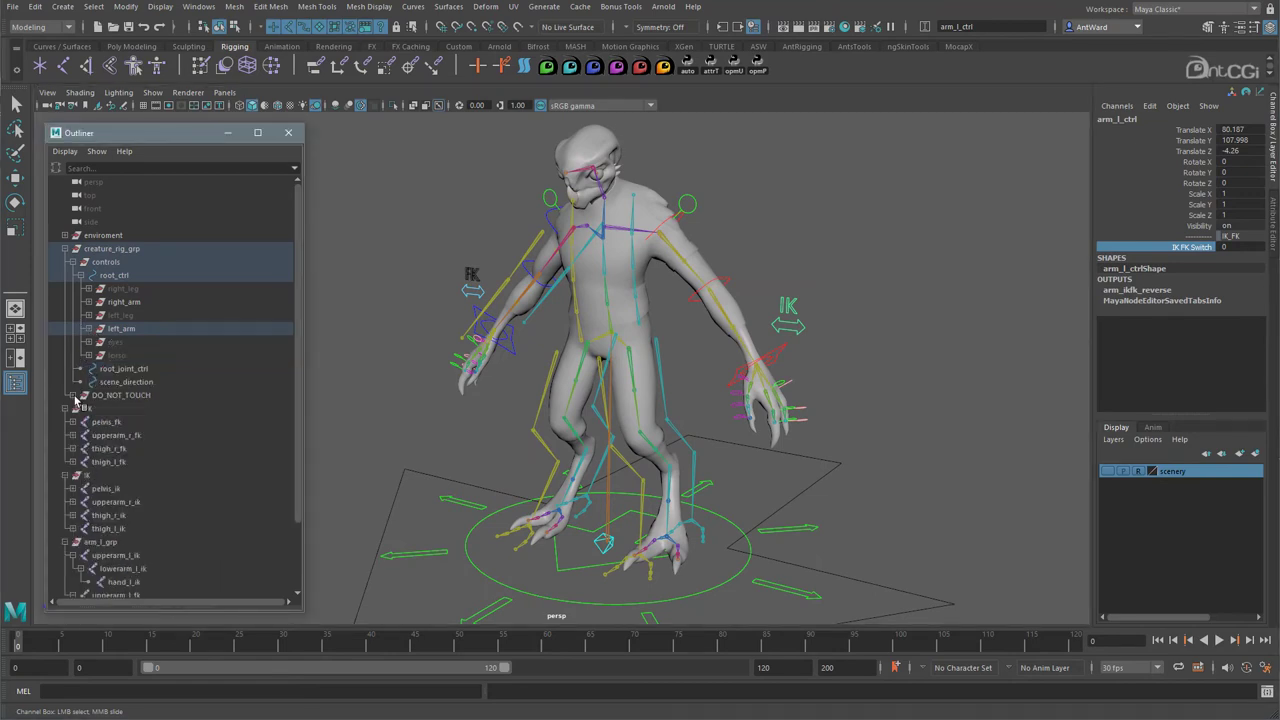
{"action": "left_click", "coordinate": [66, 409]}
{"action": "left_click", "coordinate": [66, 422]}
{"action": "left_click", "coordinate": [64, 435]}
- Parent arm_l_grp under the rig_systems group inside DO_NOT_TOUCH and clear the selection
{"action": "left_click", "coordinate": [100, 436]}
{"action": "key", "text": "w"}
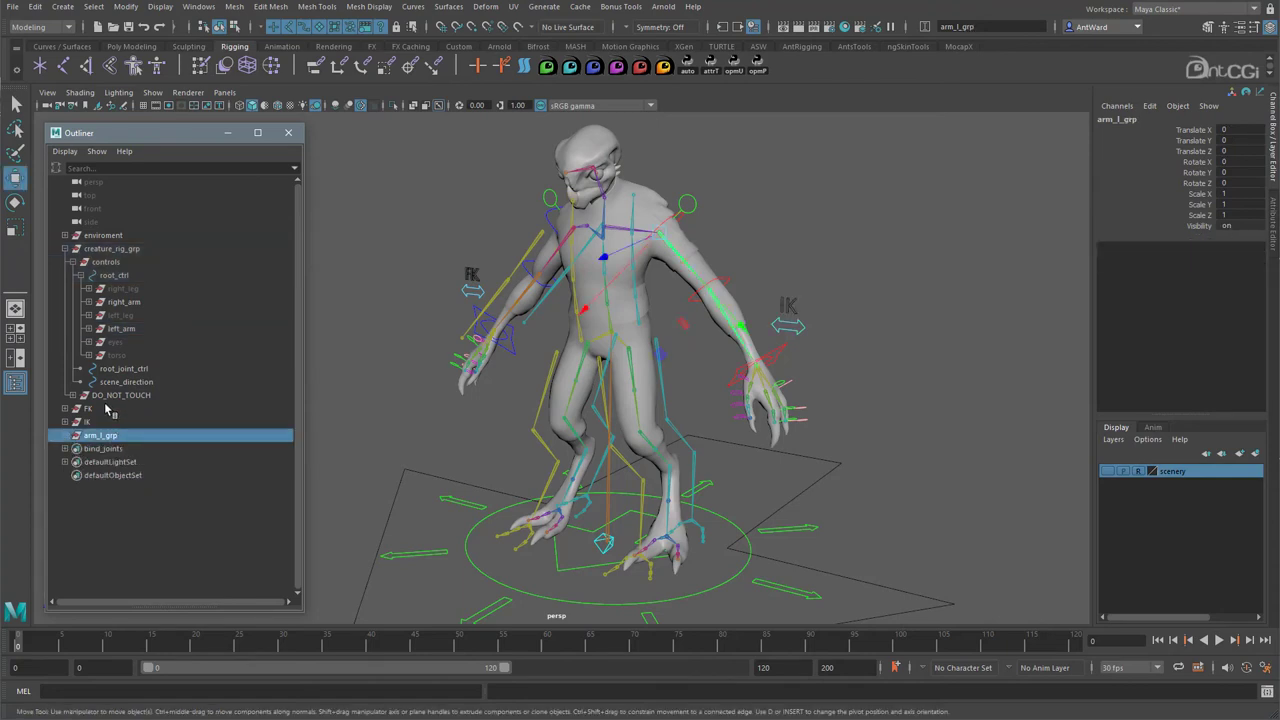
{"action": "left_click", "coordinate": [75, 396]}
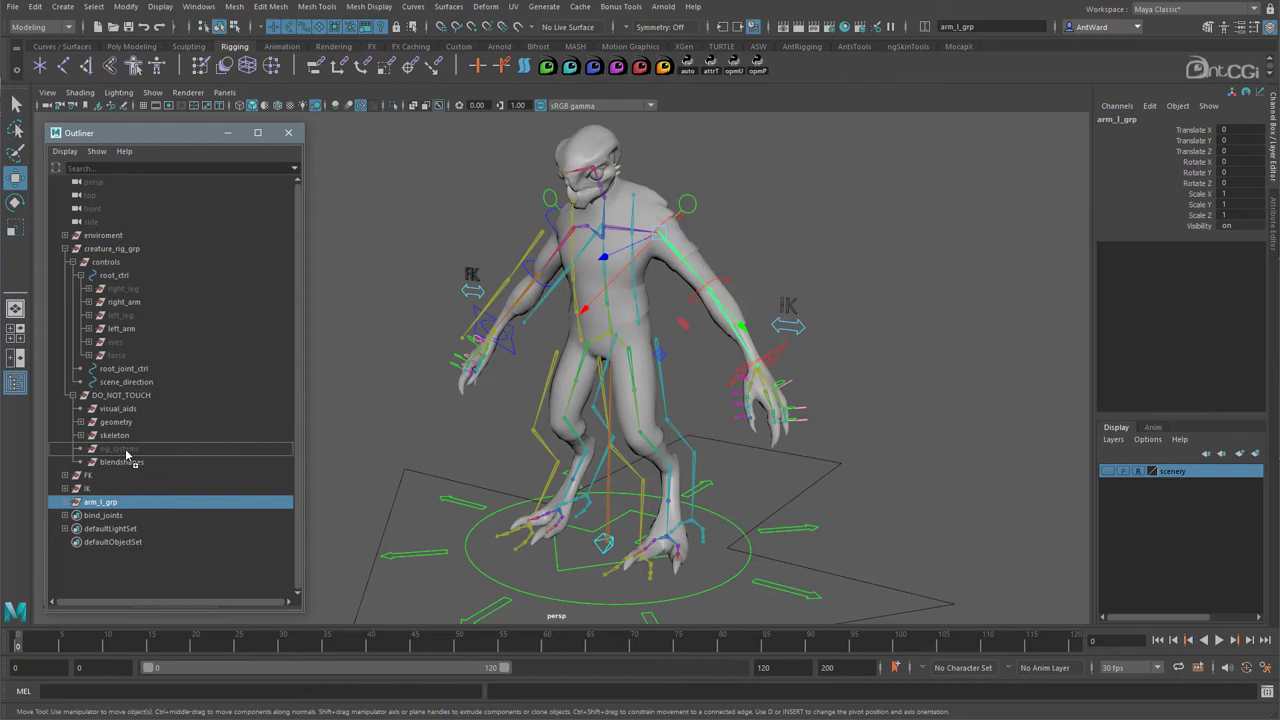
{"action": "middle_click_drag", "start_coordinate": [127, 455], "coordinate": [127, 455]}
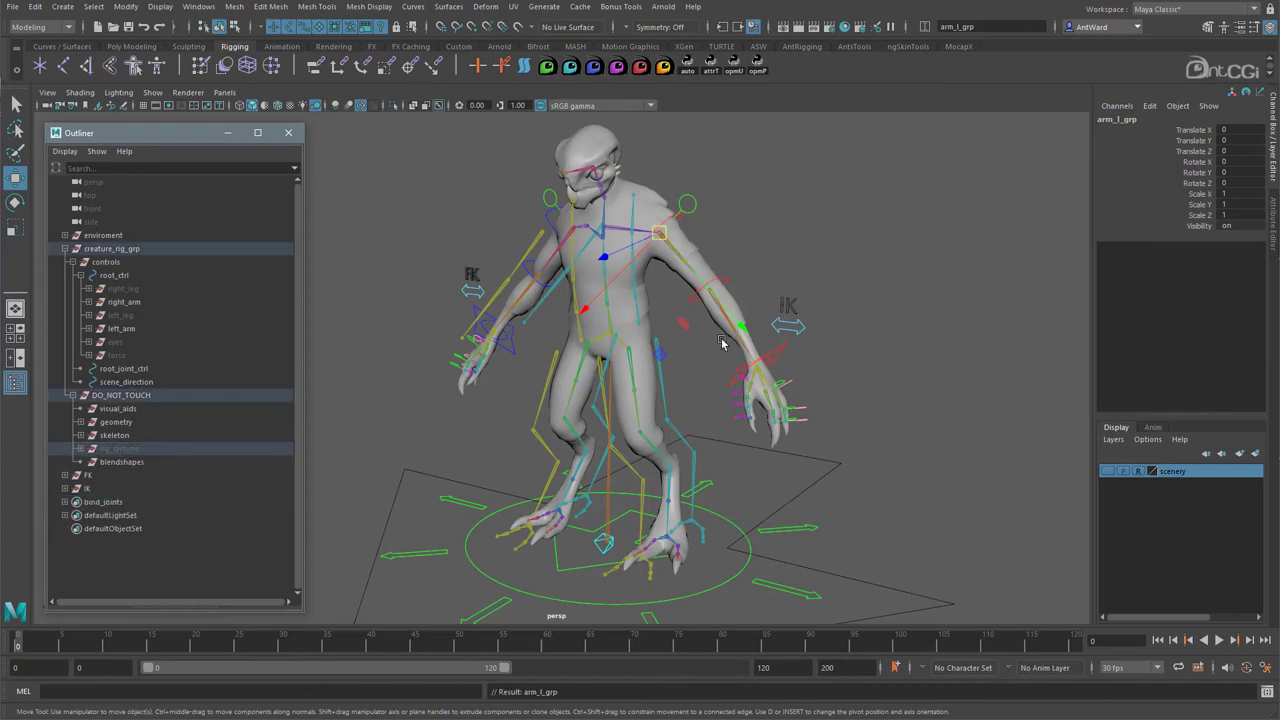
{"action": "left_click", "coordinate": [81, 449]}
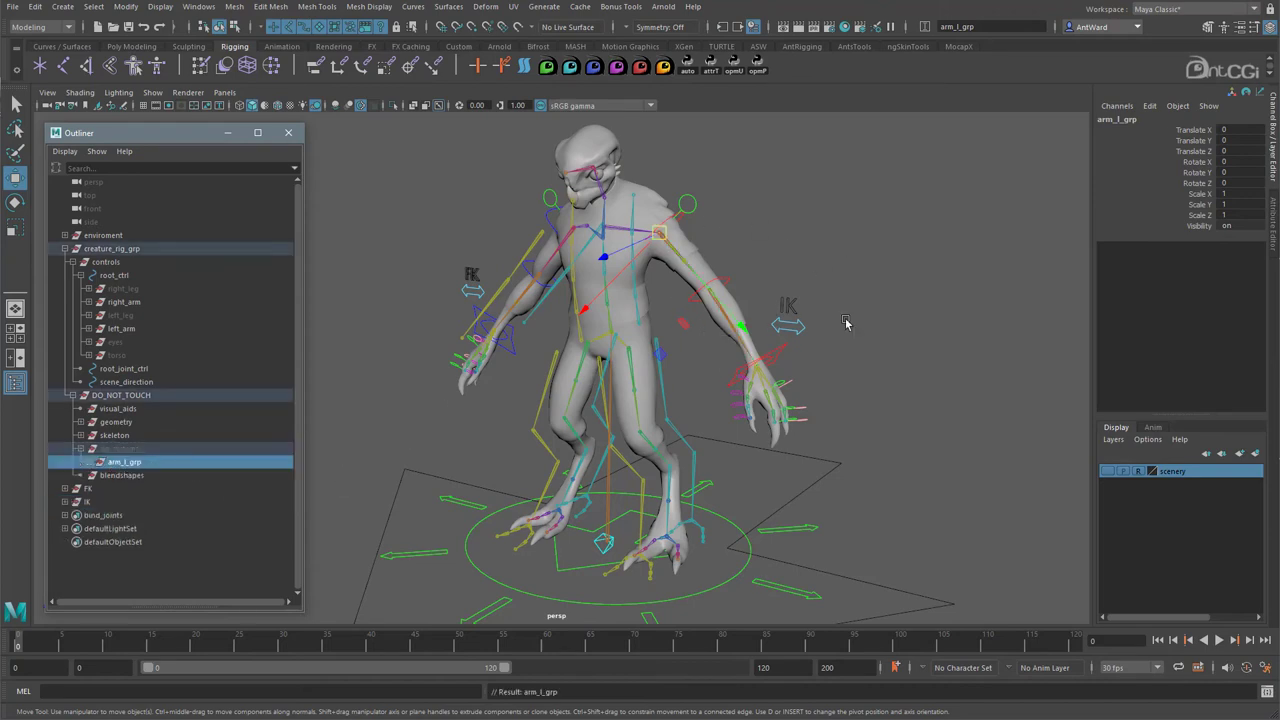
{"action": "left_click", "coordinate": [917, 297]}
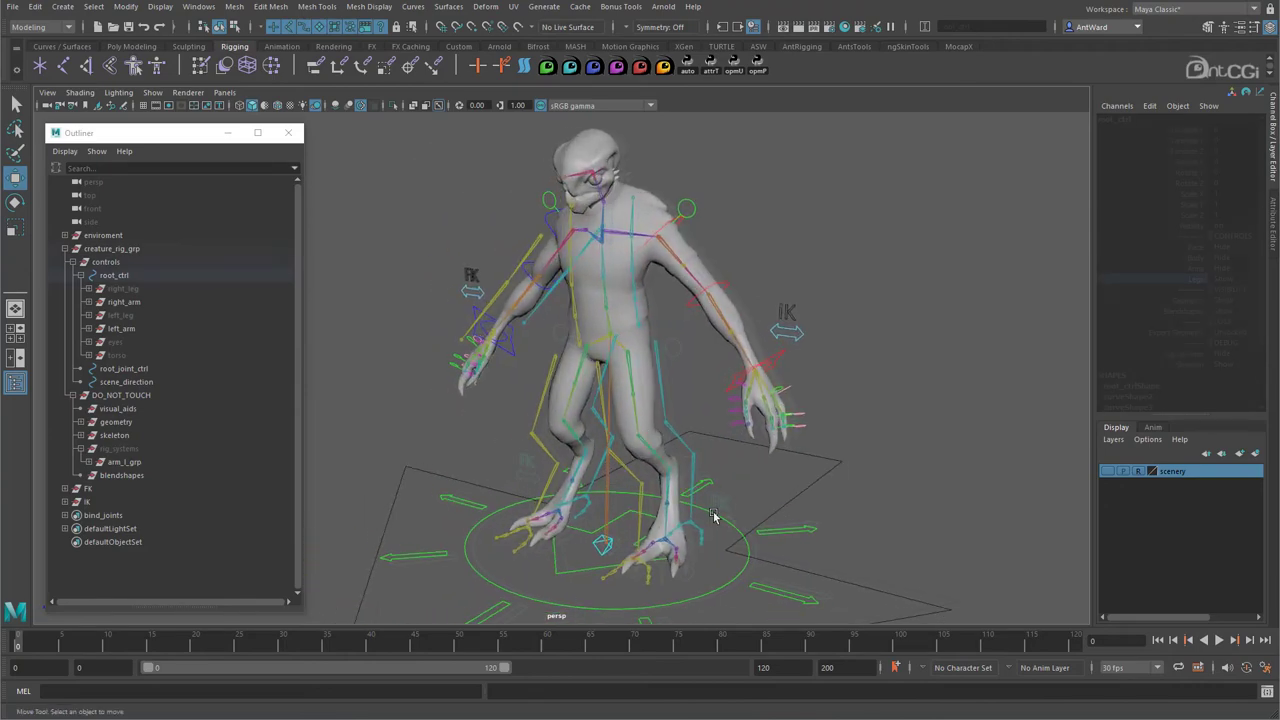
- Set root_ctrl's Arms visibility to Hide and Legs to Show, exposing the creature's leg controls
{"action": "right_click_drag", "start_coordinate": [714, 514], "coordinate": [769, 466], "text": "alt"}
{"action": "middle_click_drag", "start_coordinate": [692, 466], "coordinate": [670, 391], "text": "alt"}
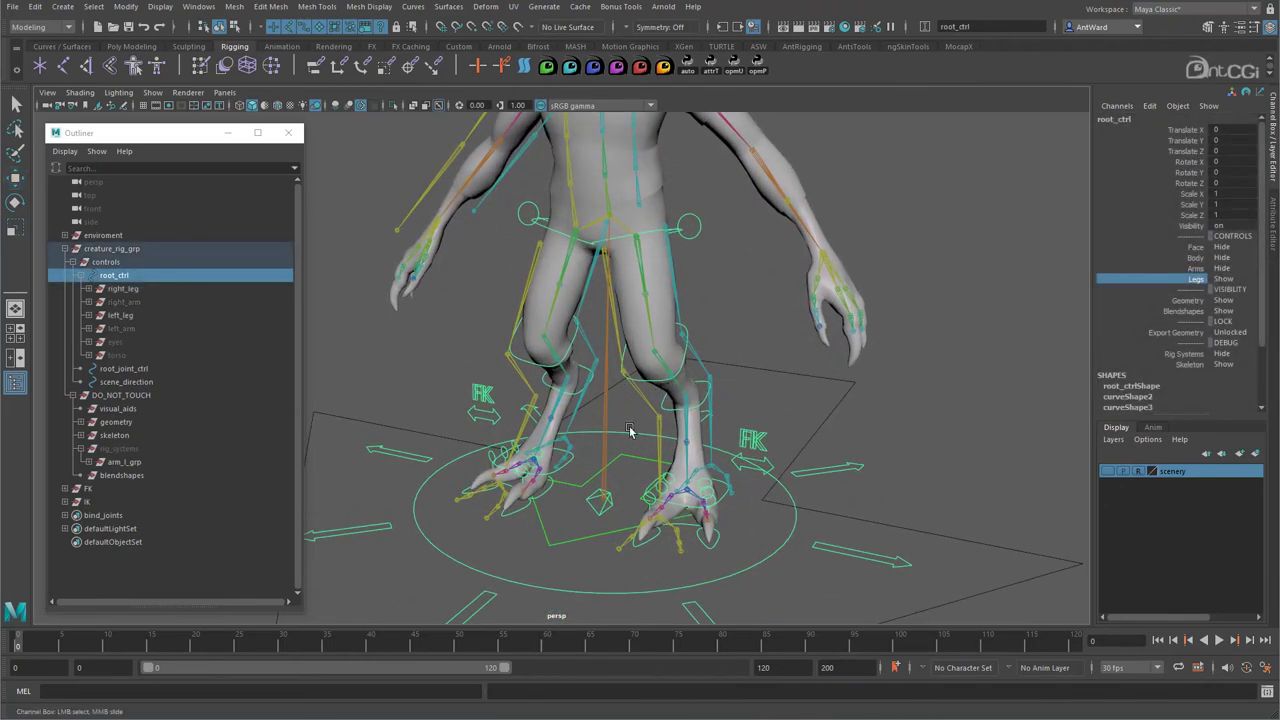
{"action": "left_click_drag", "start_coordinate": [629, 386], "coordinate": [686, 386], "text": "alt"}
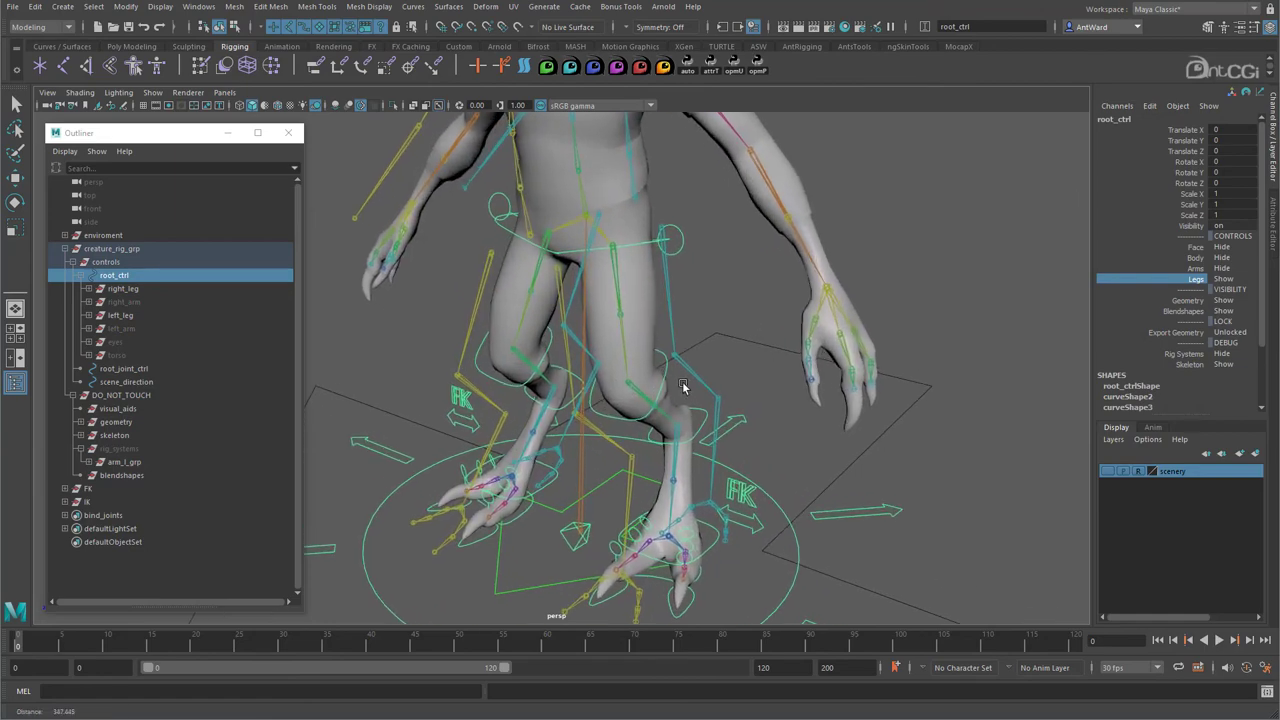
- Transfer leg_root_l_ctrl's transforms at the left hip into its Offset Parent Matrix using the opmP script
{"action": "left_click", "coordinate": [730, 276]}
{"action": "left_click_drag", "start_coordinate": [708, 279], "coordinate": [765, 272], "text": "alt"}
{"action": "left_click", "coordinate": [725, 230]}
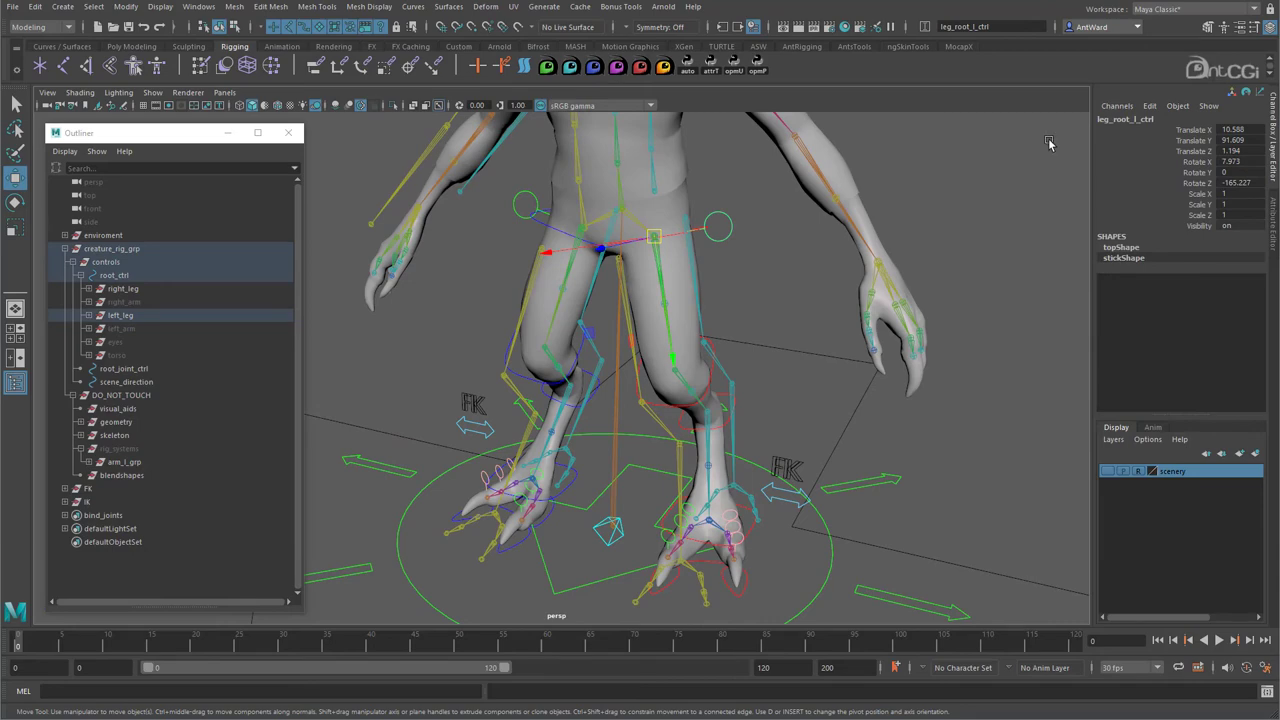
{"action": "left_click", "coordinate": [1271, 222]}
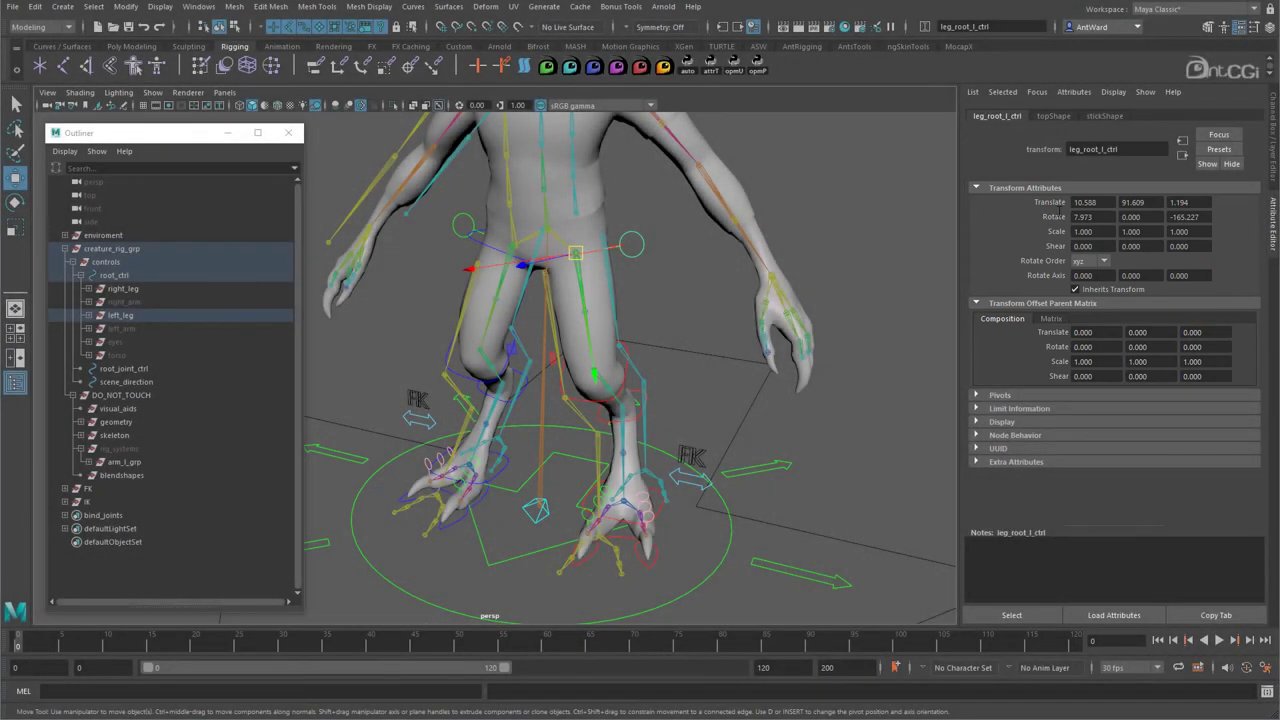
{"action": "left_click", "coordinate": [760, 70]}
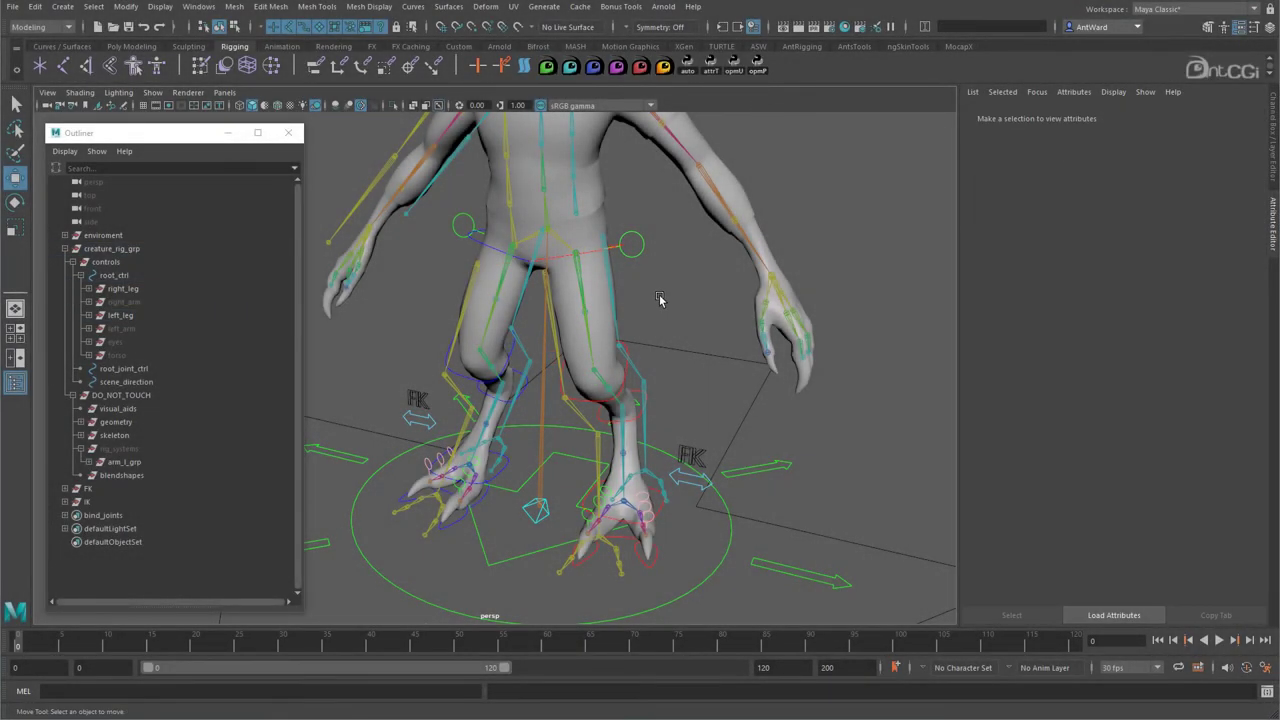
{"action": "left_click", "coordinate": [643, 257]}
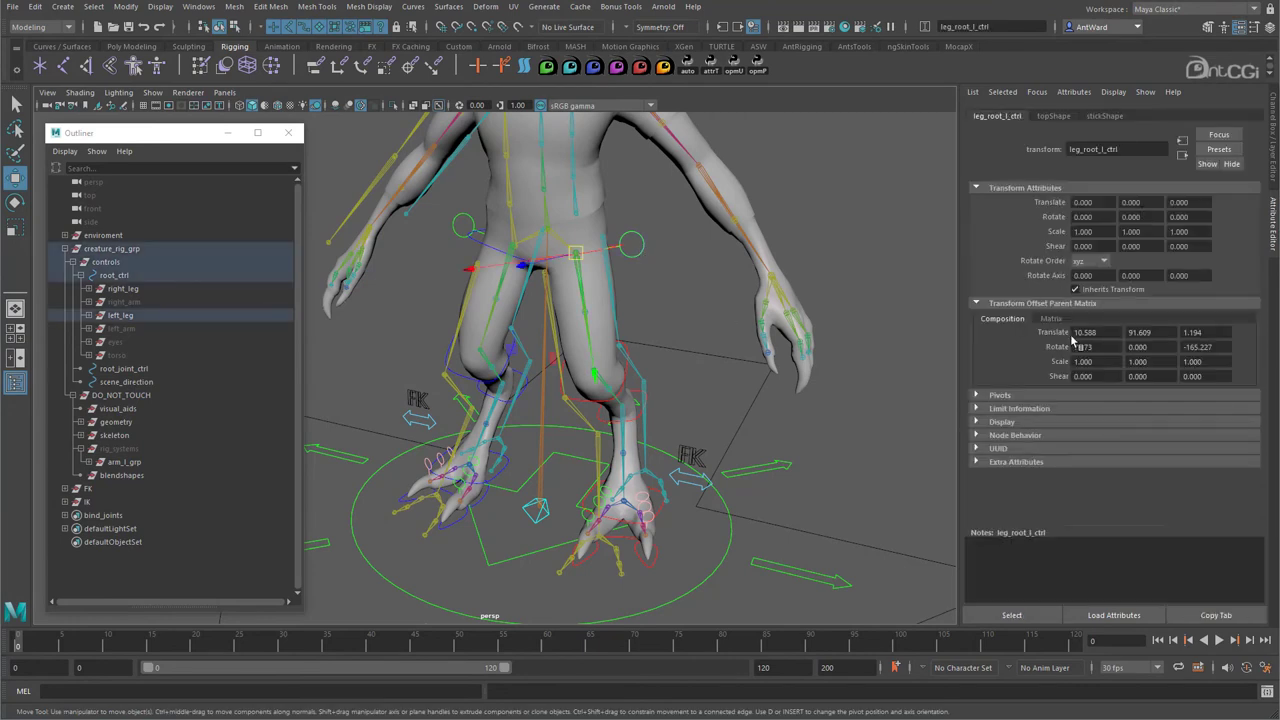
- Create an empty group named leg_l_grp
{"action": "left_click", "coordinate": [714, 326]}
{"action": "key", "text": "ctrl+g"}
{"action": "double_click", "coordinate": [96, 515]}
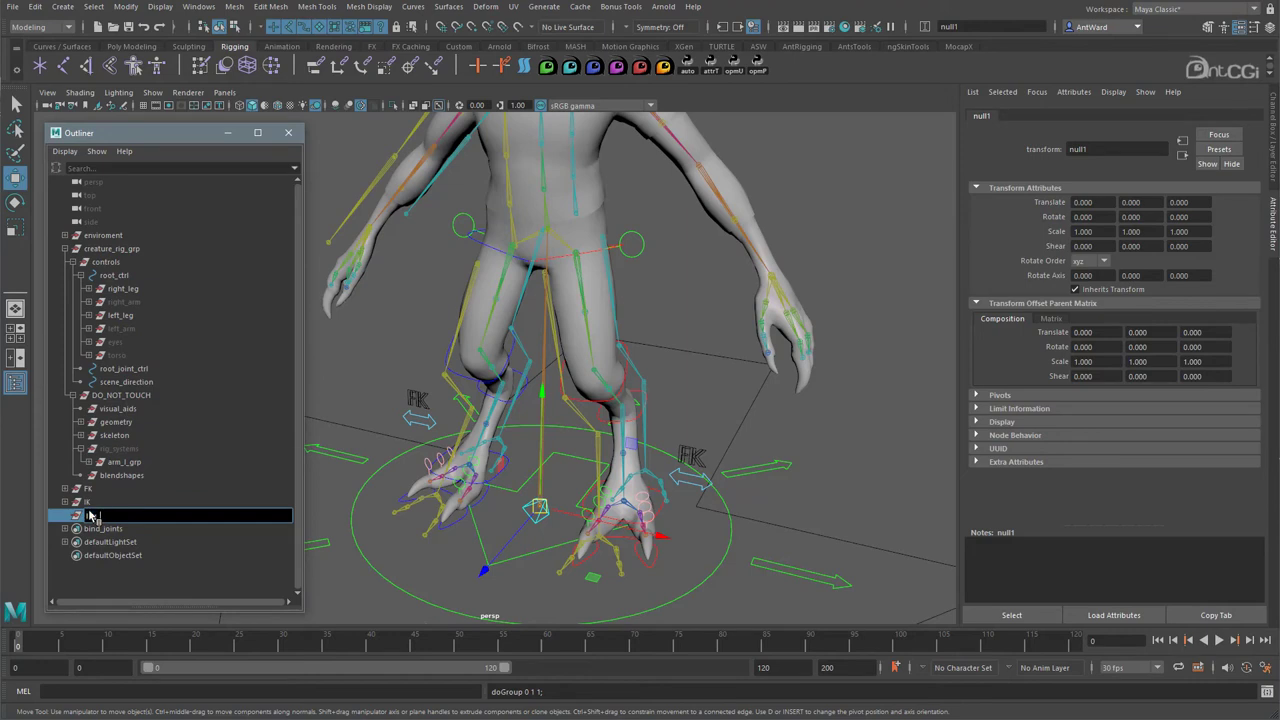
{"action": "type", "text": "leg_l_grp"}
{"action": "key", "text": "Return"}
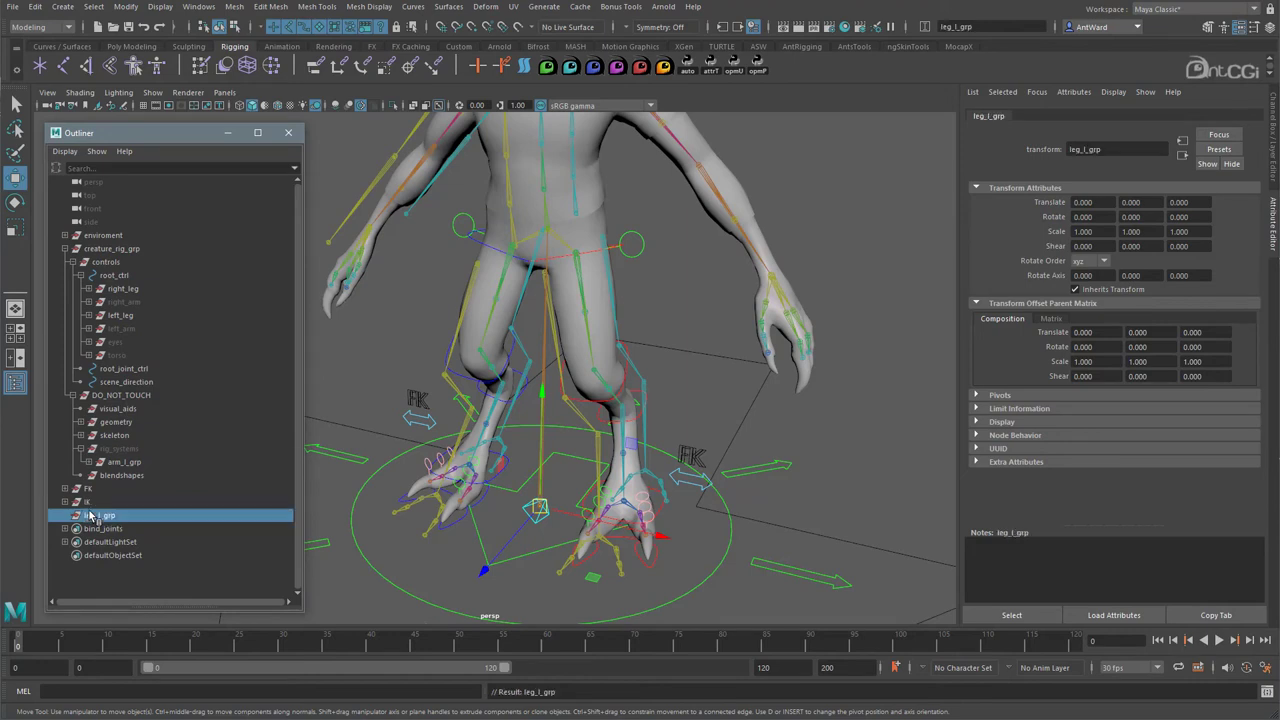
- Match all transforms of leg_l_grp to leg_root_l_ctrl
{"action": "left_click", "coordinate": [641, 245]}
{"action": "left_click", "coordinate": [125, 6]}
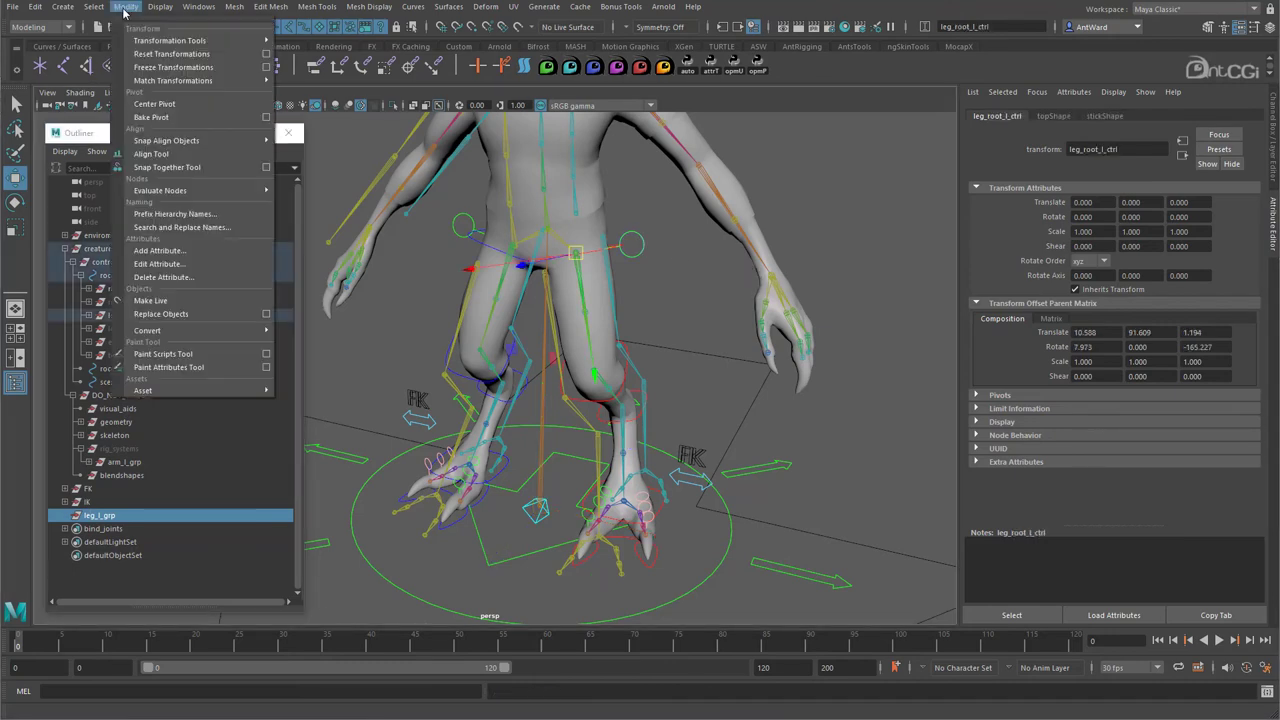
{"action": "mouse_move", "coordinate": [143, 80]}
{"action": "left_click", "coordinate": [327, 81]}
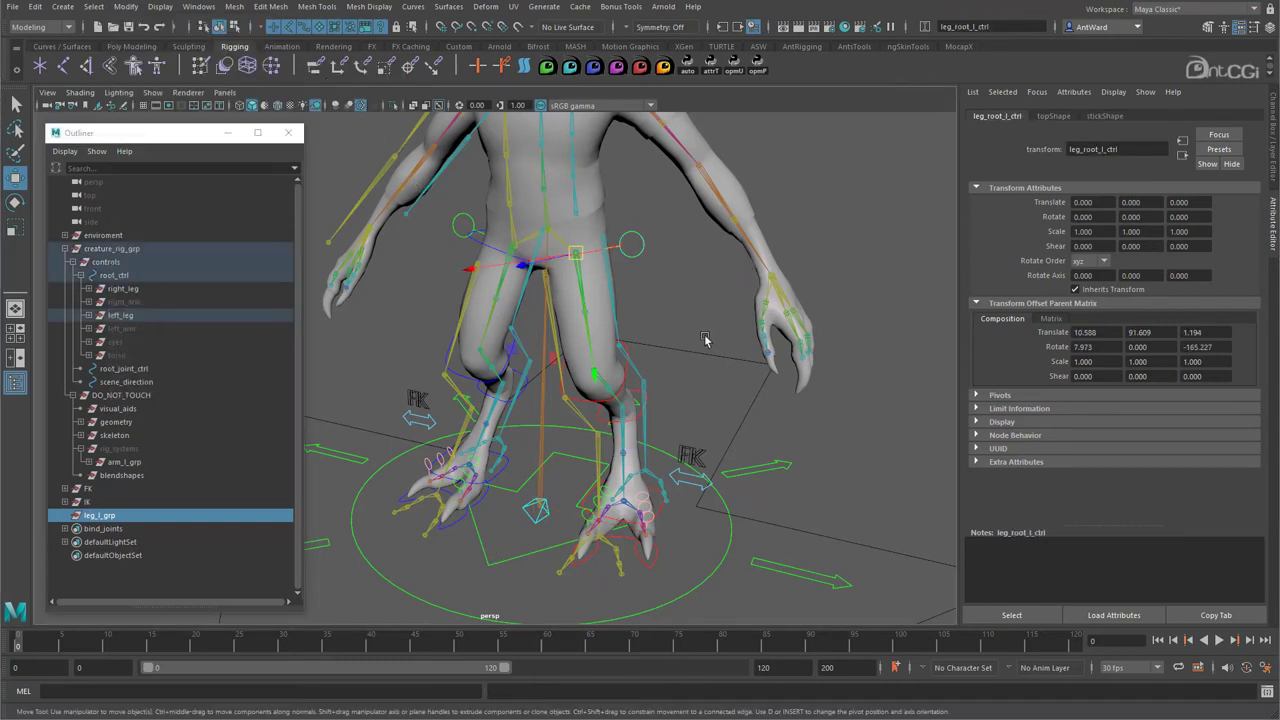
- Transfer leg_l_grp's transforms into its Offset Parent Matrix with the opmP script, and return to the Channel Box
{"action": "left_click", "coordinate": [127, 515]}
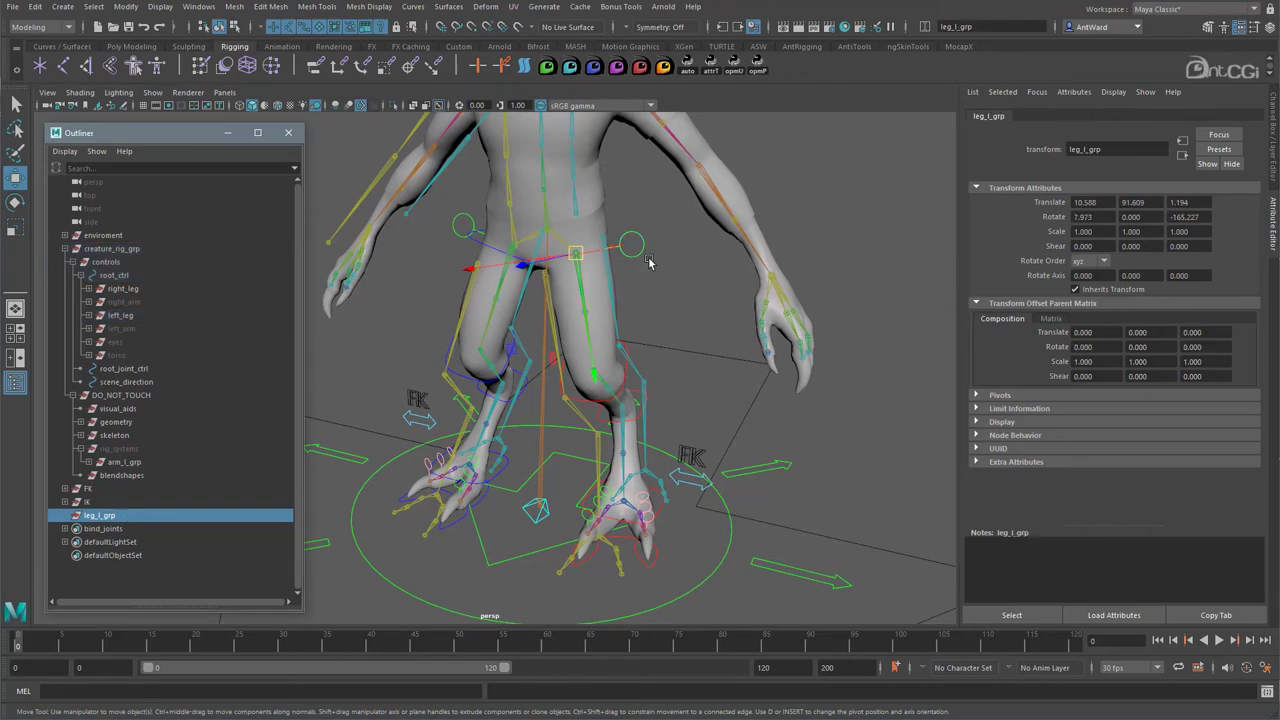
{"action": "left_click", "coordinate": [757, 72]}
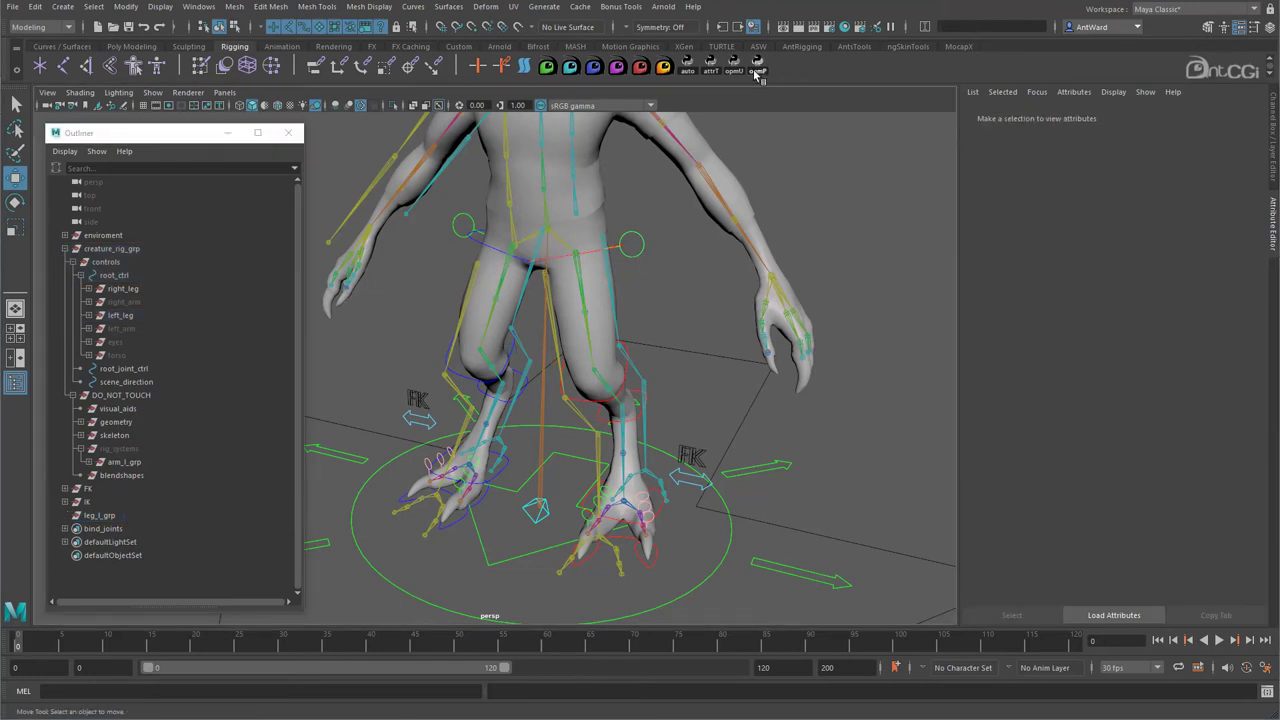
{"action": "left_click", "coordinate": [110, 516]}
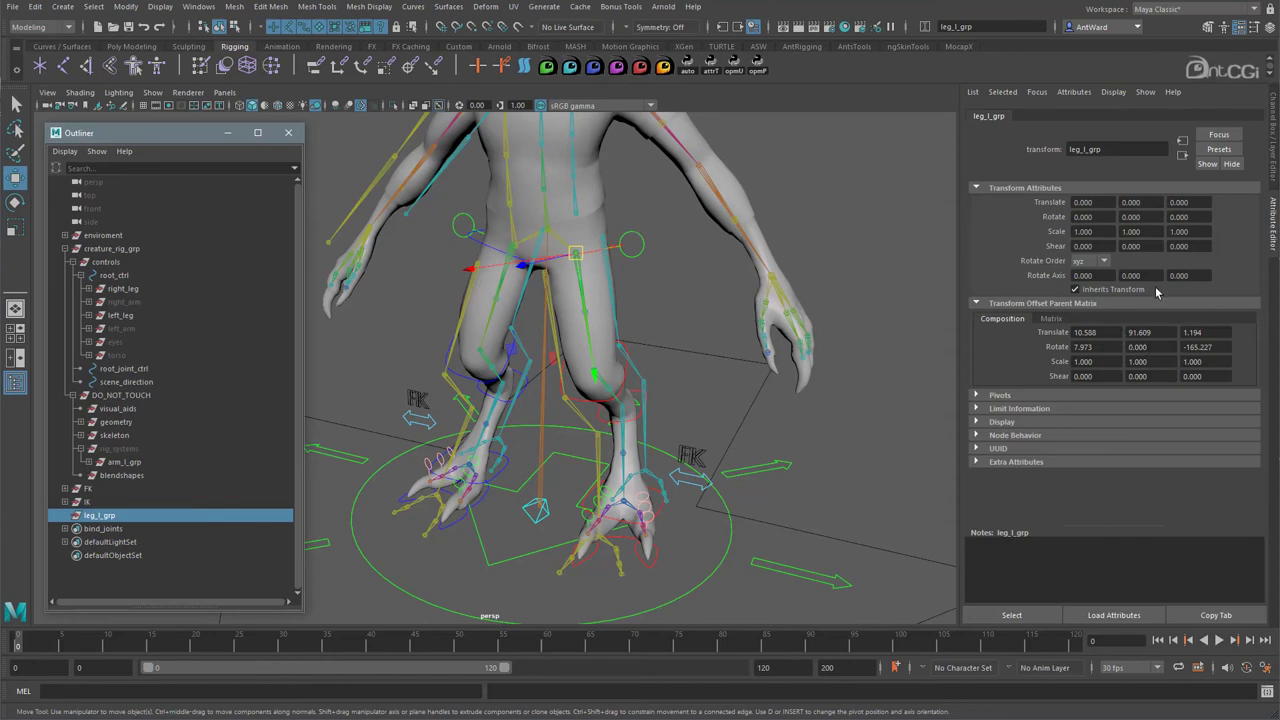
{"action": "left_click", "coordinate": [1271, 171]}
{"action": "left_click_drag", "start_coordinate": [830, 357], "coordinate": [820, 354], "text": "alt"}
{"action": "right_click_drag", "start_coordinate": [783, 334], "coordinate": [727, 321], "text": "alt"}
{"action": "left_click_drag", "start_coordinate": [727, 322], "coordinate": [680, 338], "text": "alt"}
- Open the Node Editor and expand the input and output channels of arm_ikfk_reverse to examine its connections
{"action": "left_click", "coordinate": [196, 7]}
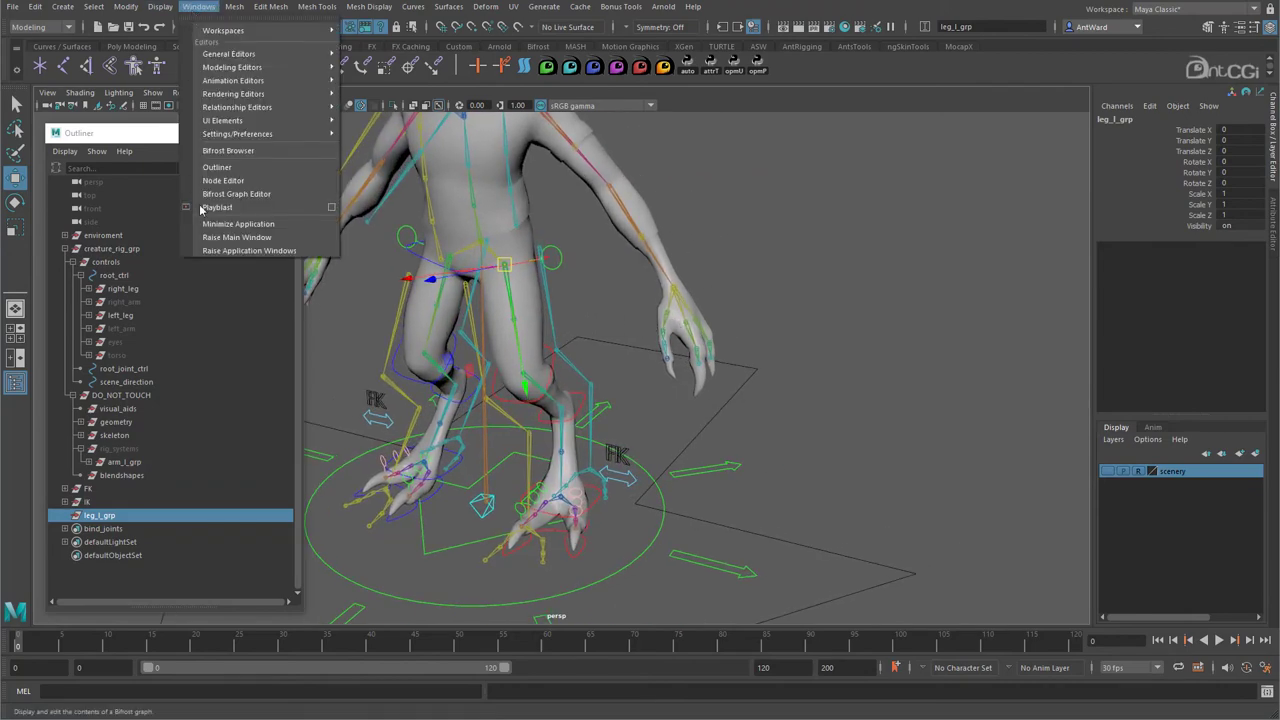
{"action": "left_click", "coordinate": [224, 181]}
{"action": "left_click_drag", "start_coordinate": [505, 338], "coordinate": [706, 288], "text": "alt"}
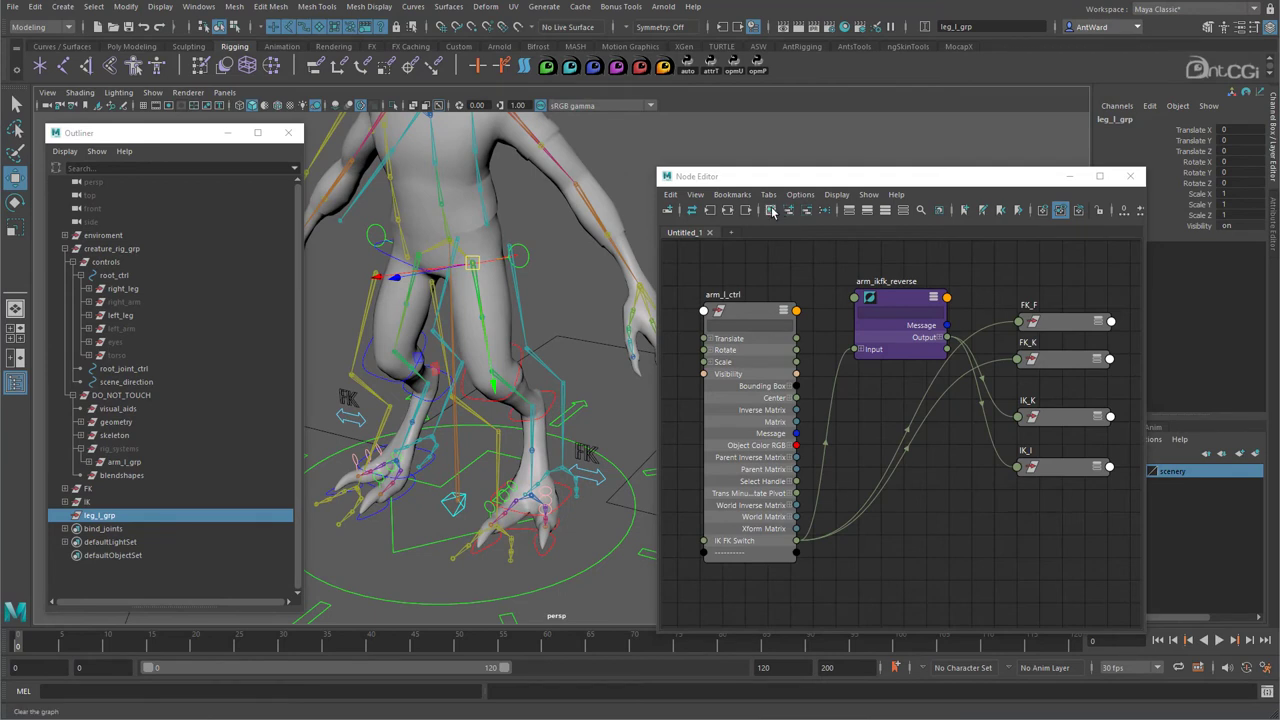
{"action": "left_click", "coordinate": [891, 299]}
{"action": "left_click", "coordinate": [864, 350]}
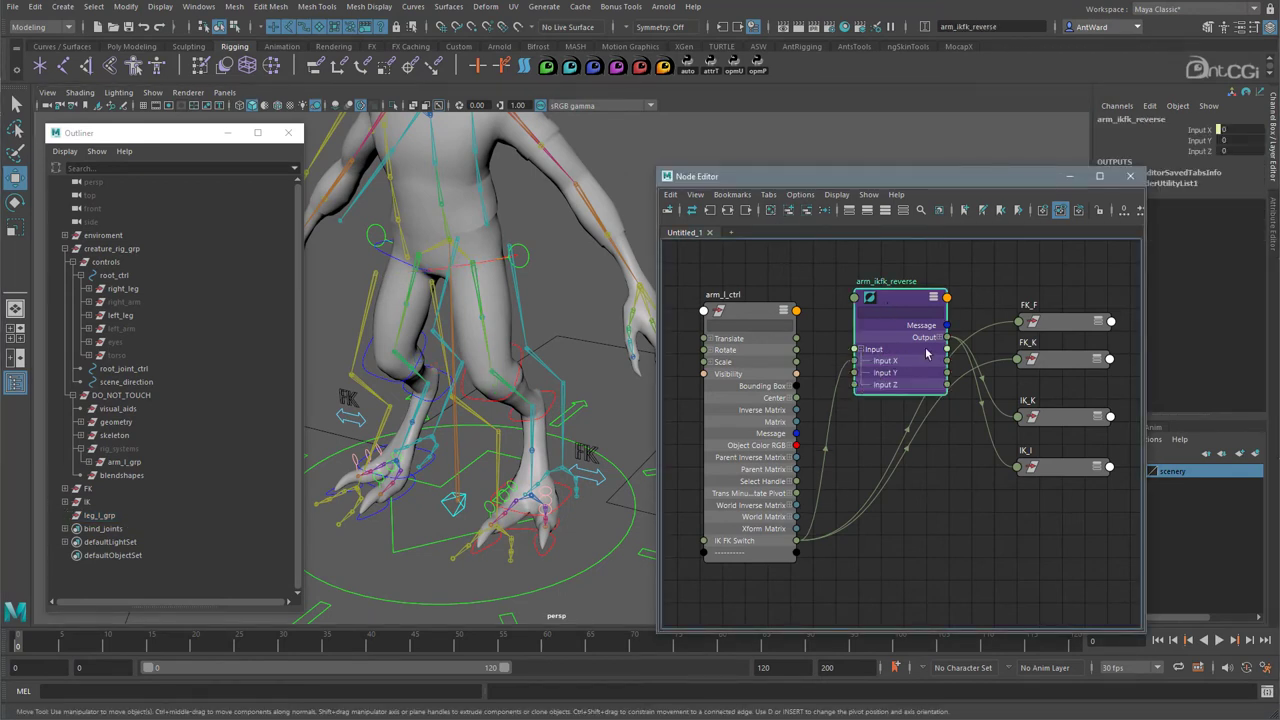
{"action": "left_click", "coordinate": [940, 338]}
{"action": "right_click_drag", "start_coordinate": [543, 288], "coordinate": [443, 286], "text": "alt"}
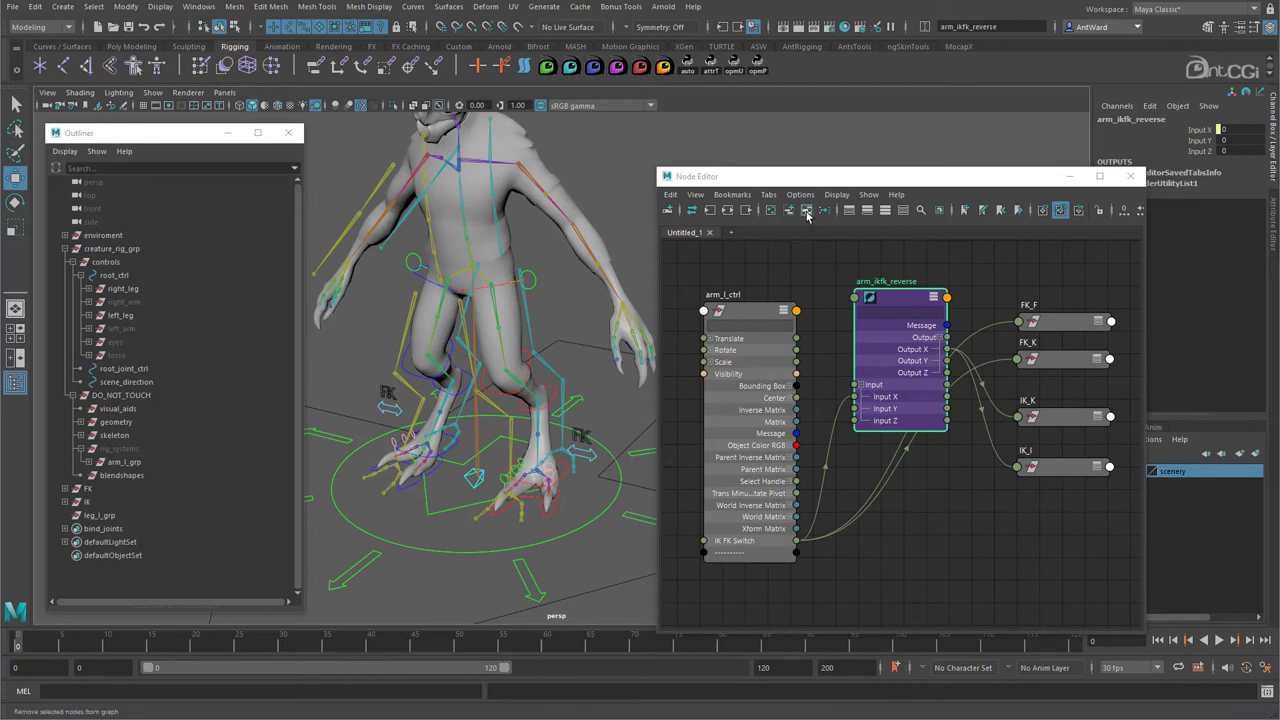
- Replace the node graph's contents with leg_l_grp and leg_root_l_ctrl, removing the stickShape and topShape nodes from the graph
{"action": "left_click", "coordinate": [771, 211]}
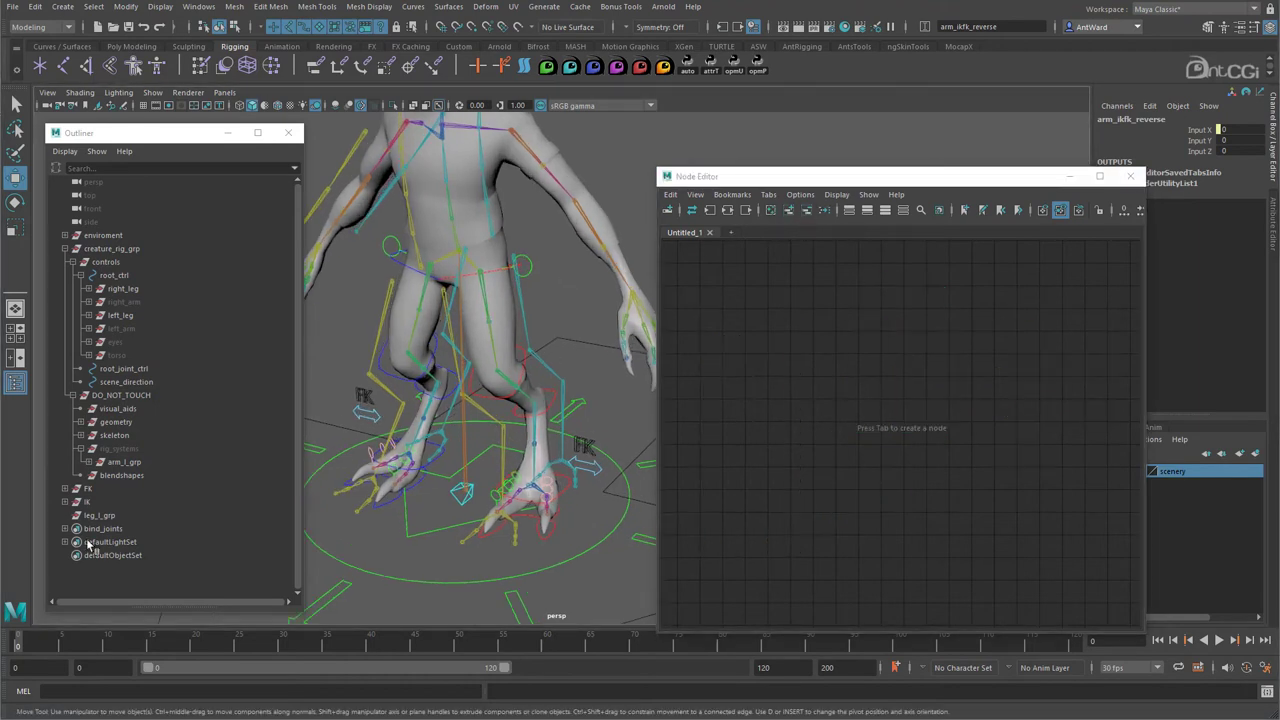
{"action": "left_click", "coordinate": [108, 515]}
{"action": "left_click", "coordinate": [518, 268], "text": "shift"}
{"action": "left_click", "coordinate": [789, 211]}
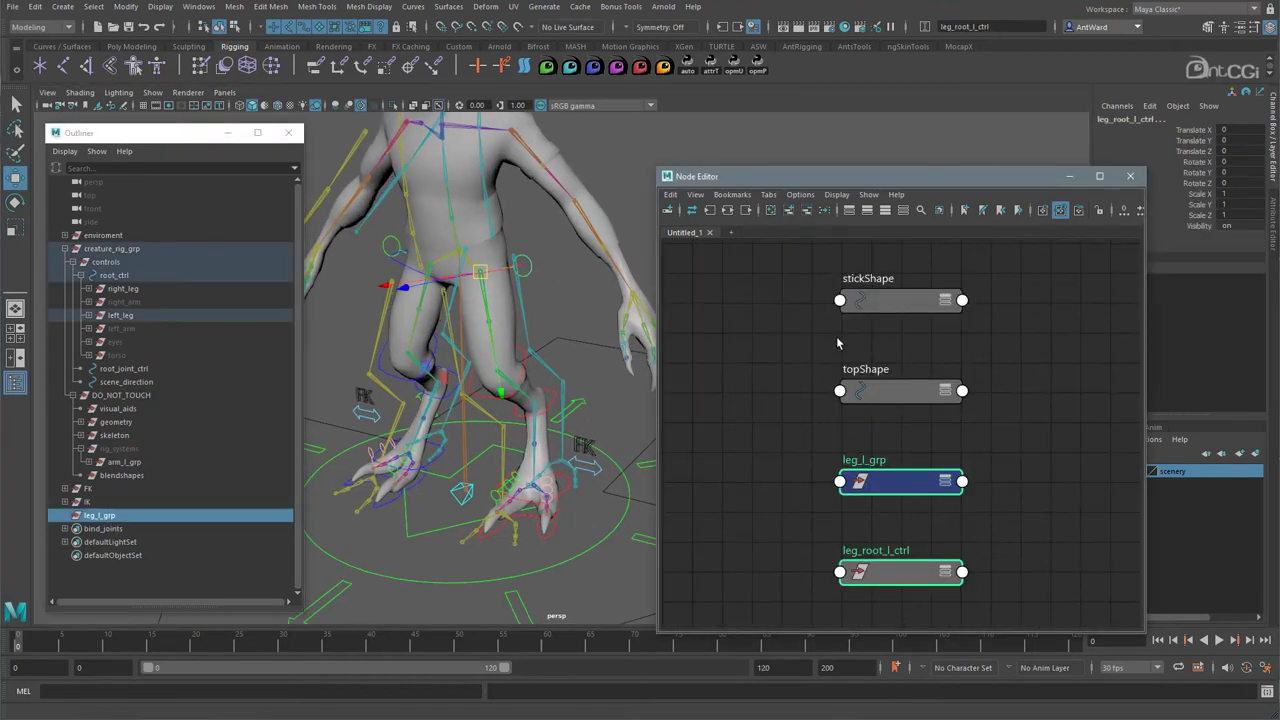
{"action": "left_click", "coordinate": [806, 211]}
{"action": "key", "text": "a"}
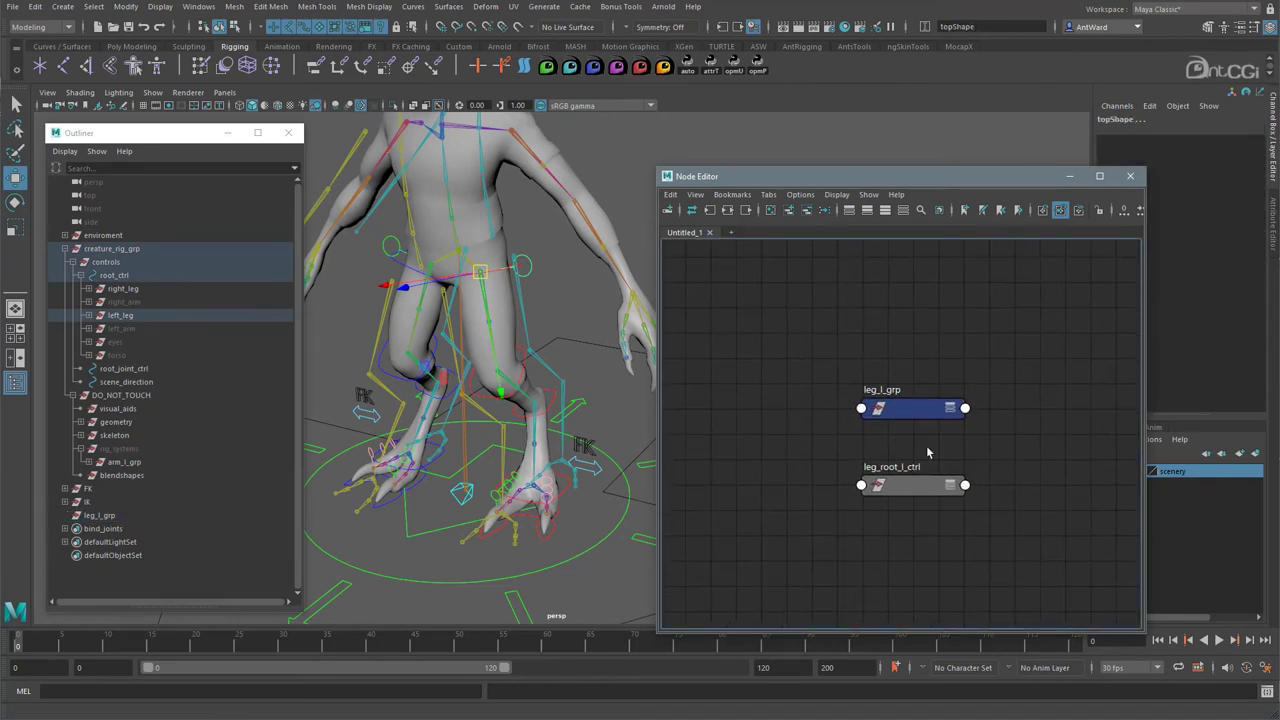
- Arrange the leg_root_l_ctrl and leg_l_grp nodes side by side and show all their attributes
{"action": "left_click_drag", "start_coordinate": [912, 409], "coordinate": [1005, 392]}
{"action": "left_click_drag", "start_coordinate": [898, 482], "coordinate": [743, 385]}
{"action": "left_click", "coordinate": [1011, 396], "text": "shift"}
{"action": "key", "text": "3"}
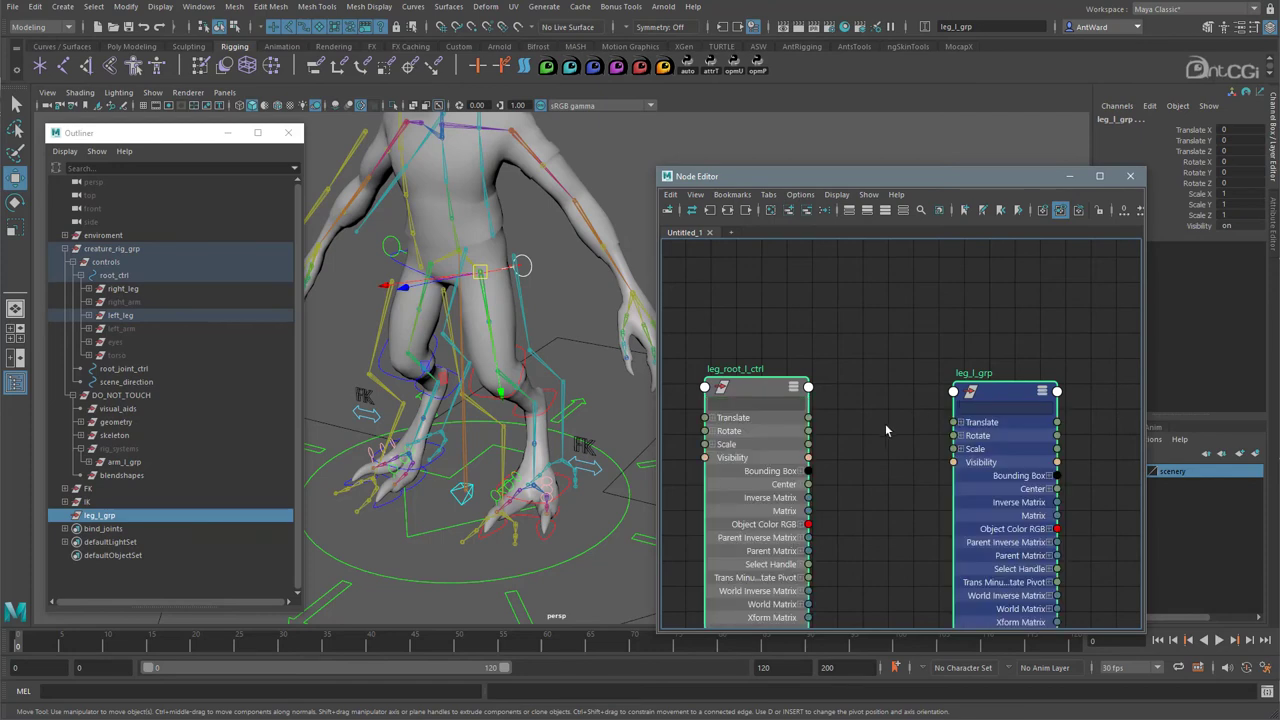
{"action": "middle_click_drag", "start_coordinate": [877, 480], "coordinate": [883, 420], "text": "alt"}
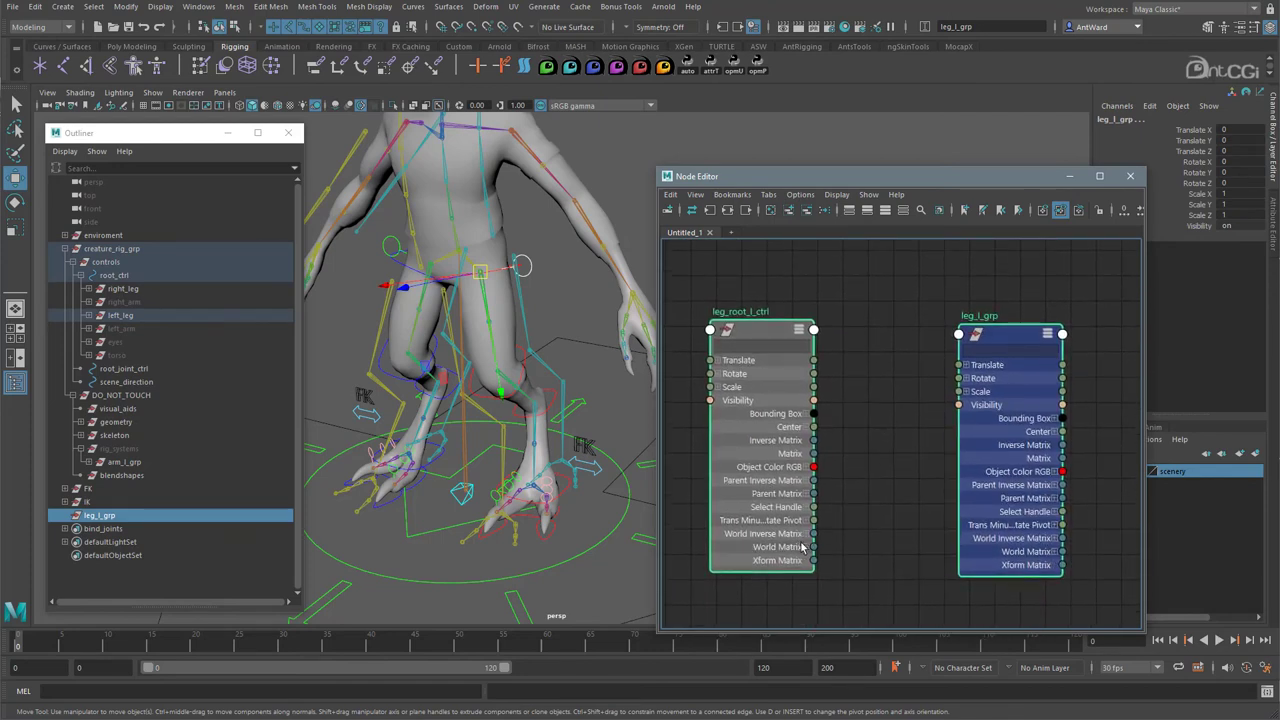
- Connect leg_root_l_ctrl's World Matrix[0] to leg_l_grp's offsetParentMatrix
{"action": "left_click", "coordinate": [805, 547]}
{"action": "left_click", "coordinate": [868, 555]}
{"action": "left_click_drag", "start_coordinate": [851, 521], "coordinate": [958, 334]}
{"action": "scroll", "coordinate": [358, 440], "scroll_direction": "down", "scroll_amount": 5}
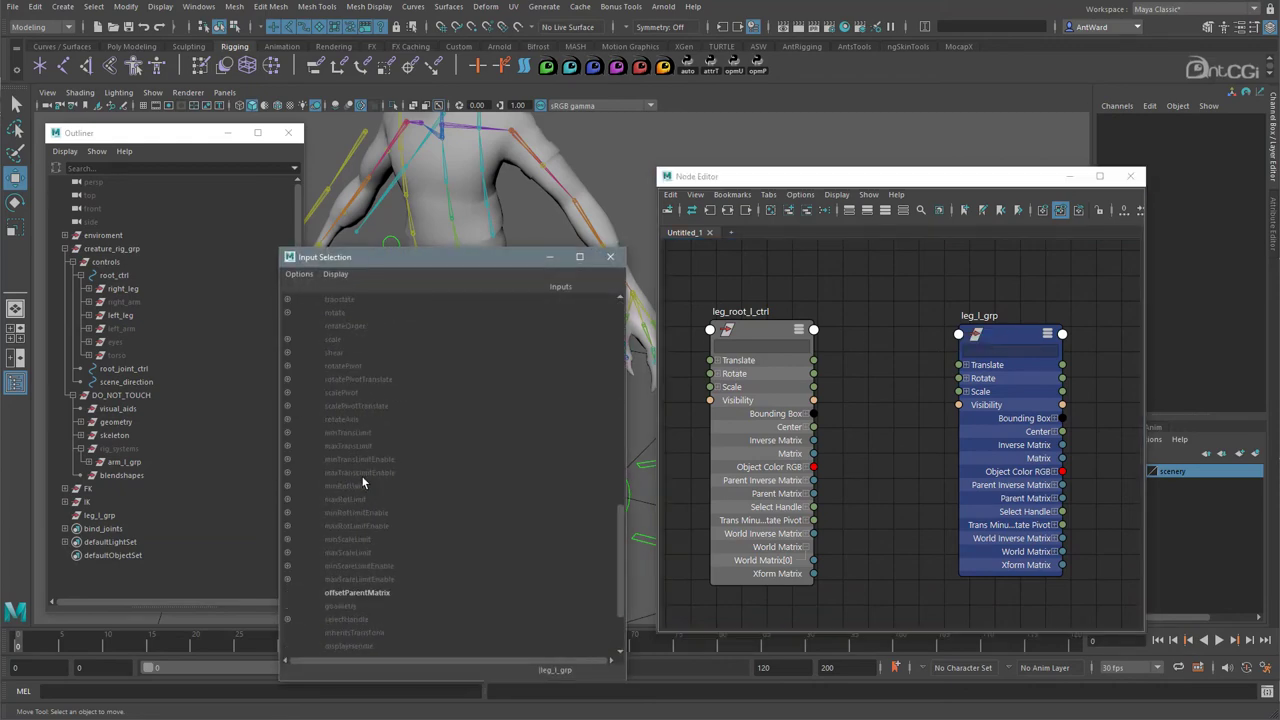
{"action": "left_click", "coordinate": [386, 596]}
- Try moving leg_root_l_ctrl away from the hip to test whether leg_l_grp follows it
{"action": "left_click_drag", "start_coordinate": [571, 368], "coordinate": [572, 274], "text": "alt"}
{"action": "left_click", "coordinate": [547, 269]}
{"action": "left_click", "coordinate": [1003, 338]}
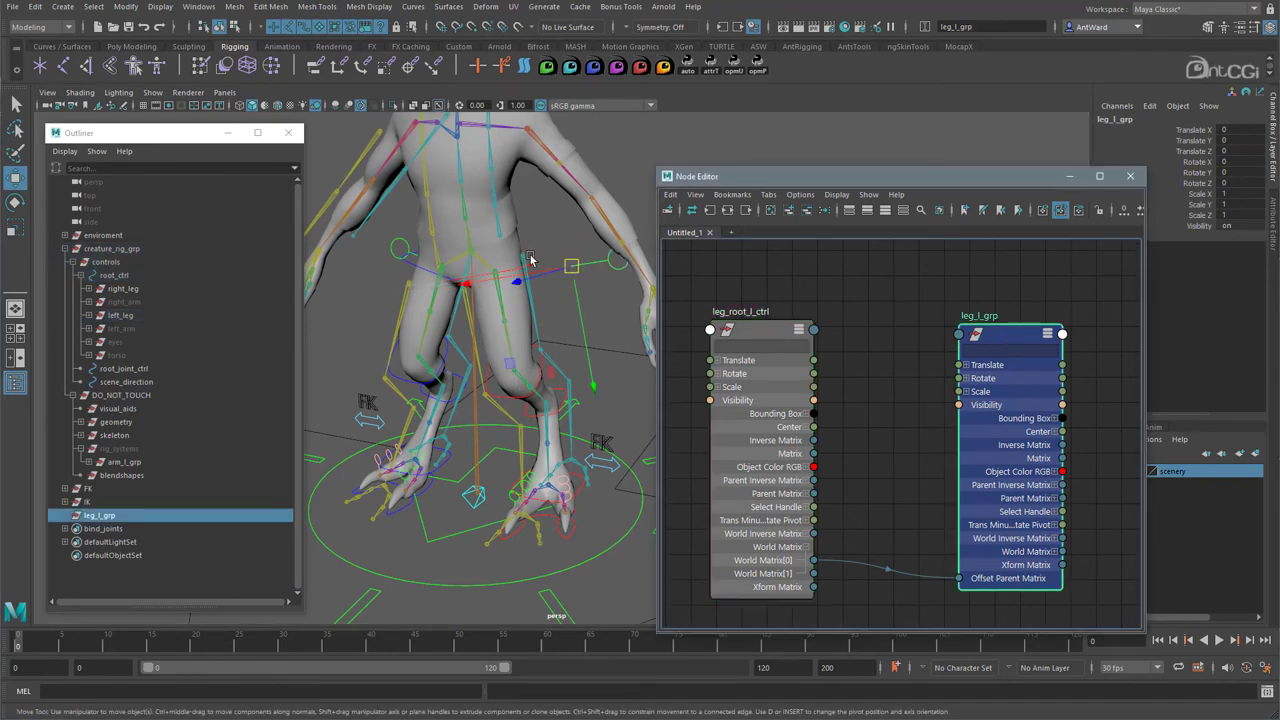
- Parent-constrain the thigh_l joint to both thigh_l_ik and thigh_l_fk with Maintain offset off
{"action": "right_click_drag", "start_coordinate": [429, 317], "coordinate": [554, 309], "text": "alt"}
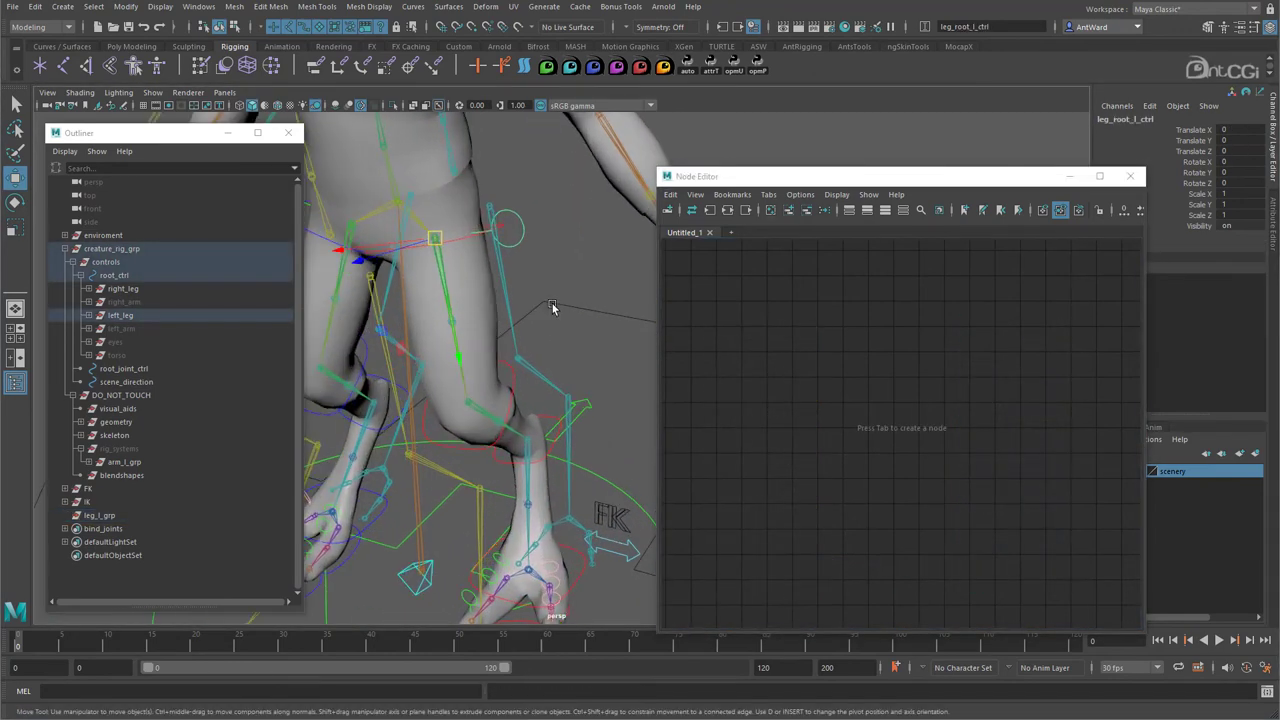
{"action": "mouse_move", "coordinate": [554, 309]}
{"action": "middle_mouse_down", "text": "alt"}
{"action": "mouse_move", "coordinate": [508, 293]}
{"action": "mouse_move", "coordinate": [553, 305]}
{"action": "middle_mouse_up", "text": "alt"}
{"action": "left_click", "coordinate": [549, 292]}
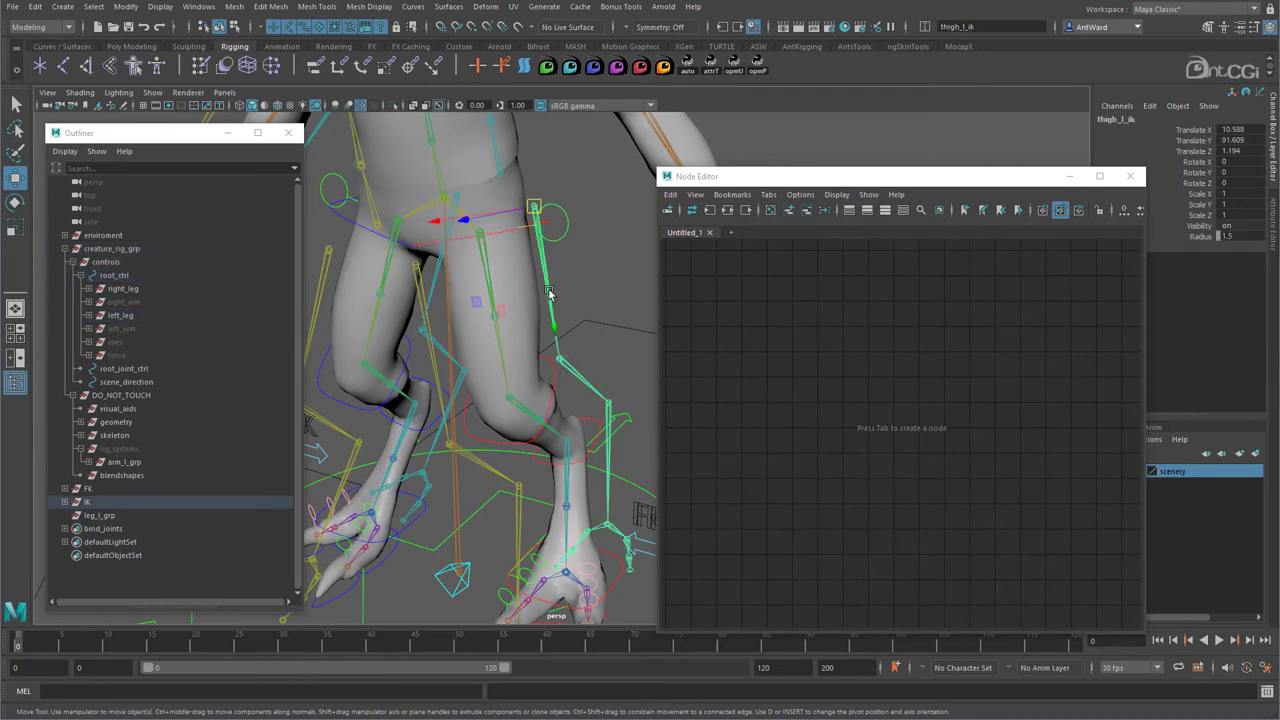
{"action": "left_click", "coordinate": [433, 370], "text": "shift"}
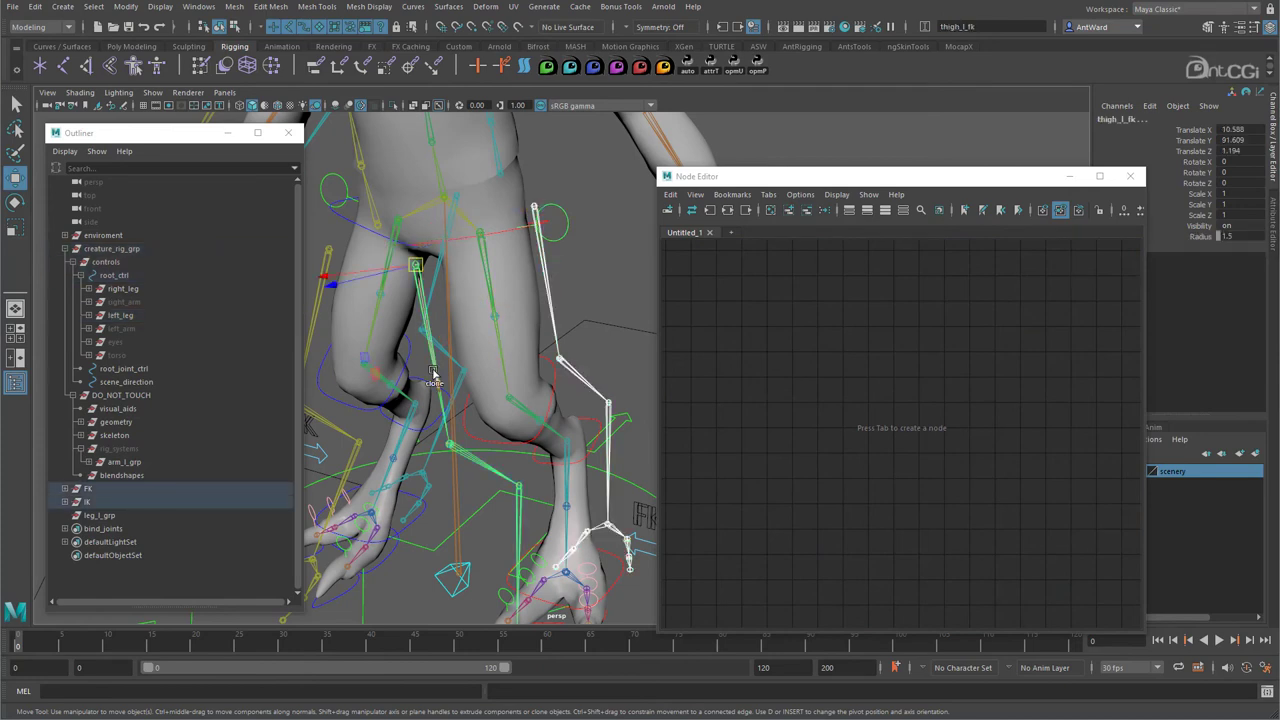
{"action": "left_click", "coordinate": [501, 357]}
{"action": "key", "text": "space"}
{"action": "left_click", "coordinate": [531, 406]}
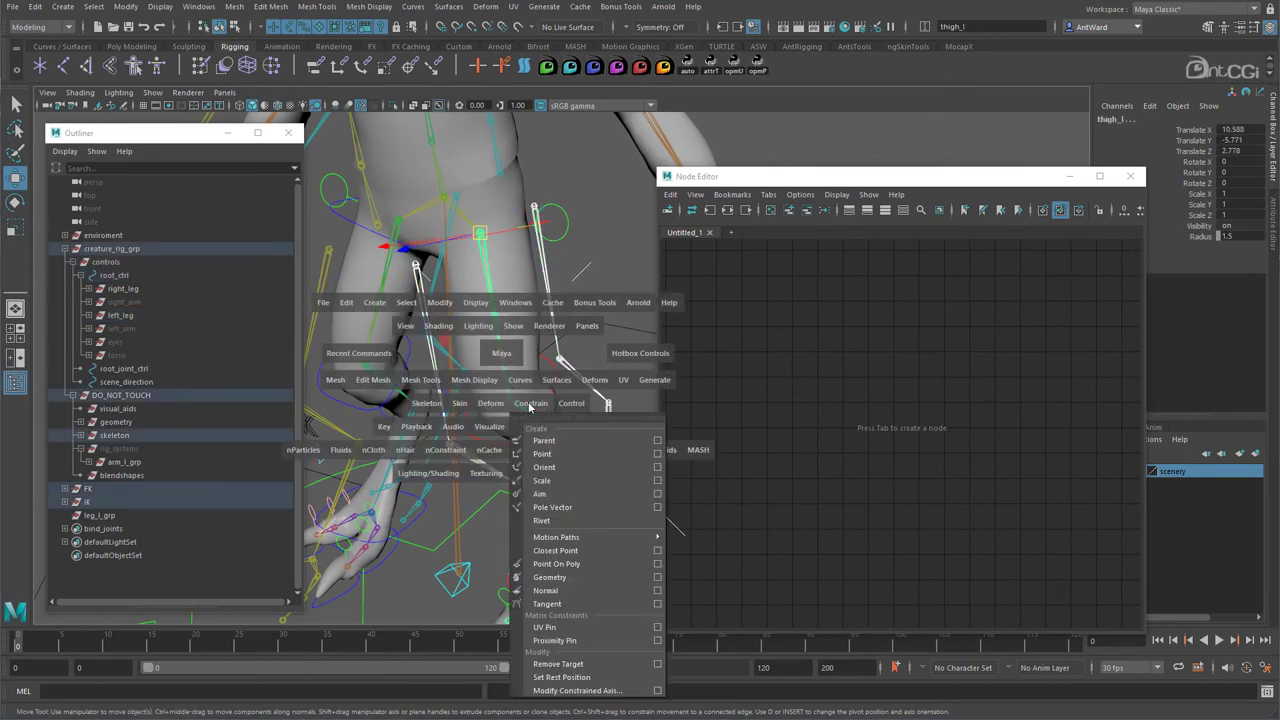
{"action": "left_click", "coordinate": [661, 442]}
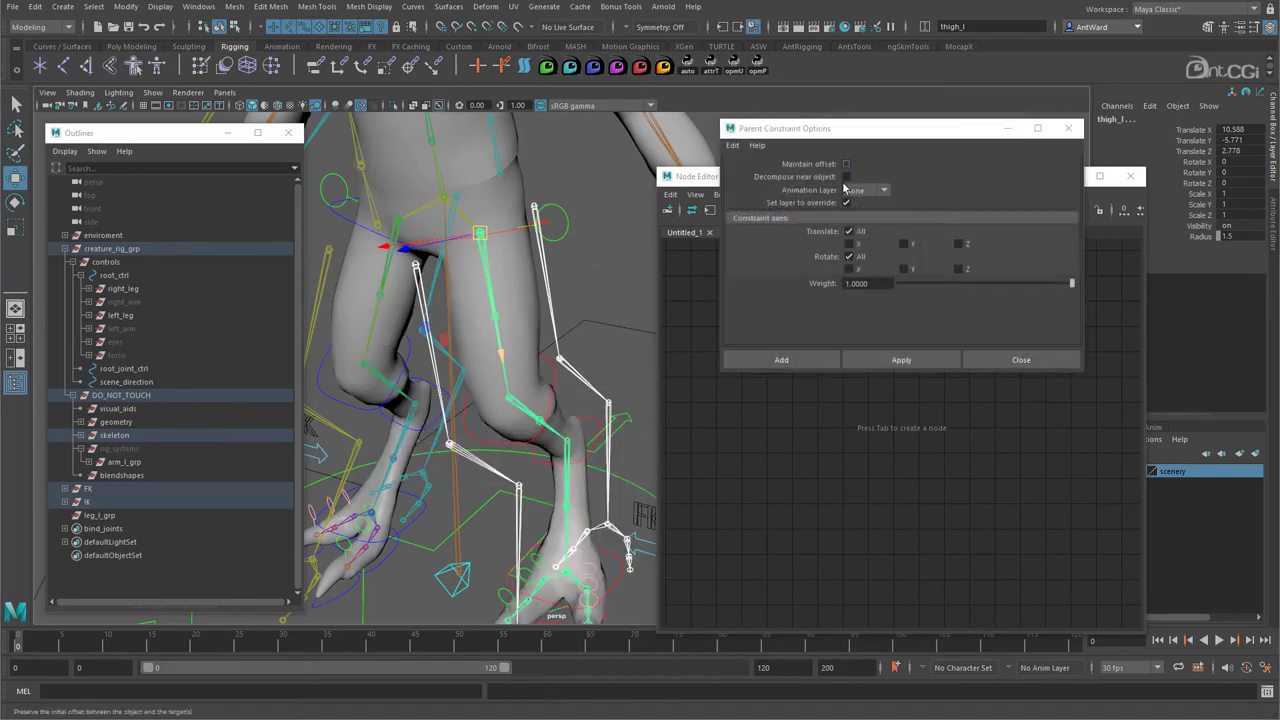
{"action": "left_click", "coordinate": [781, 360]}
- Parent-constrain the knee_l joint to the left leg's IK and FK knee joints with the same settings
{"action": "left_click_drag", "start_coordinate": [520, 395], "coordinate": [475, 400], "text": "alt"}
{"action": "middle_click_drag", "start_coordinate": [475, 400], "coordinate": [480, 343], "text": "alt"}
{"action": "left_click_drag", "start_coordinate": [480, 343], "coordinate": [560, 330], "text": "alt"}
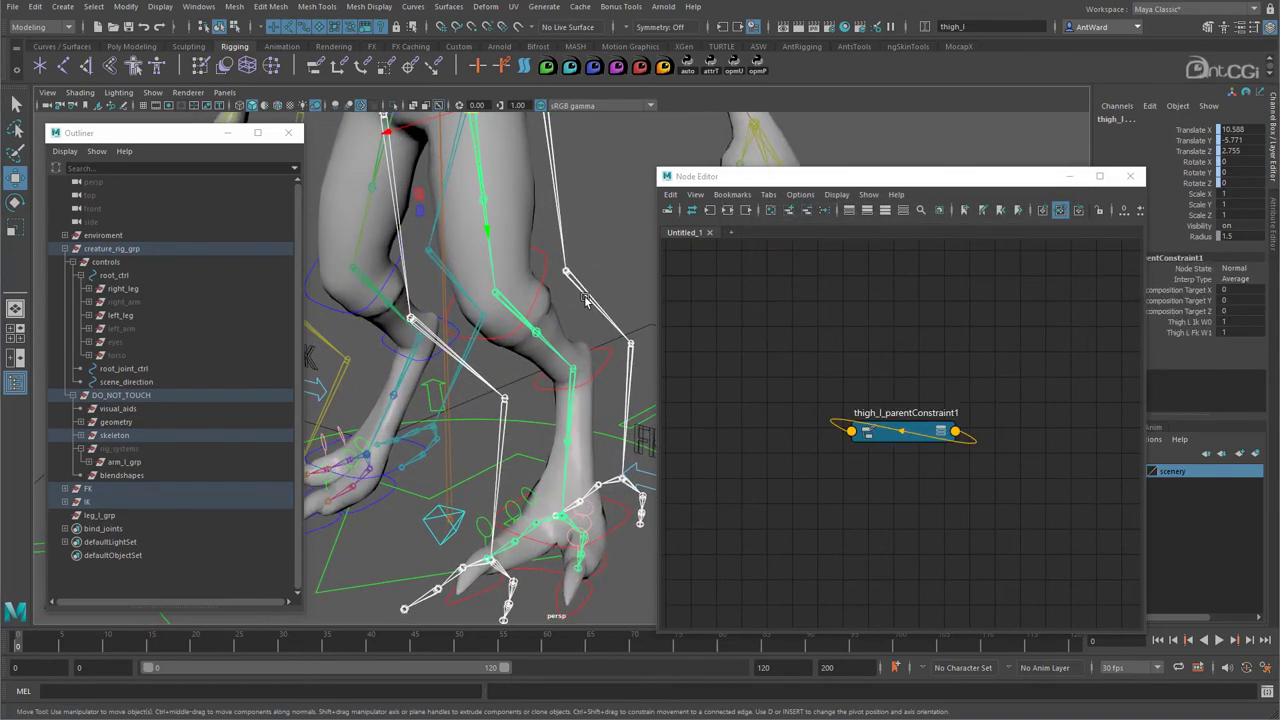
{"action": "left_click", "coordinate": [588, 298]}
{"action": "left_click", "coordinate": [555, 357]}
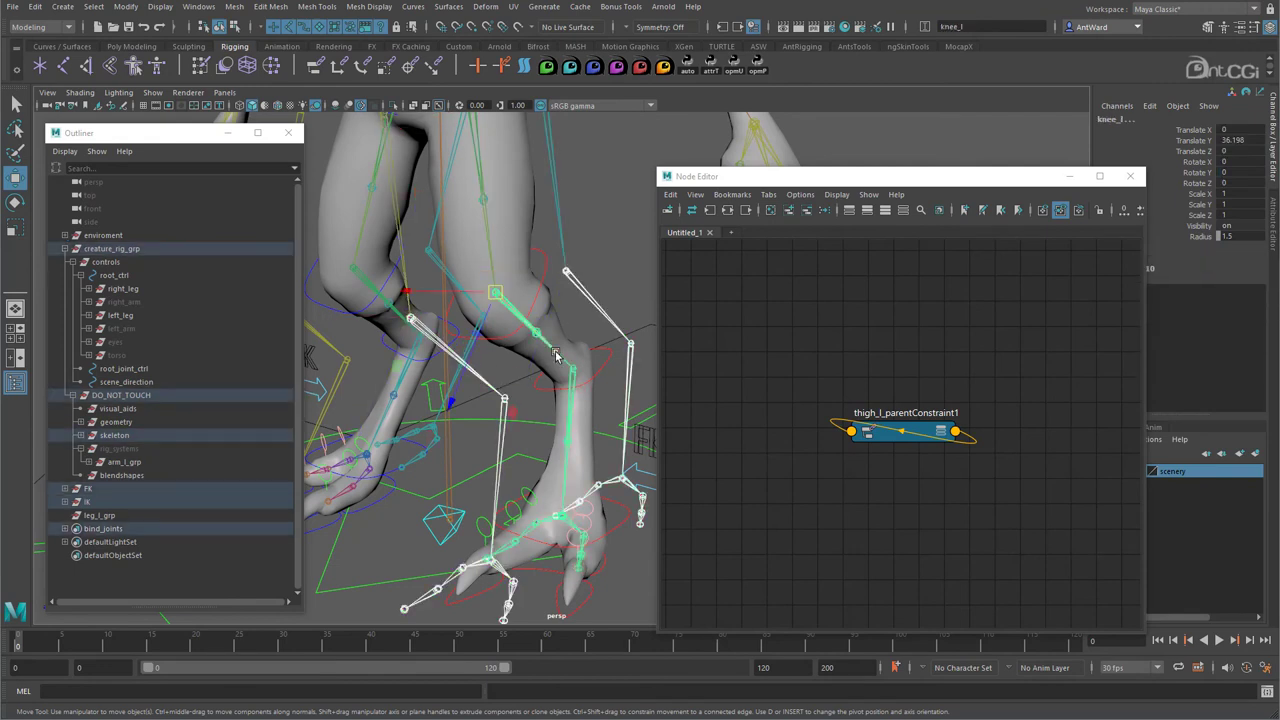
{"action": "key", "text": "g"}
- Parent-constrain the calf_l joint to calf_l_ik and the matching FK calf joint
{"action": "left_click", "coordinate": [632, 374]}
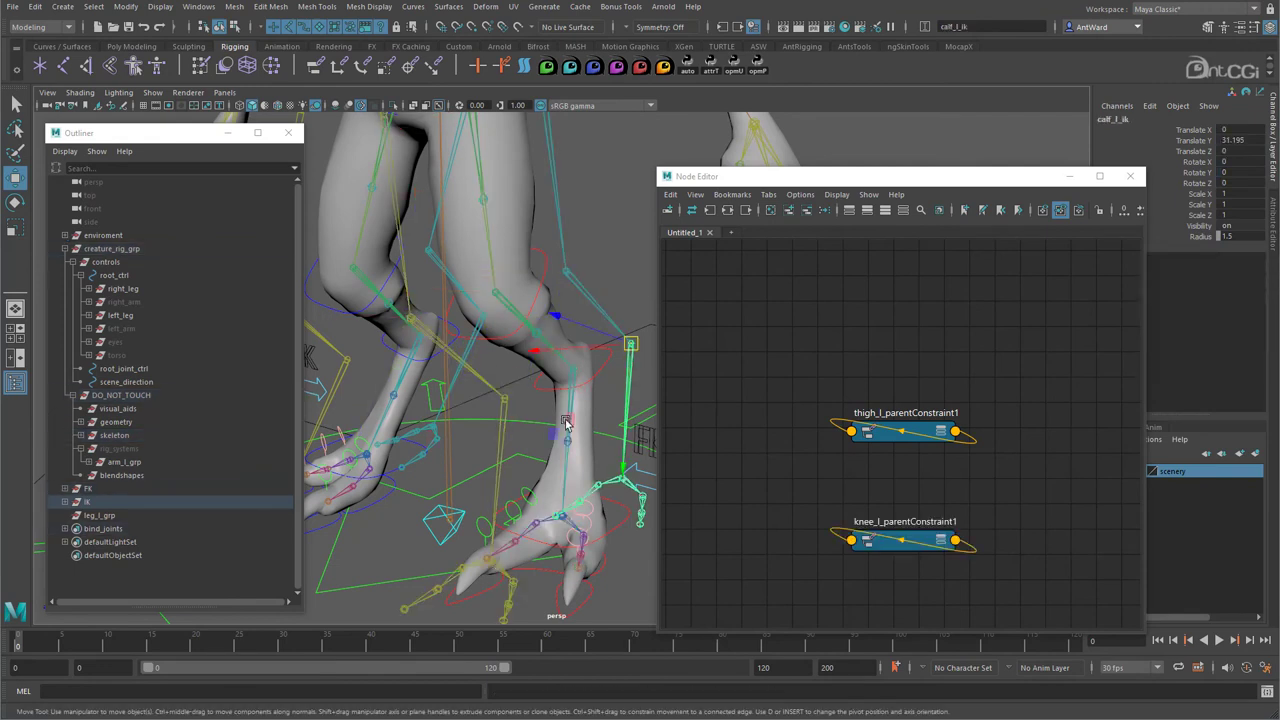
{"action": "left_click", "coordinate": [499, 444], "text": "shift"}
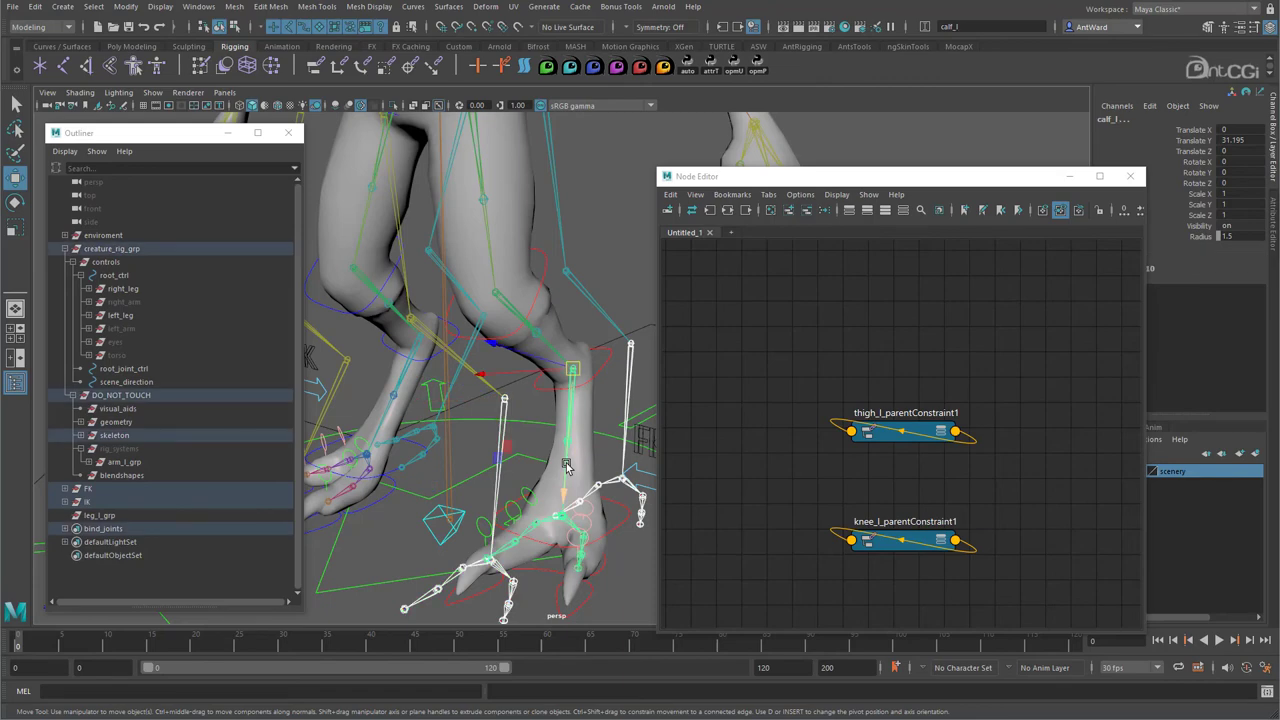
{"action": "key", "text": "g"}
- Parent-constrain the foot_l joint to the left leg's matching IK and FK foot joints
{"action": "left_click_drag", "start_coordinate": [563, 457], "coordinate": [534, 312], "text": "alt"}
{"action": "left_click", "coordinate": [528, 375]}
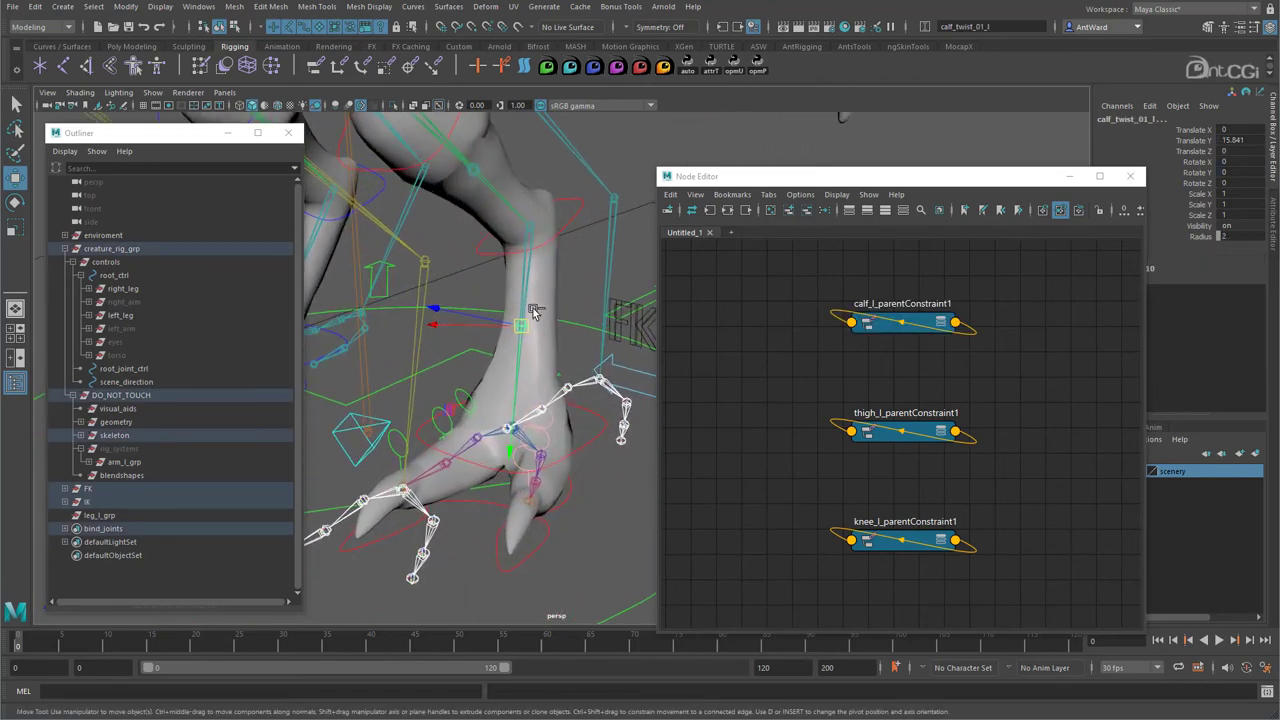
{"action": "left_click", "coordinate": [595, 383]}
{"action": "left_click", "coordinate": [393, 489], "text": "shift"}
{"action": "right_click_drag", "start_coordinate": [383, 463], "coordinate": [543, 511], "text": "alt"}
{"action": "left_click_drag", "start_coordinate": [450, 501], "coordinate": [455, 499], "text": "alt"}
{"action": "left_click", "coordinate": [531, 388]}
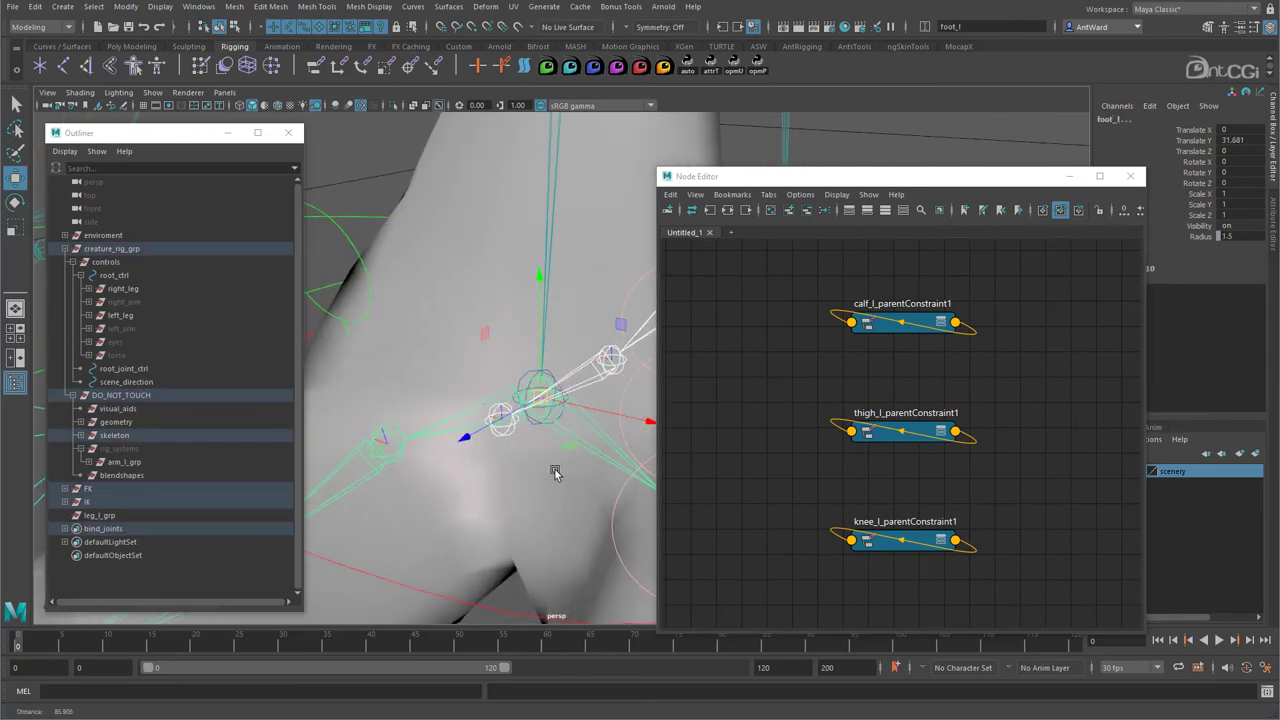
{"action": "right_click_drag", "start_coordinate": [563, 472], "coordinate": [446, 443], "text": "alt"}
{"action": "middle_click_drag", "start_coordinate": [537, 442], "coordinate": [569, 342], "text": "alt"}
{"action": "left_click_drag", "start_coordinate": [818, 180], "coordinate": [893, 172]}
{"action": "left_click_drag", "start_coordinate": [620, 350], "coordinate": [631, 367], "text": "alt"}
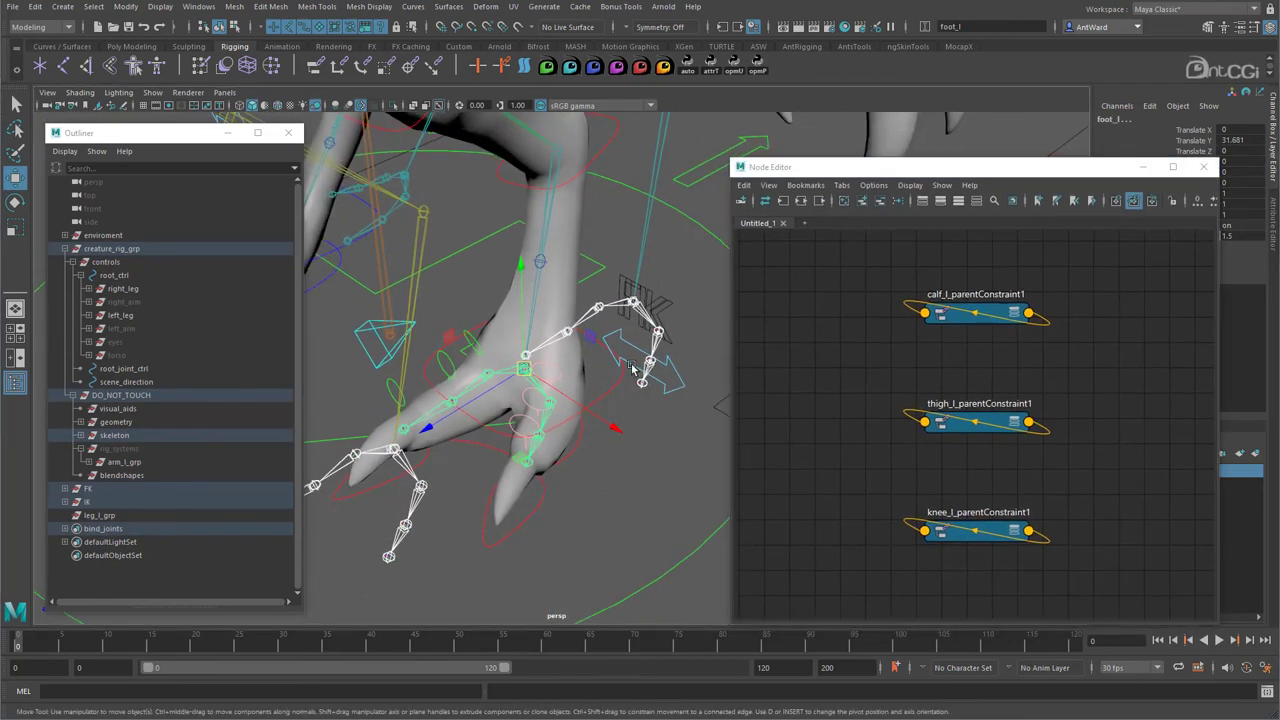
{"action": "key", "text": "g"}
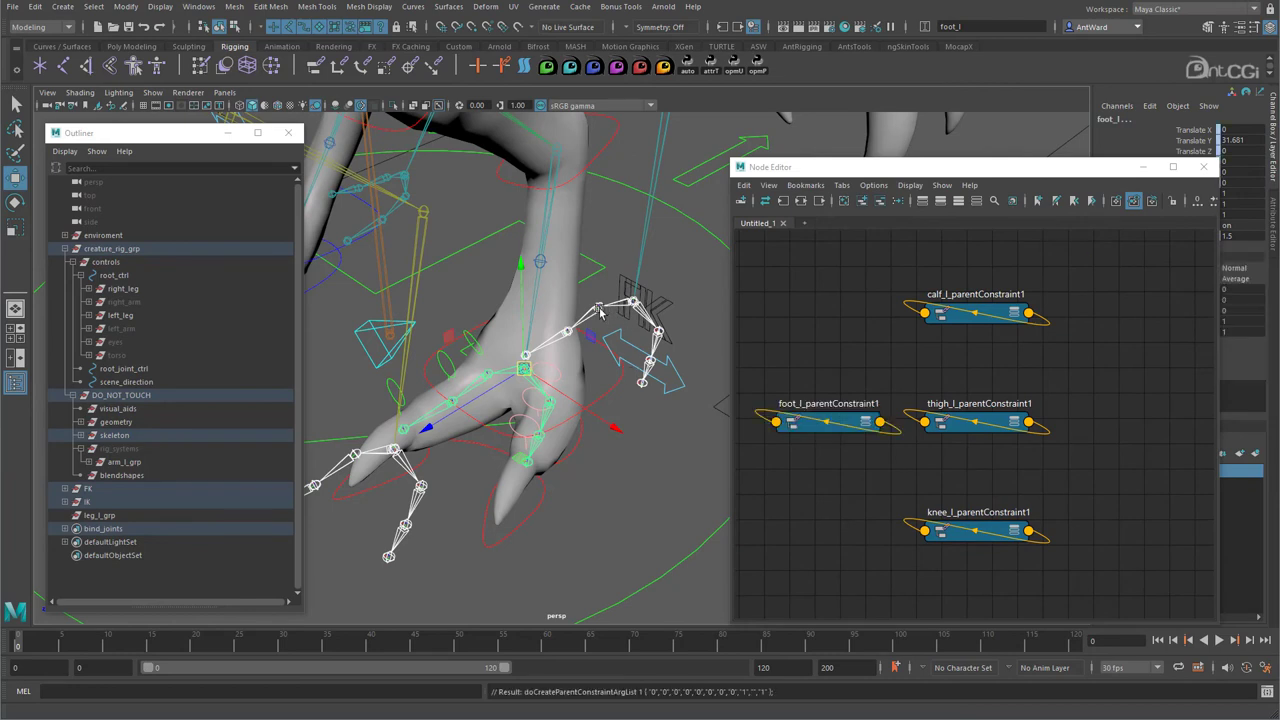
- Parent-constrain the bigtoe_01_l, bigtoe_02_l and bigtoe_03_l joints to their matching IK and FK toe joints
{"action": "left_click", "coordinate": [370, 470]}
{"action": "left_click", "coordinate": [353, 459]}
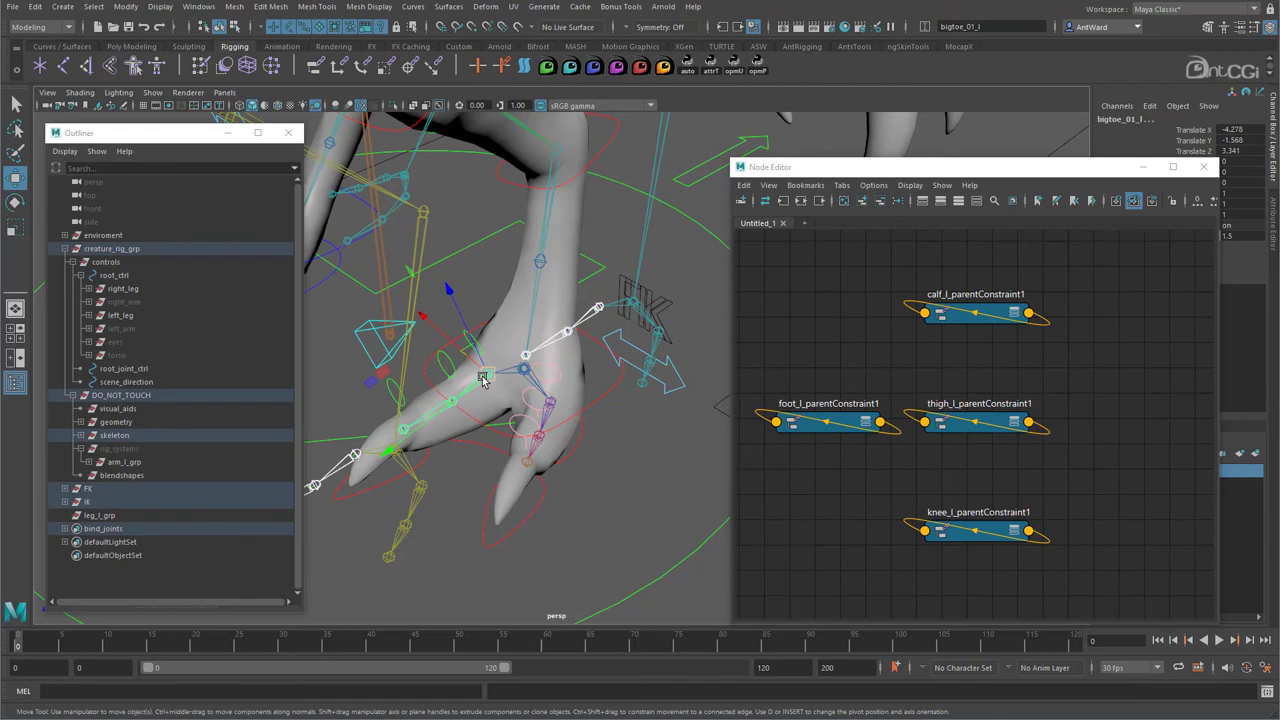
{"action": "key", "text": "g"}
{"action": "key", "text": "Down"}
{"action": "key", "text": "g"}
{"action": "key", "text": "Down"}
{"action": "key", "text": "g"}
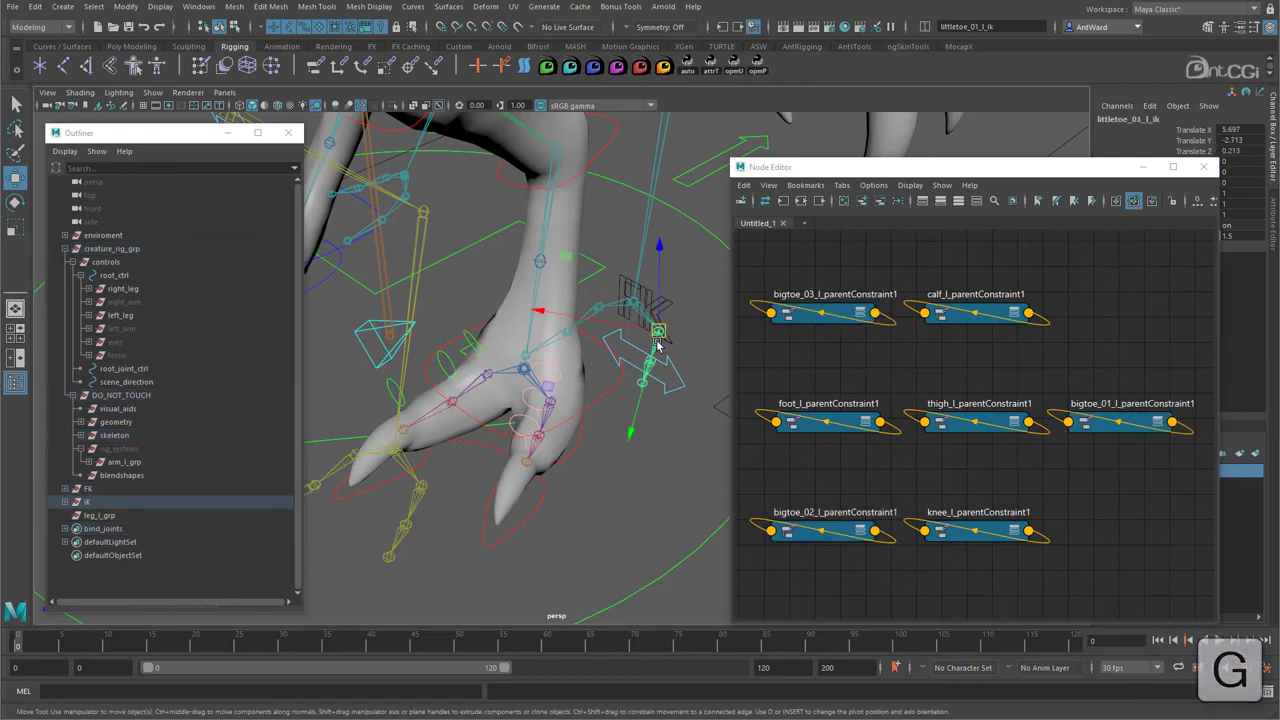
- Parent-constrain the littletoe_01_l, littletoe_02_l and littletoe_03_l joints to their matching IK and FK toe joints
{"action": "left_click", "coordinate": [421, 488]}
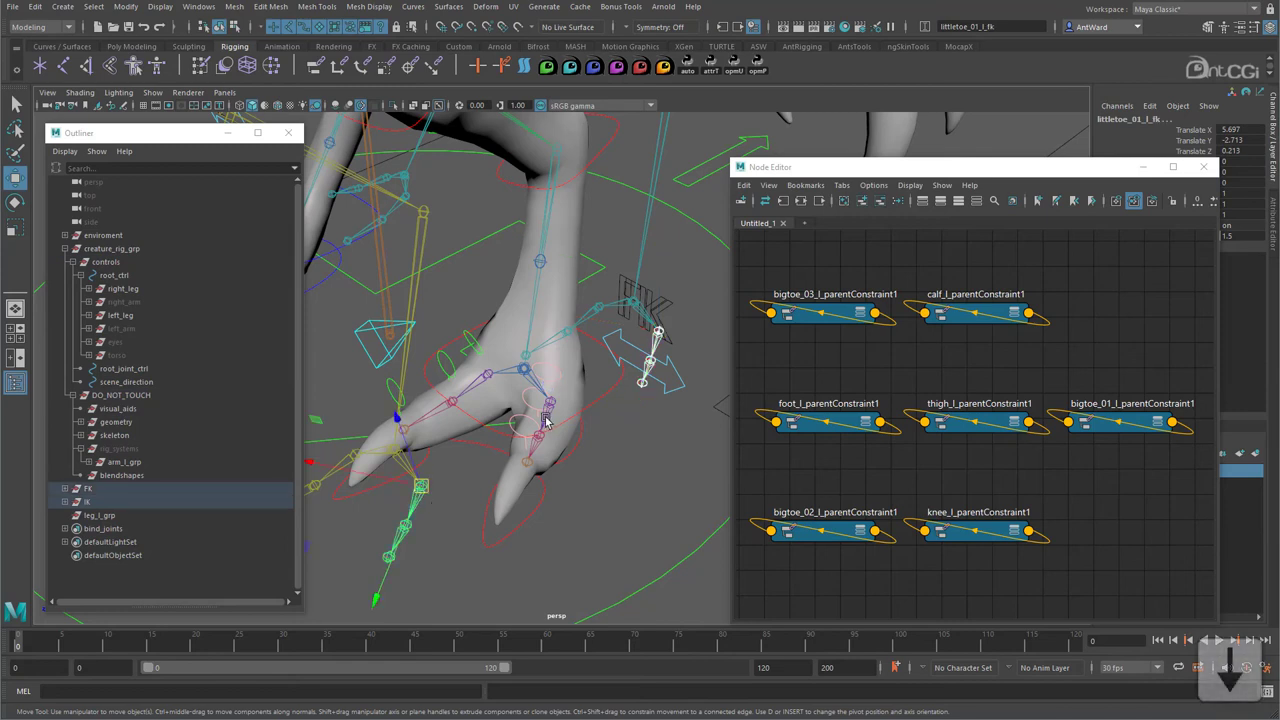
{"action": "left_click", "coordinate": [545, 420], "text": "shift"}
{"action": "key", "text": "g"}
{"action": "key", "text": "g"}
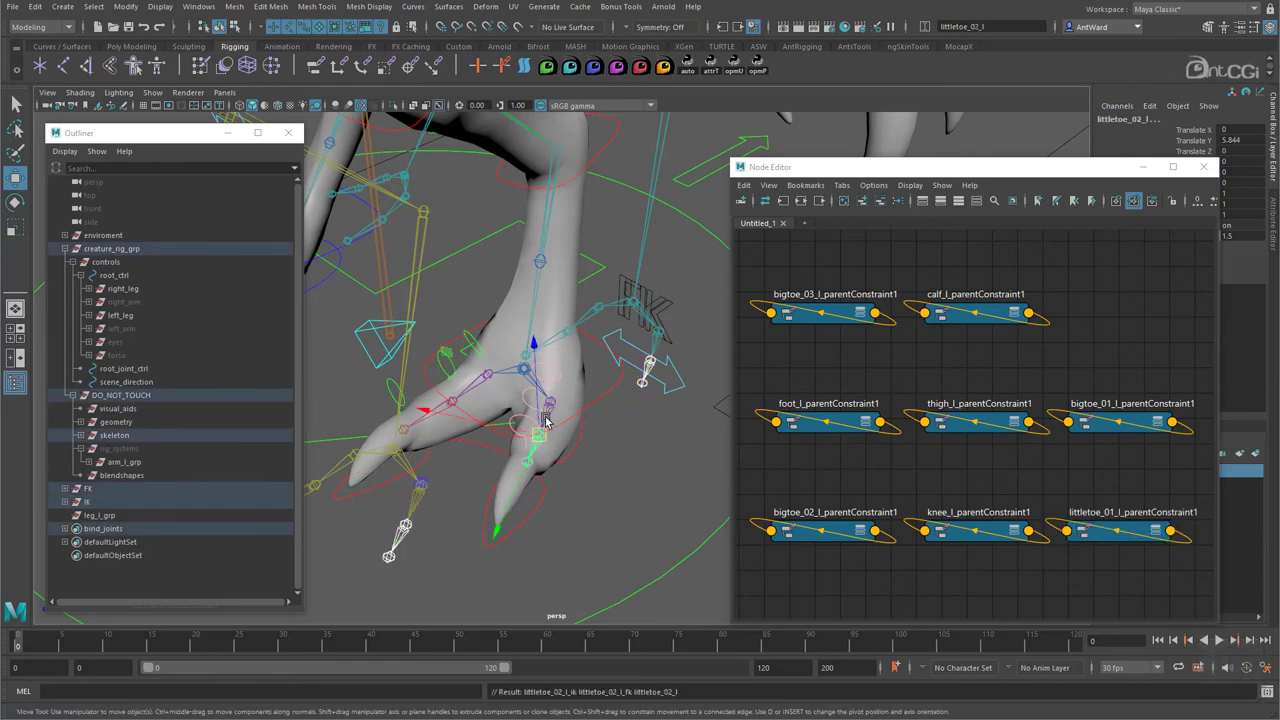
{"action": "key", "text": "Down"}
{"action": "key", "text": "g"}
{"action": "key", "text": "Down"}
{"action": "key", "text": "g"}
- Arrange the ten left-leg parent constraint nodes into a single column in the Node Editor
{"action": "right_click_drag", "start_coordinate": [590, 446], "coordinate": [509, 434], "text": "alt"}
{"action": "right_click_drag", "start_coordinate": [642, 431], "coordinate": [508, 403], "text": "alt"}
{"action": "left_click_drag", "start_coordinate": [507, 403], "coordinate": [597, 476], "text": "alt"}
{"action": "left_click", "coordinate": [621, 516]}
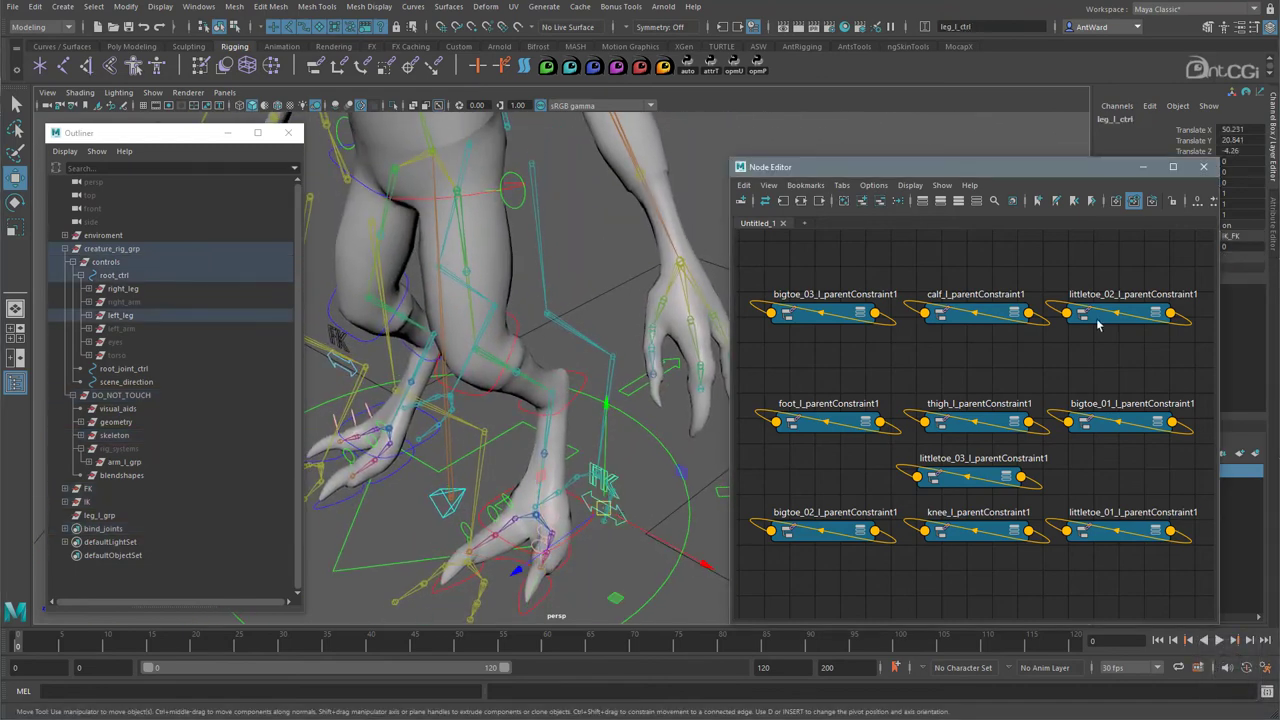
{"action": "scroll", "coordinate": [1094, 323], "scroll_direction": "down", "scroll_amount": 2}
{"action": "middle_click_drag", "start_coordinate": [976, 374], "coordinate": [998, 375], "text": "alt"}
{"action": "left_click_drag", "start_coordinate": [915, 397], "coordinate": [913, 344]}
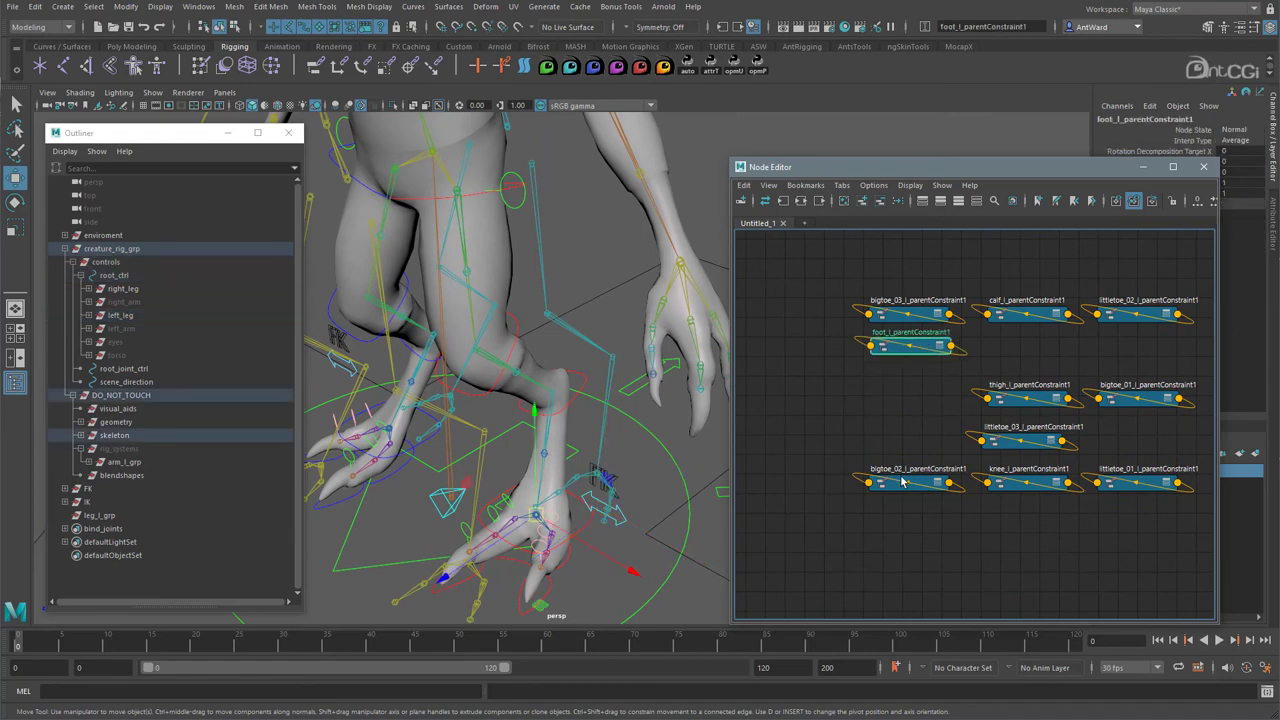
{"action": "left_click_drag", "start_coordinate": [903, 483], "coordinate": [912, 374]}
{"action": "left_click_drag", "start_coordinate": [1017, 319], "coordinate": [1019, 370]}
{"action": "left_click", "coordinate": [1018, 398], "text": "shift"}
{"action": "left_click", "coordinate": [1018, 440], "text": "shift"}
{"action": "left_click", "coordinate": [1017, 483], "text": "shift"}
{"action": "left_click_drag", "start_coordinate": [1017, 483], "coordinate": [905, 525]}
{"action": "left_click_drag", "start_coordinate": [1082, 284], "coordinate": [1136, 324]}
{"action": "left_click_drag", "start_coordinate": [1135, 315], "coordinate": [917, 618]}
{"action": "left_click", "coordinate": [1134, 398], "text": "shift"}
{"action": "left_click", "coordinate": [1130, 483], "text": "shift"}
{"action": "key", "text": "a"}
{"action": "left_click_drag", "start_coordinate": [842, 251], "coordinate": [1073, 571]}
{"action": "scroll", "coordinate": [1014, 534], "scroll_direction": "up", "scroll_amount": 1}
- Add leg_l_ctrl to the node graph beside the constraints and expand it to show all its attributes
{"action": "left_click", "coordinate": [622, 521]}
{"action": "left_click", "coordinate": [624, 527]}
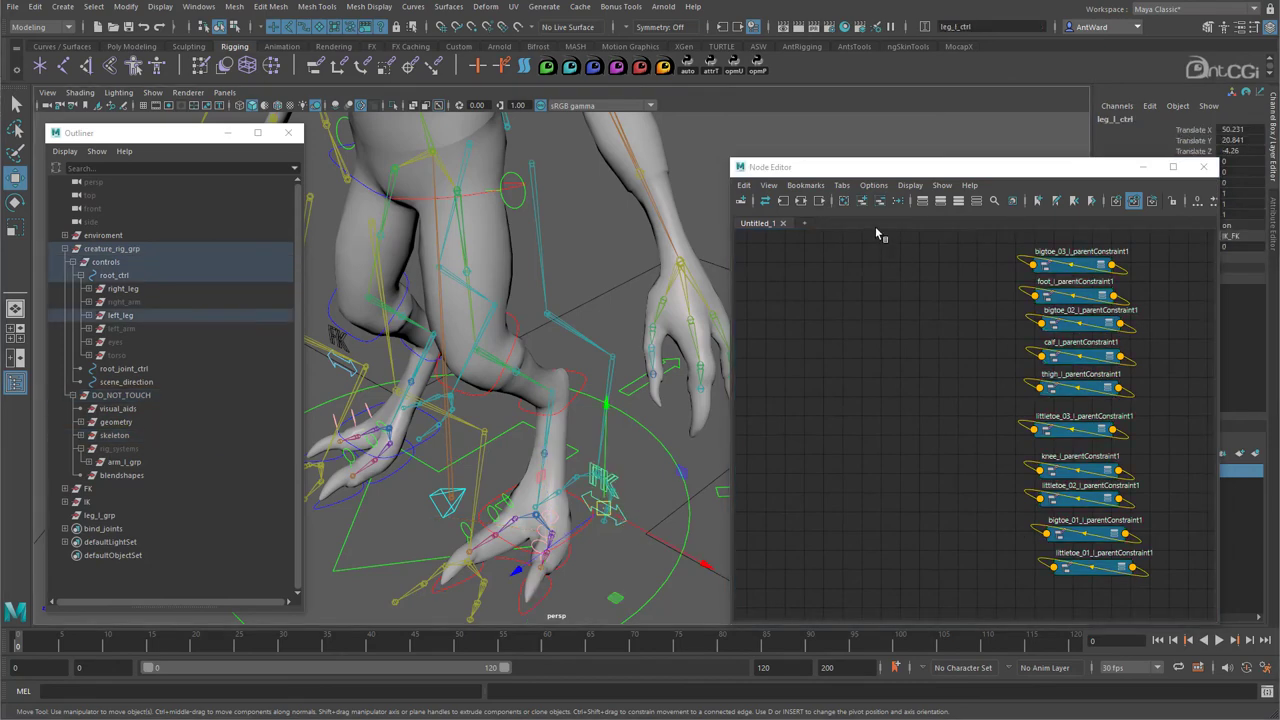
{"action": "left_click", "coordinate": [859, 201]}
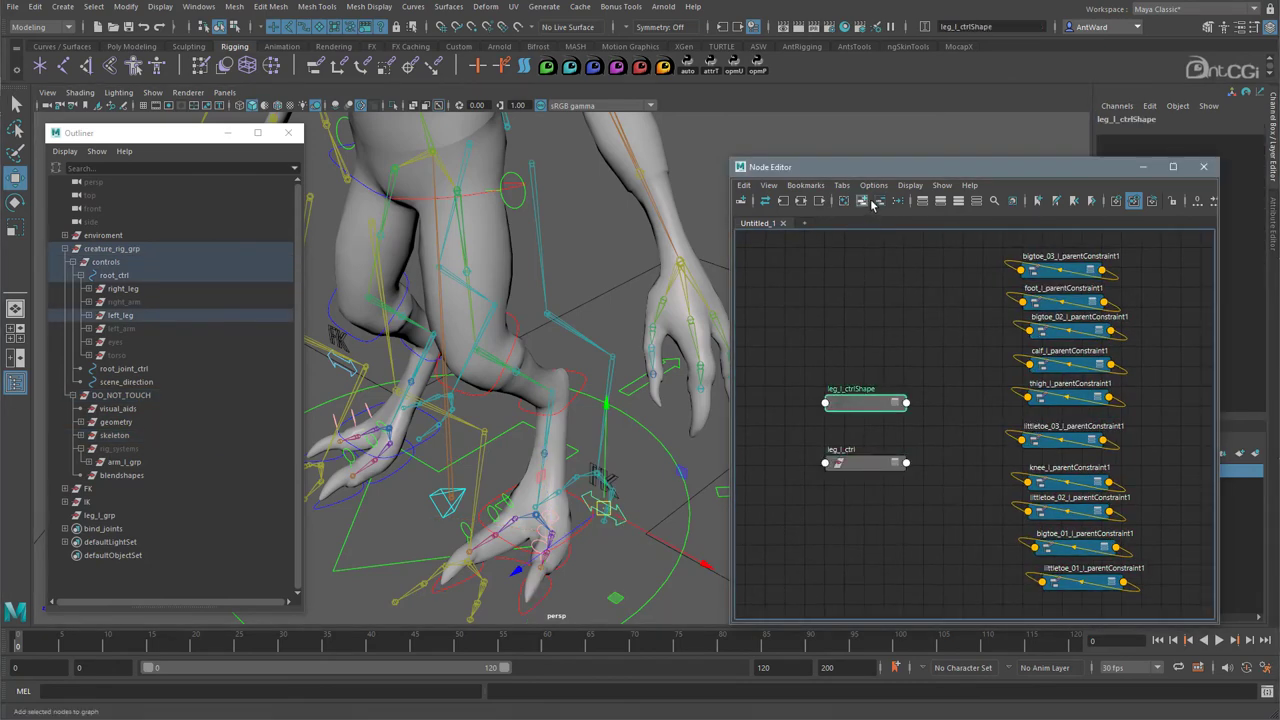
{"action": "left_click_drag", "start_coordinate": [861, 466], "coordinate": [818, 305]}
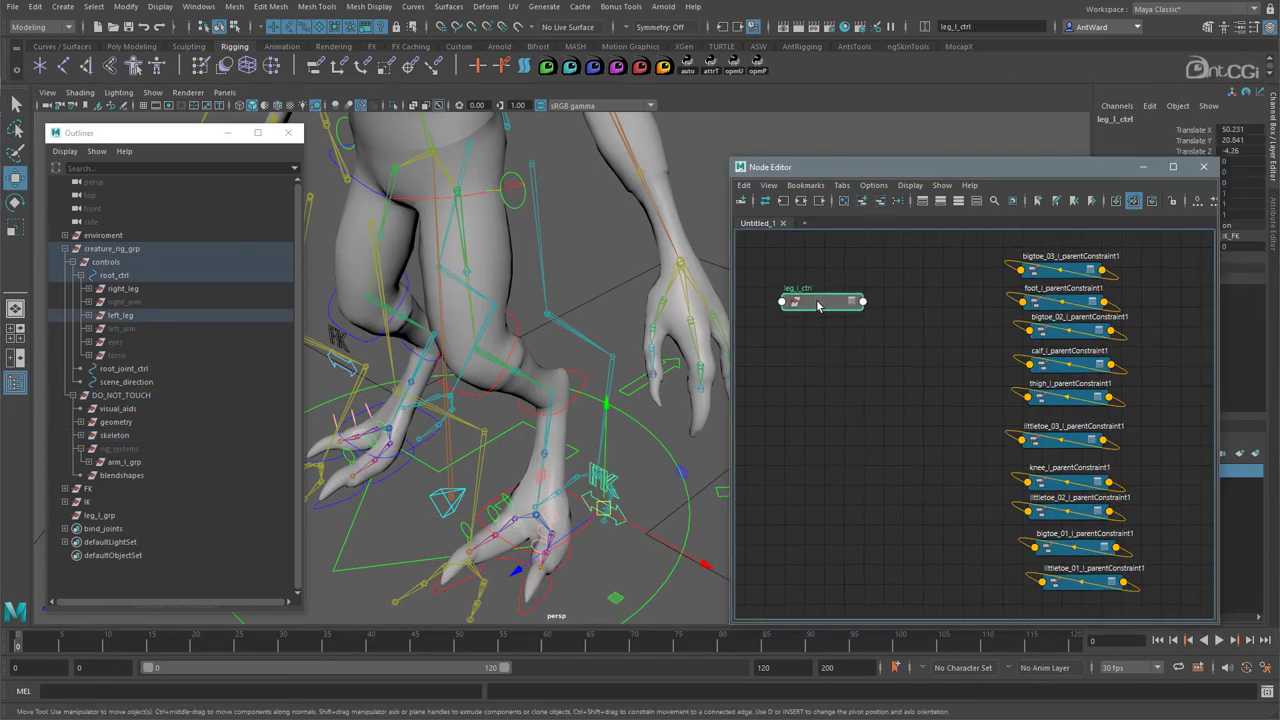
{"action": "key", "text": "3"}
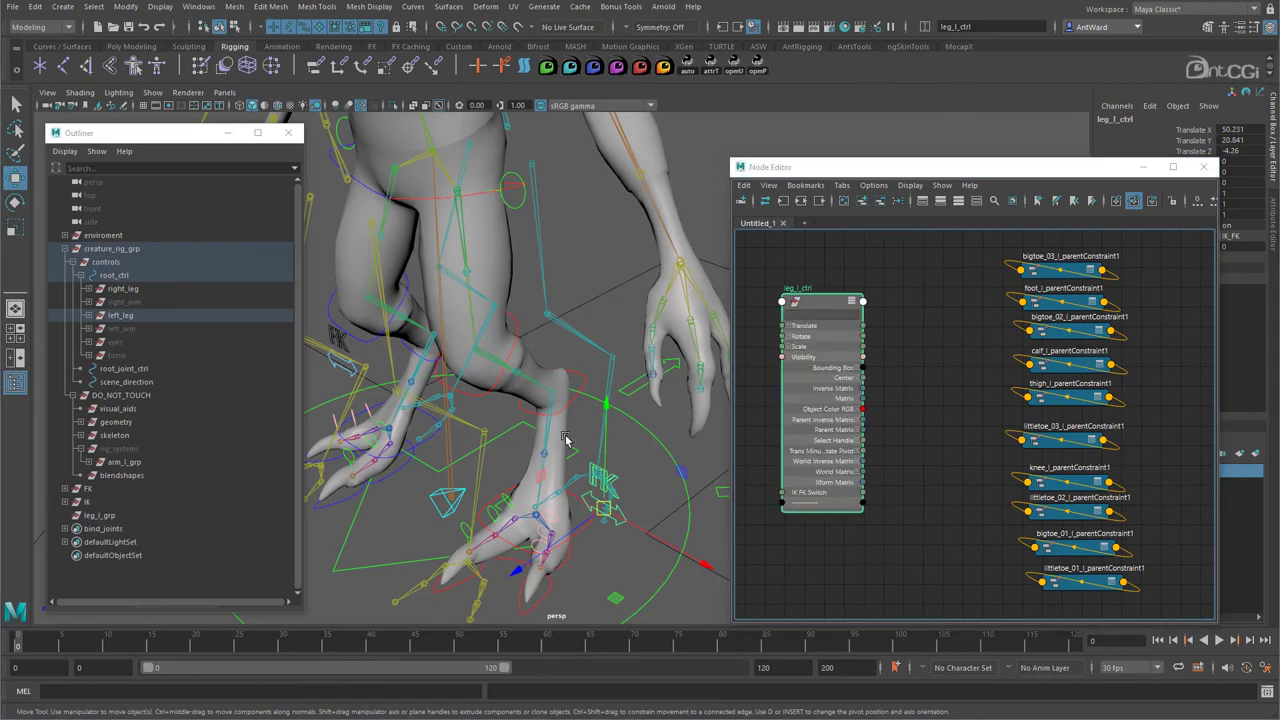
- Connect leg_l_ctrl's IK FK Switch to the FK W1 weights of the bigtoe_03, foot, bigtoe_02, calf and thigh constraints
{"action": "left_click_drag", "start_coordinate": [715, 480], "coordinate": [700, 472], "text": "alt"}
{"action": "left_click_drag", "start_coordinate": [864, 494], "coordinate": [1022, 273]}
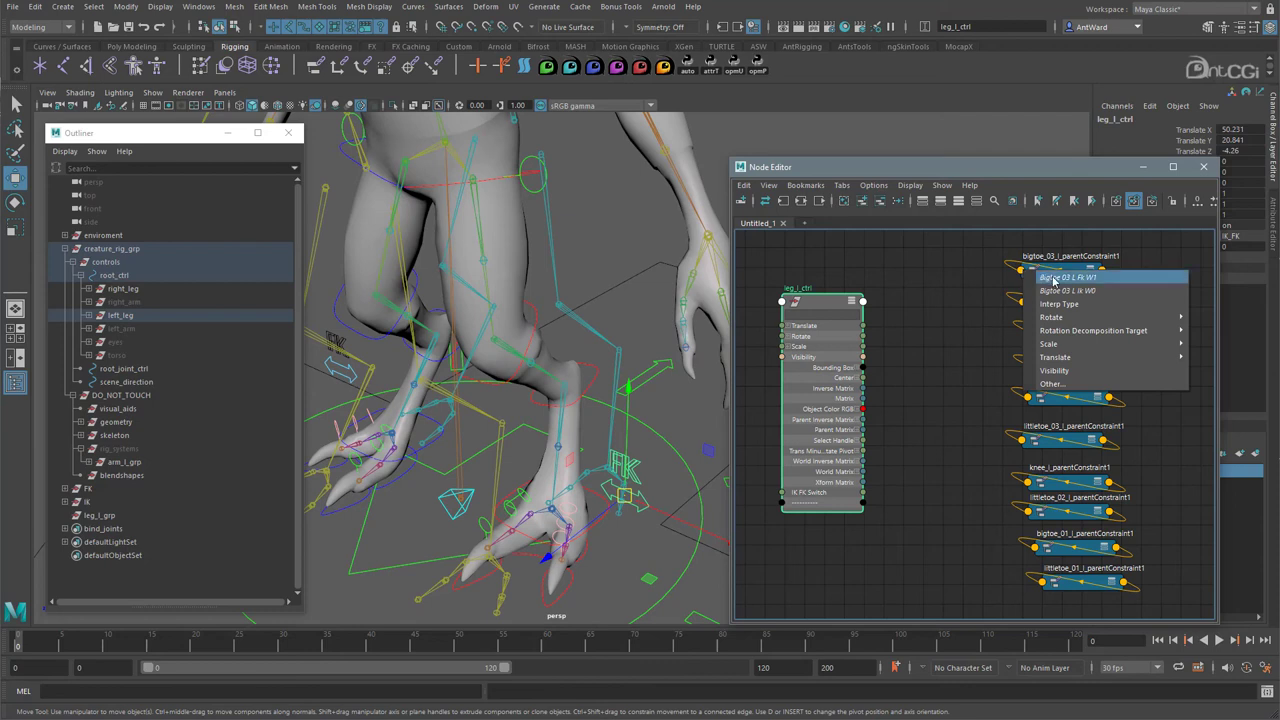
{"action": "left_click", "coordinate": [1054, 278]}
{"action": "left_click_drag", "start_coordinate": [864, 494], "coordinate": [1034, 308]}
{"action": "left_click", "coordinate": [1050, 307]}
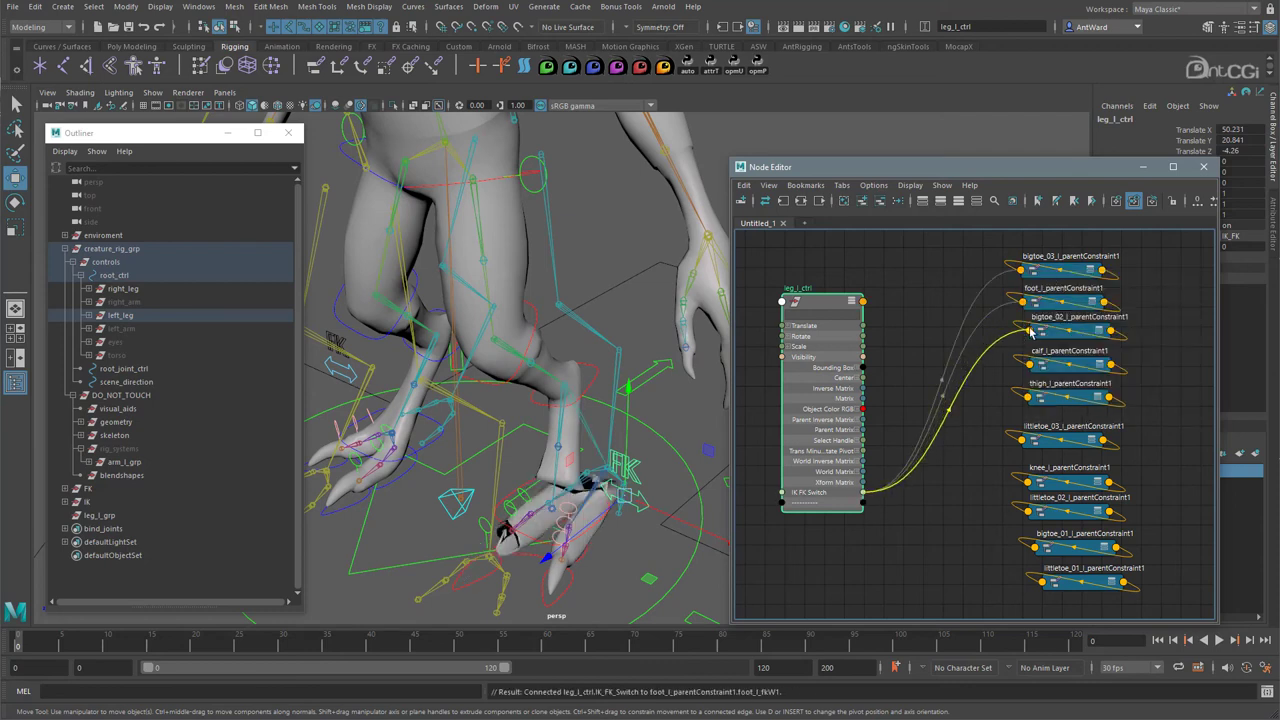
{"action": "left_click_drag", "start_coordinate": [864, 494], "coordinate": [1034, 398]}
{"action": "left_click", "coordinate": [1047, 372]}
{"action": "left_click", "coordinate": [1052, 398]}
- Connect IK FK Switch to the FK W1 weights of the littletoe_03, knee, littletoe_02, bigtoe_01 and littletoe_01 constraints
{"action": "left_click_drag", "start_coordinate": [864, 494], "coordinate": [1032, 548]}
{"action": "left_click", "coordinate": [1052, 444]}
{"action": "left_click", "coordinate": [1050, 483]}
{"action": "left_click", "coordinate": [1050, 512]}
{"action": "left_click", "coordinate": [1050, 548]}
{"action": "left_click_drag", "start_coordinate": [1027, 598], "coordinate": [1054, 593]}
{"action": "left_click", "coordinate": [1068, 604]}
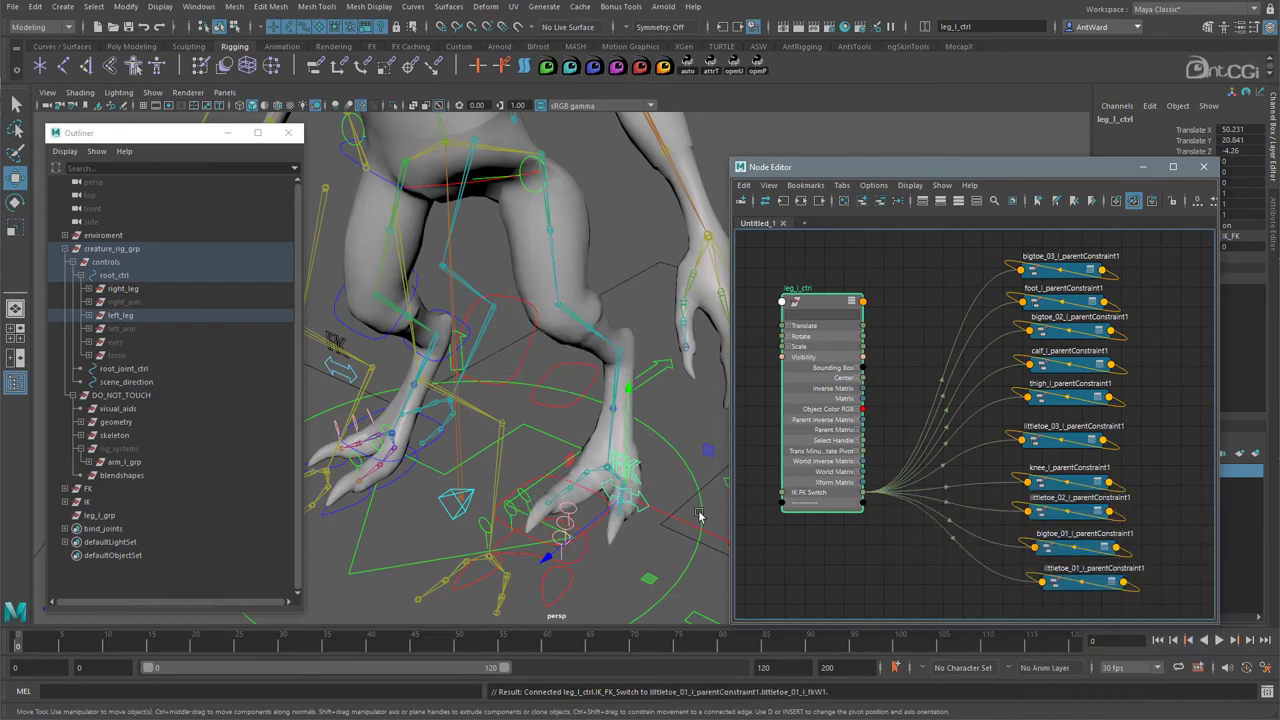
- Create a reverse node beside the left leg's parent constraints and name it leg_ikfk_reverse
{"action": "left_click_drag", "start_coordinate": [561, 521], "coordinate": [487, 527], "text": "alt"}
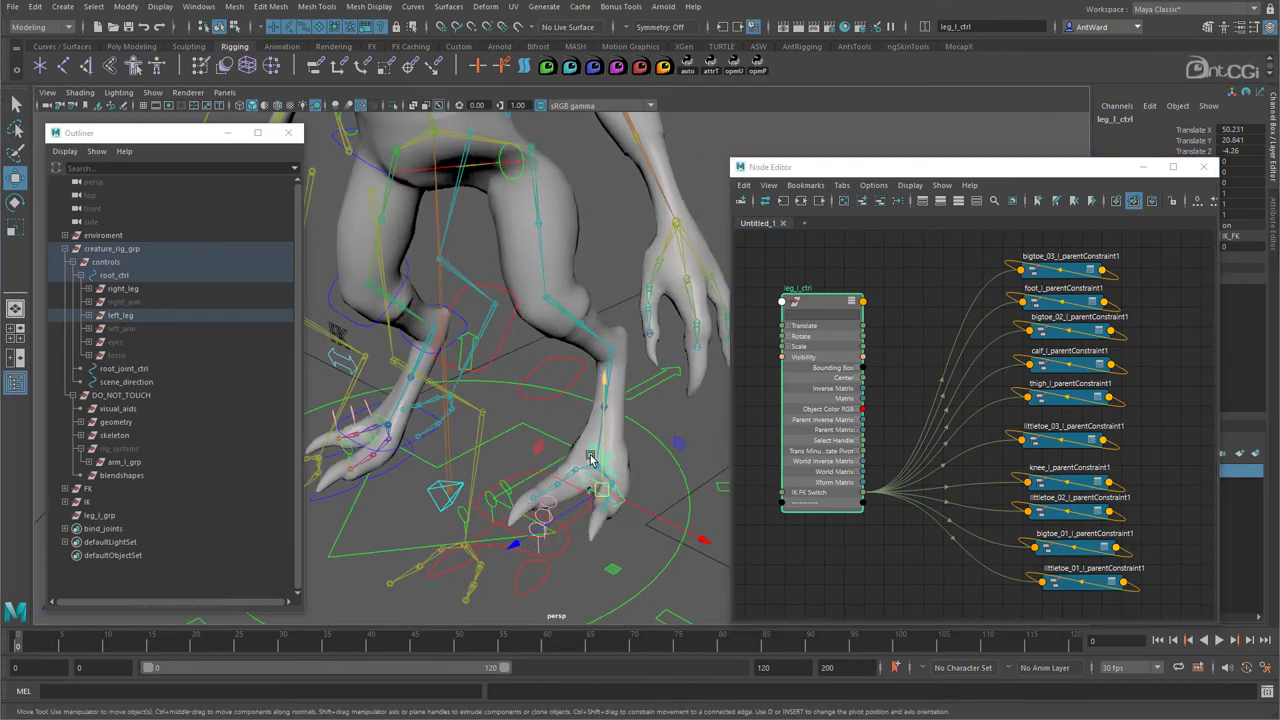
{"action": "left_click_drag", "start_coordinate": [812, 303], "coordinate": [781, 257]}
{"action": "left_click", "coordinate": [866, 290]}
{"action": "key", "text": "Tab"}
{"action": "type", "text": "reverse"}
{"action": "key", "text": "Return"}
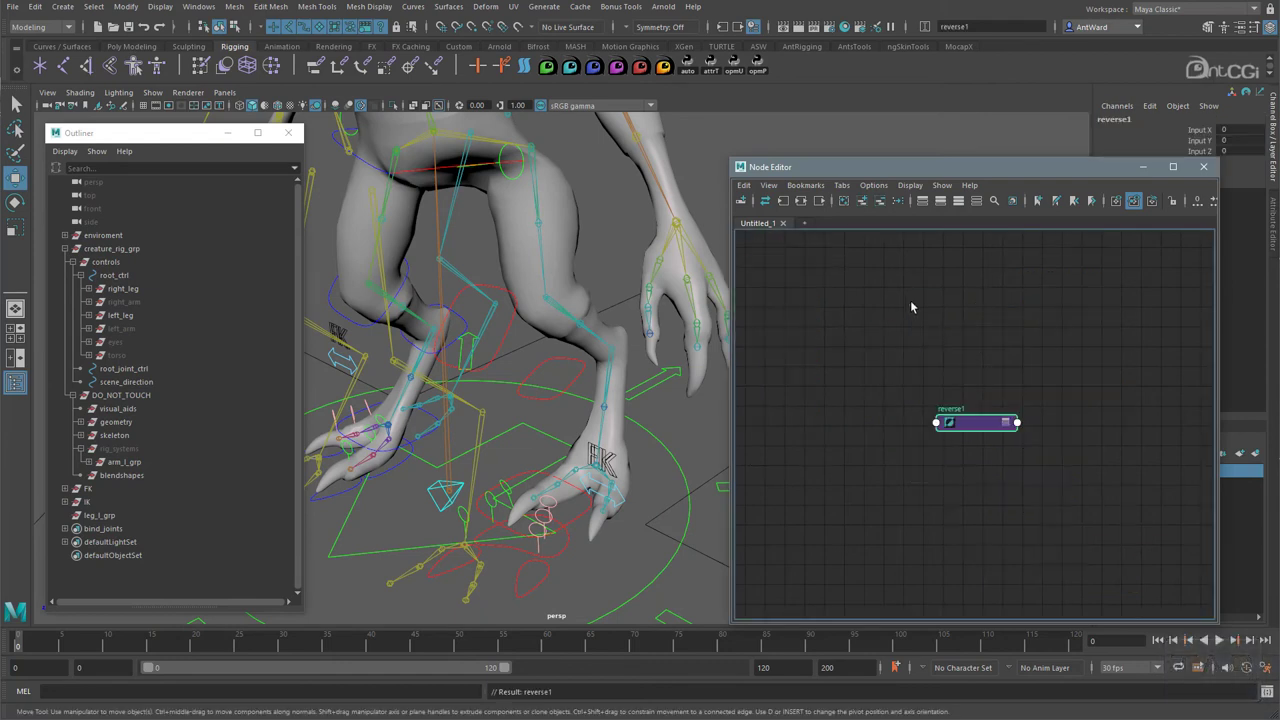
{"action": "left_click", "coordinate": [911, 304]}
{"action": "right_click_drag", "start_coordinate": [1020, 458], "coordinate": [923, 460], "text": "alt"}
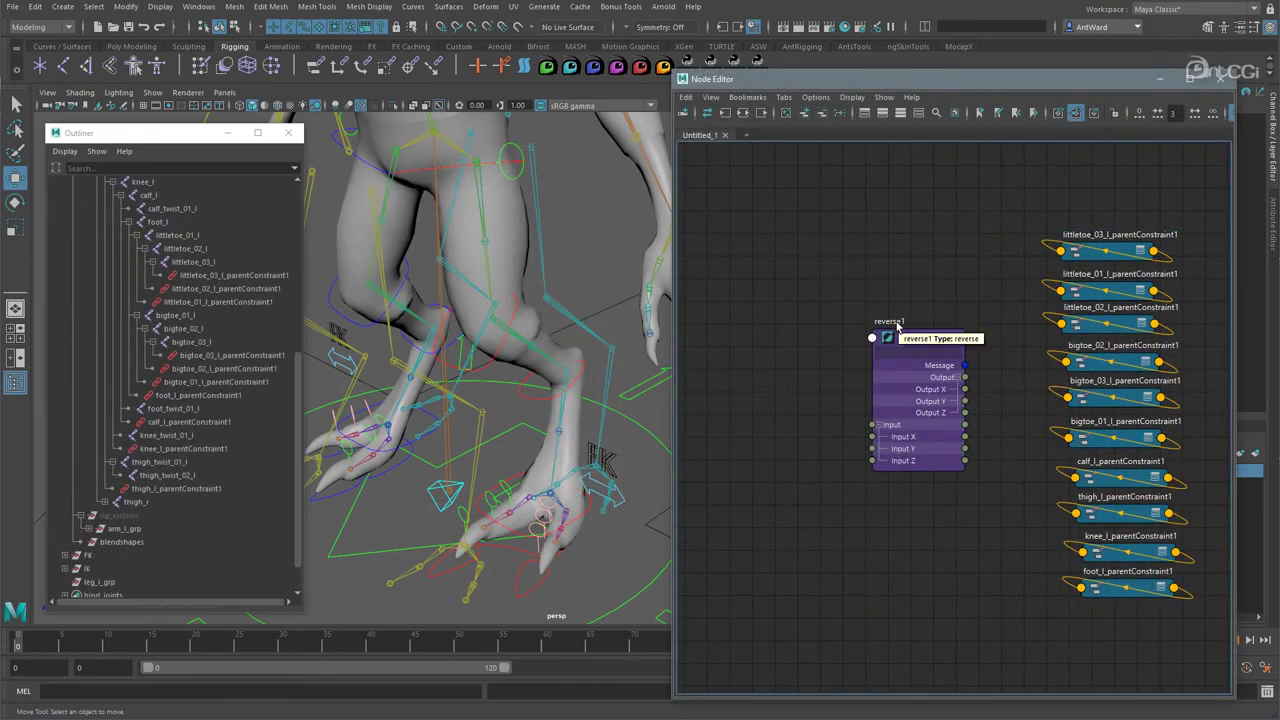
{"action": "left_click", "coordinate": [897, 326]}
{"action": "double_click", "coordinate": [897, 322]}
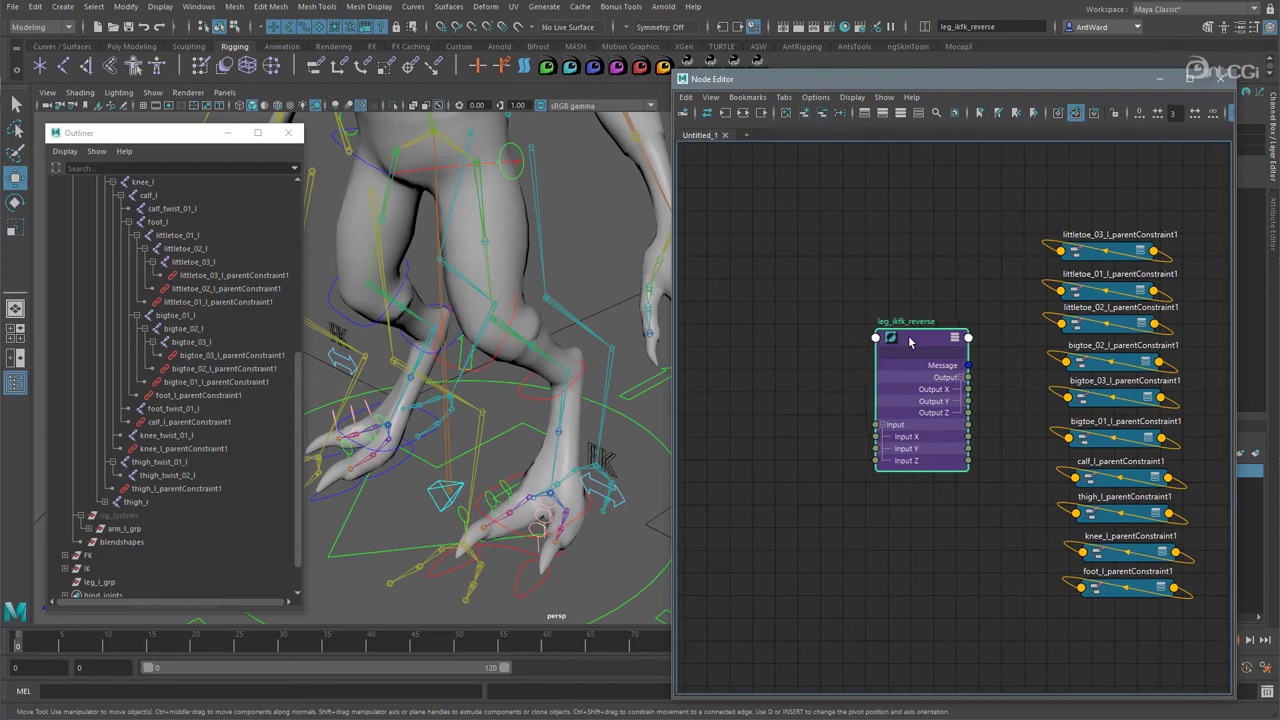
{"action": "left_click_drag", "start_coordinate": [918, 340], "coordinate": [924, 271]}
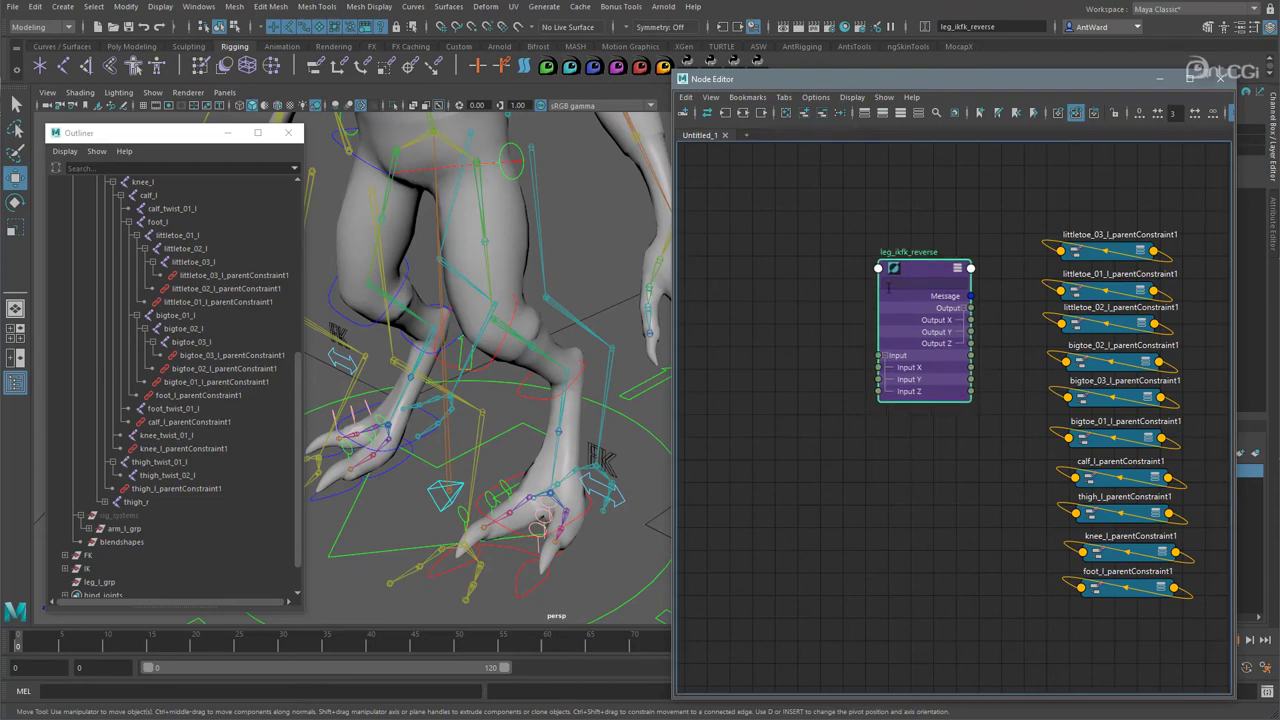
- Bring leg_l_ctrl into the graph and connect its IK FK Switch to Input X of leg_ikfk_reverse
{"action": "left_click", "coordinate": [628, 500]}
{"action": "left_click", "coordinate": [804, 113]}
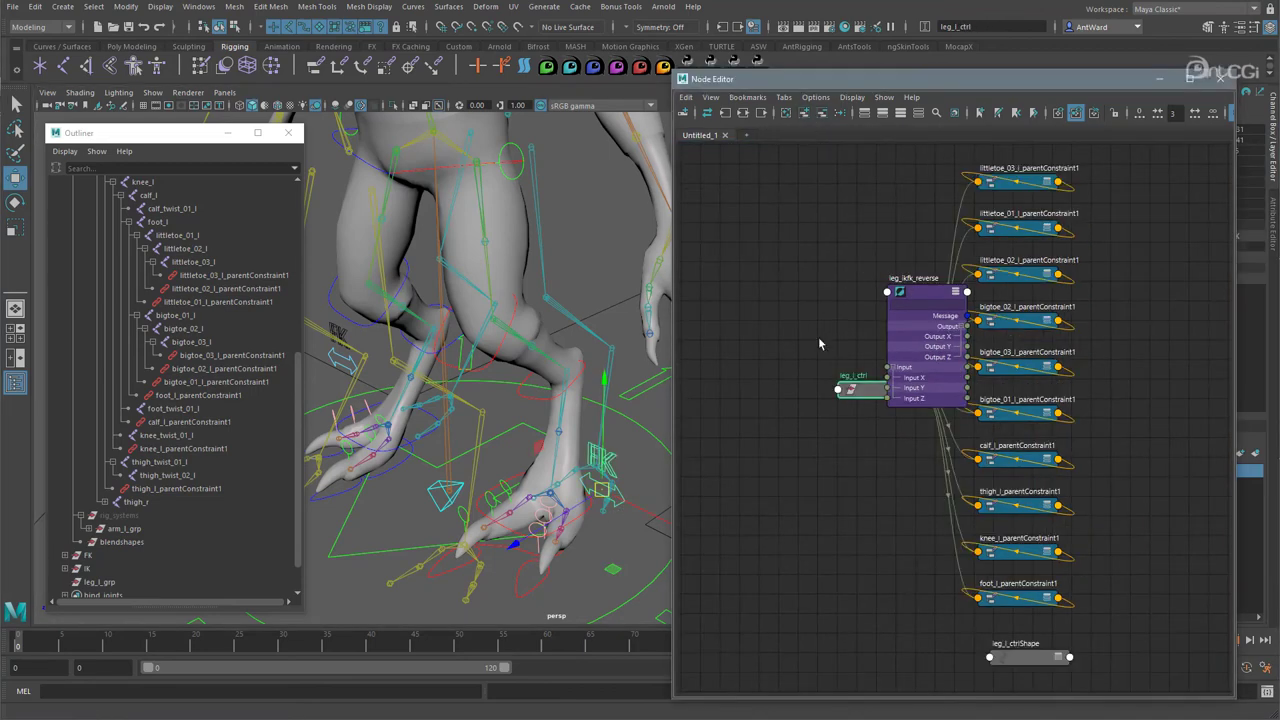
{"action": "left_click_drag", "start_coordinate": [852, 389], "coordinate": [740, 245]}
{"action": "left_click_drag", "start_coordinate": [923, 292], "coordinate": [811, 402]}
{"action": "middle_click_drag", "start_coordinate": [833, 369], "coordinate": [927, 364], "text": "alt"}
{"action": "left_click_drag", "start_coordinate": [834, 243], "coordinate": [779, 233]}
{"action": "key", "text": "3"}
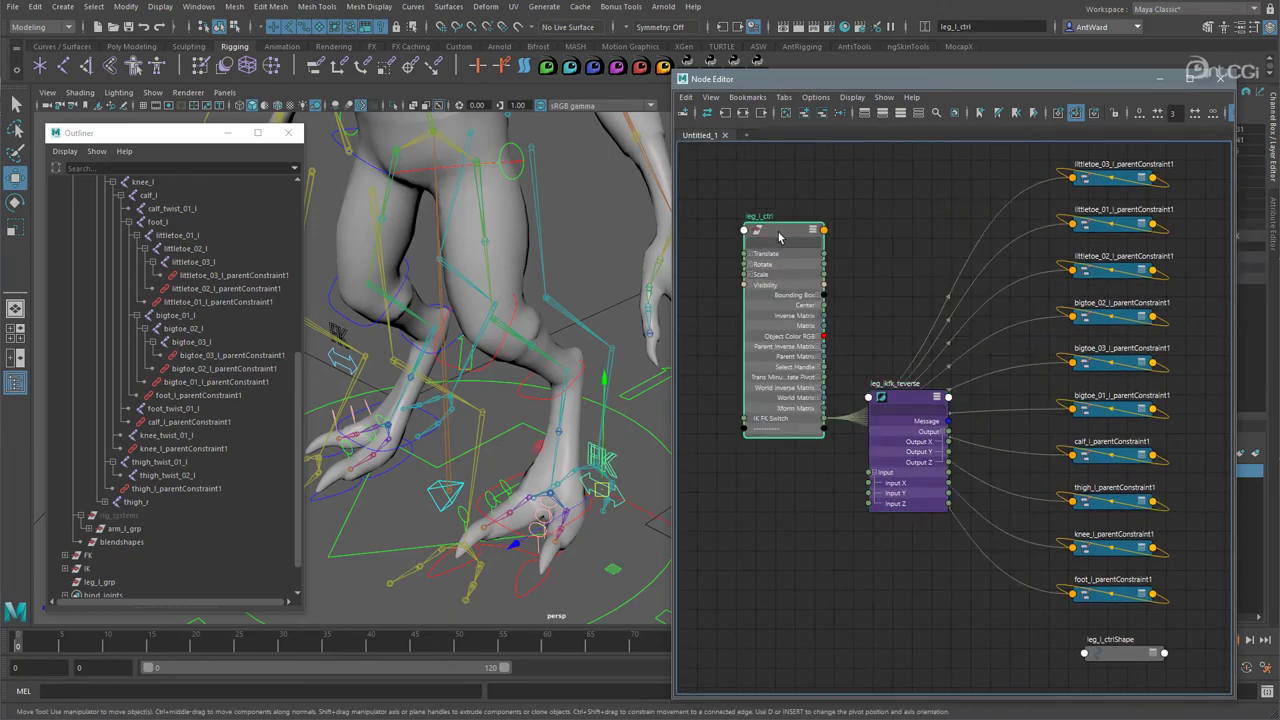
{"action": "left_click_drag", "start_coordinate": [824, 420], "coordinate": [876, 482]}
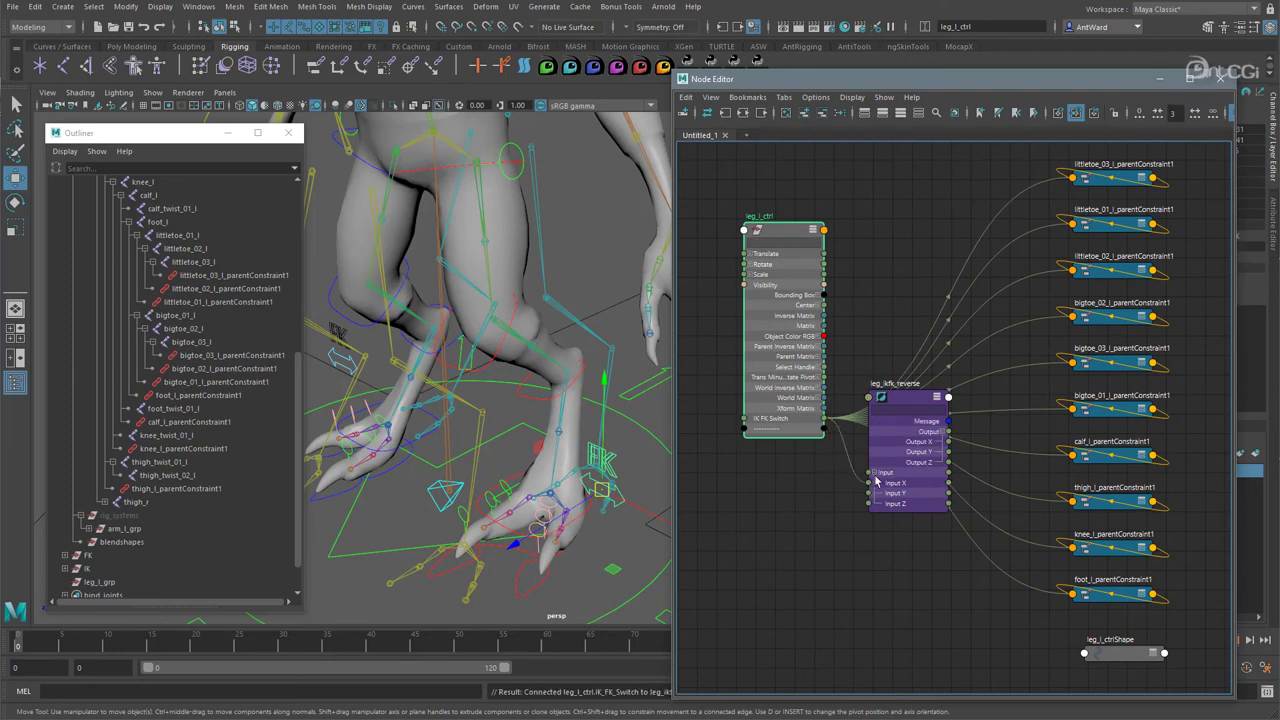
{"action": "left_click_drag", "start_coordinate": [898, 403], "coordinate": [874, 491]}
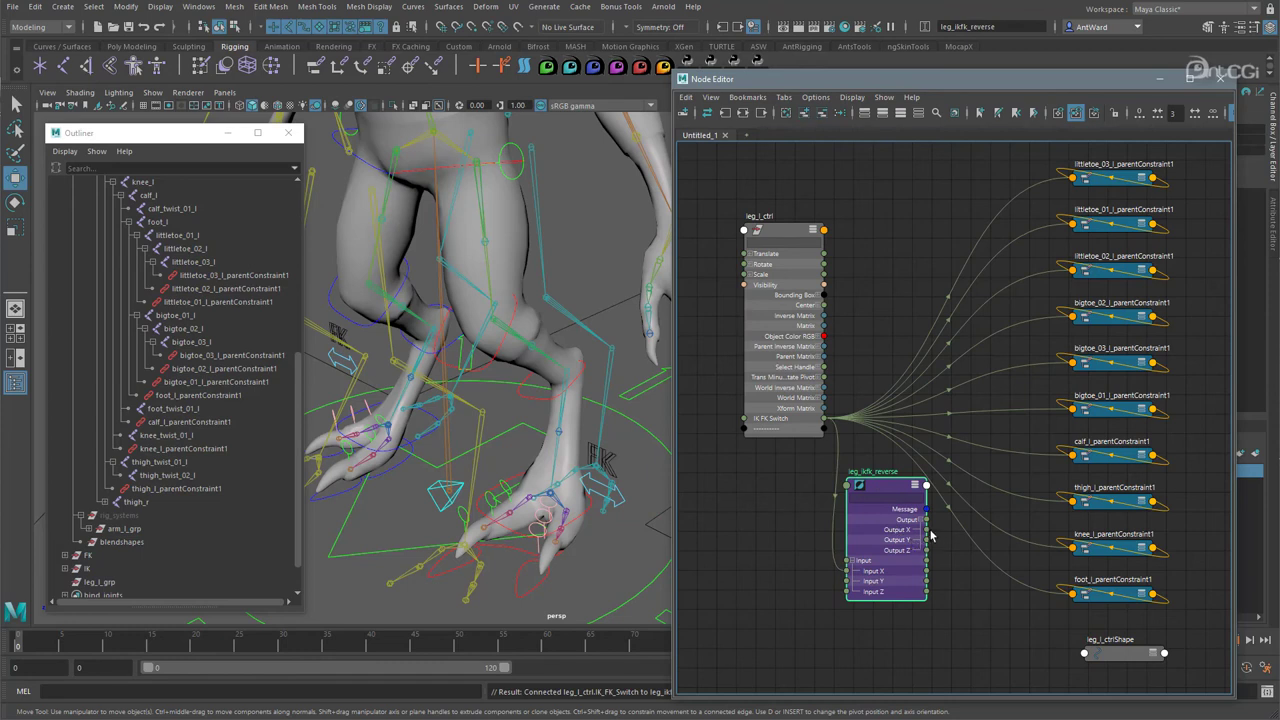
- Connect Output X of leg_ikfk_reverse to the IK W0 weights of the little toe and big toe parent constraints
{"action": "left_click_drag", "start_coordinate": [933, 522], "coordinate": [1080, 178]}
{"action": "left_click", "coordinate": [1105, 201]}
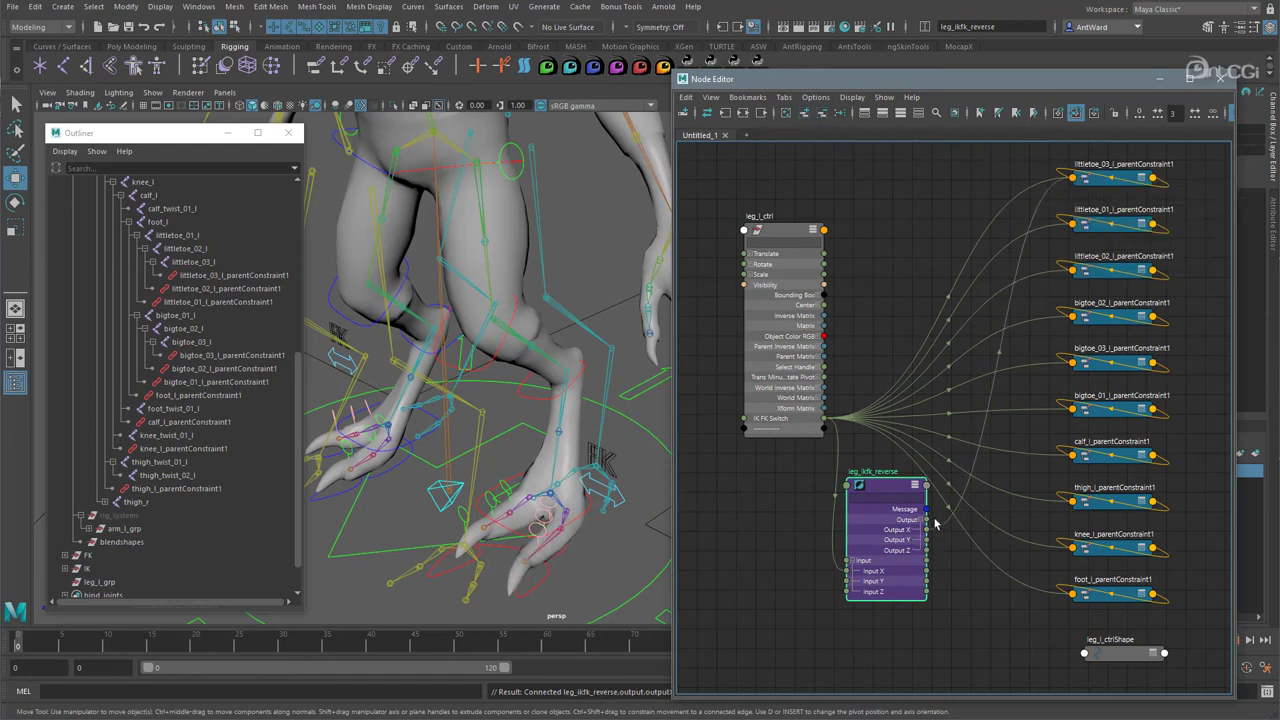
{"action": "left_click_drag", "start_coordinate": [927, 533], "coordinate": [1080, 224]}
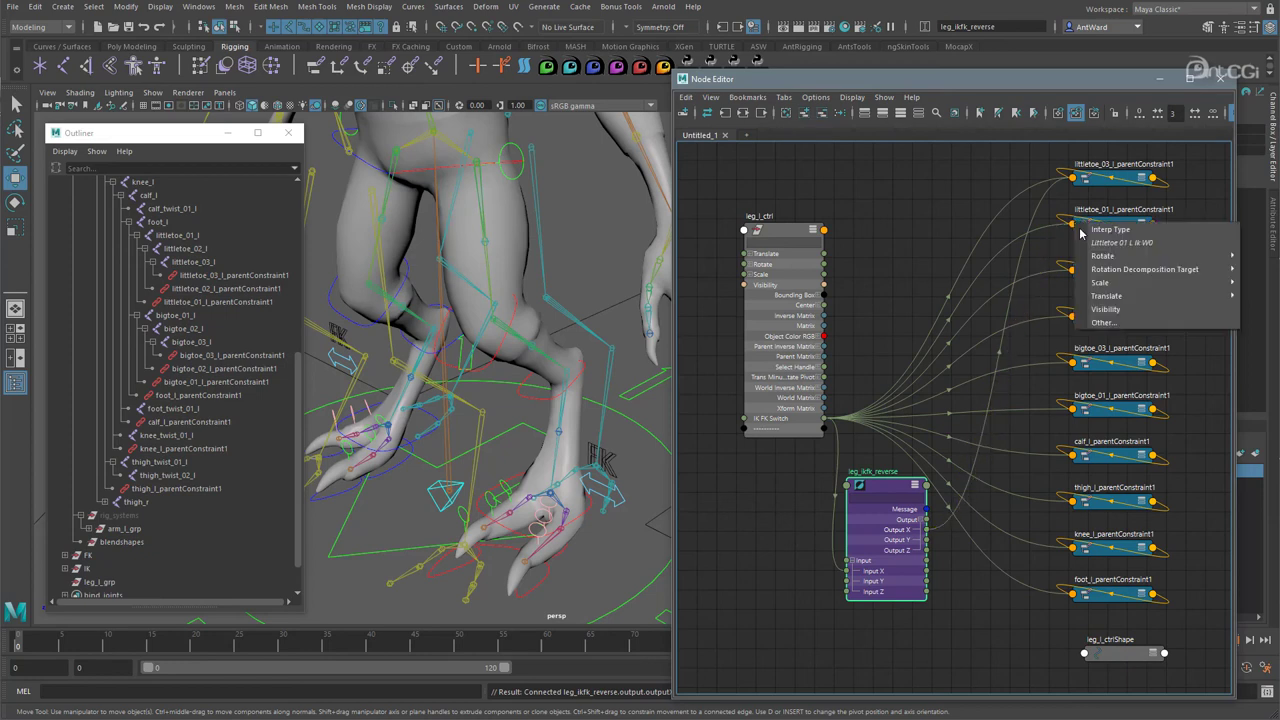
{"action": "left_click", "coordinate": [1094, 242]}
{"action": "left_click_drag", "start_coordinate": [927, 531], "coordinate": [1076, 501]}
{"action": "left_click", "coordinate": [1097, 289]}
{"action": "left_click", "coordinate": [1109, 366]}
{"action": "left_click", "coordinate": [1107, 414]}
- Connect Output X of leg_ikfk_reverse to the IK W0 weights of the calf, thigh, knee and foot parent constraints
{"action": "left_click", "coordinate": [1108, 463]}
{"action": "left_click", "coordinate": [1106, 509]}
{"action": "left_click_drag", "start_coordinate": [925, 531], "coordinate": [1074, 547]}
{"action": "left_click", "coordinate": [1110, 556]}
{"action": "left_click_drag", "start_coordinate": [1069, 597], "coordinate": [1072, 595]}
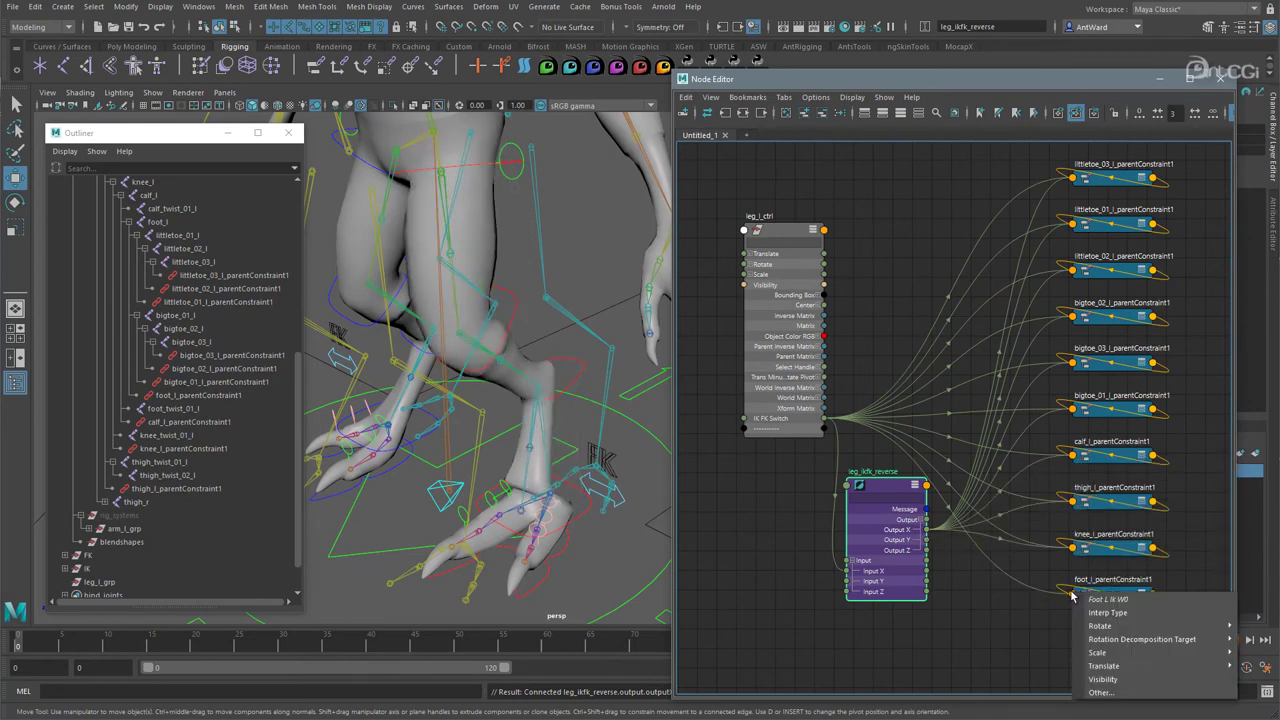
{"action": "left_click", "coordinate": [1110, 600]}
- Vary the IK FK Switch on leg_l_ctrl, ending at 0.4, to test the left leg's IK/FK blend
{"action": "left_click", "coordinate": [621, 502]}
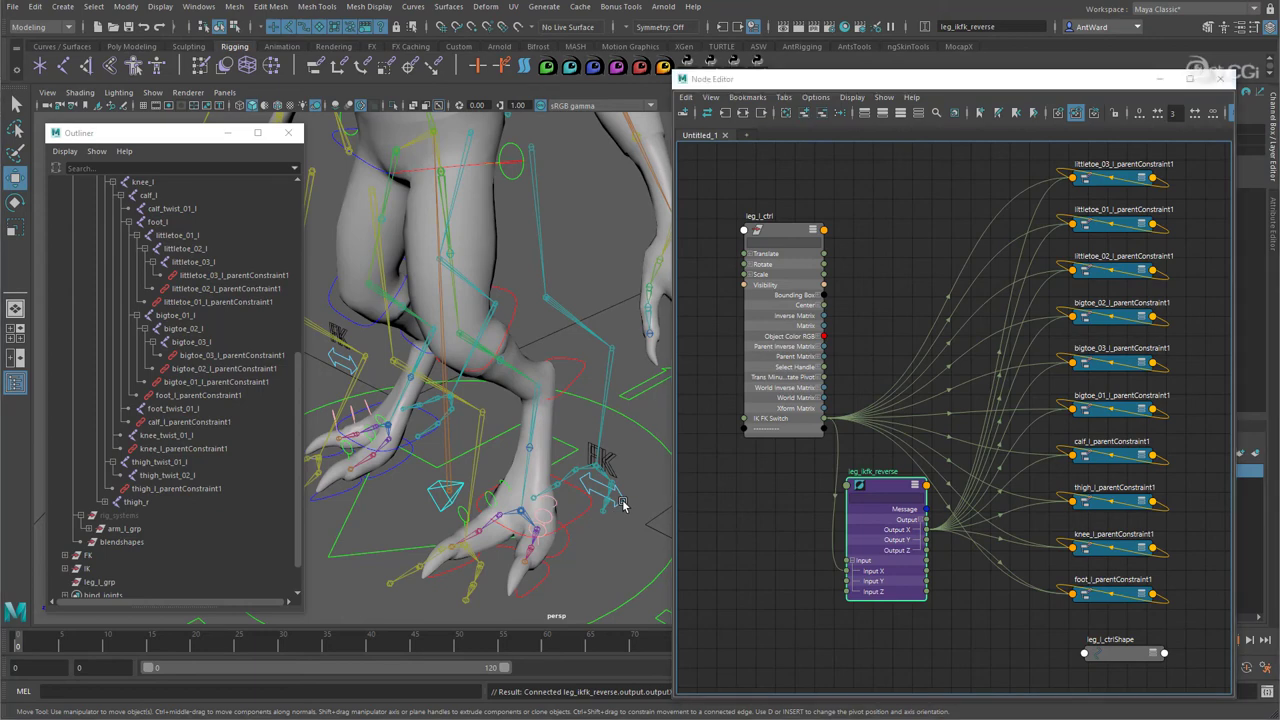
{"action": "left_click_drag", "start_coordinate": [1117, 91], "coordinate": [1040, 123]}
{"action": "left_click", "coordinate": [1195, 245]}
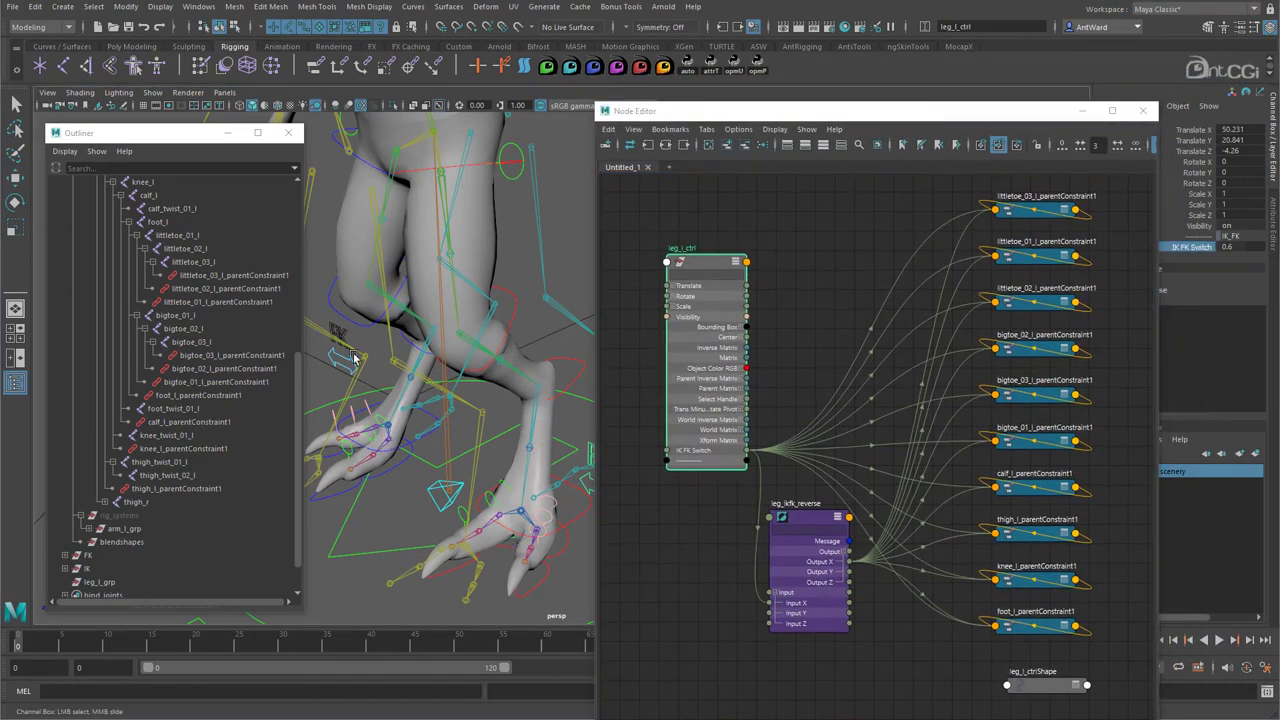
{"action": "left_click_drag", "start_coordinate": [307, 298], "coordinate": [219, 298]}
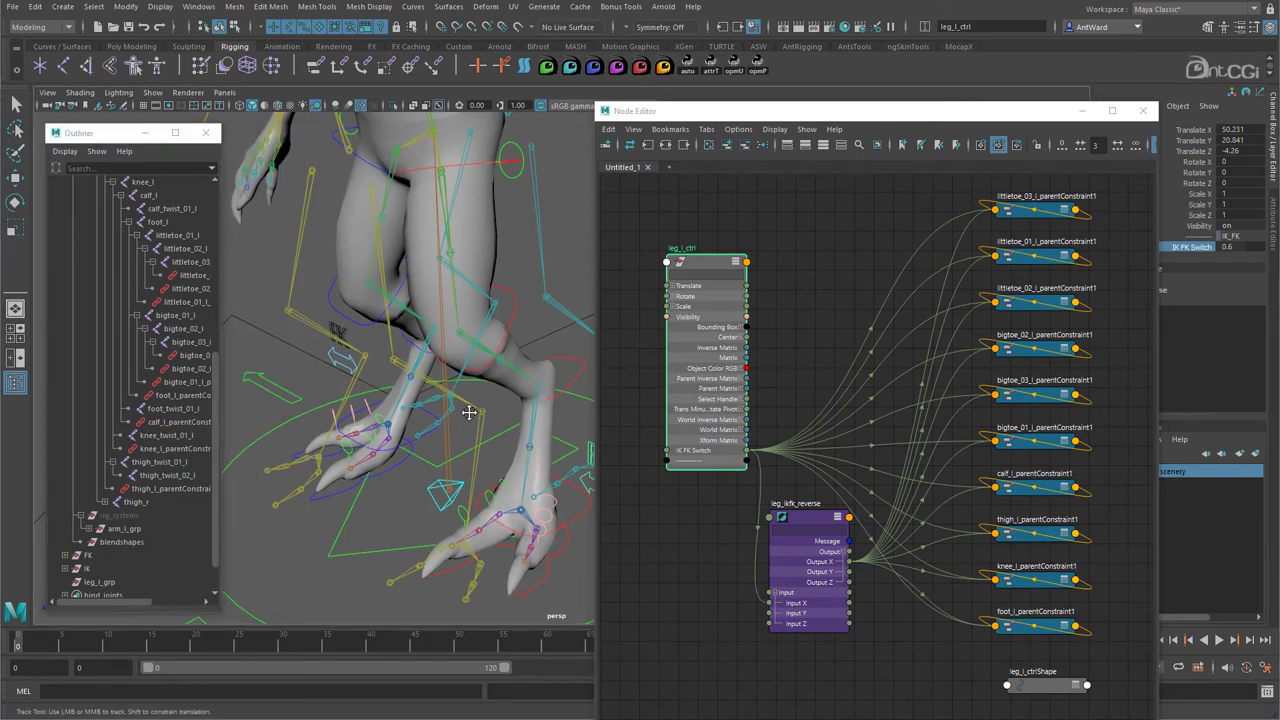
{"action": "left_click_drag", "start_coordinate": [466, 410], "coordinate": [381, 412], "text": "alt"}
{"action": "middle_click_drag", "start_coordinate": [381, 412], "coordinate": [463, 416]}
{"action": "left_click_drag", "start_coordinate": [463, 416], "coordinate": [530, 373], "text": "alt"}
- Reveal leg_l_ctrl in the Outliner's hierarchy and expand it to list its IK and FK letter curves
{"action": "left_click_drag", "start_coordinate": [220, 418], "coordinate": [284, 418]}
{"action": "right_click", "coordinate": [225, 421]}
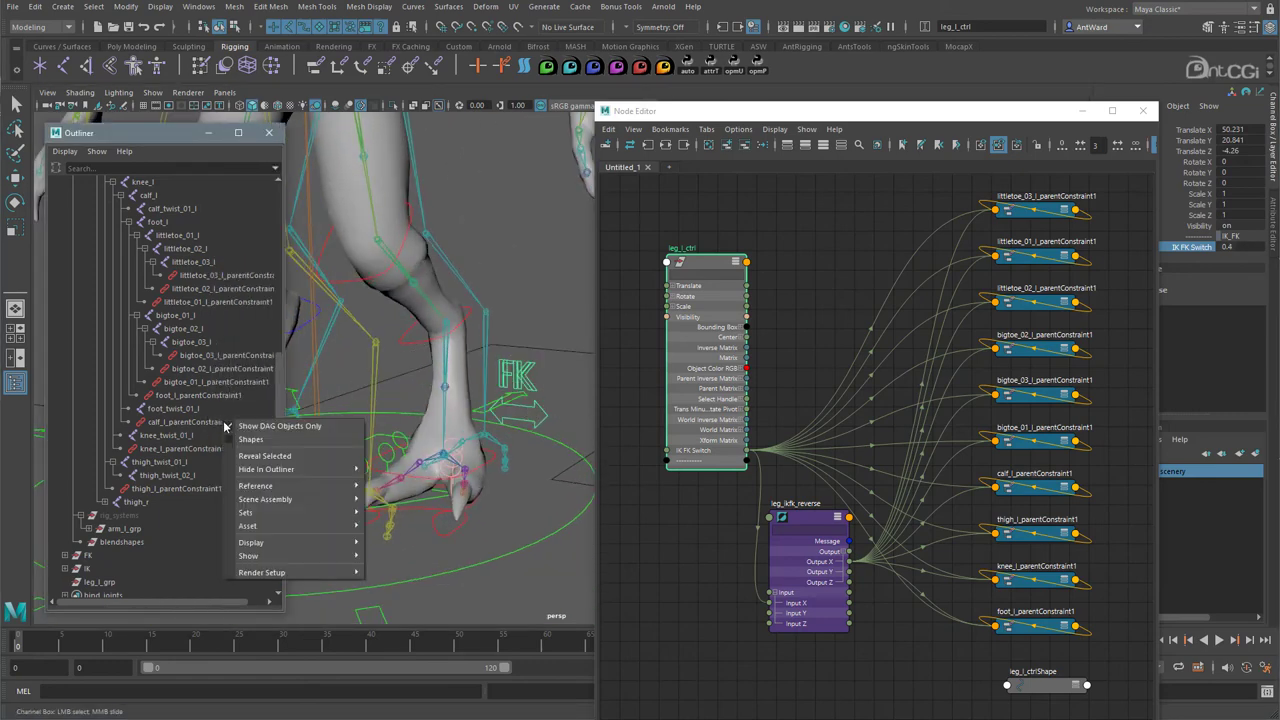
{"action": "left_click", "coordinate": [262, 455]}
{"action": "left_click", "coordinate": [97, 343]}
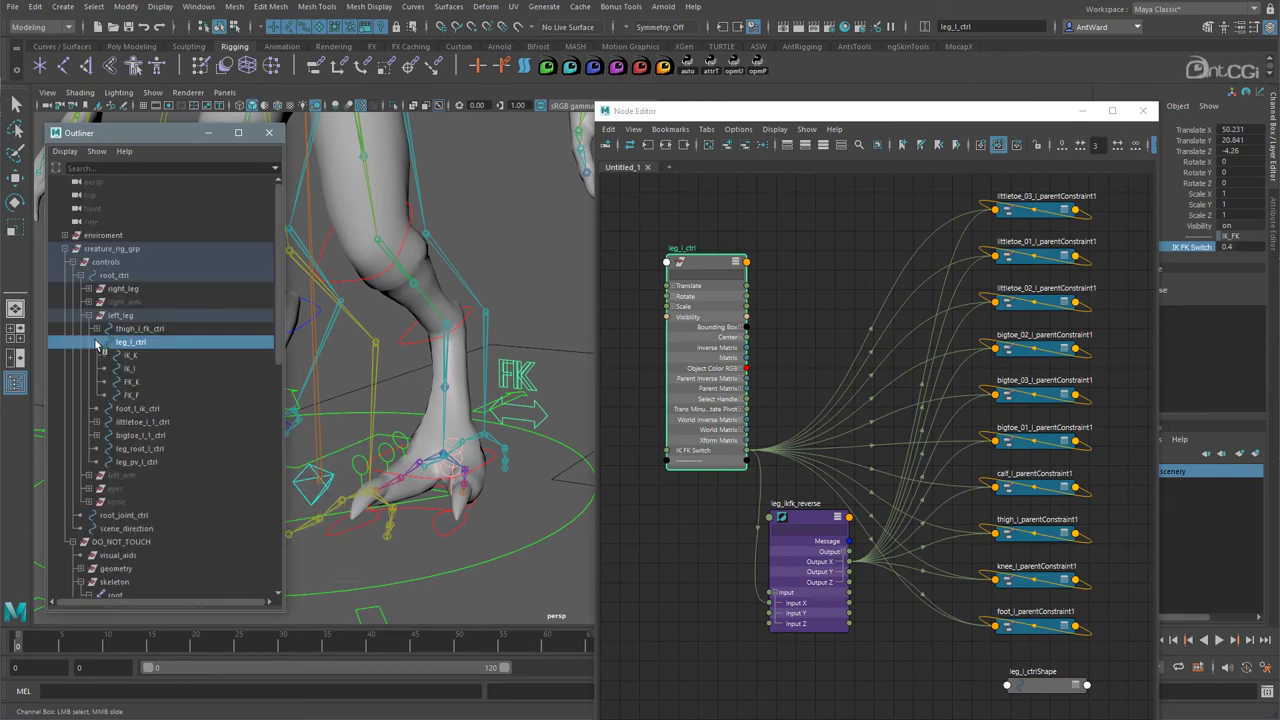
{"action": "scroll", "coordinate": [1110, 418], "scroll_direction": "down", "scroll_amount": 2}
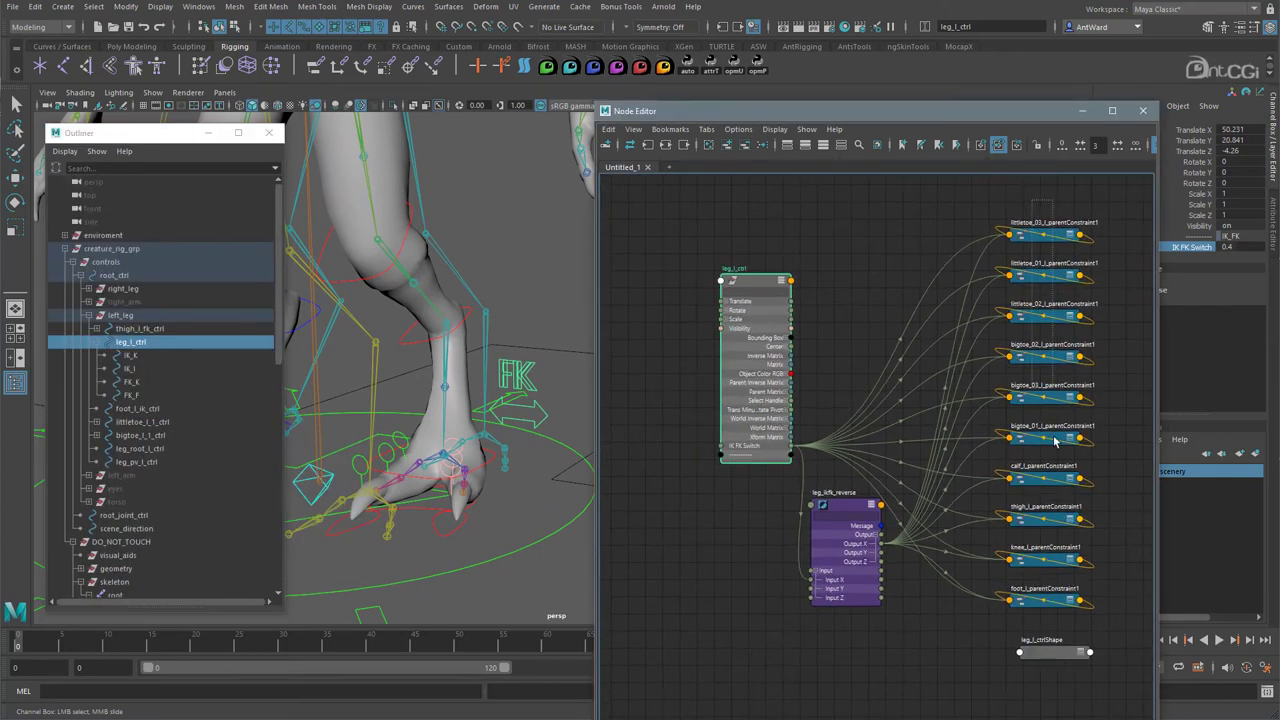
- Remove the parent constraint nodes and leg_l_ctrlShape from the graph and add the IK_K, IK_I, FK_K and FK_F curves
{"action": "left_click_drag", "start_coordinate": [1069, 671], "coordinate": [985, 205]}
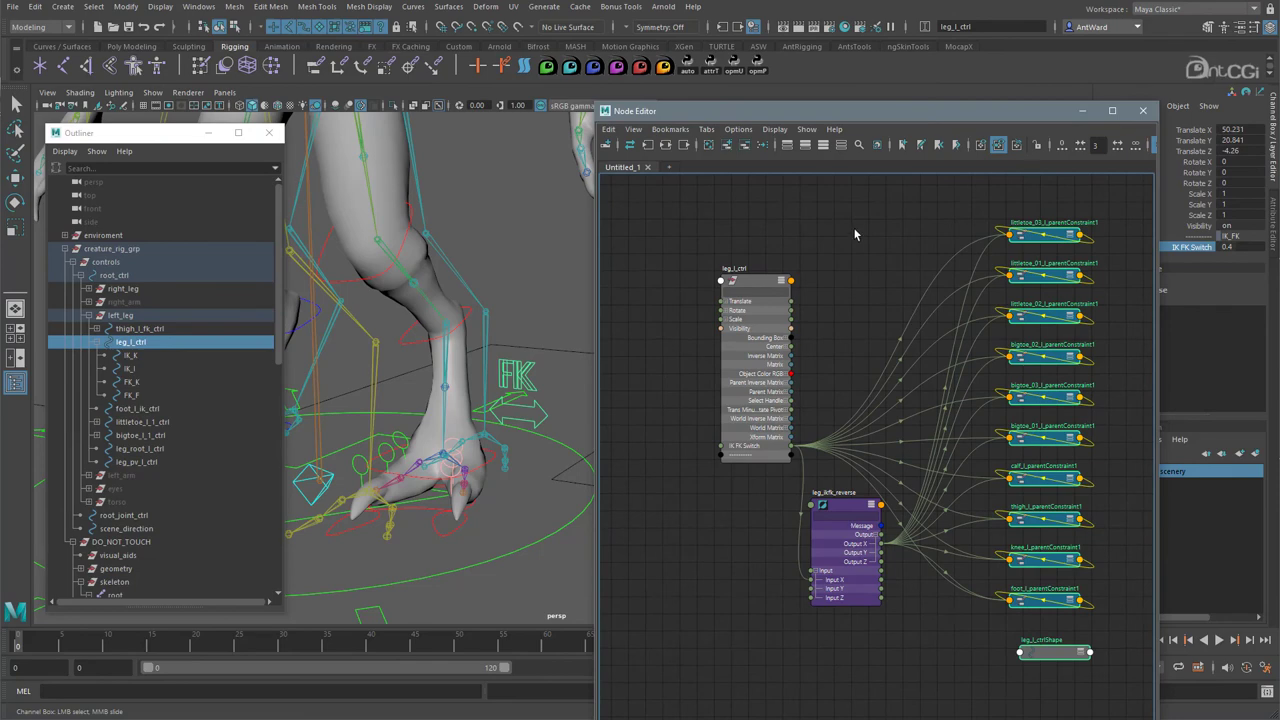
{"action": "left_click", "coordinate": [748, 148]}
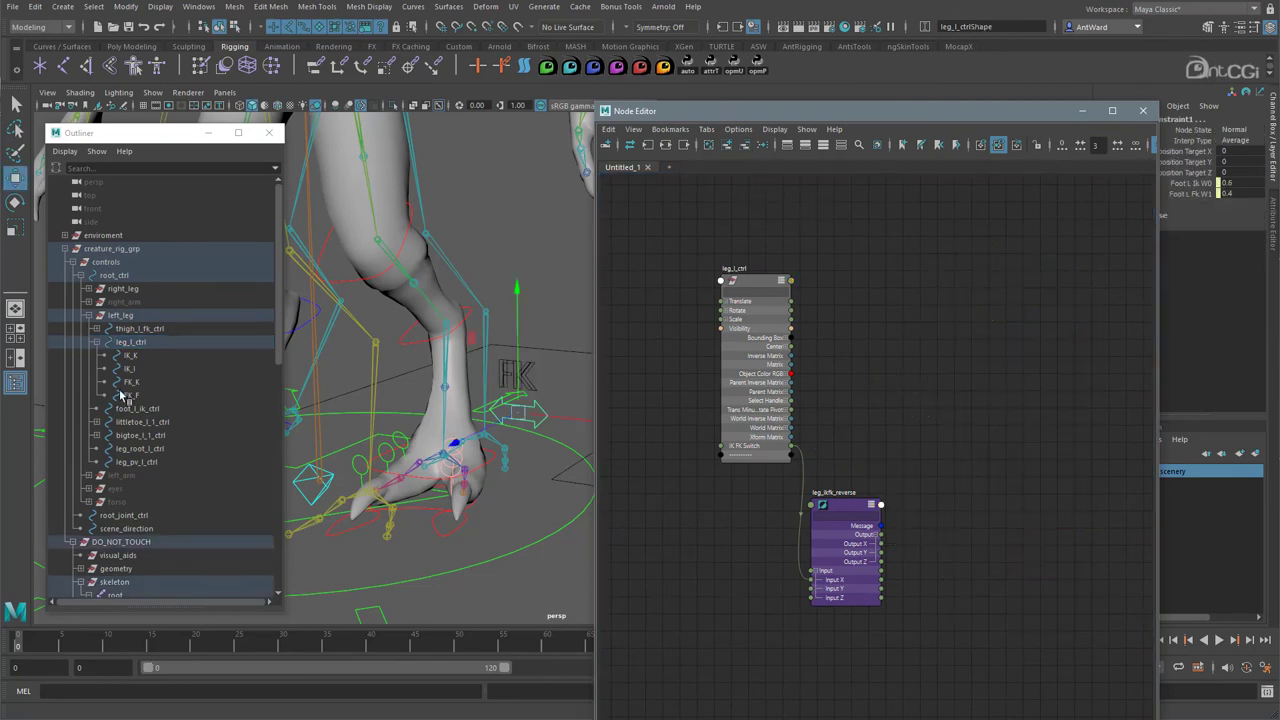
{"action": "left_click_drag", "start_coordinate": [144, 355], "coordinate": [149, 397]}
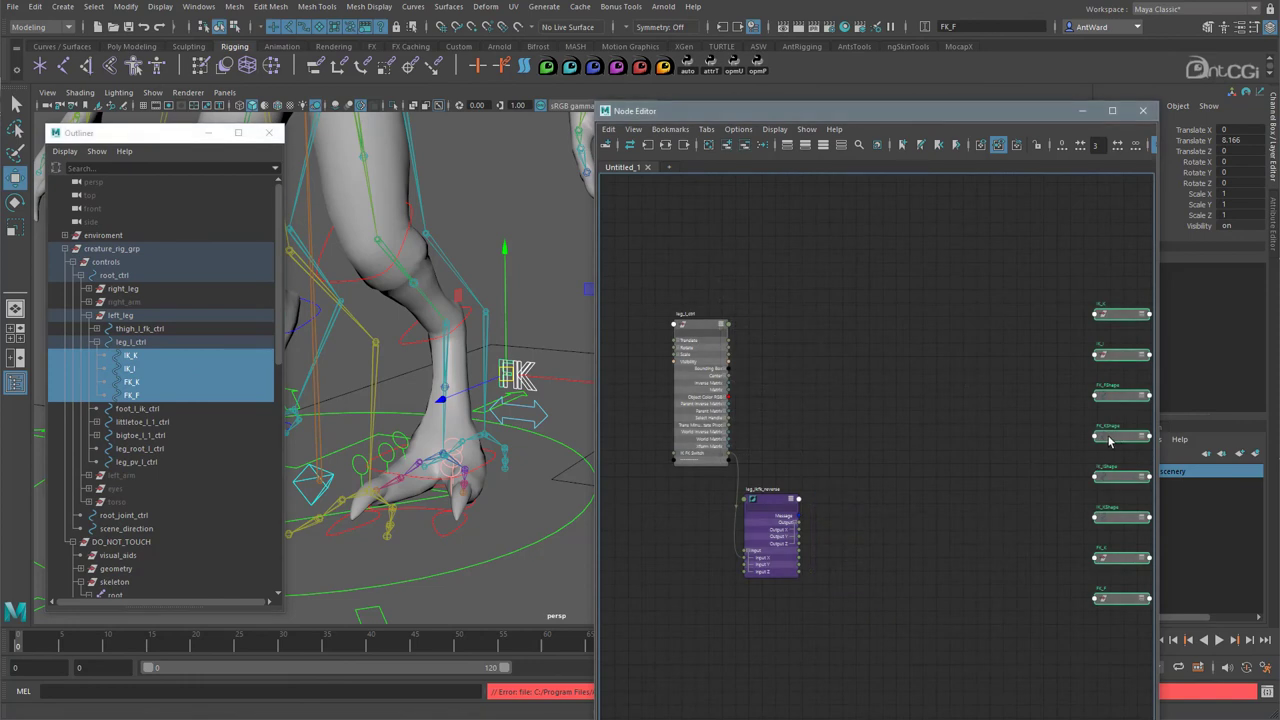
{"action": "left_click_drag", "start_coordinate": [1109, 439], "coordinate": [902, 421]}
{"action": "scroll", "coordinate": [829, 423], "scroll_direction": "up", "scroll_amount": 3}
- Remove the four letter curves' shape nodes from the graph
{"action": "left_click", "coordinate": [1026, 356]}
{"action": "left_click_drag", "start_coordinate": [975, 362], "coordinate": [1093, 378]}
{"action": "left_click_drag", "start_coordinate": [951, 417], "coordinate": [1058, 429], "text": "shift"}
{"action": "left_click_drag", "start_coordinate": [951, 473], "coordinate": [1071, 478], "text": "shift"}
{"action": "left_click_drag", "start_coordinate": [951, 529], "coordinate": [1094, 523], "text": "shift"}
{"action": "left_click", "coordinate": [750, 146]}
- Arrange the IK_K and IK_I nodes above the FK_K and FK_F nodes, close to leg_ikfk_reverse
{"action": "left_click_drag", "start_coordinate": [937, 215], "coordinate": [962, 336]}
{"action": "left_click_drag", "start_coordinate": [955, 304], "coordinate": [921, 403]}
{"action": "left_click_drag", "start_coordinate": [923, 560], "coordinate": [965, 662]}
{"action": "left_click_drag", "start_coordinate": [950, 641], "coordinate": [916, 520]}
{"action": "key", "text": "a"}
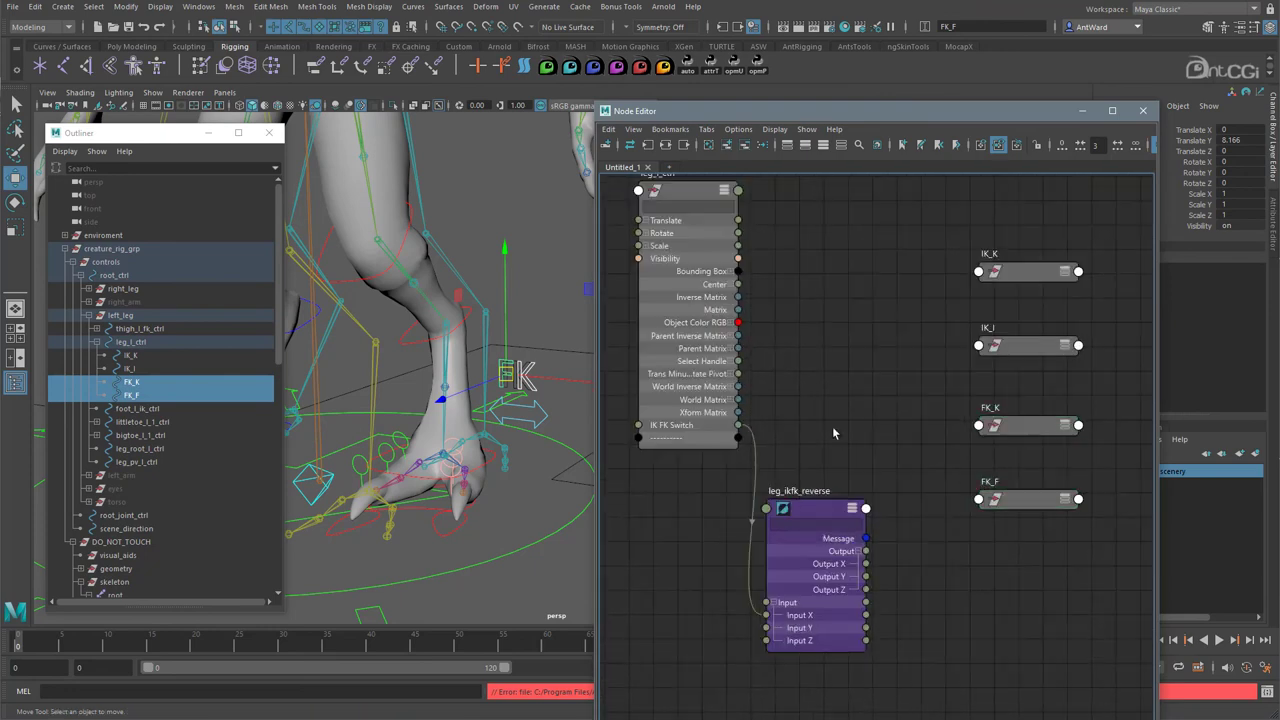
{"action": "left_click", "coordinate": [834, 433]}
- Connect leg_l_ctrl's IK FK Switch to the Visibility of FK_K and FK_F
{"action": "left_click_drag", "start_coordinate": [951, 435], "coordinate": [986, 426]}
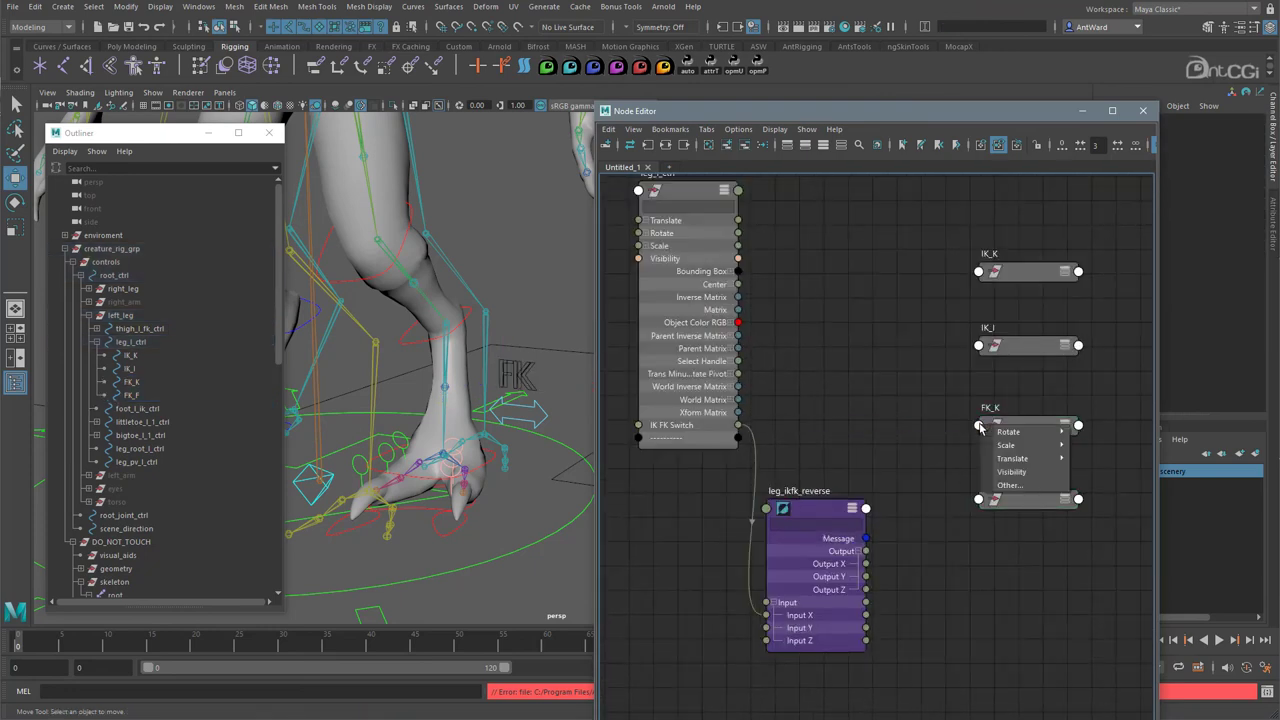
{"action": "left_click", "coordinate": [1030, 472]}
{"action": "left_click_drag", "start_coordinate": [952, 484], "coordinate": [984, 500]}
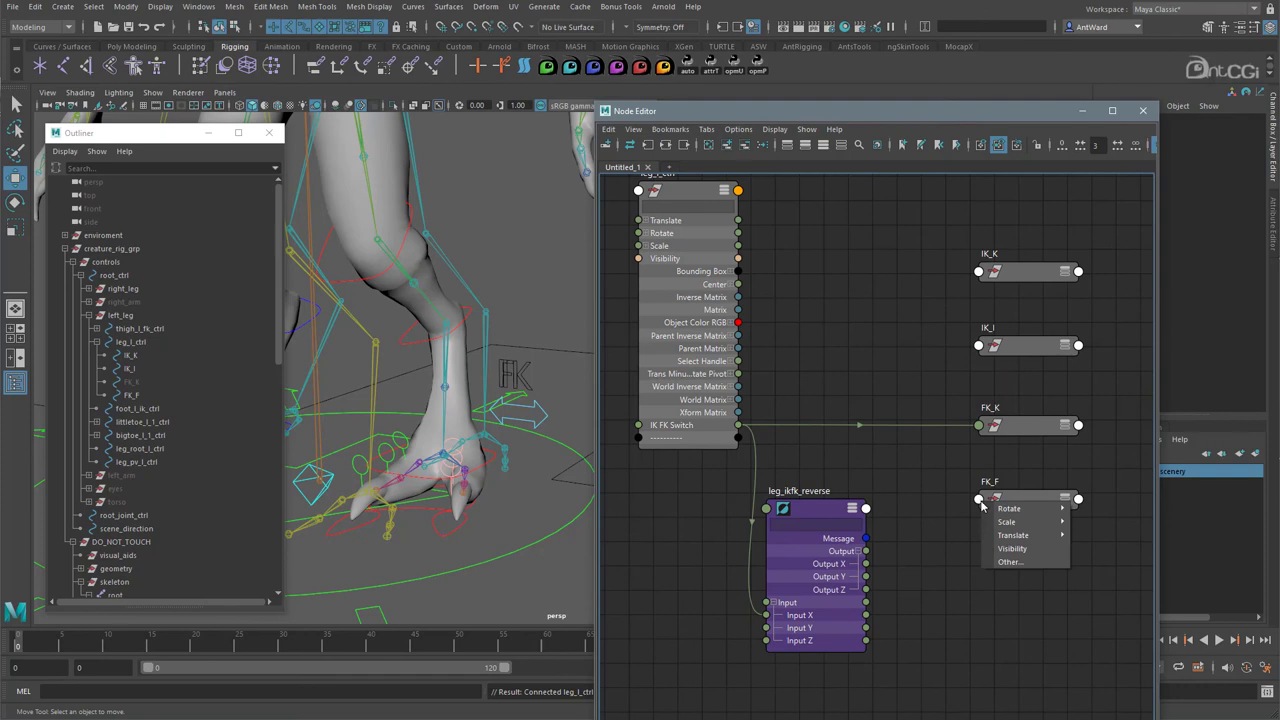
{"action": "left_click", "coordinate": [1012, 562]}
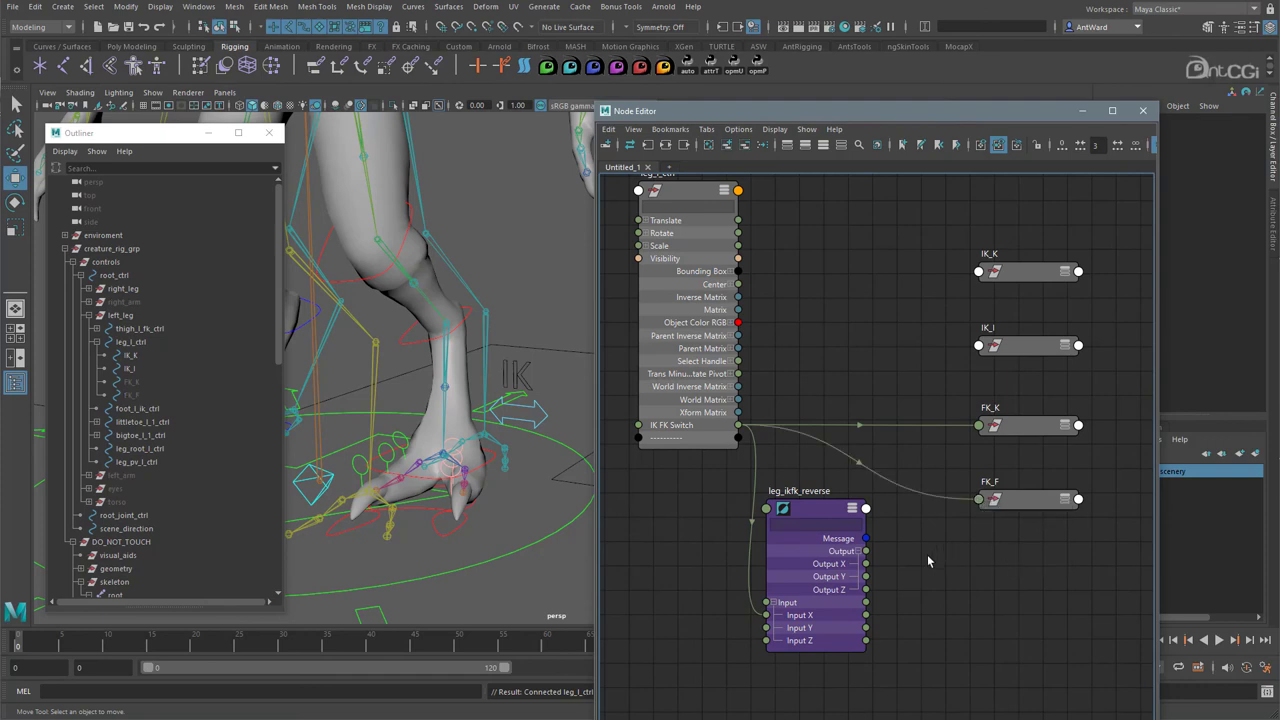
- Connect Output X of leg_ikfk_reverse to the Visibility of IK_K and IK_I
{"action": "left_click_drag", "start_coordinate": [866, 564], "coordinate": [982, 272]}
{"action": "left_click", "coordinate": [1012, 318]}
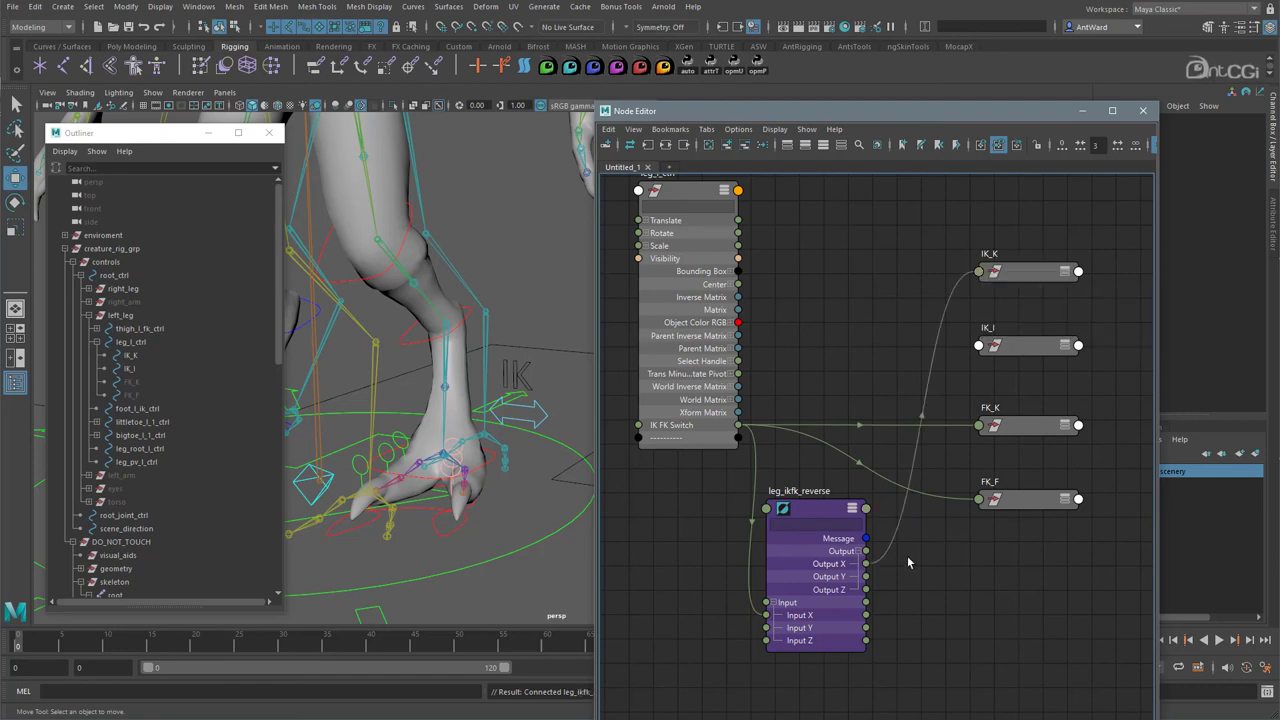
{"action": "left_click_drag", "start_coordinate": [898, 522], "coordinate": [984, 346]}
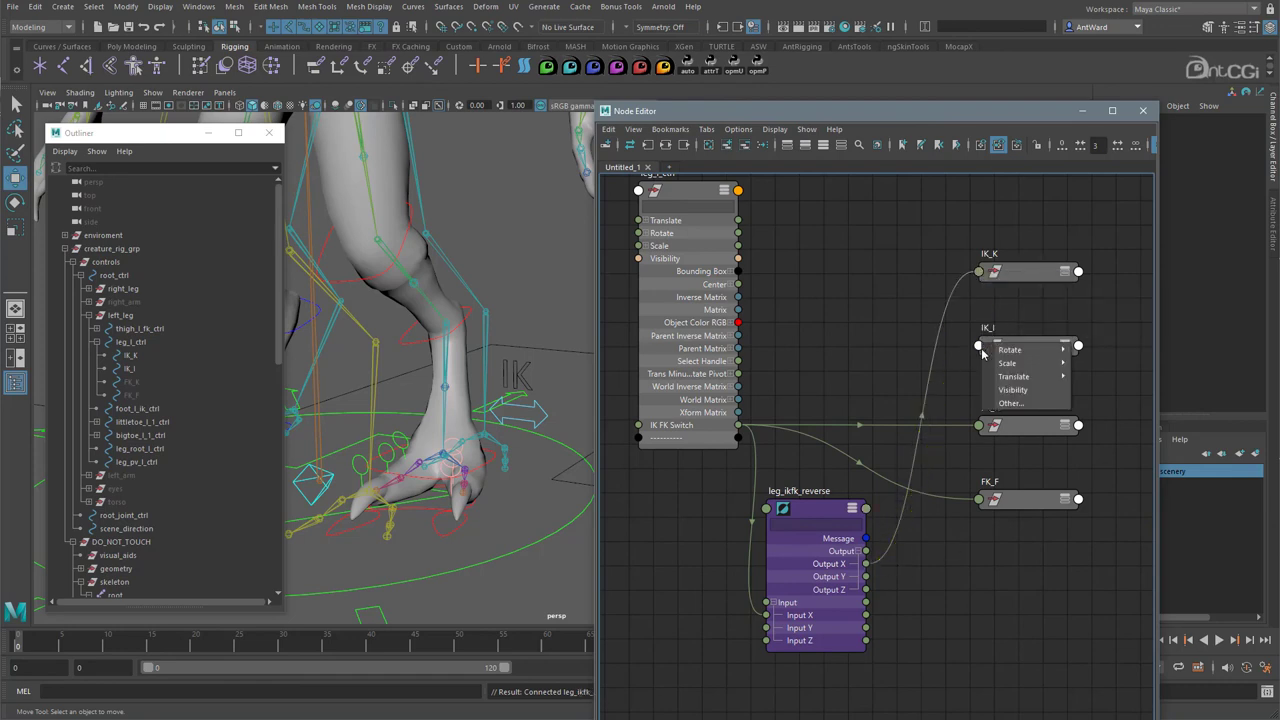
{"action": "left_click", "coordinate": [1004, 390]}
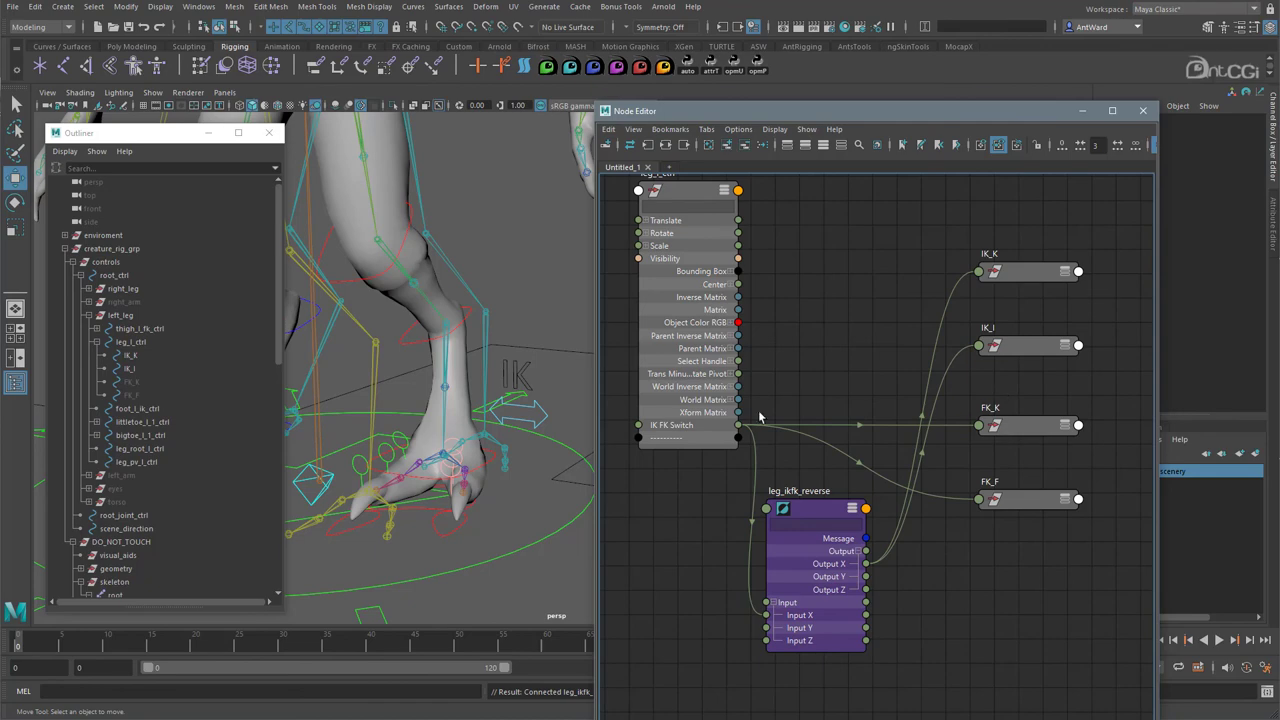
- Close the Node Editor and vary leg_l_ctrl's IK FK Switch, ending at 0.5, to test the IK and FK letters
{"action": "left_click_drag", "start_coordinate": [470, 475], "coordinate": [464, 481], "text": "alt"}
{"action": "left_click", "coordinate": [528, 428]}
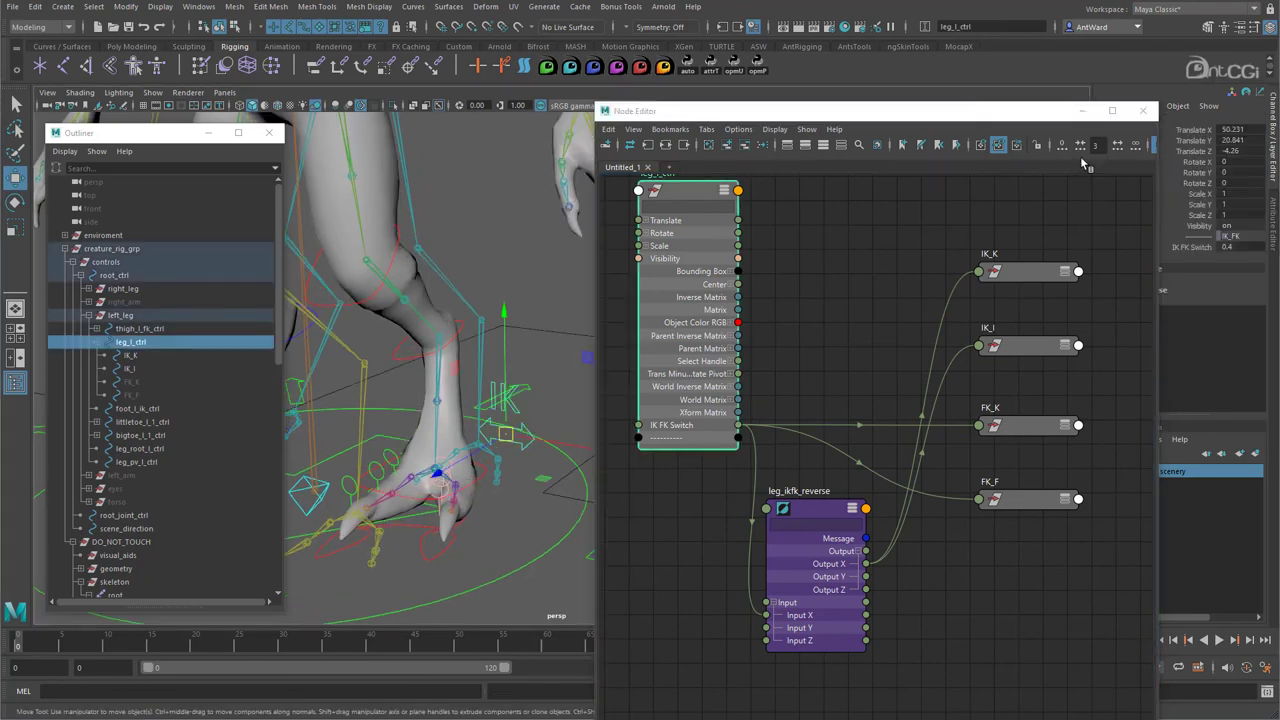
{"action": "left_click", "coordinate": [1143, 110]}
{"action": "right_click_drag", "start_coordinate": [715, 418], "coordinate": [617, 409], "text": "alt"}
{"action": "left_click_drag", "start_coordinate": [617, 409], "coordinate": [668, 392], "text": "alt"}
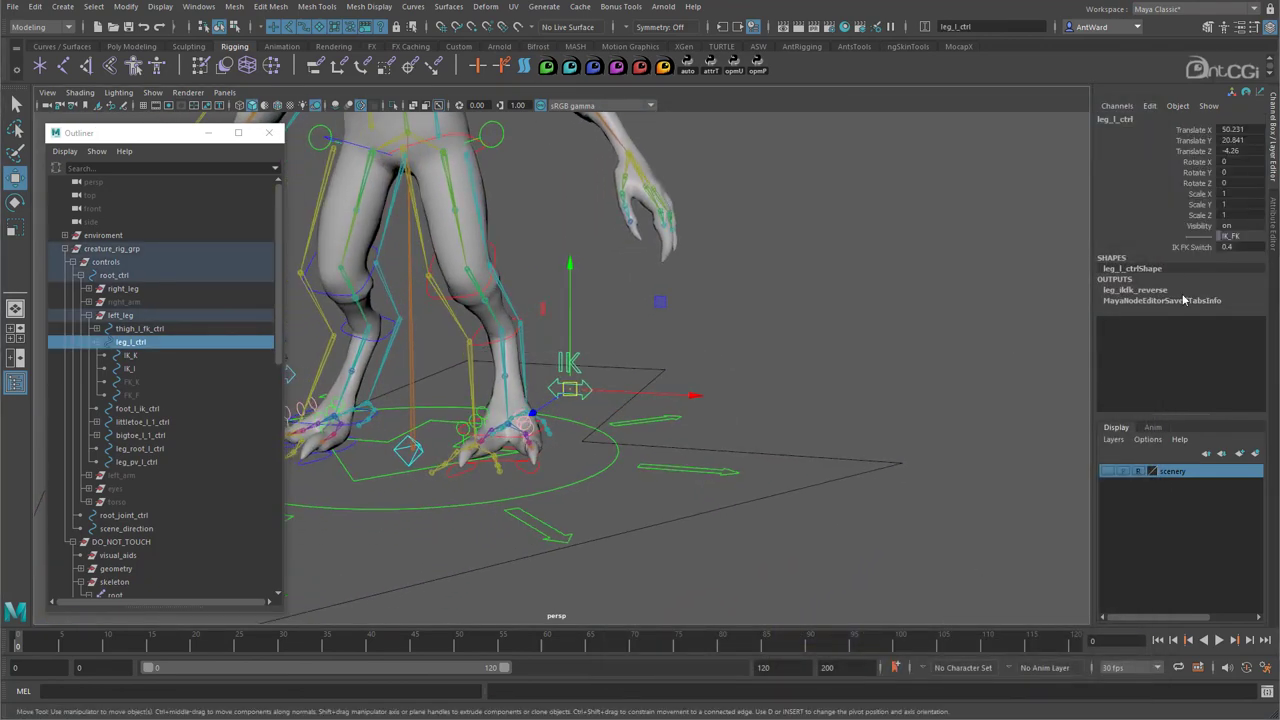
{"action": "left_click", "coordinate": [1195, 247]}
{"action": "middle_click_drag", "start_coordinate": [819, 320], "coordinate": [811, 321]}
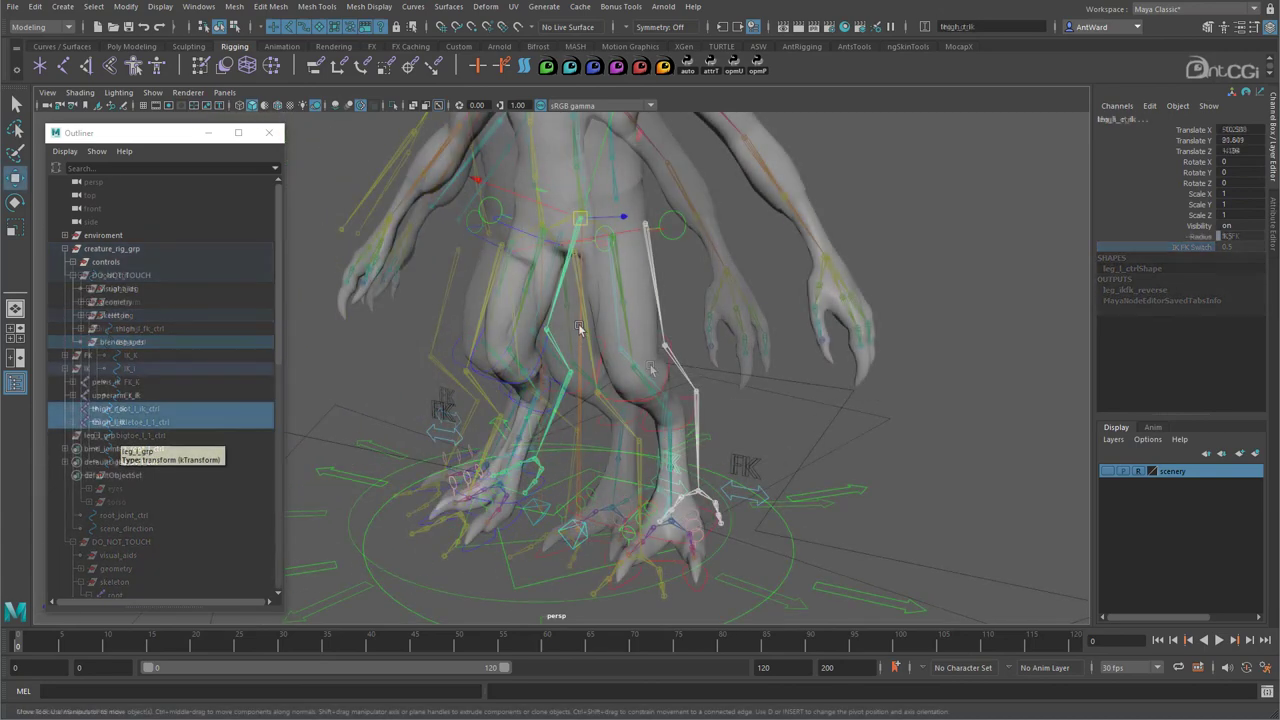
- Parent the left leg's thigh_l_fk and thigh_l_ik chains under leg_l_grp
{"action": "left_click", "coordinate": [591, 321]}
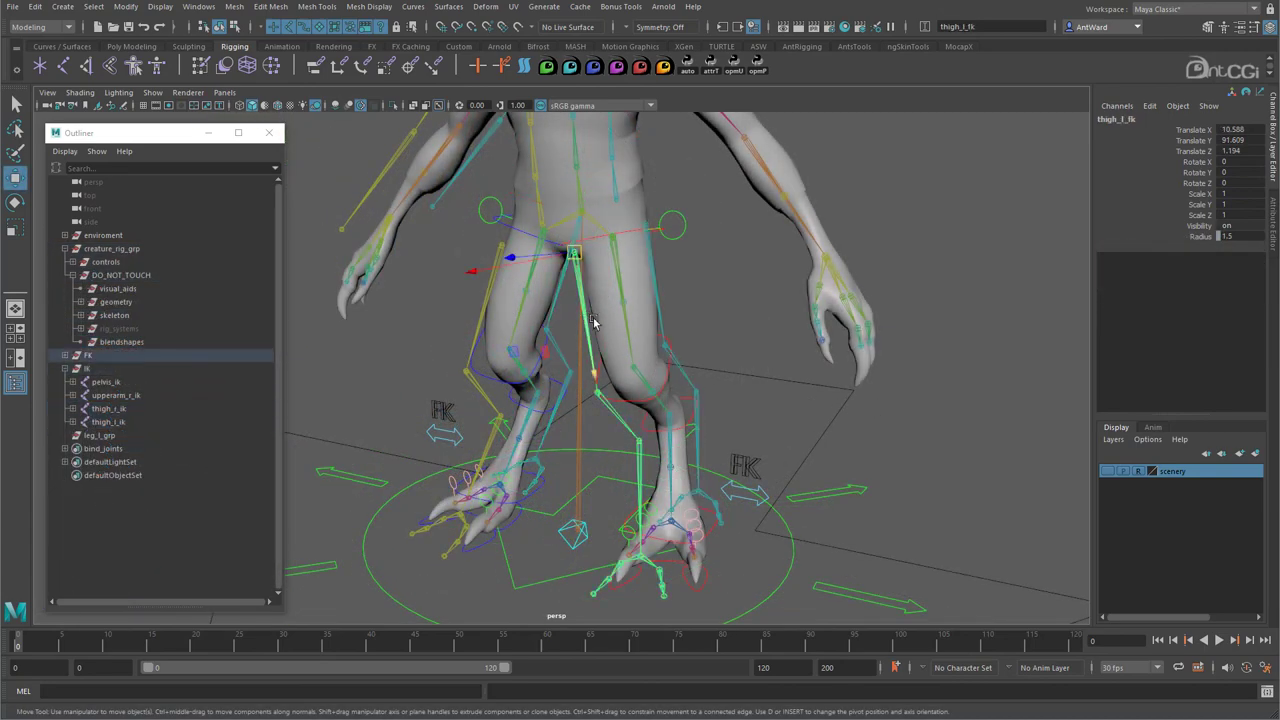
{"action": "left_click", "coordinate": [657, 275], "text": "shift"}
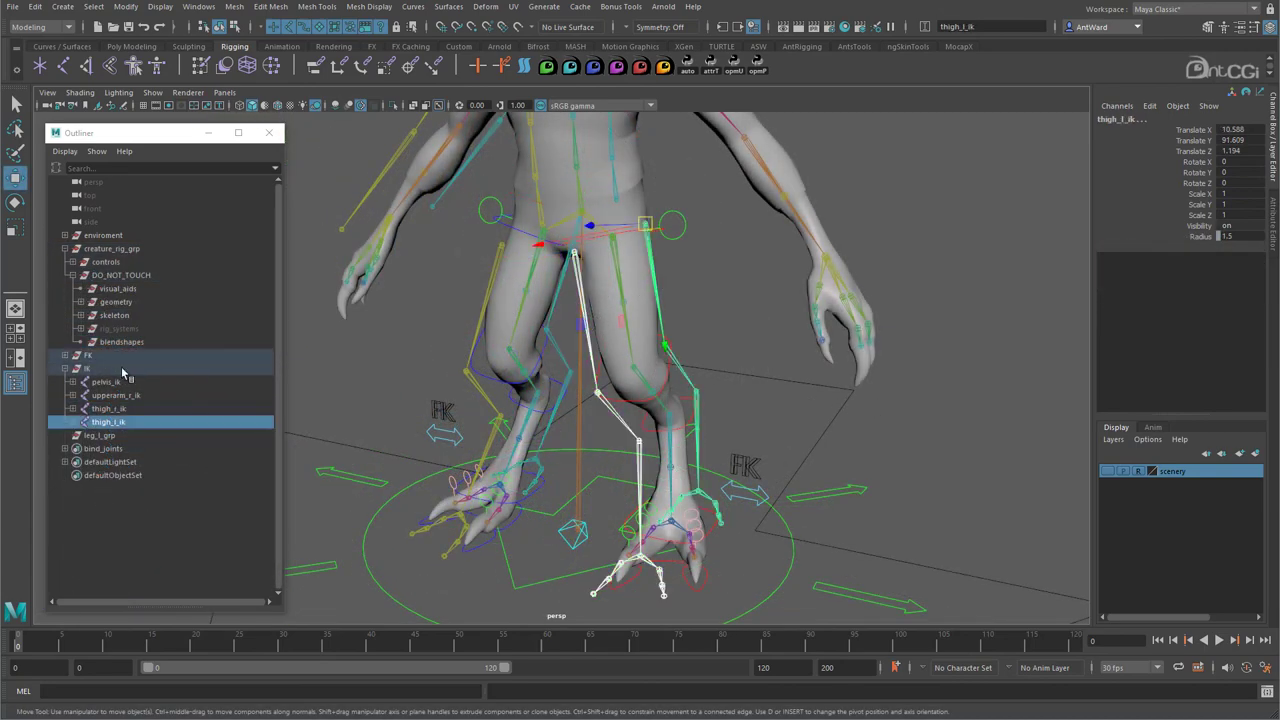
{"action": "left_click", "coordinate": [65, 356]}
{"action": "middle_click_drag", "start_coordinate": [120, 413], "coordinate": [100, 492]}
- Match the translation of thigh_l_ik and thigh_l_fk to leg_root_l_ctrl
{"action": "left_click_drag", "start_coordinate": [674, 256], "coordinate": [662, 262], "text": "alt"}
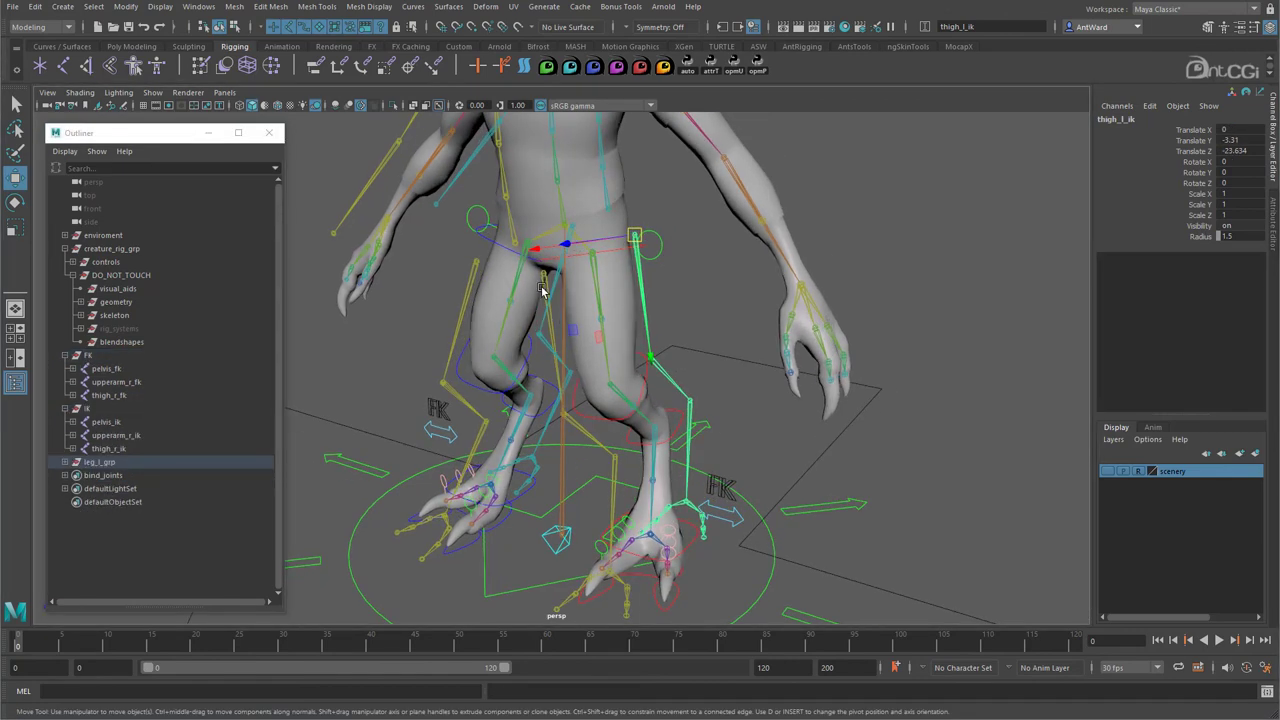
{"action": "left_click", "coordinate": [543, 276], "text": "shift"}
{"action": "left_click", "coordinate": [658, 255]}
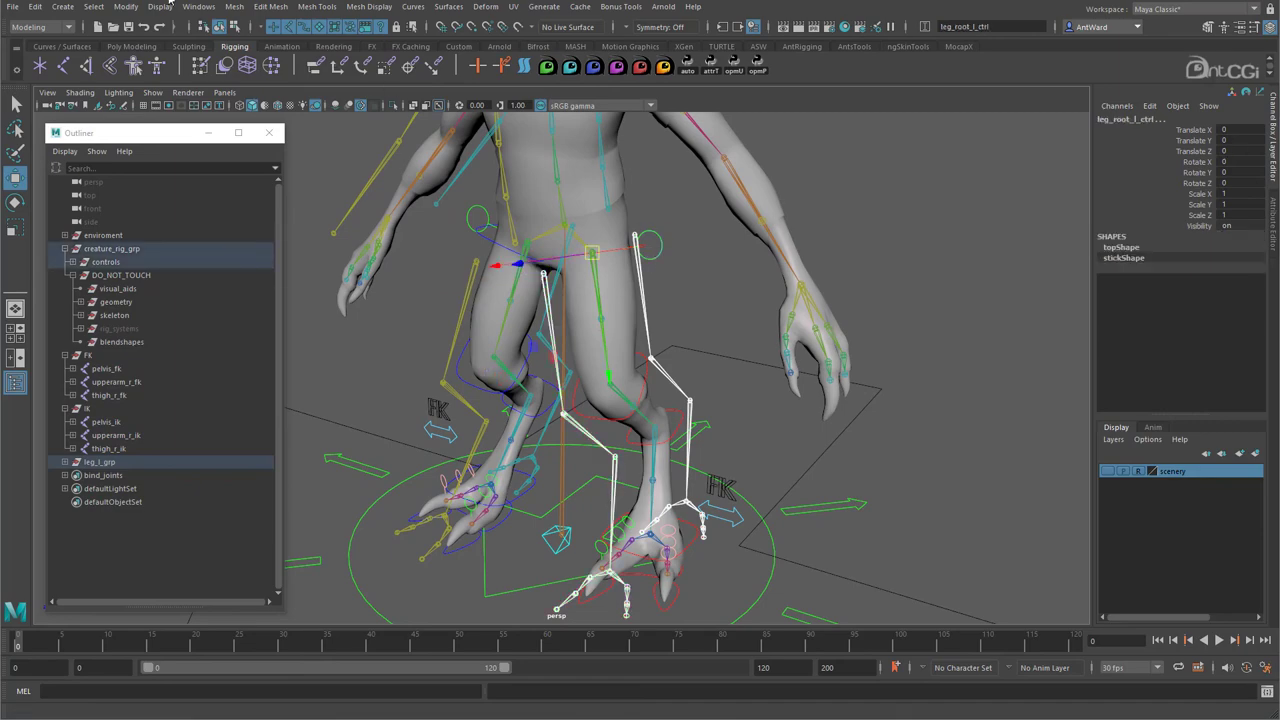
{"action": "left_click", "coordinate": [128, 7]}
{"action": "mouse_move", "coordinate": [162, 80]}
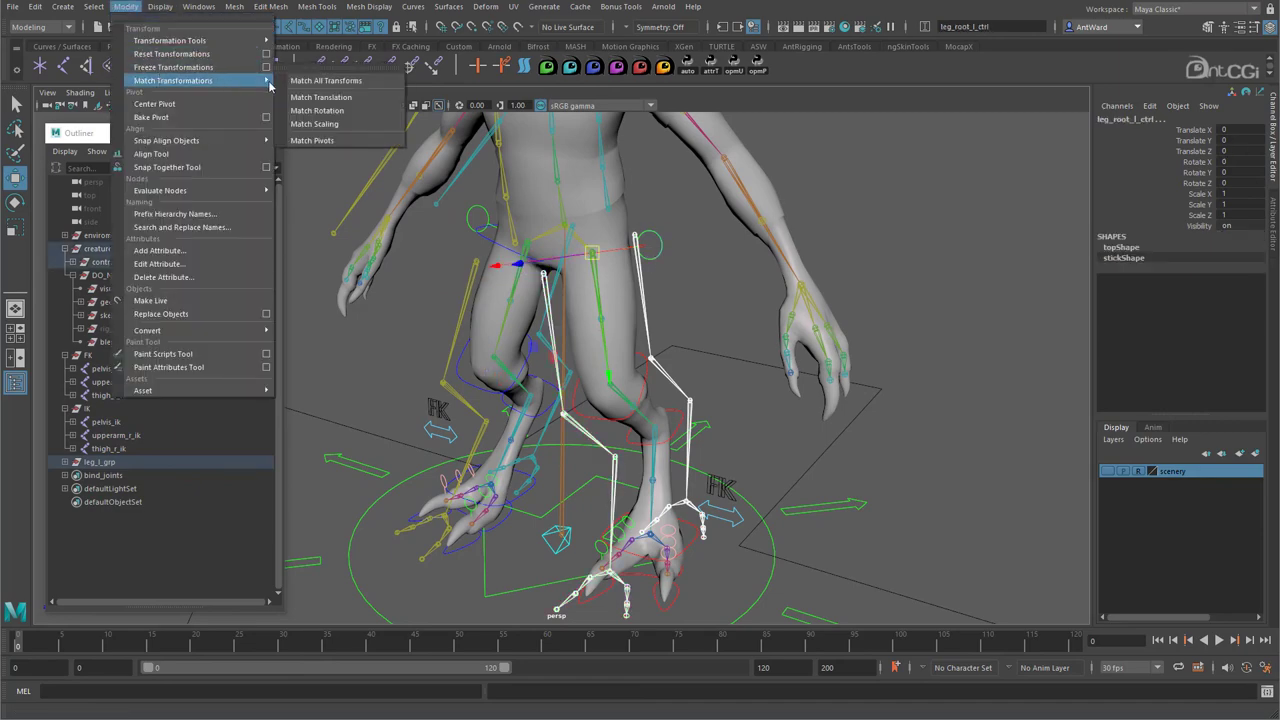
{"action": "left_click", "coordinate": [305, 97]}
{"action": "left_click_drag", "start_coordinate": [712, 311], "coordinate": [680, 290], "text": "alt"}
- Move leg_l_grp into the rig_systems group and expand that group to show it beside arm_l_grp
{"action": "left_click", "coordinate": [100, 462]}
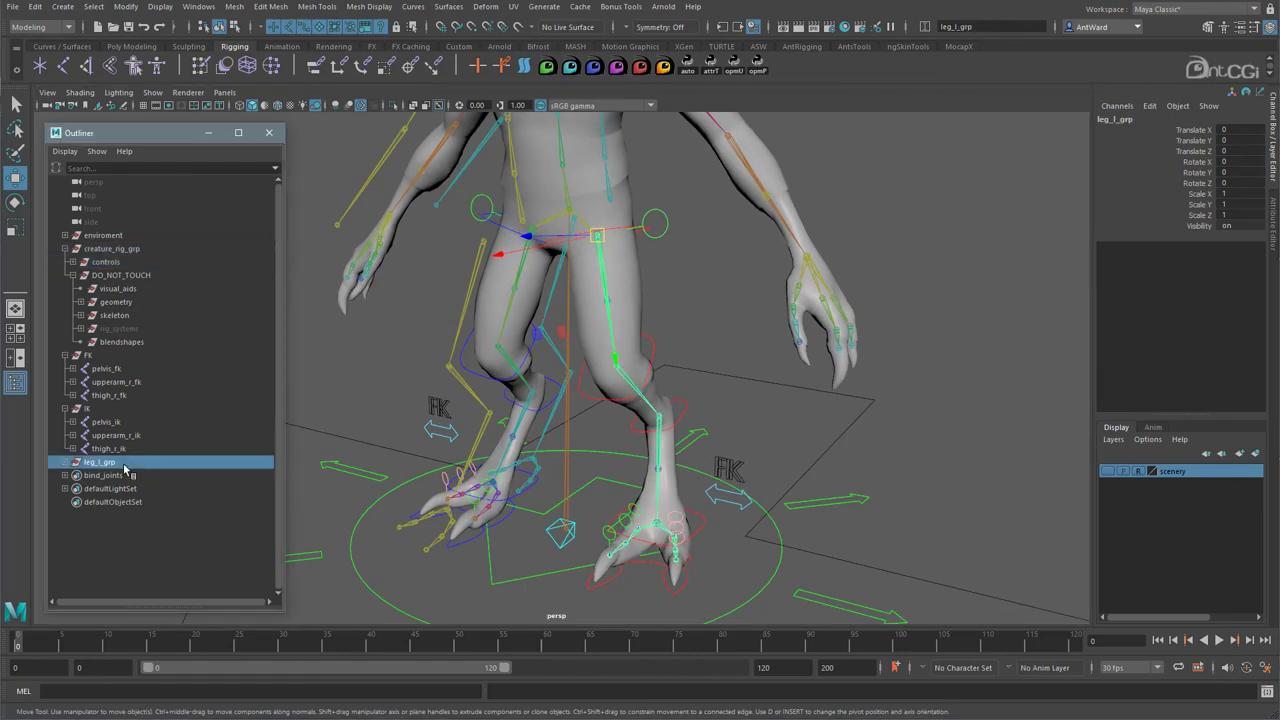
{"action": "left_click_drag", "start_coordinate": [118, 467], "coordinate": [94, 330]}
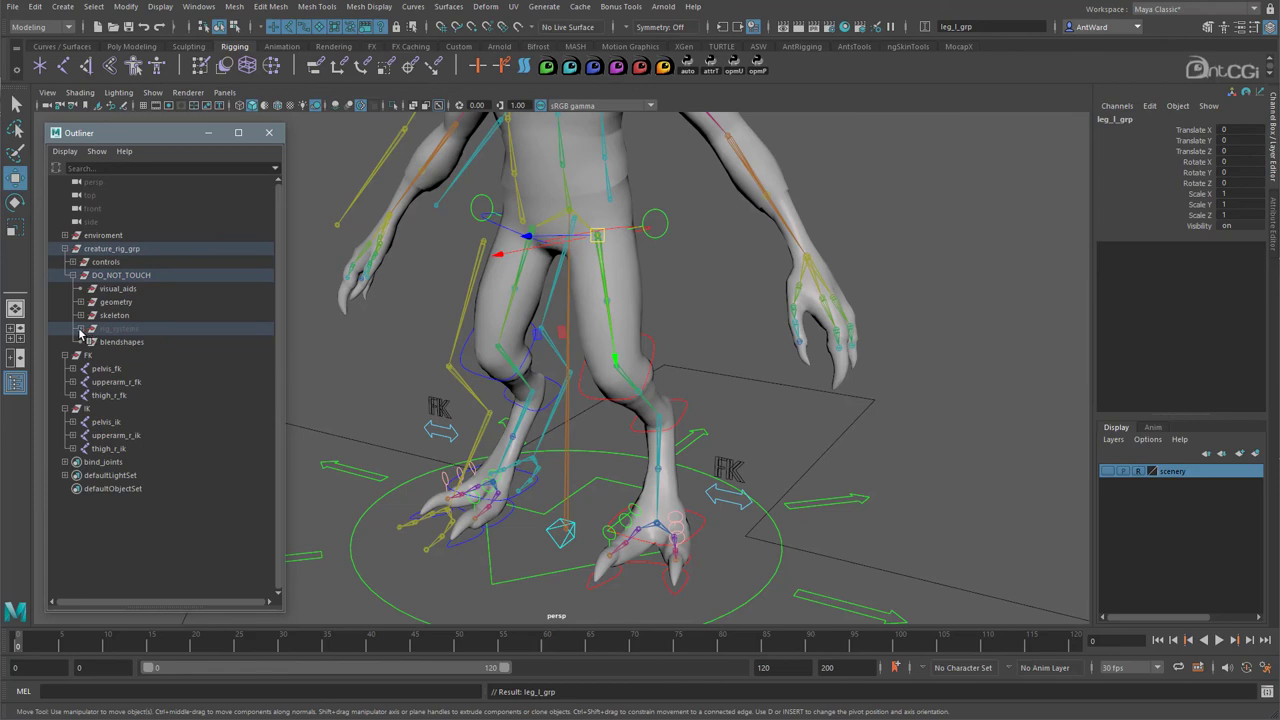
{"action": "left_click", "coordinate": [80, 330]}
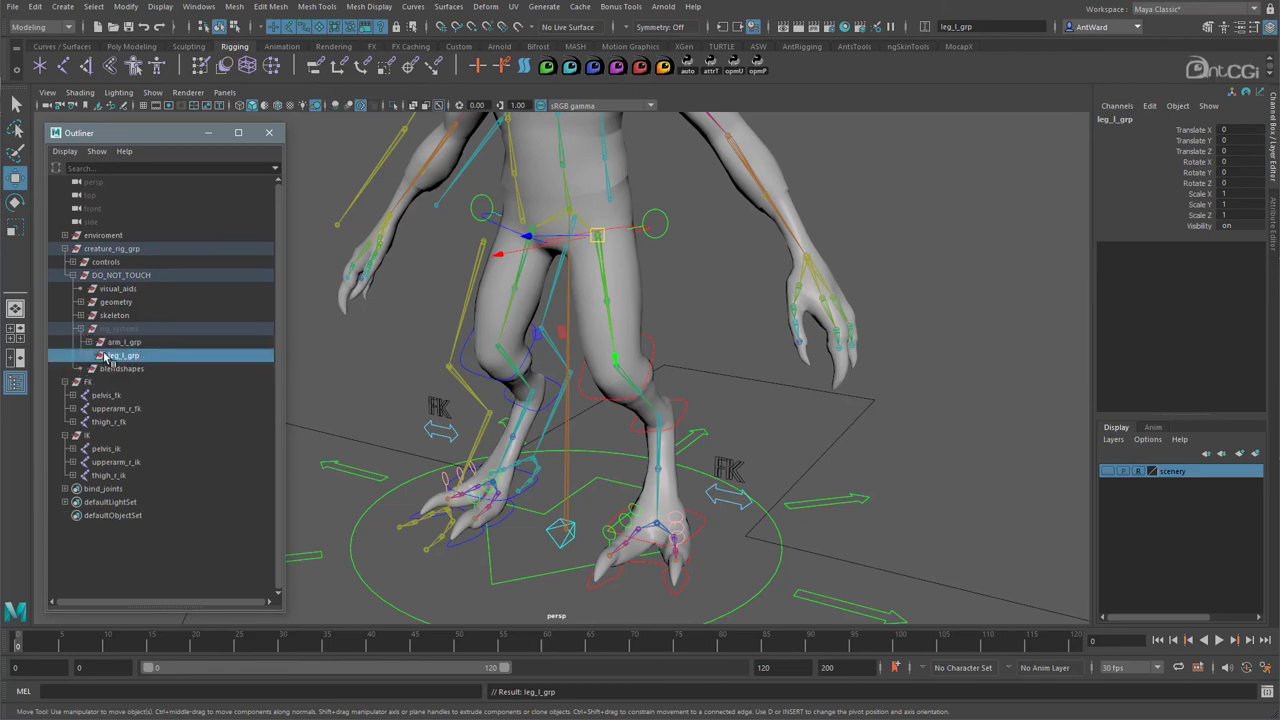
{"action": "left_click", "coordinate": [111, 342]}
{"action": "left_click", "coordinate": [118, 356]}
{"action": "left_click", "coordinate": [126, 342]}
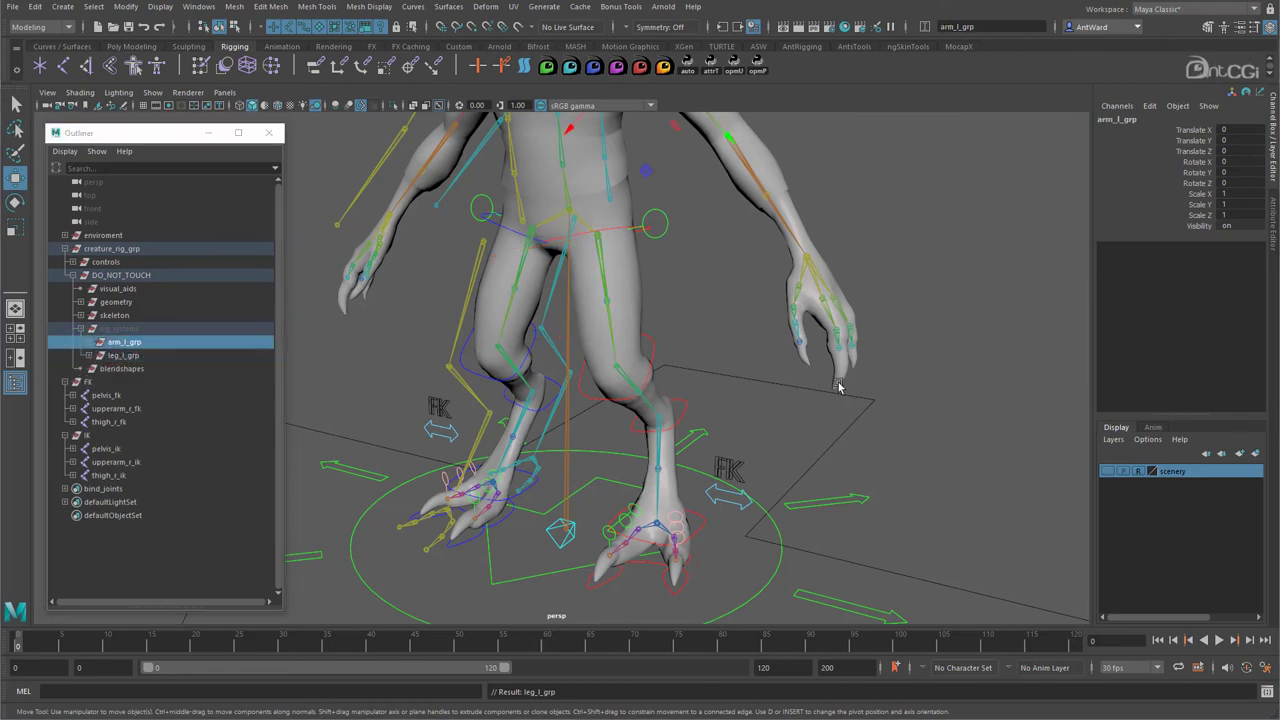
- Set root_ctrl's Arms controls to Show
{"action": "right_click_drag", "start_coordinate": [839, 387], "coordinate": [631, 331], "text": "alt"}
{"action": "middle_click_drag", "start_coordinate": [631, 331], "coordinate": [651, 351], "text": "alt"}
{"action": "right_click_drag", "start_coordinate": [651, 351], "coordinate": [826, 343], "text": "alt"}
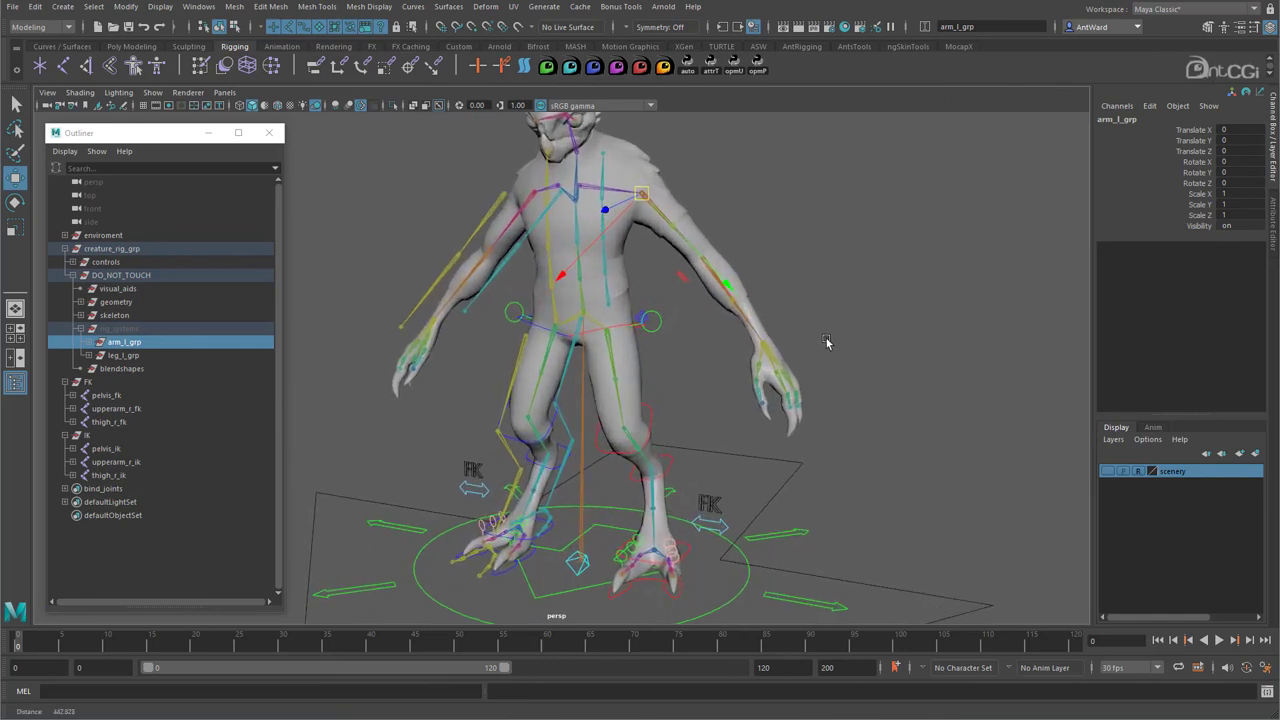
{"action": "left_click", "coordinate": [801, 538]}
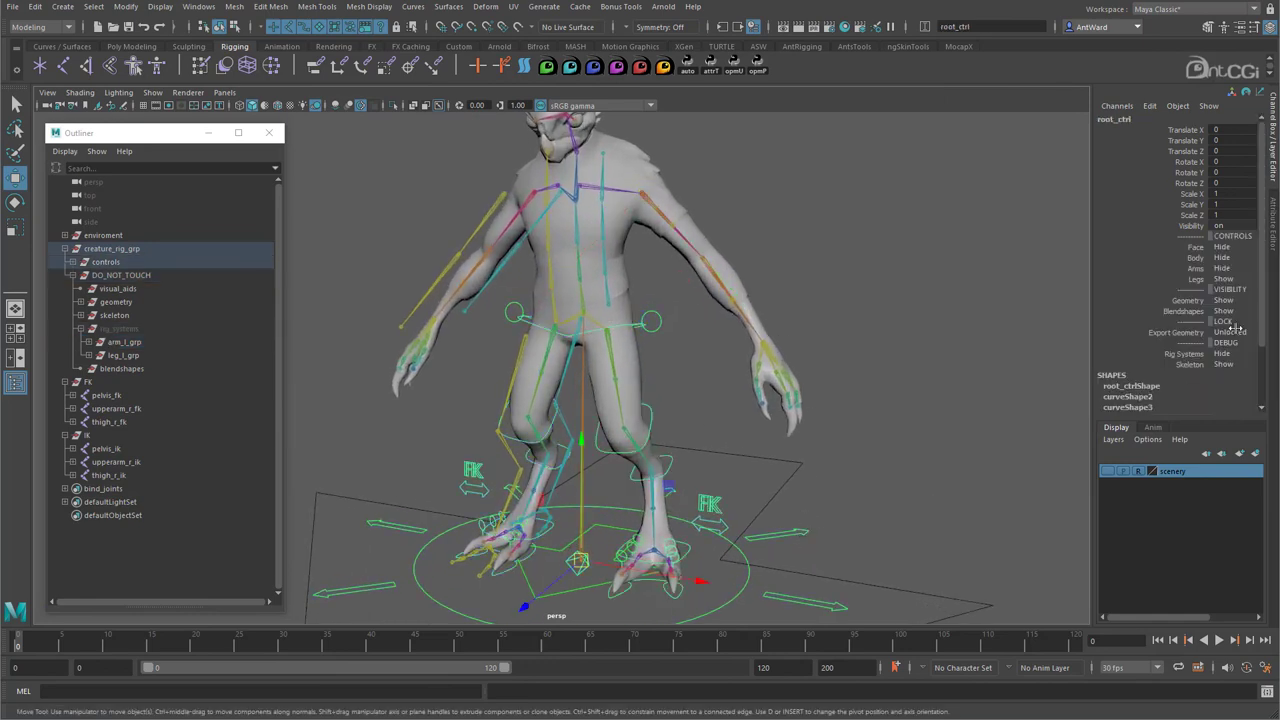
{"action": "left_click", "coordinate": [1196, 268]}
{"action": "middle_click_drag", "start_coordinate": [940, 300], "coordinate": [972, 295]}
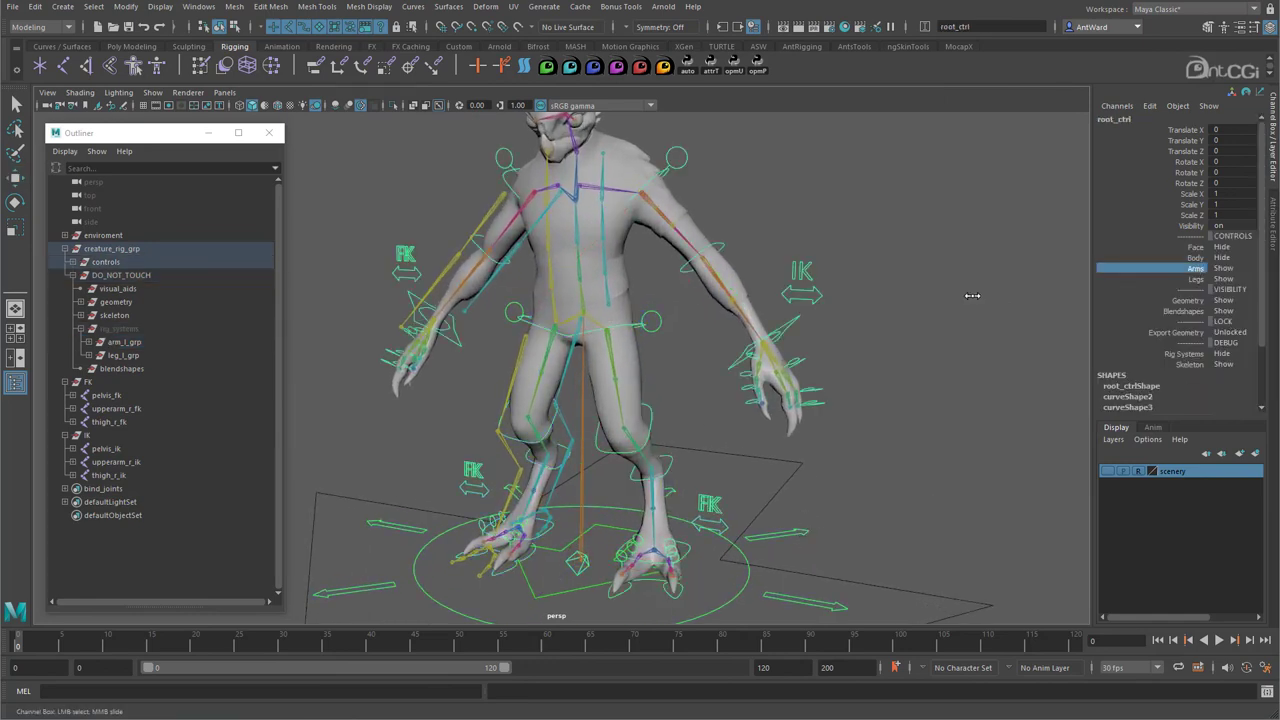
- Test moving and rotating the left arm and leg root controls together, and undo both changes
{"action": "left_click", "coordinate": [686, 160]}
{"action": "left_click", "coordinate": [661, 318], "text": "shift"}
{"action": "left_click_drag", "start_coordinate": [611, 334], "coordinate": [679, 335]}
{"action": "key", "text": "e"}
{"action": "left_click_drag", "start_coordinate": [709, 402], "coordinate": [731, 346]}
{"action": "key", "text": "ctrl+z"}
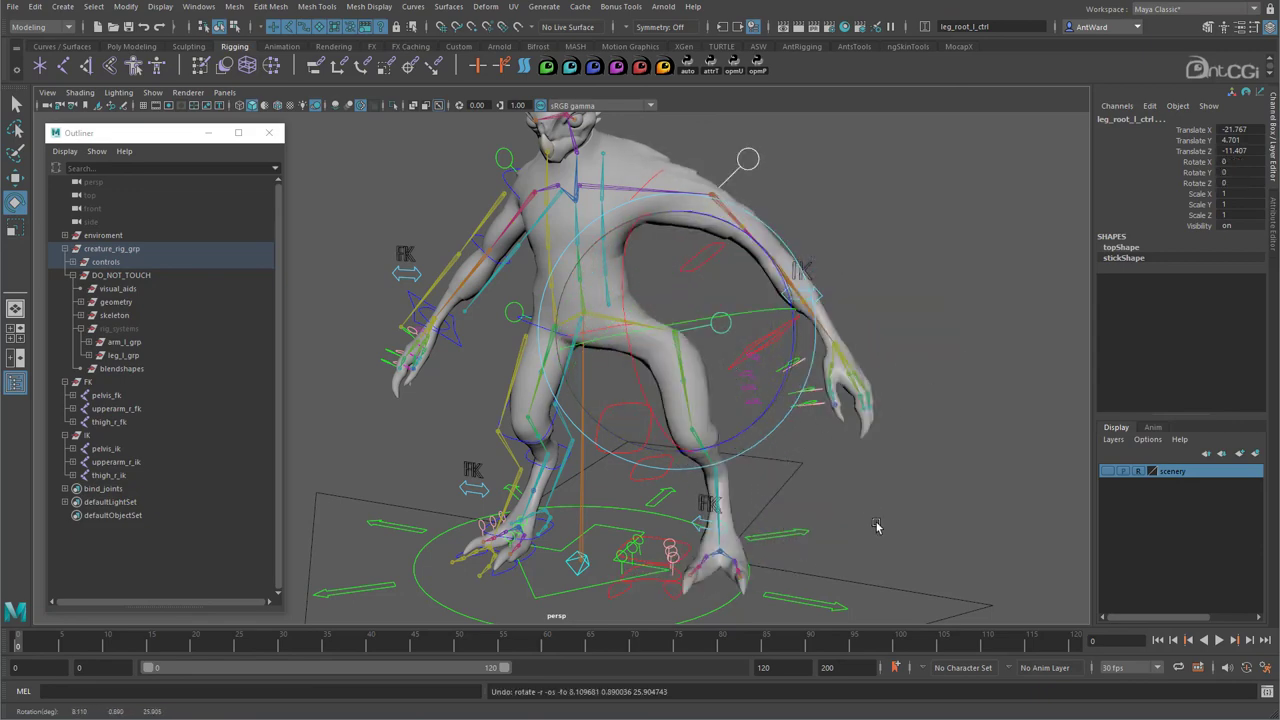
{"action": "key", "text": "ctrl+z"}
{"action": "left_click", "coordinate": [876, 527]}
- Switch leg_l_ctrl from FK to IK, try rotating leg_root_l_ctrl and undo the rotation
{"action": "left_click", "coordinate": [723, 526]}
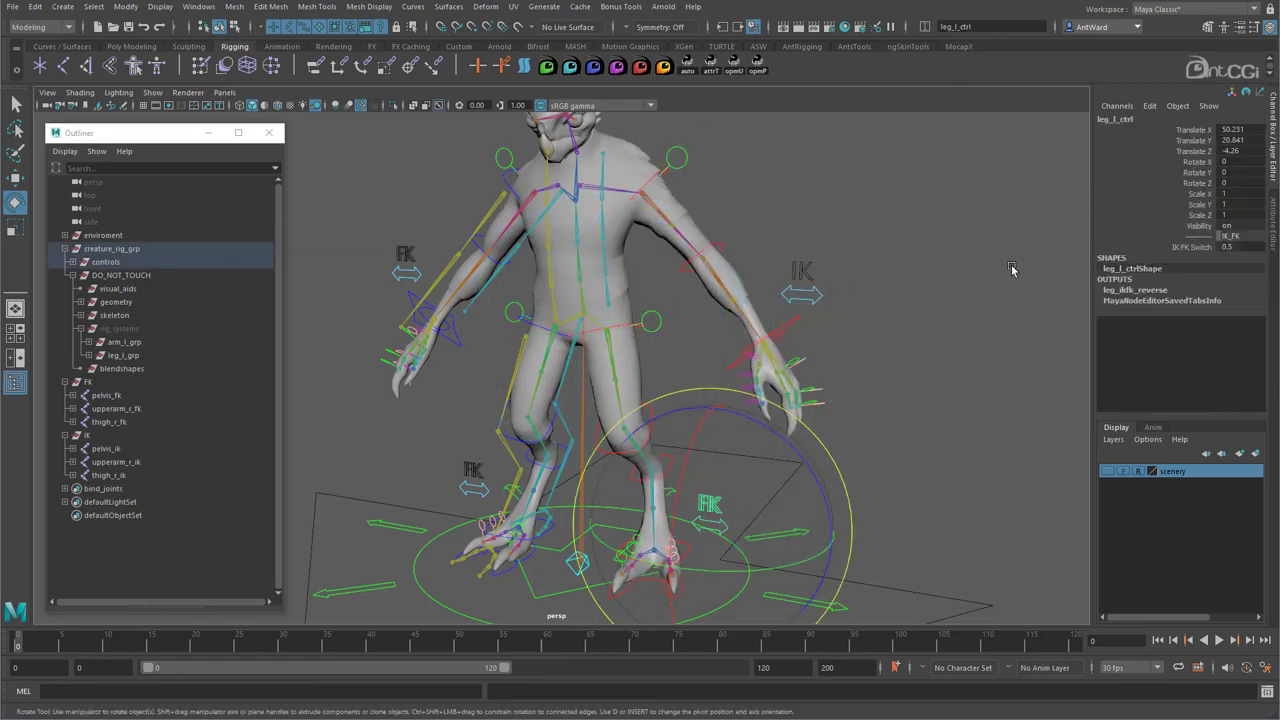
{"action": "left_click", "coordinate": [1212, 246]}
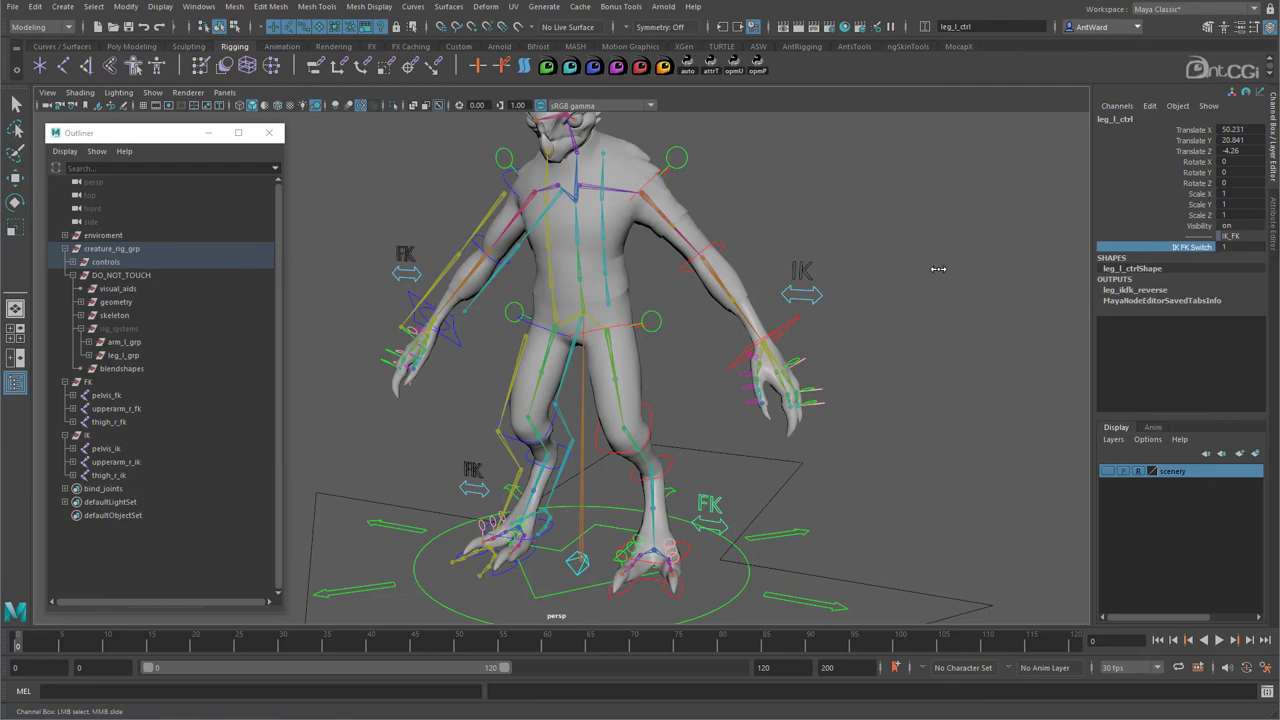
{"action": "left_click", "coordinate": [652, 323]}
{"action": "key", "text": "e"}
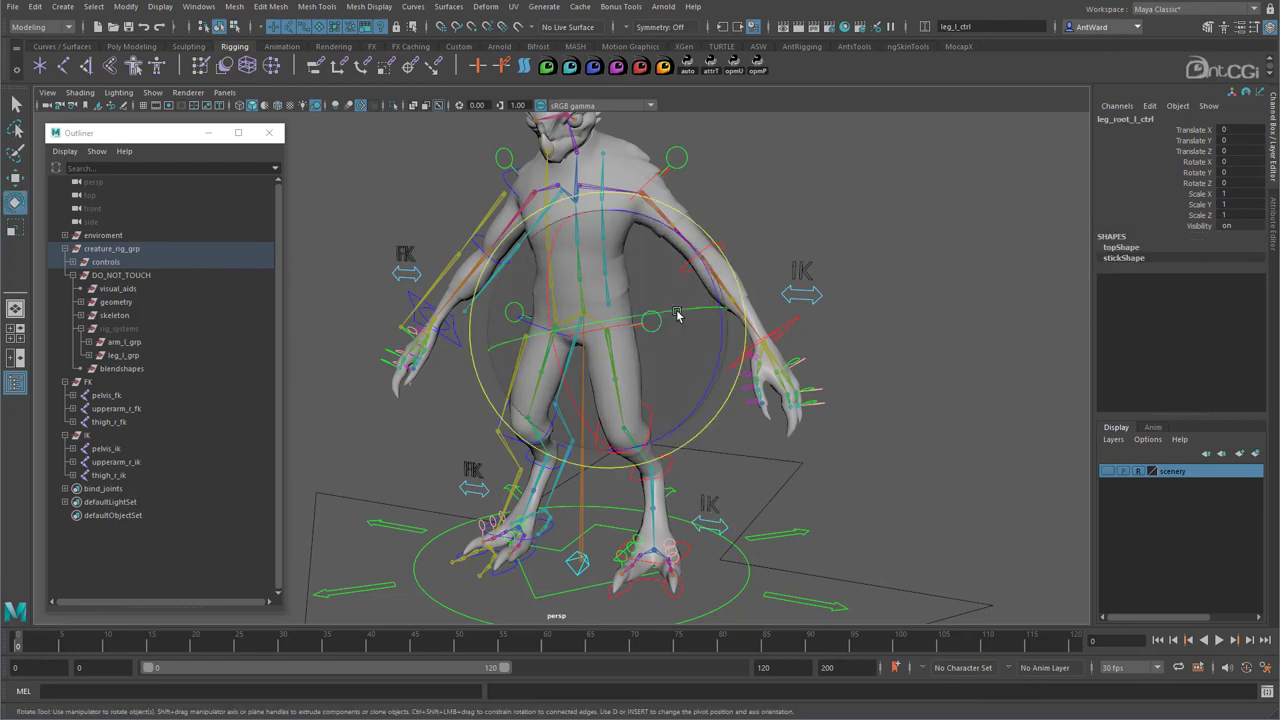
{"action": "left_click_drag", "start_coordinate": [690, 162], "coordinate": [672, 214]}
{"action": "key", "text": "ctrl+z"}
{"action": "scroll", "coordinate": [716, 388], "scroll_direction": "down", "scroll_amount": 2}
{"action": "left_click_drag", "start_coordinate": [716, 390], "coordinate": [505, 312], "text": "alt"}
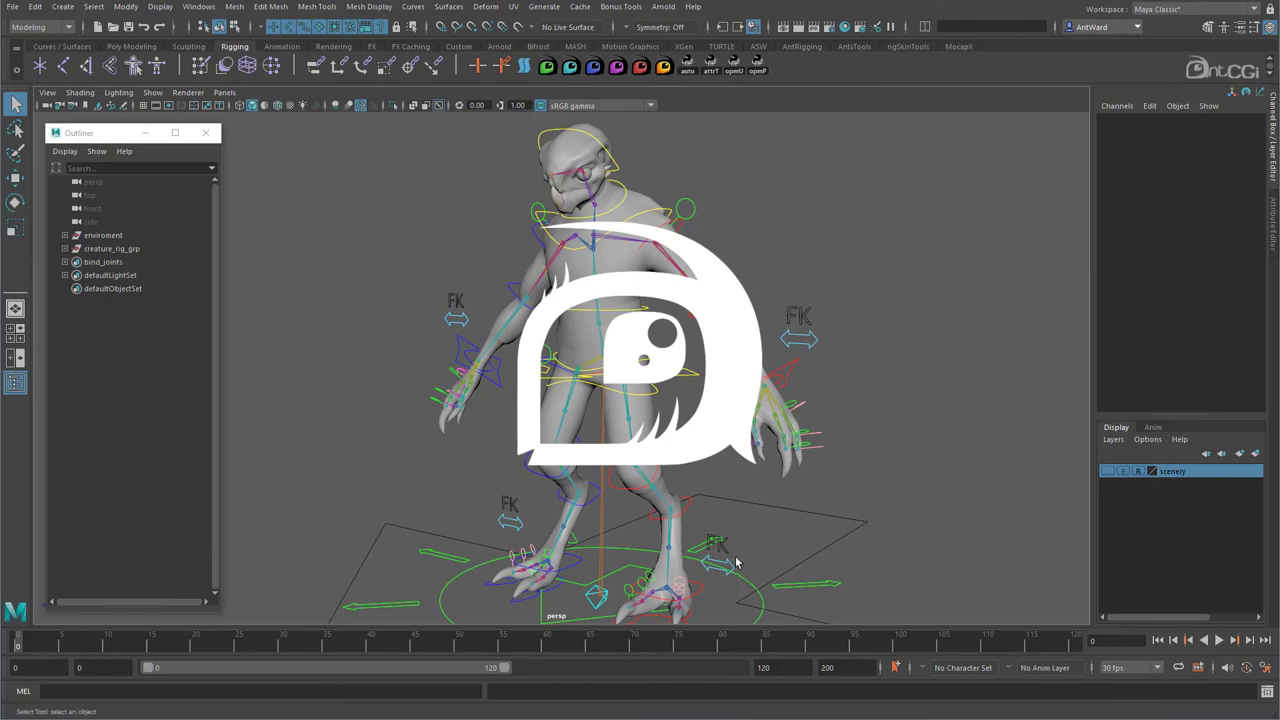
- Switch both leg controls and both arm controls together from FK to IK with their IK FK Switch
{"action": "left_click", "coordinate": [731, 563]}
{"action": "left_click", "coordinate": [522, 528], "text": "shift"}
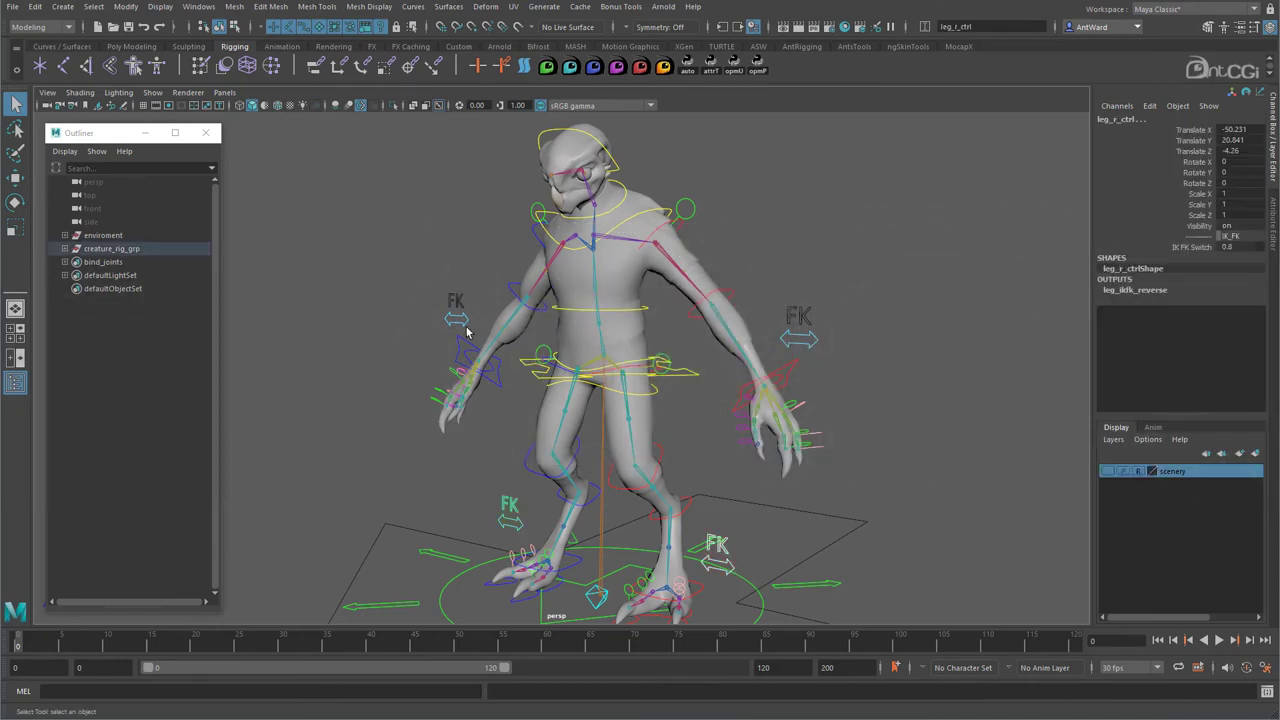
{"action": "left_click", "coordinate": [463, 320], "text": "shift"}
{"action": "left_click", "coordinate": [814, 341], "text": "shift"}
{"action": "left_click_drag", "start_coordinate": [780, 371], "coordinate": [850, 365], "text": "alt"}
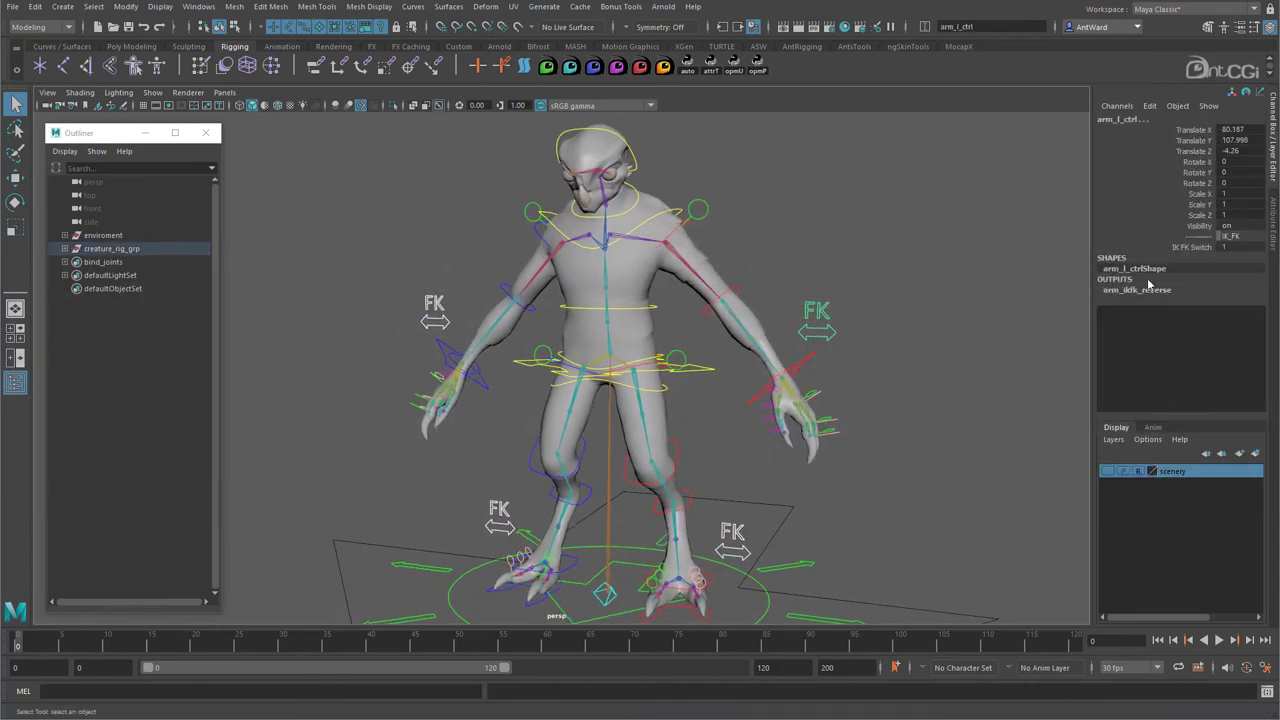
{"action": "left_click", "coordinate": [1202, 247]}
{"action": "middle_click_drag", "start_coordinate": [940, 303], "coordinate": [914, 311]}
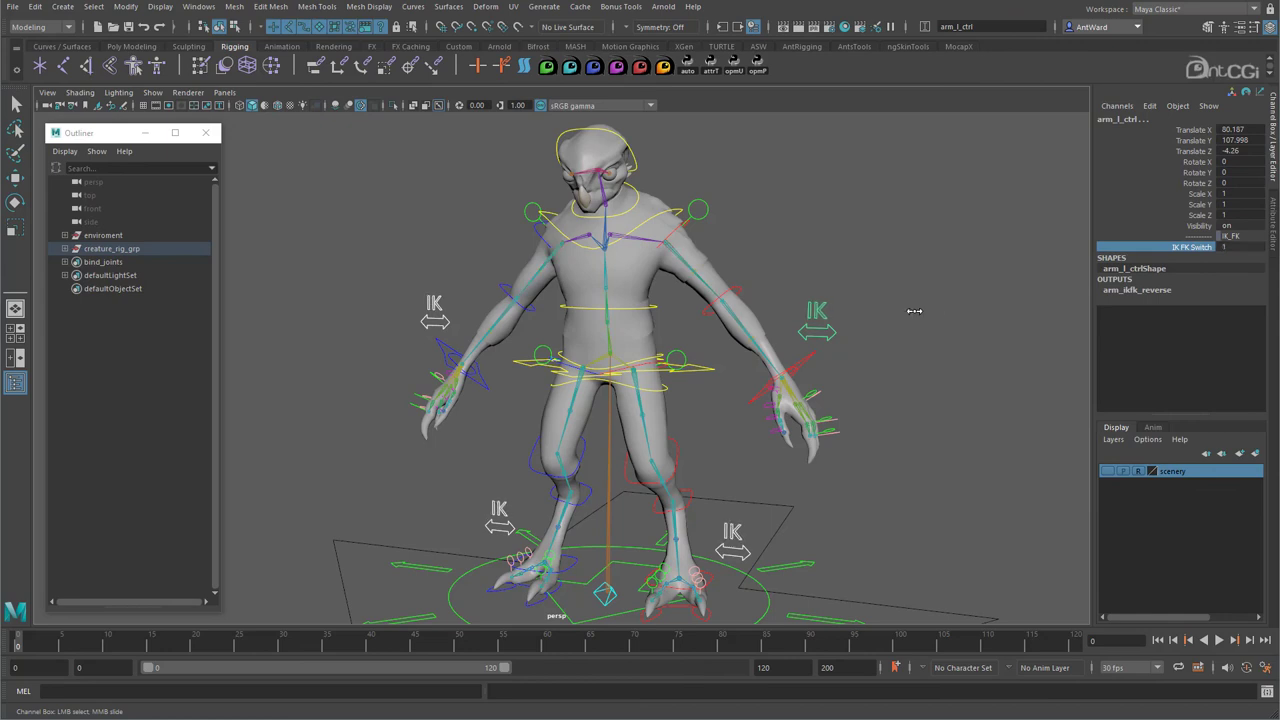
- Expand creature_rig_grp down through rig_systems to list the IK and FK chains of the arm, leg and spine groups
{"action": "left_click_drag", "start_coordinate": [859, 313], "coordinate": [800, 308], "text": "alt"}
{"action": "left_click", "coordinate": [65, 248]}
{"action": "left_click", "coordinate": [73, 275]}
{"action": "left_click", "coordinate": [81, 328]}
{"action": "left_click", "coordinate": [89, 395]}
{"action": "left_click", "coordinate": [89, 368]}
{"action": "left_click", "coordinate": [89, 355]}
{"action": "left_click", "coordinate": [89, 342]}
{"action": "left_click", "coordinate": [89, 461]}
- Move the upperarm_l_ik, upperarm_r_ik, thigh_l_ik, thigh_r_ik and pelvis_ik chains together sideways, away from the controls
{"action": "left_click", "coordinate": [154, 488]}
{"action": "left_click", "coordinate": [150, 528], "text": "ctrl"}
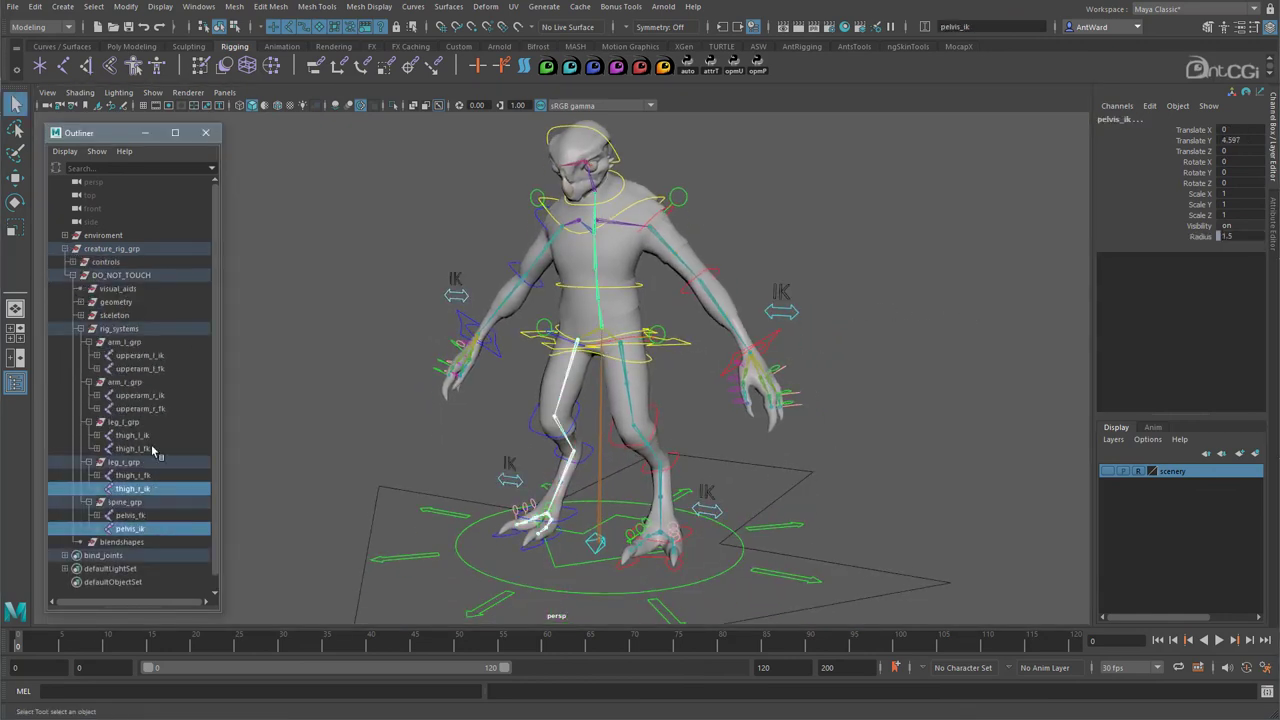
{"action": "left_click", "coordinate": [151, 435], "text": "ctrl"}
{"action": "left_click", "coordinate": [150, 395], "text": "ctrl"}
{"action": "left_click", "coordinate": [150, 355], "text": "ctrl"}
{"action": "left_click_drag", "start_coordinate": [513, 366], "coordinate": [414, 315], "text": "alt"}
{"action": "key", "text": "w"}
{"action": "left_click_drag", "start_coordinate": [480, 243], "coordinate": [556, 240]}
{"action": "left_click_drag", "start_coordinate": [632, 312], "coordinate": [687, 246], "text": "alt"}
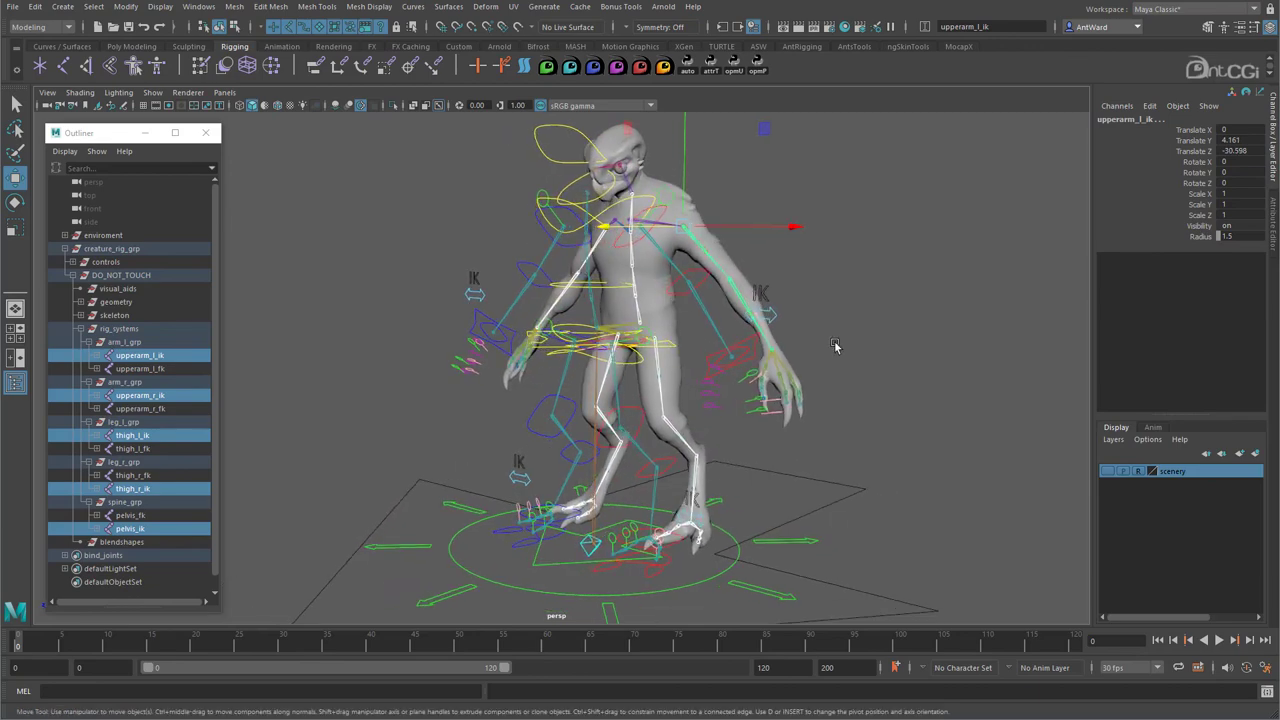
- Switch both arm controls and both leg controls together from IK to FK by setting their IK FK Switch to 1
{"action": "left_click", "coordinate": [613, 270]}
{"action": "left_click_drag", "start_coordinate": [637, 330], "coordinate": [795, 315], "text": "alt"}
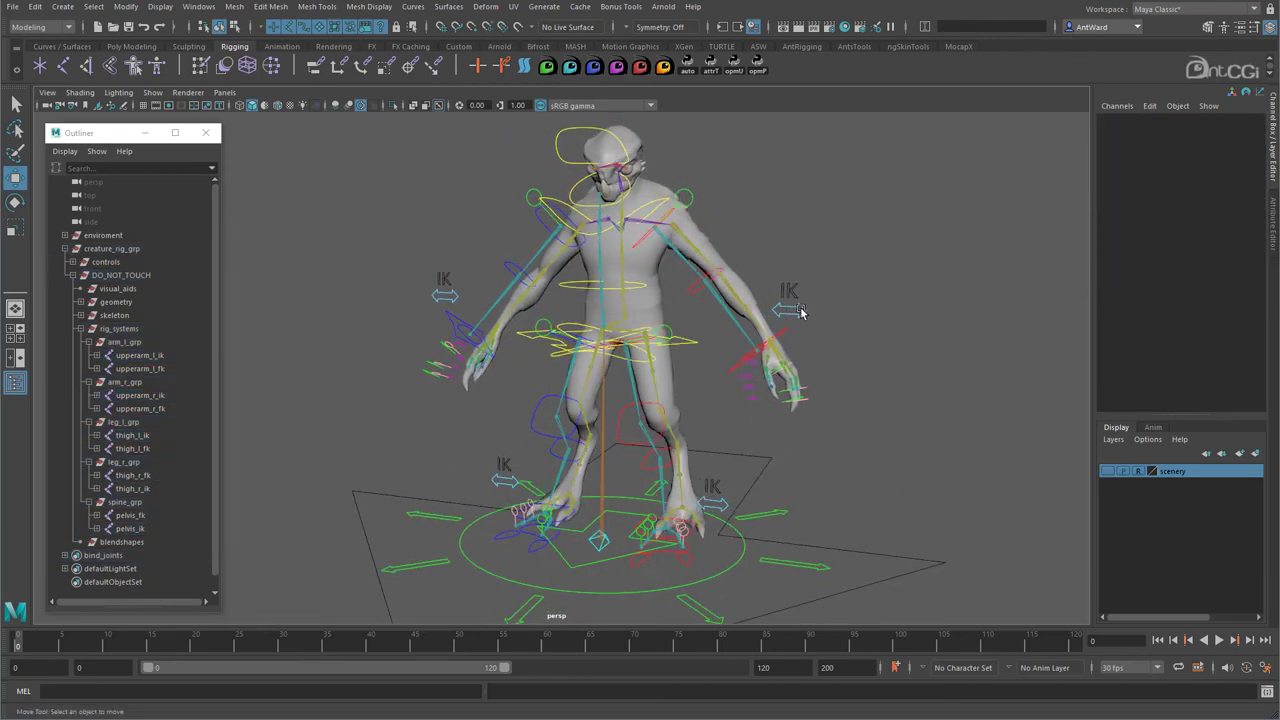
{"action": "left_click", "coordinate": [800, 312]}
{"action": "left_click", "coordinate": [456, 297]}
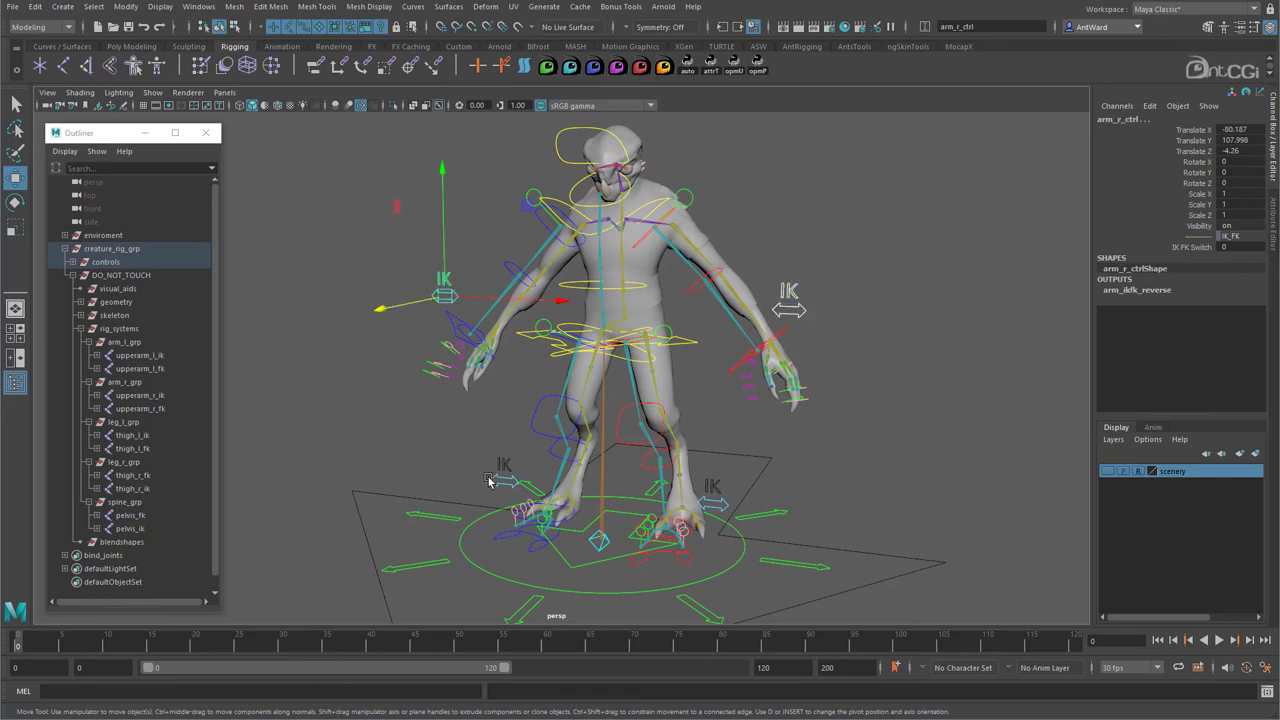
{"action": "left_click", "coordinate": [494, 481]}
{"action": "left_click", "coordinate": [728, 506]}
{"action": "left_click_drag", "start_coordinate": [728, 506], "coordinate": [1063, 291], "text": "alt"}
{"action": "left_click", "coordinate": [1184, 247]}
{"action": "middle_click_drag", "start_coordinate": [893, 290], "coordinate": [905, 286]}
- Select cog_ctrl at the pelvis, try moving it freely and undo the move
{"action": "left_click_drag", "start_coordinate": [676, 328], "coordinate": [716, 332], "text": "alt"}
{"action": "left_click", "coordinate": [715, 335]}
{"action": "key", "text": "w"}
{"action": "left_click_drag", "start_coordinate": [654, 360], "coordinate": [623, 319], "text": "alt"}
{"action": "key", "text": "ctrl+z"}
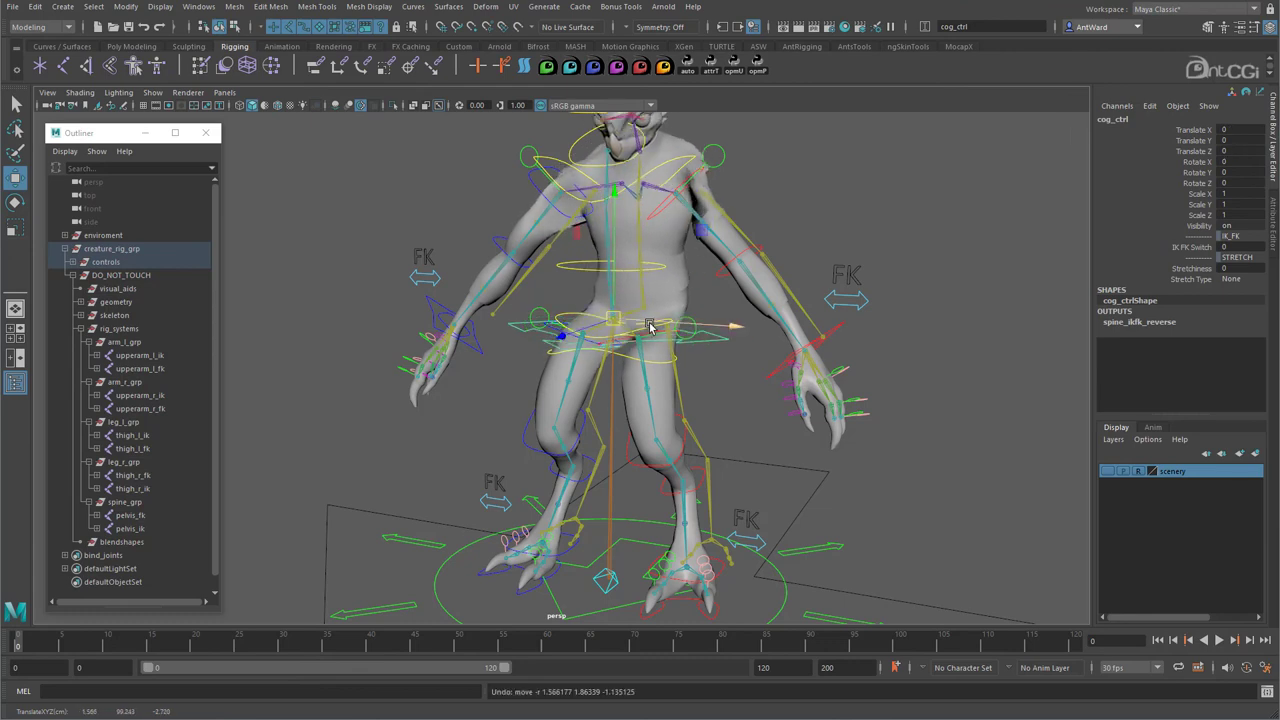
- Switch the spine from IK to FK by setting the IK FK Switch of cog_ctrl to 1
{"action": "middle_click_drag", "start_coordinate": [650, 327], "coordinate": [613, 370], "text": "alt"}
{"action": "right_click_drag", "start_coordinate": [613, 370], "coordinate": [726, 371], "text": "alt"}
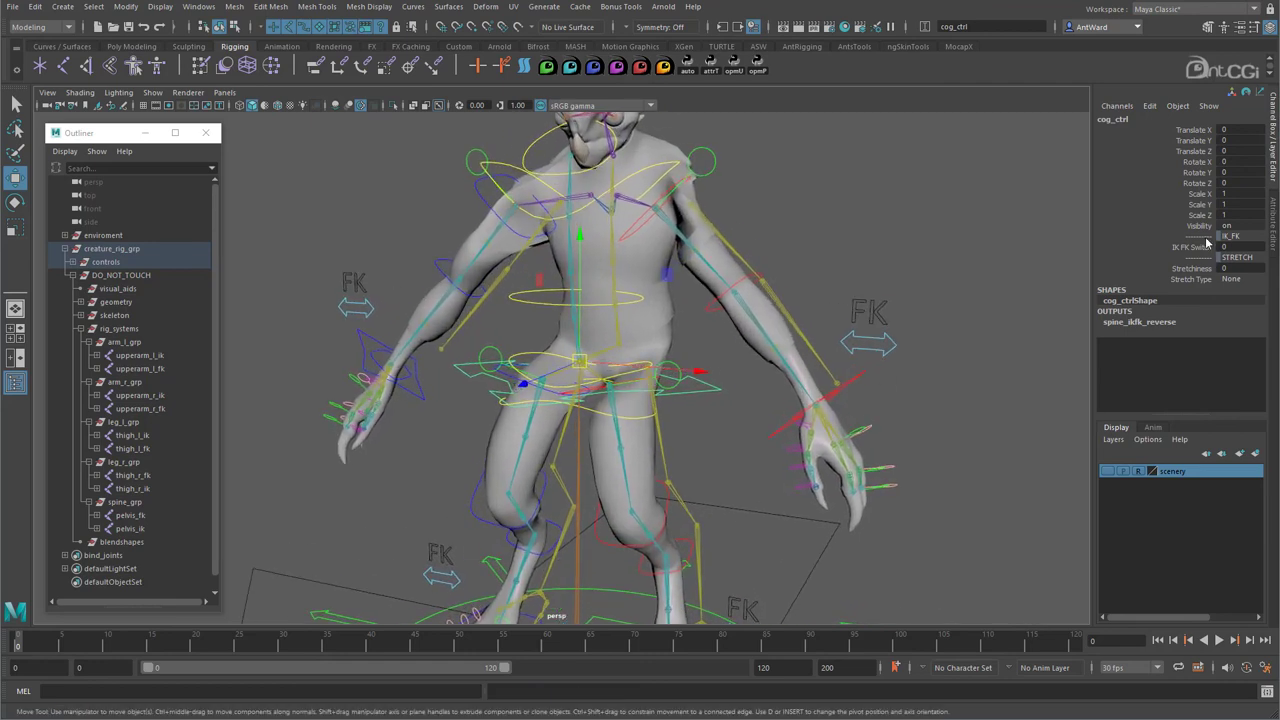
{"action": "left_click_drag", "start_coordinate": [1208, 240], "coordinate": [1212, 288]}
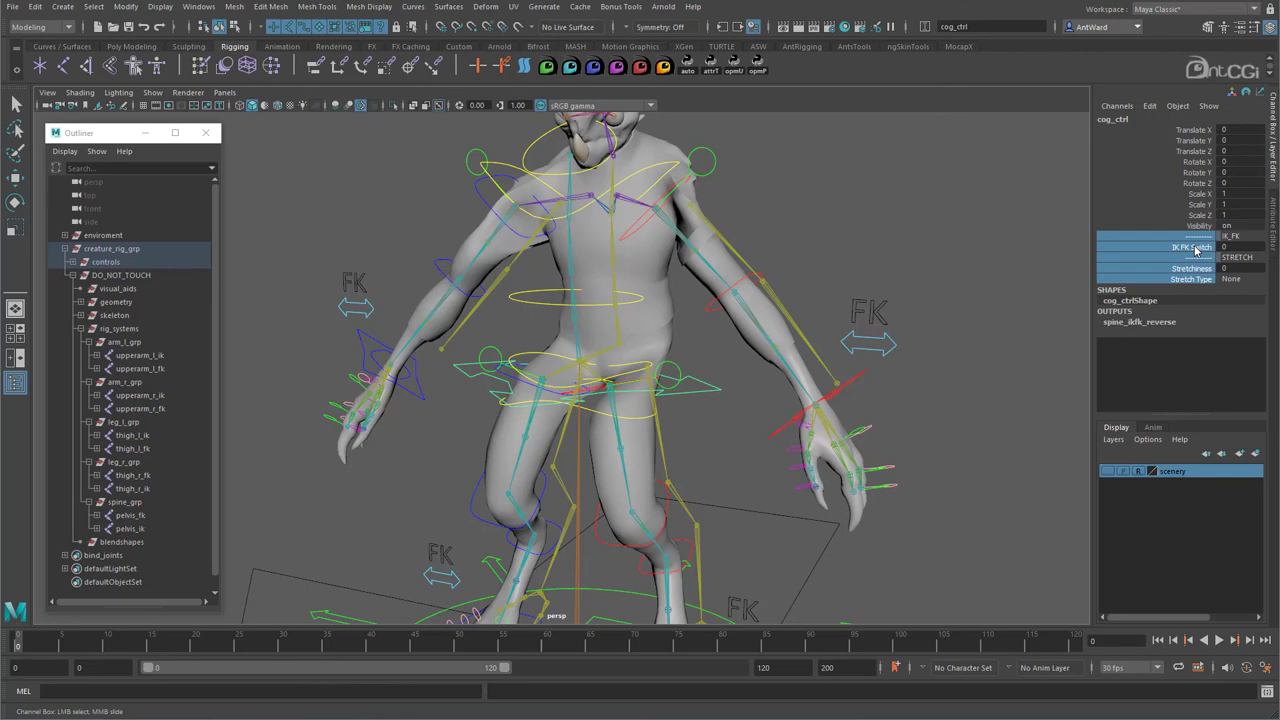
{"action": "left_click", "coordinate": [1192, 247]}
{"action": "middle_click_drag", "start_coordinate": [930, 242], "coordinate": [943, 236]}
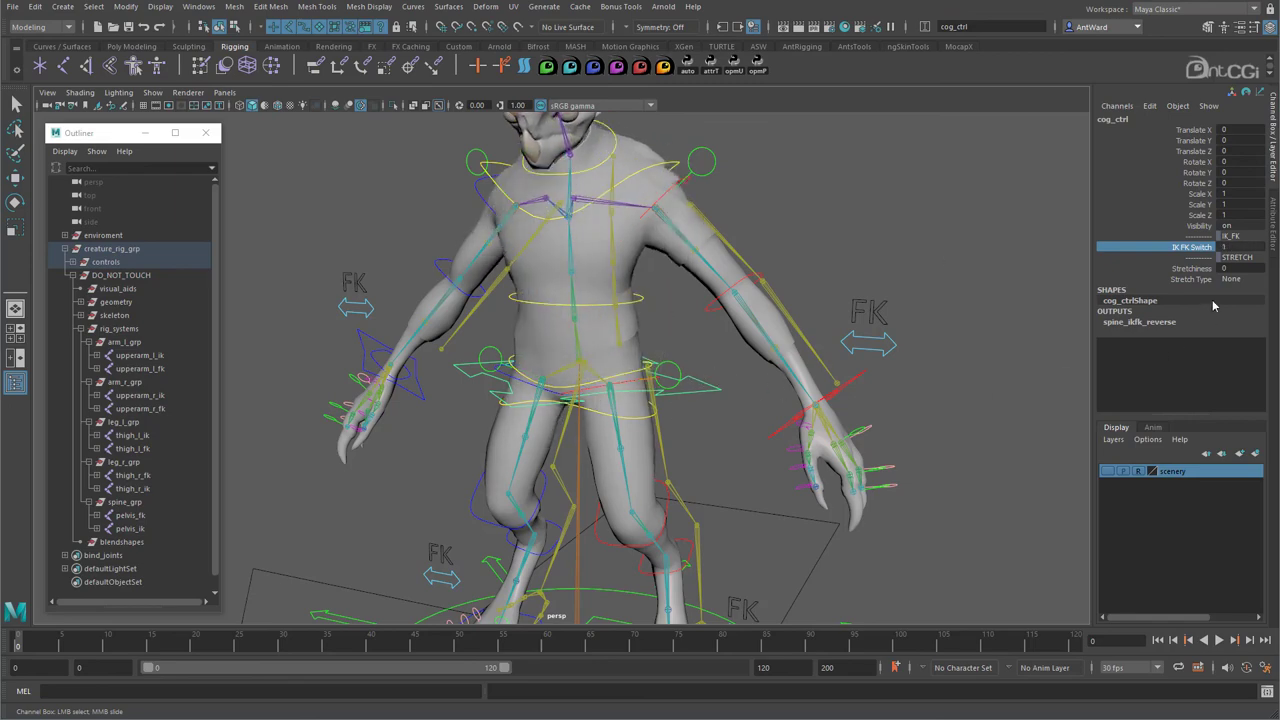
- Select arm_l_ik_ctrl at the left wrist for moving and examine the creature's arm, leg and spine chains from other angles
{"action": "left_click", "coordinate": [866, 375]}
{"action": "key", "text": "w"}
{"action": "left_click_drag", "start_coordinate": [837, 360], "coordinate": [801, 342], "text": "alt"}
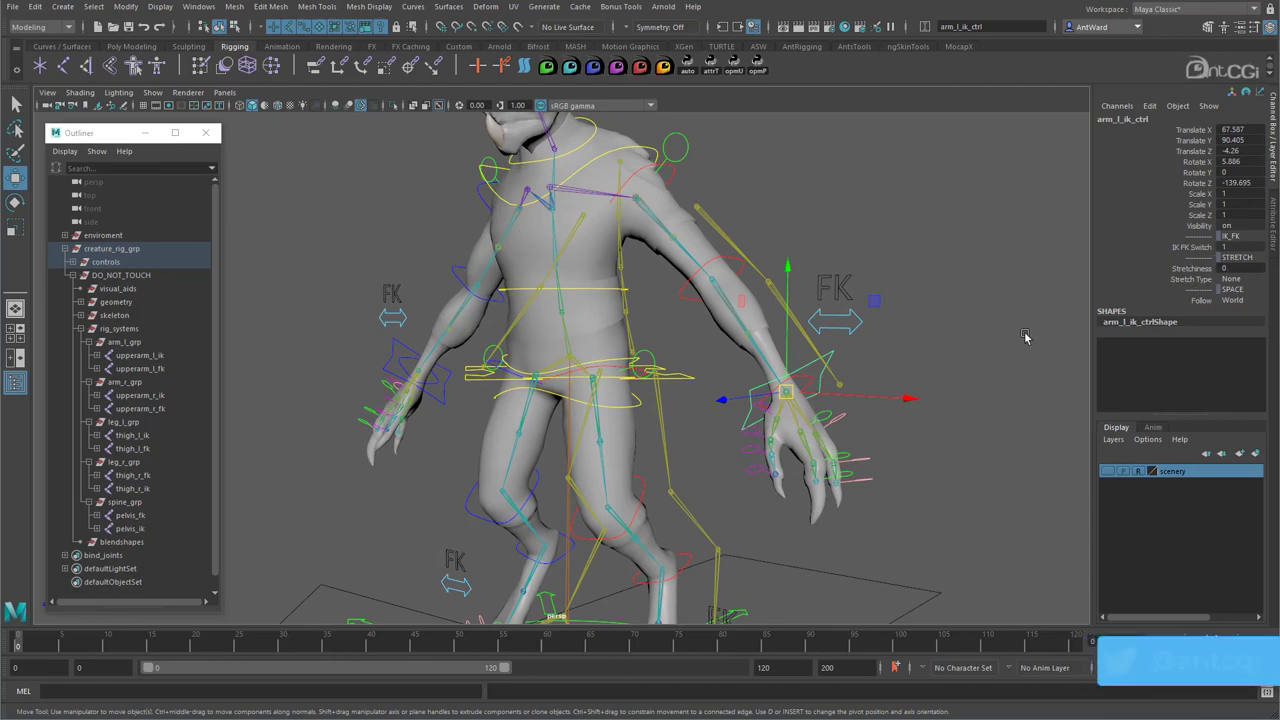
{"action": "left_click", "coordinate": [680, 375]}
{"action": "right_click_drag", "start_coordinate": [898, 399], "coordinate": [643, 402], "text": "alt"}
{"action": "left_click_drag", "start_coordinate": [643, 402], "coordinate": [665, 418], "text": "alt"}
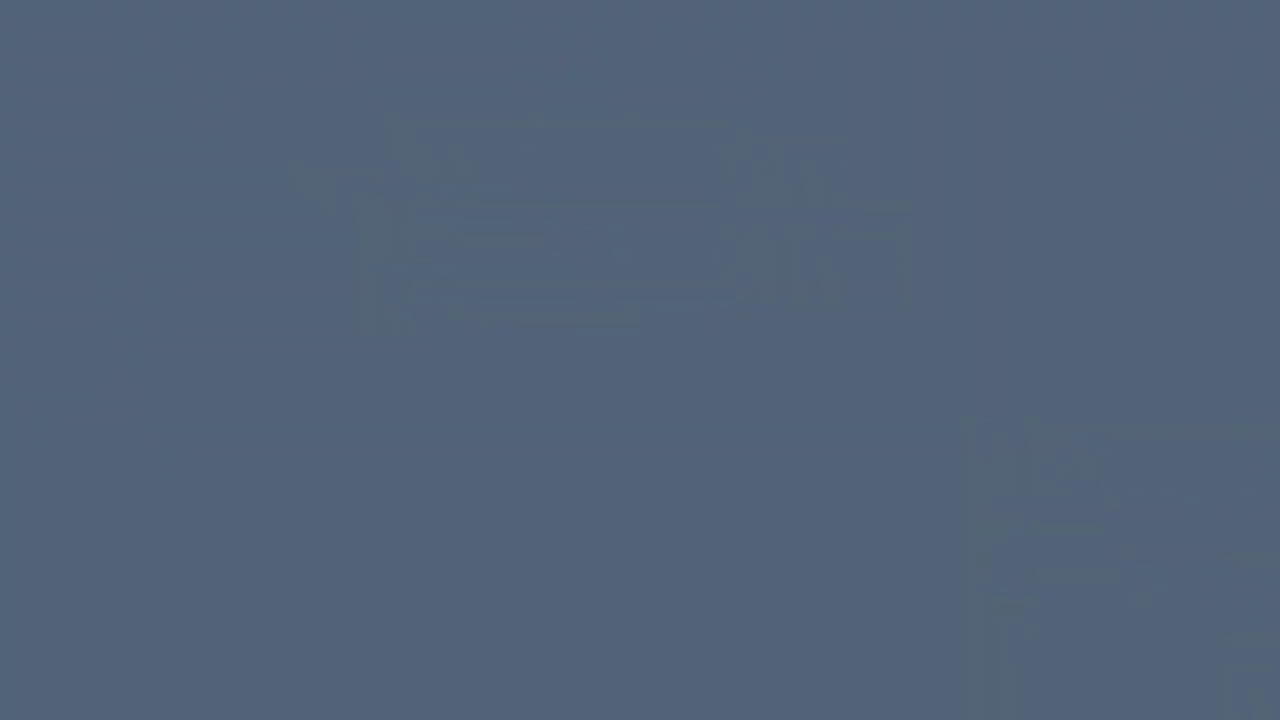